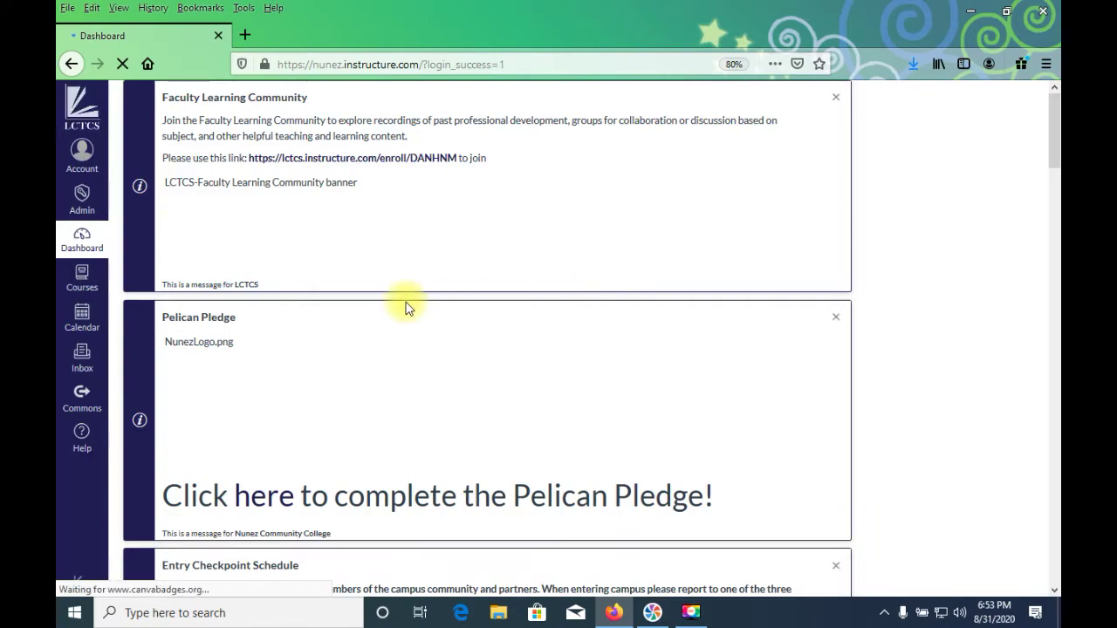
Step: Open the MS WORD Lab 2 folder under Software Labs MS WORD in the BUSN-1150-14 course files
scroll(438, 313, "down", 15)
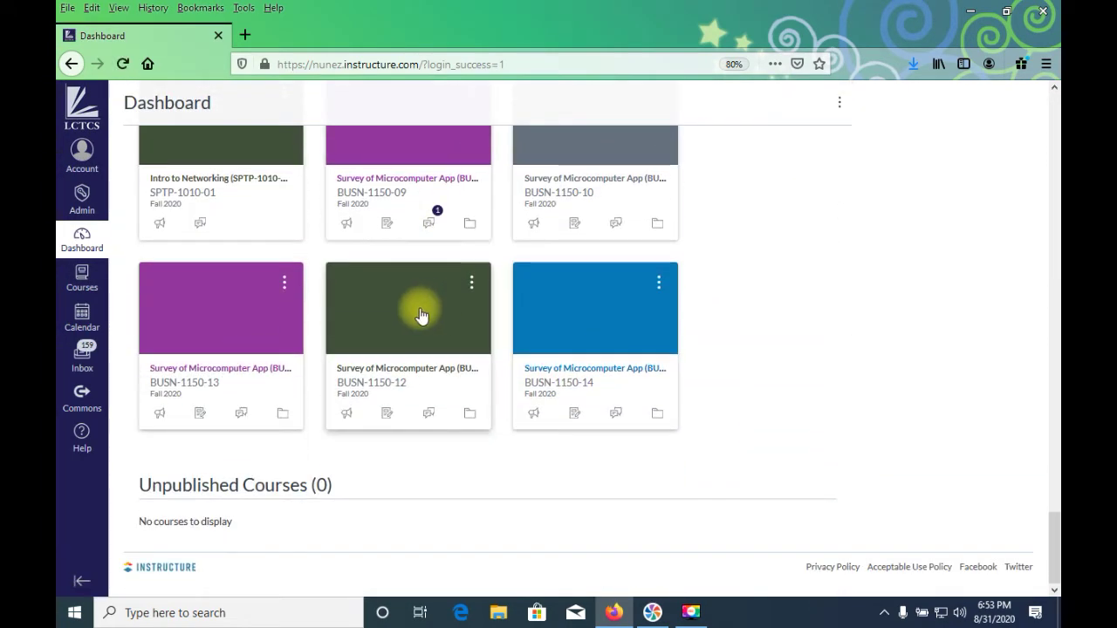
left_click(554, 383)
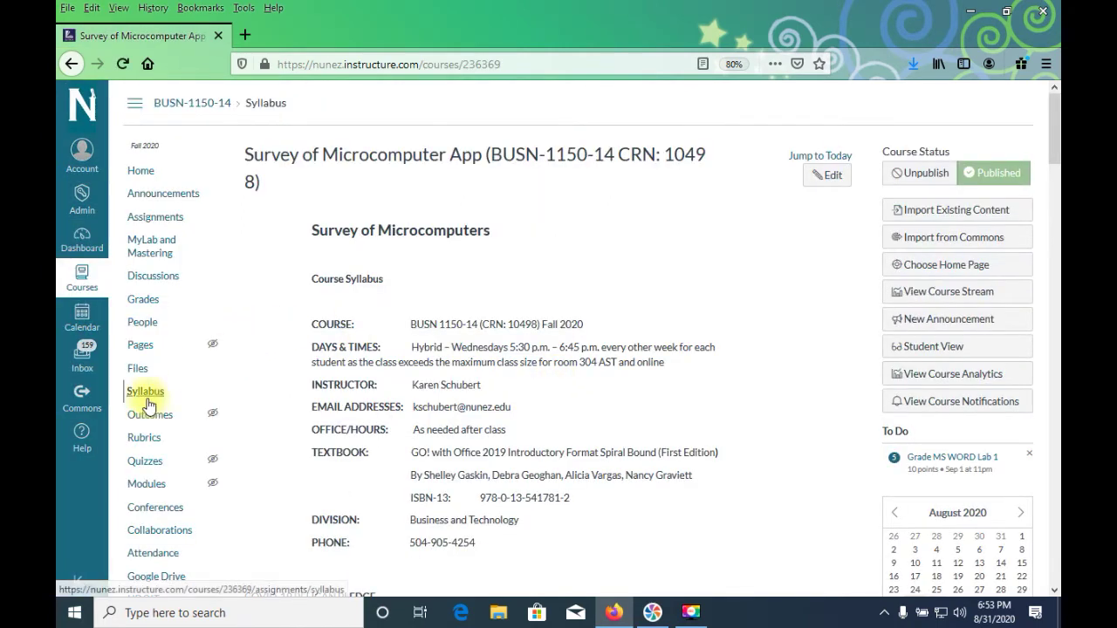
left_click(135, 373)
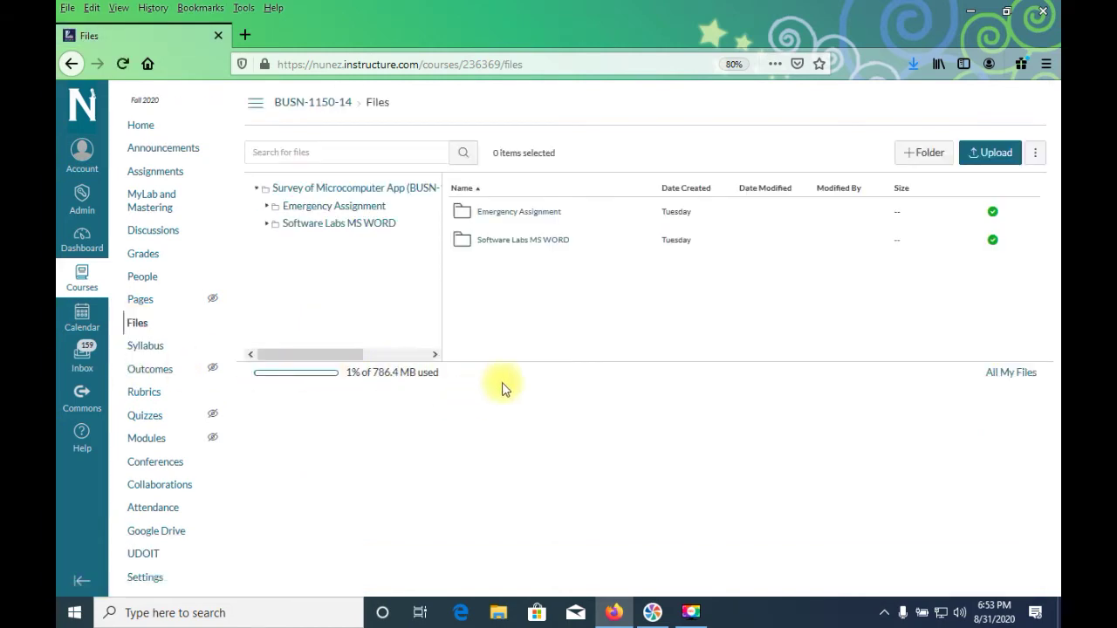
left_click(542, 245)
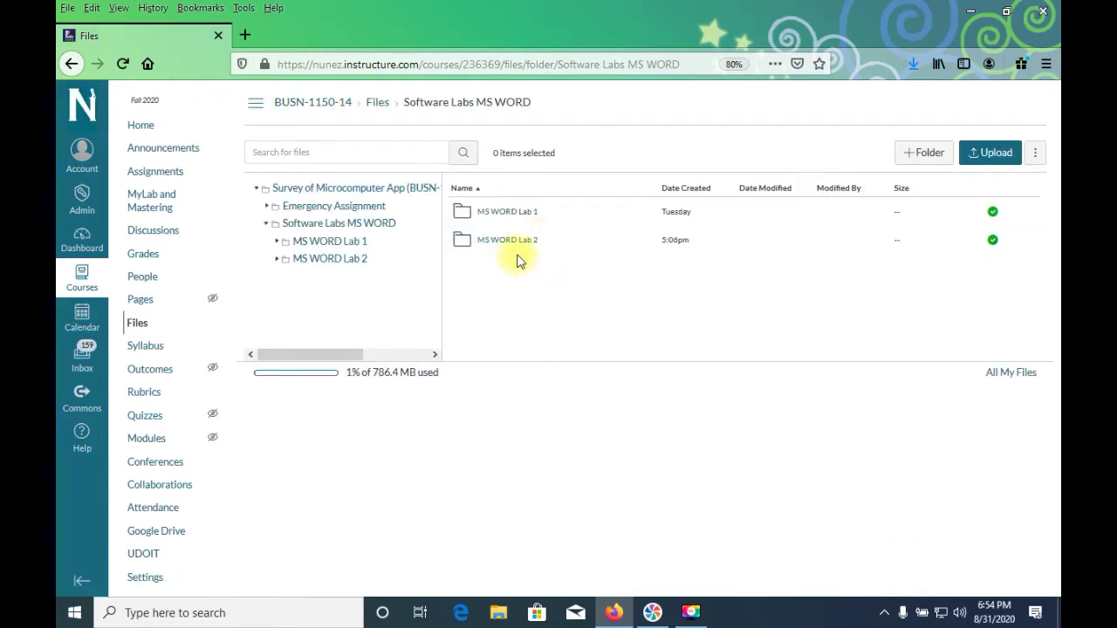
left_click(500, 242)
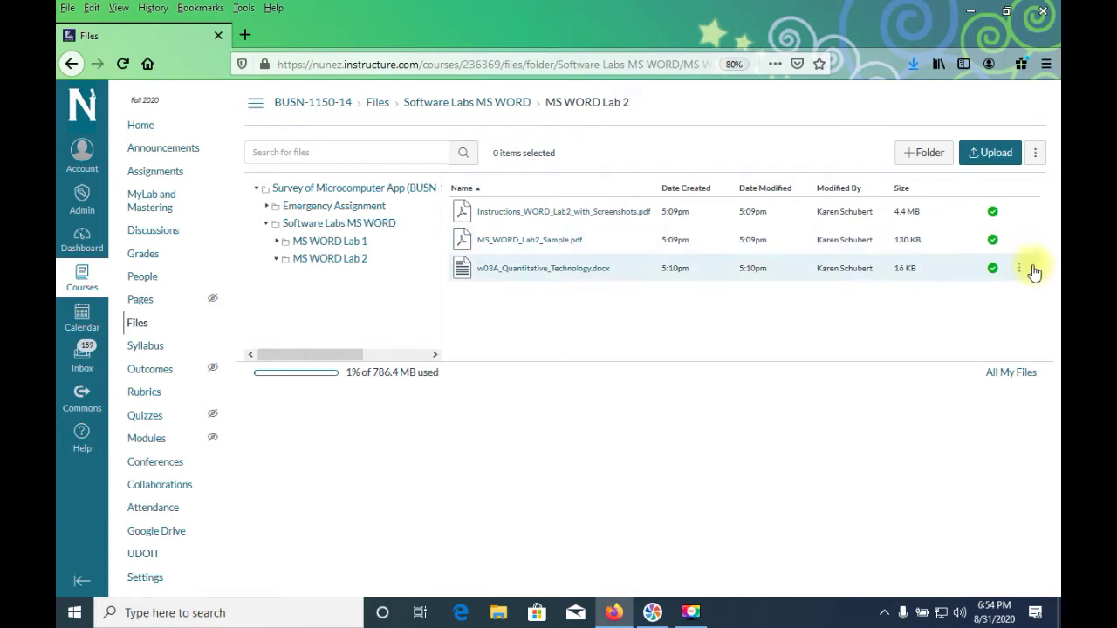
Step: Download w03A_Quantitative_Technology.docx and save it to the computer
left_click(1019, 268)
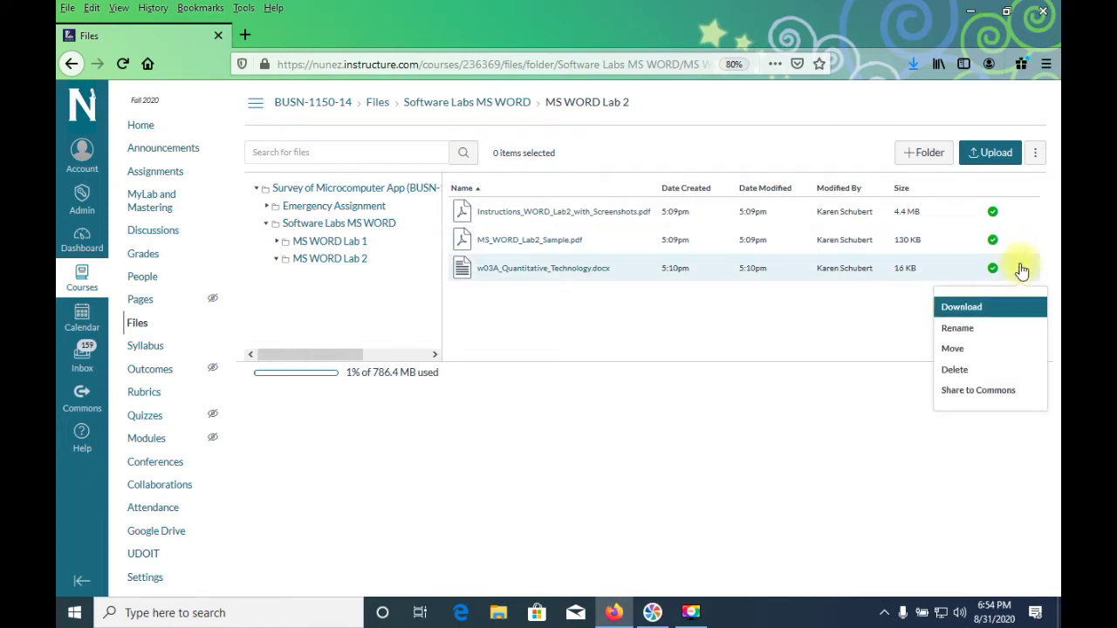
left_click(961, 307)
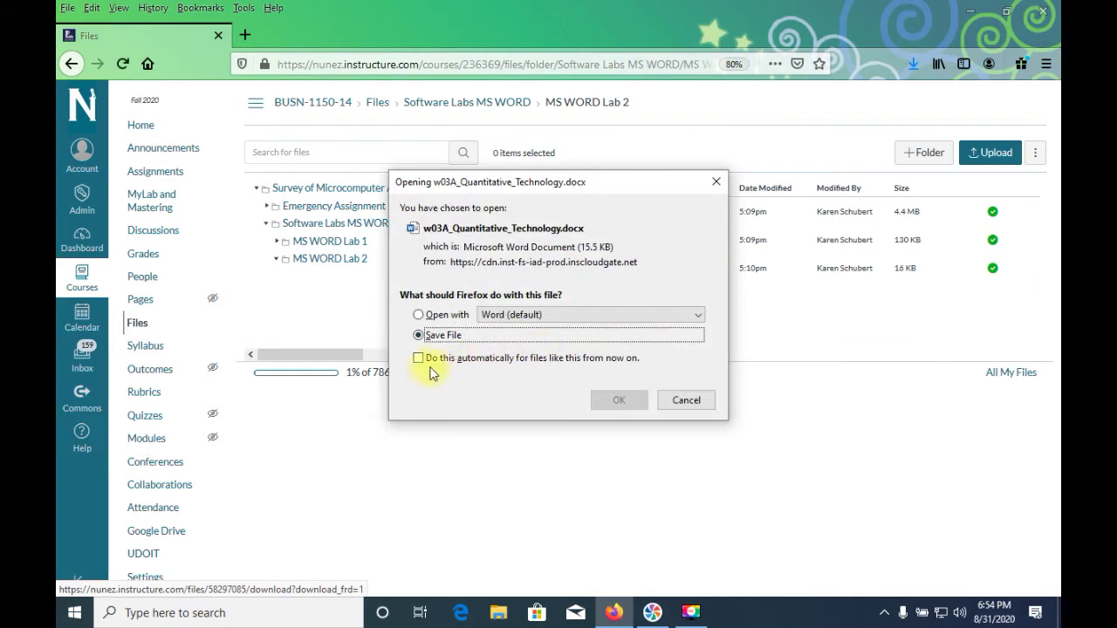
left_click(626, 400)
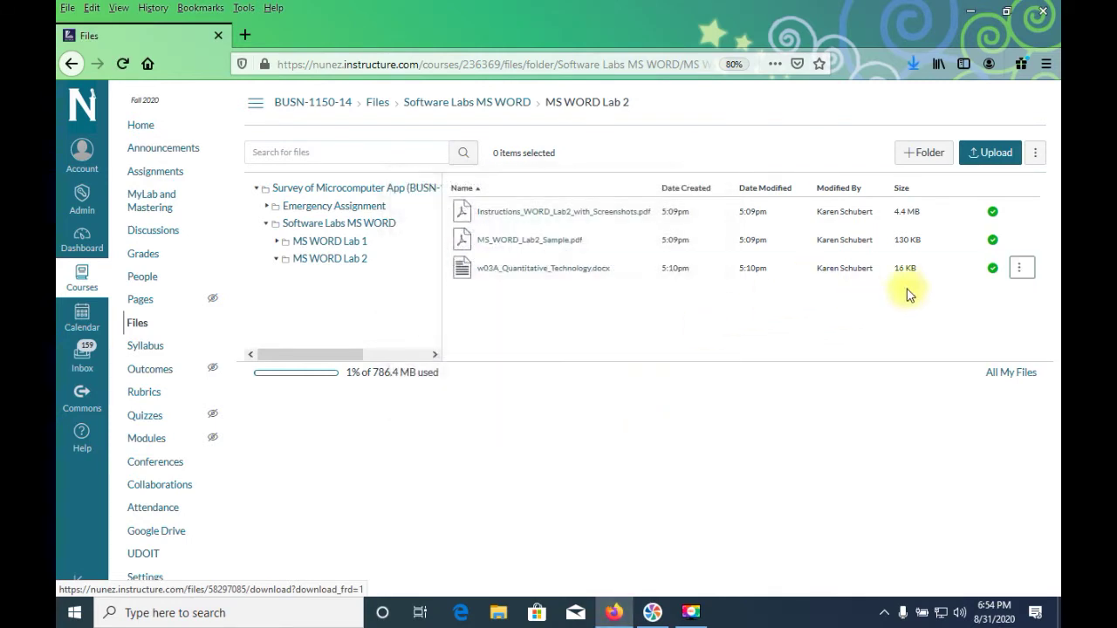
Step: Download Instructions_WORD_Lab2_with_Screenshots.pdf, choosing to save the file instead of opening it
left_click(1019, 215)
left_click(962, 251)
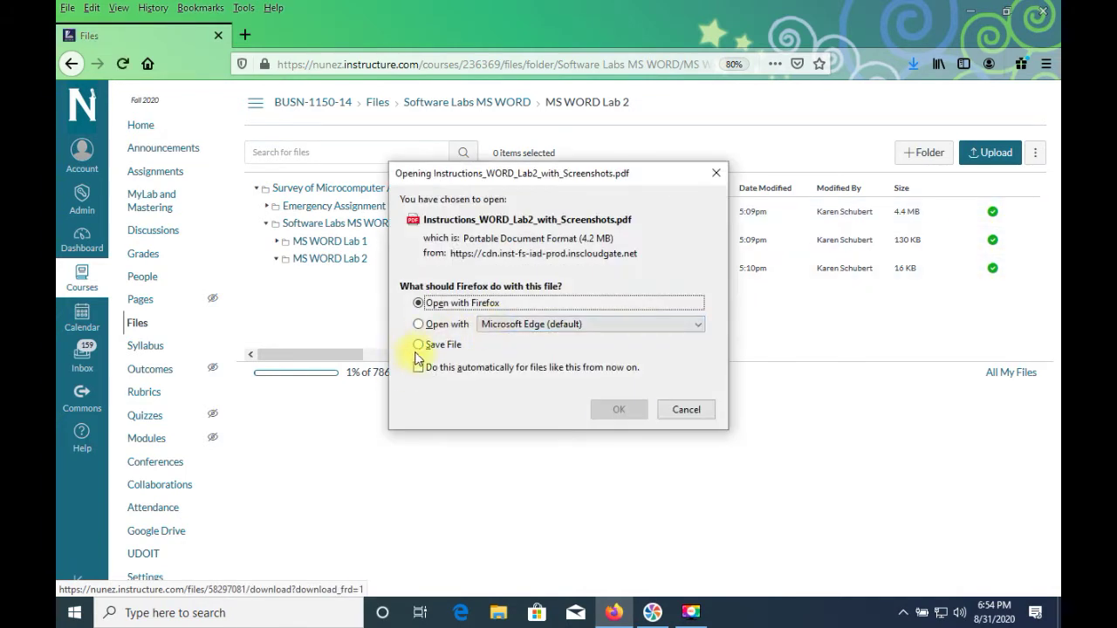
left_click(418, 345)
left_click(607, 410)
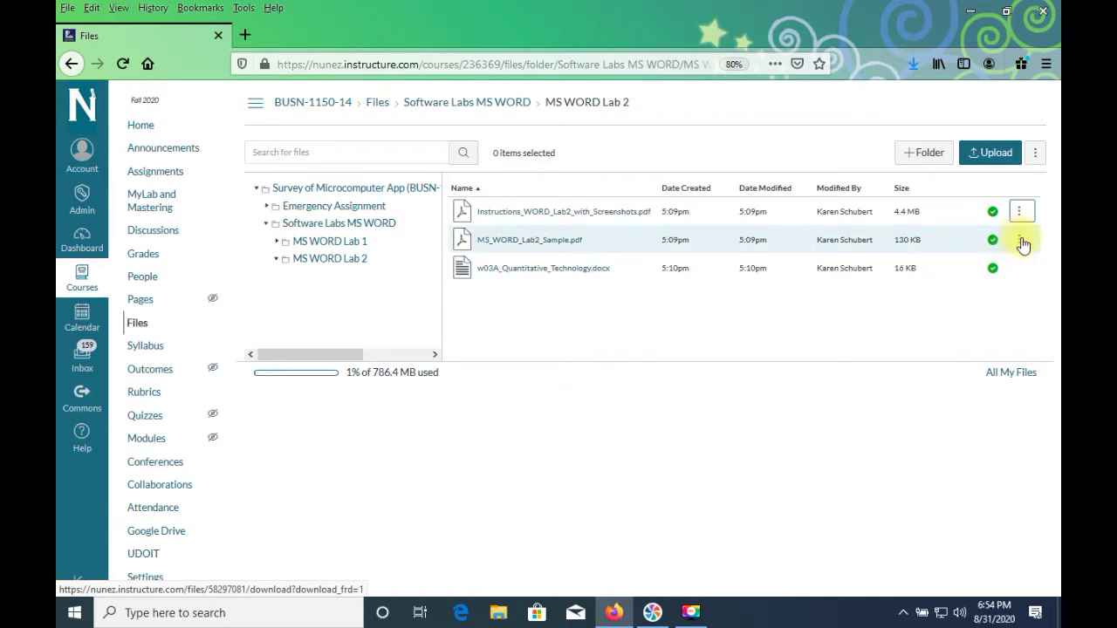
Step: Download MS_WORD_Lab2_Sample.pdf, choosing to save the file instead of opening it
left_click(1021, 242)
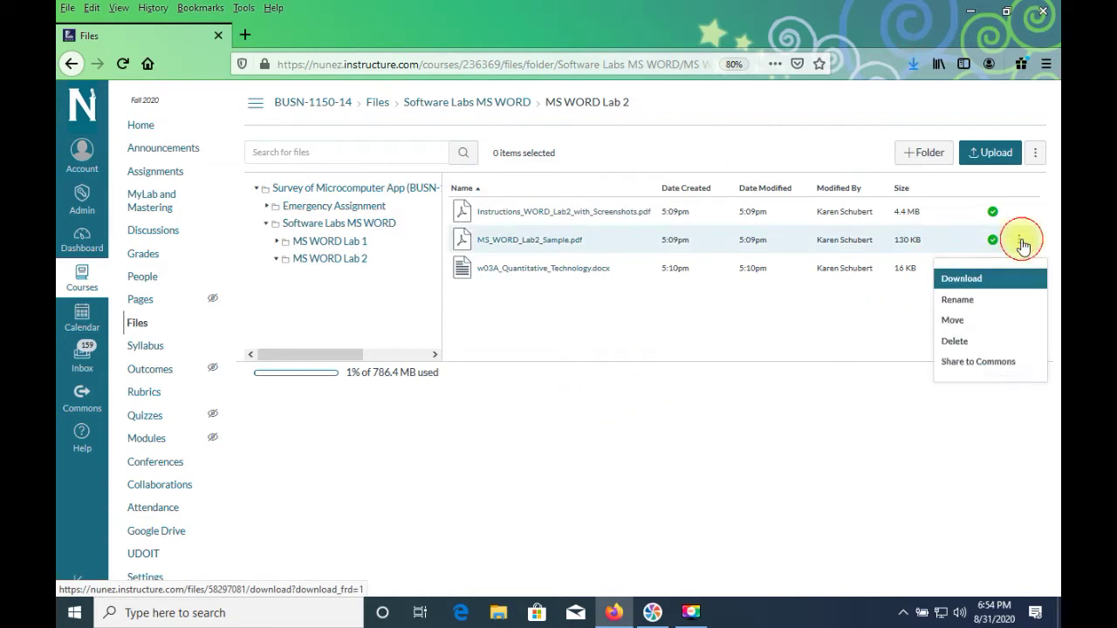
left_click(946, 281)
left_click(463, 345)
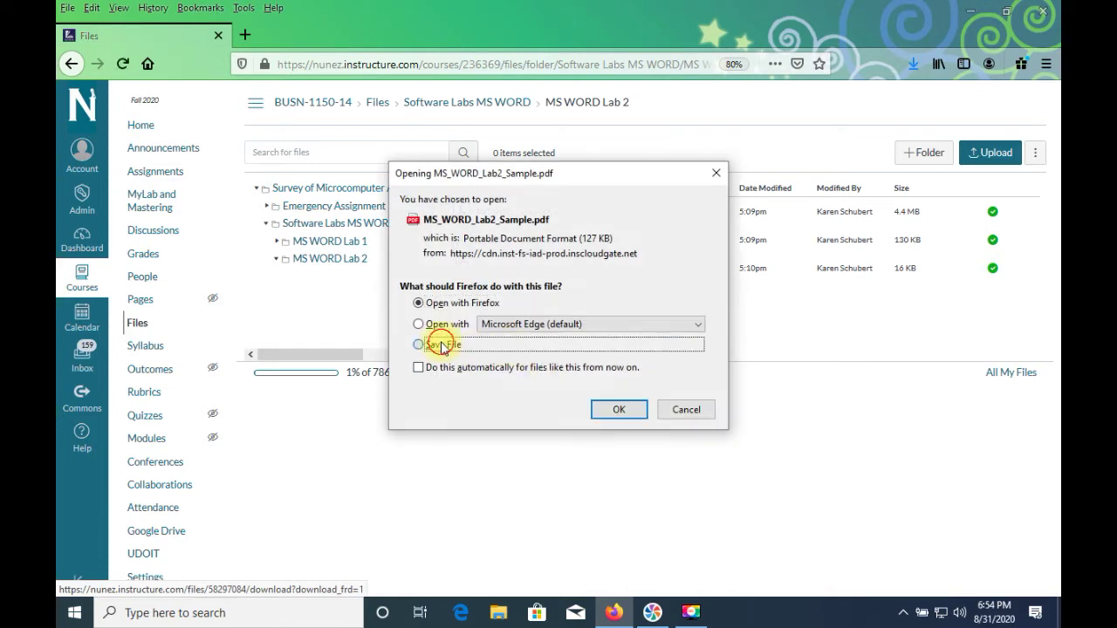
left_click(618, 410)
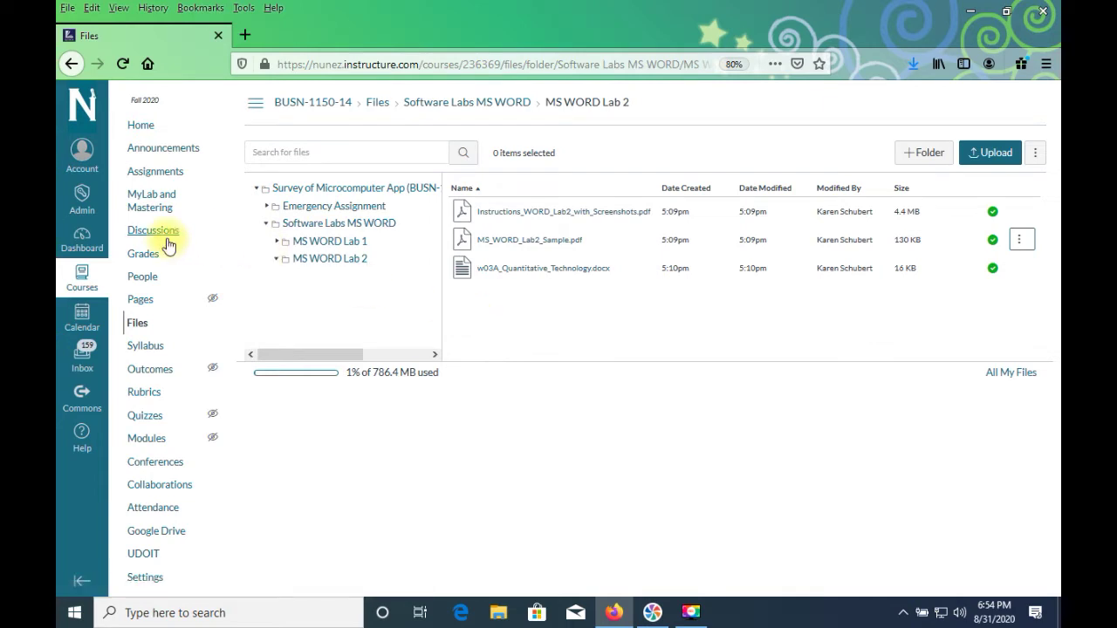
Step: Log out of the Canvas account and close the browser
left_click(86, 164)
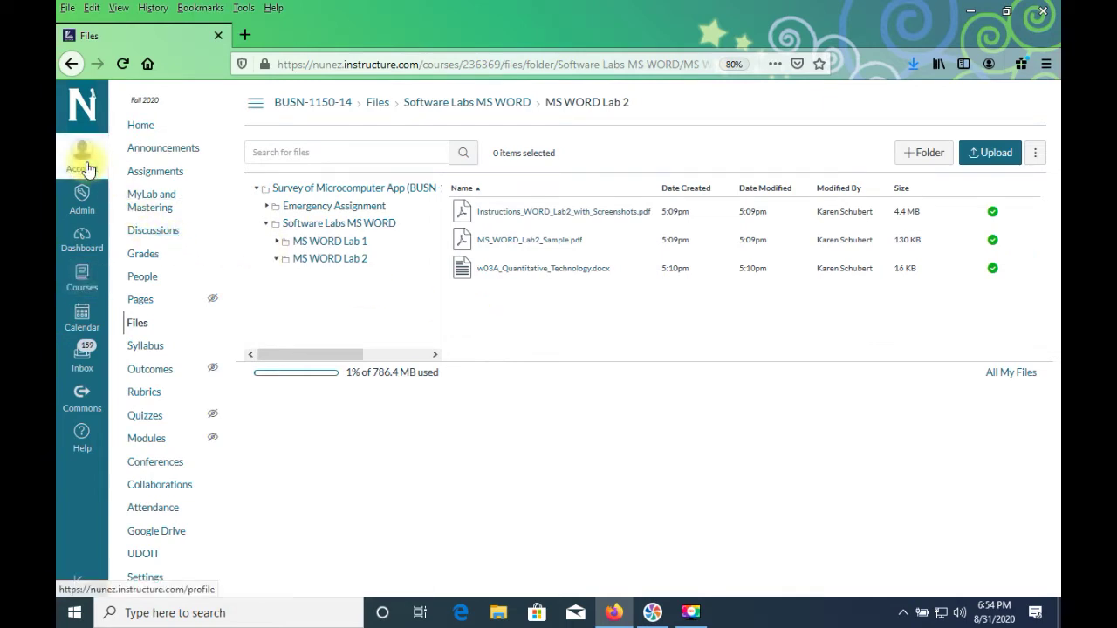
left_click(214, 184)
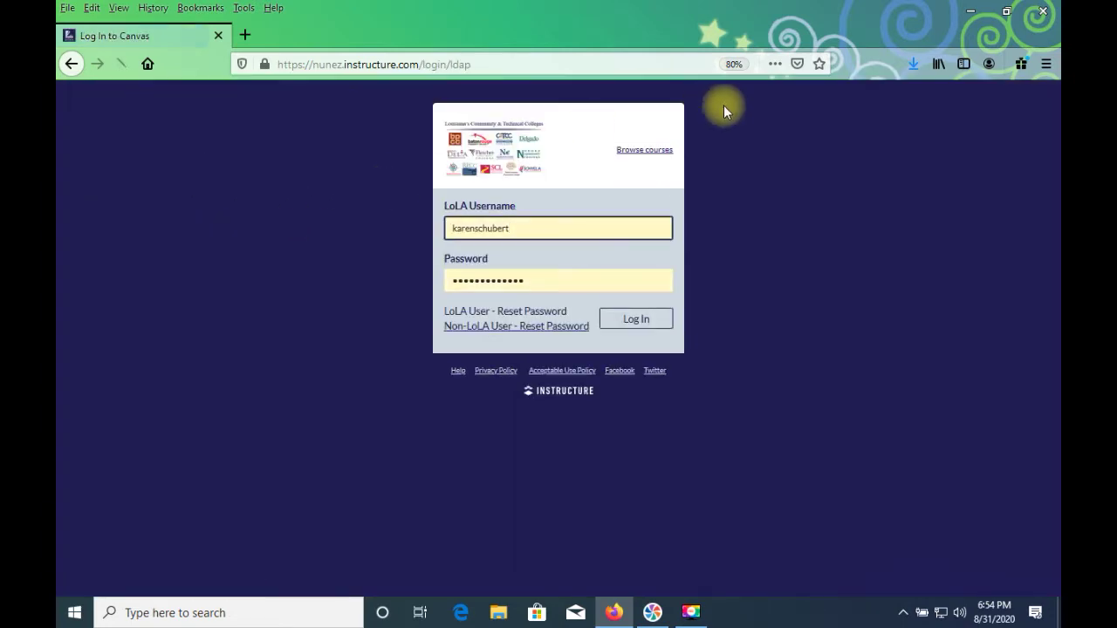
left_click(1043, 11)
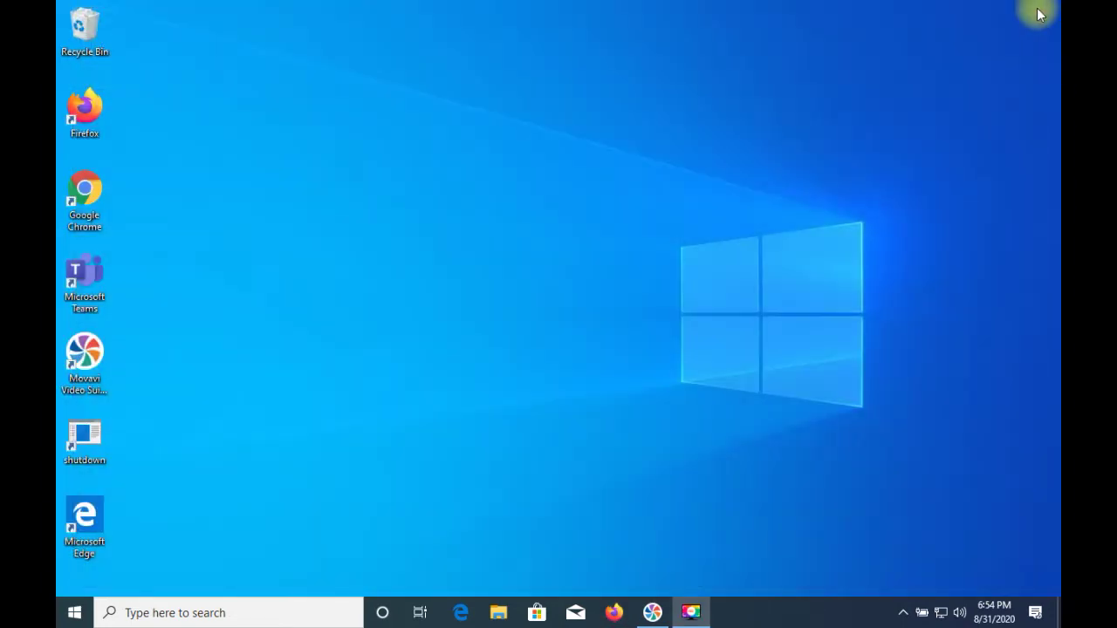
Step: Open the downloaded w03A_Quantitative_Technology document from File Explorer in Word and enable editing
left_click(498, 613)
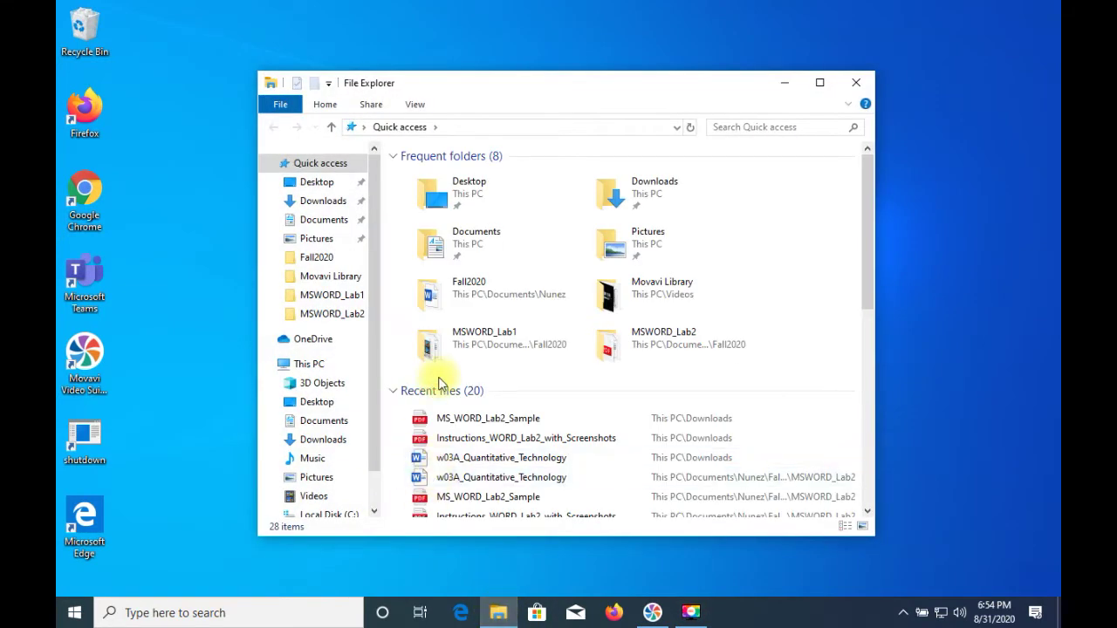
double_click(487, 460)
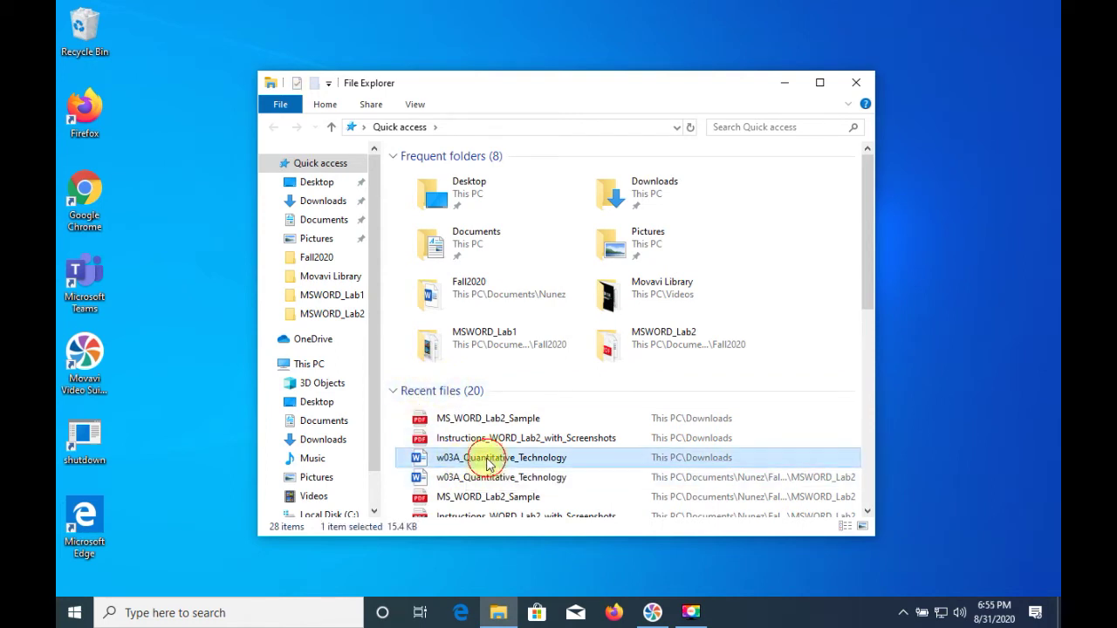
left_click(785, 83)
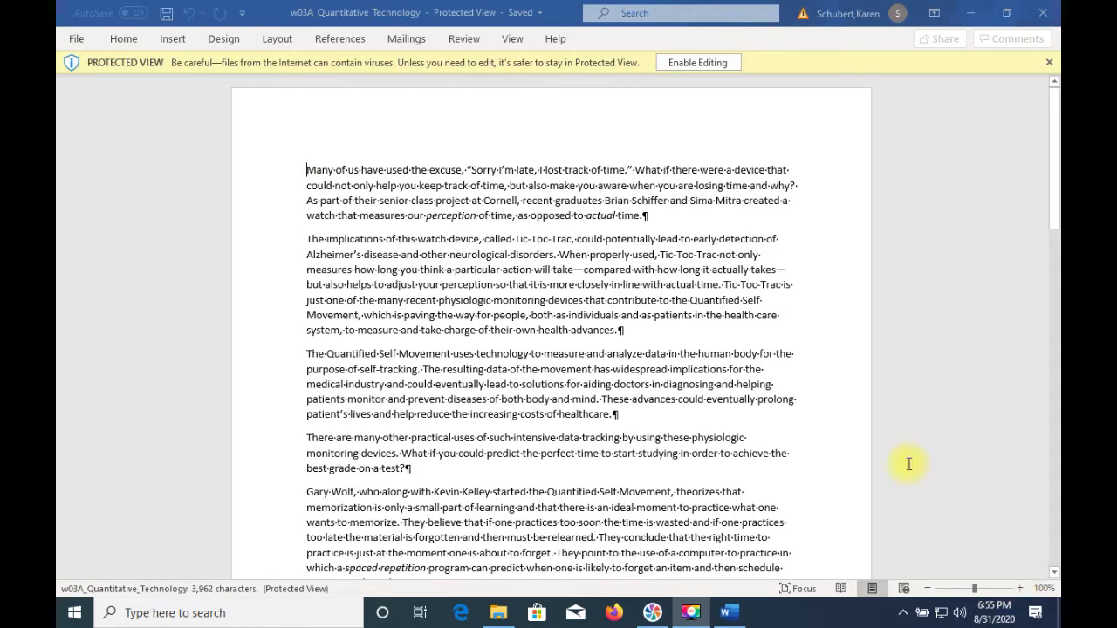
left_click(697, 63)
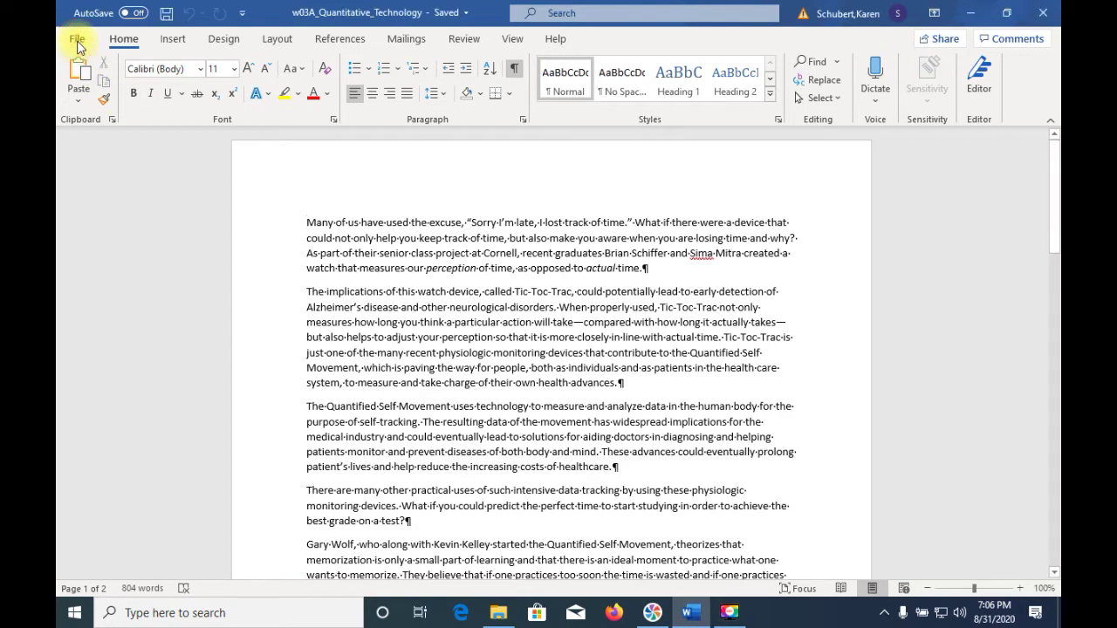
Step: Start saving a copy of the document, choosing the folder Documents > Nunez > Fall2020 > MSWORD_Lab2 as its location
left_click(77, 43)
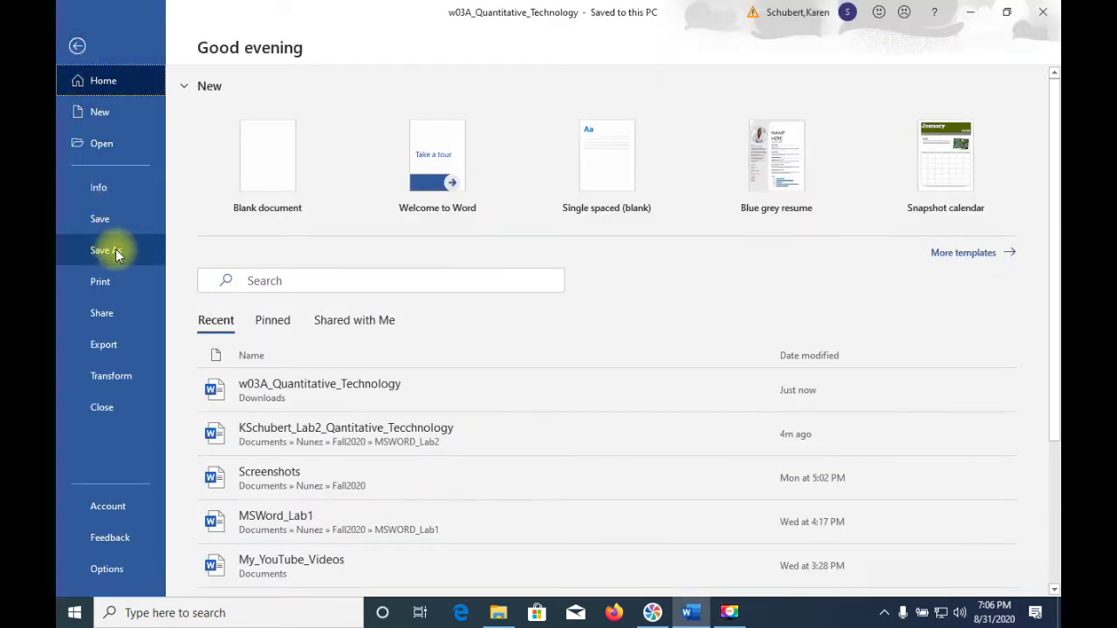
left_click(116, 252)
left_click(259, 292)
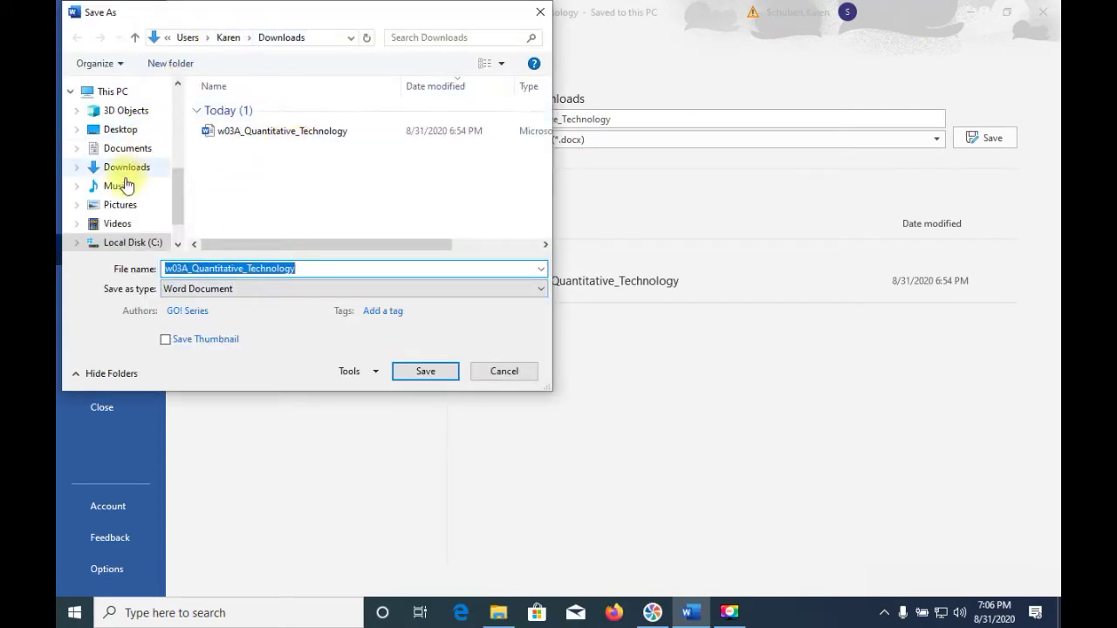
left_click(124, 147)
left_click(231, 126)
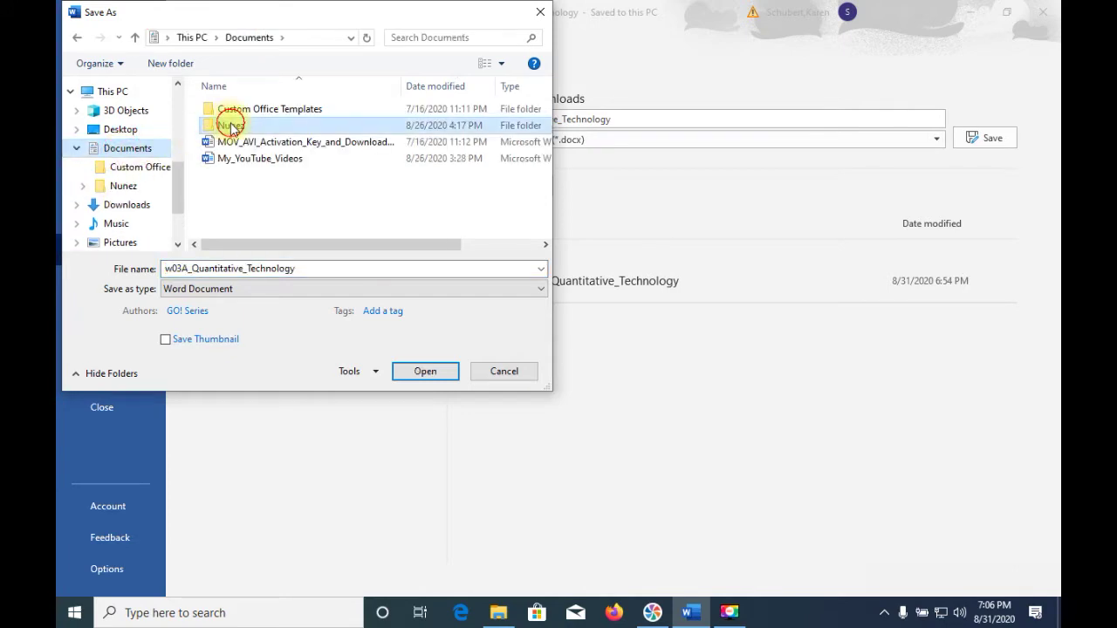
double_click(231, 127)
double_click(230, 111)
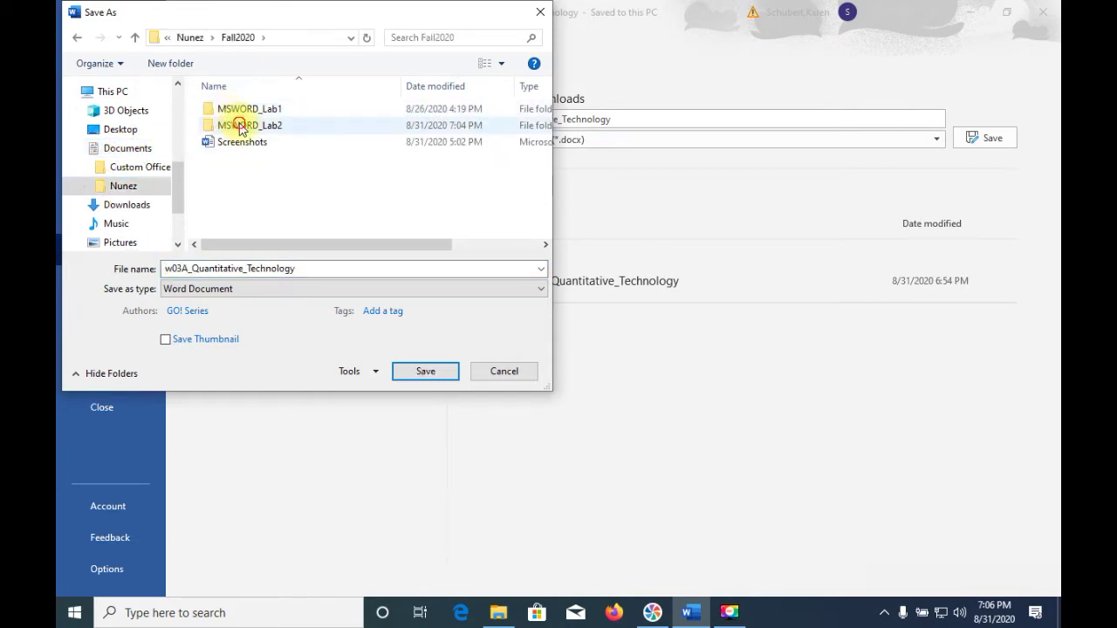
double_click(241, 127)
Step: Name the copy with the student's first initial and last name followed by _Lab2_Quantitative_Technology, and save it as a Word document
double_click(304, 268)
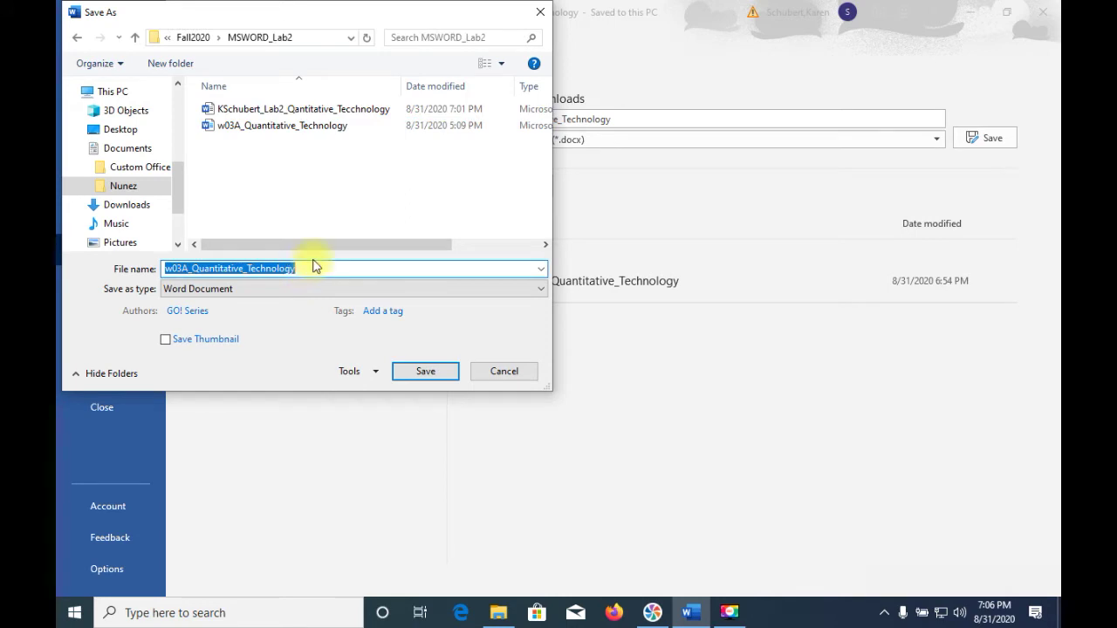
type("K")
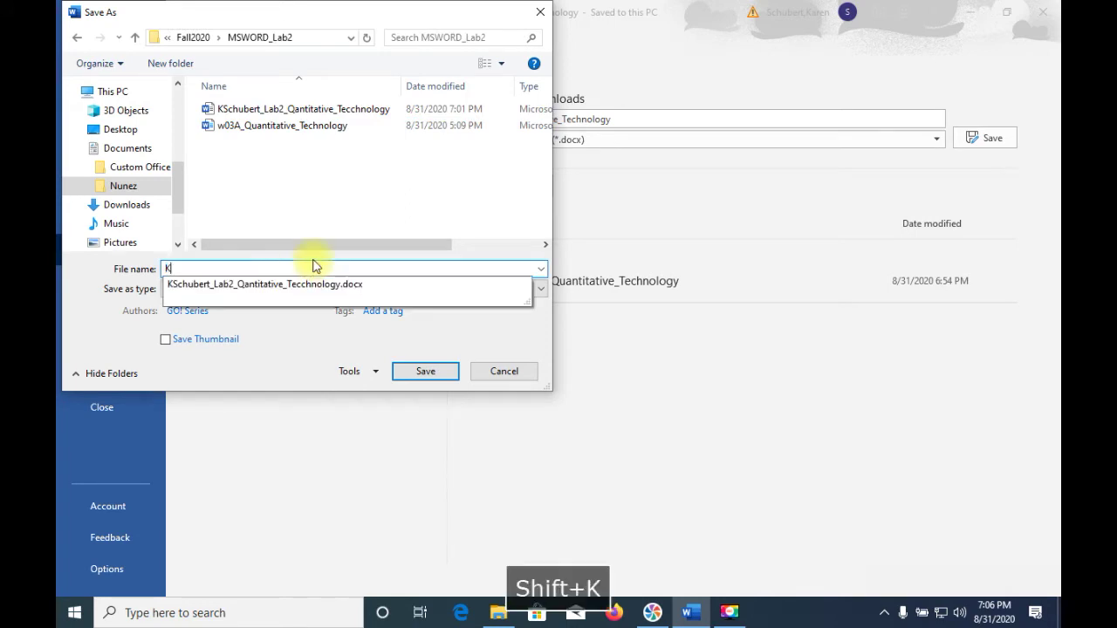
type("Schubert")
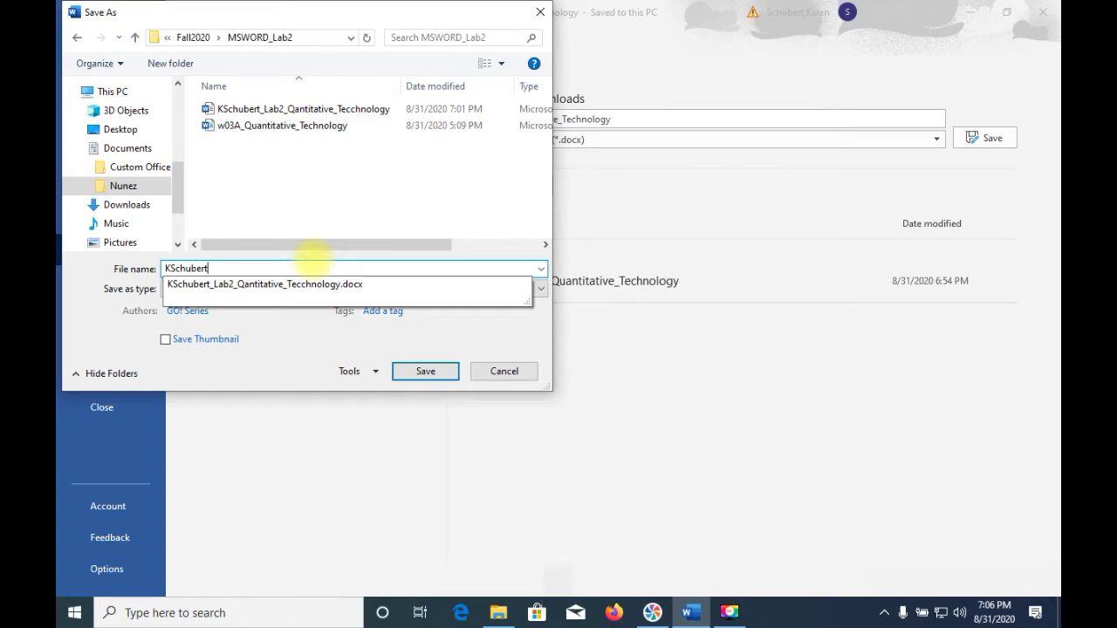
type("_L")
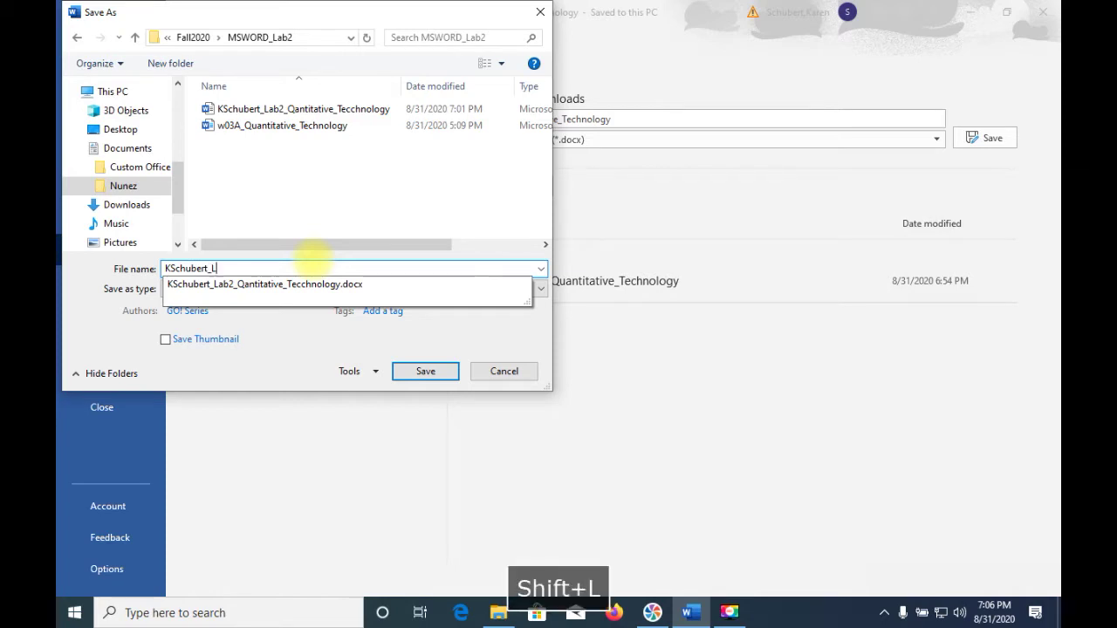
type("ab2_")
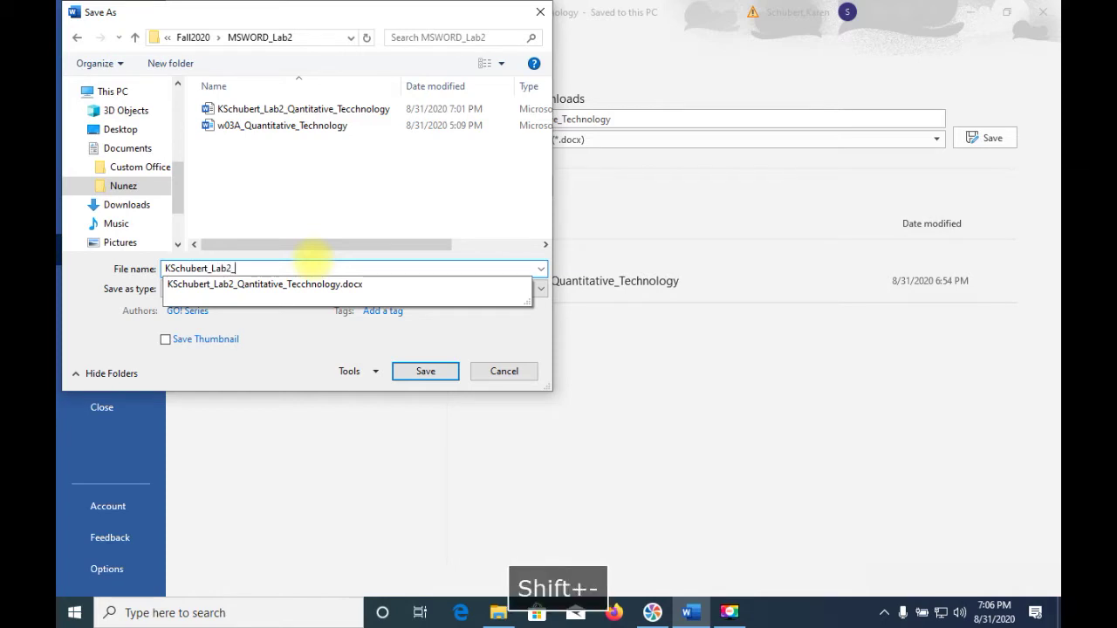
type("Q")
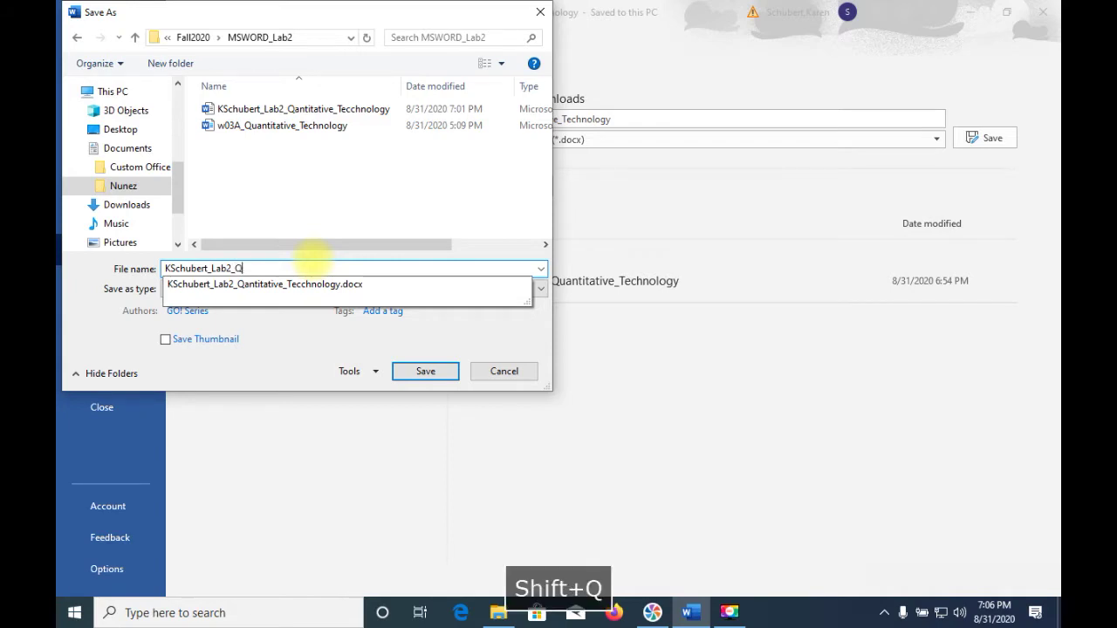
type("uantitative")
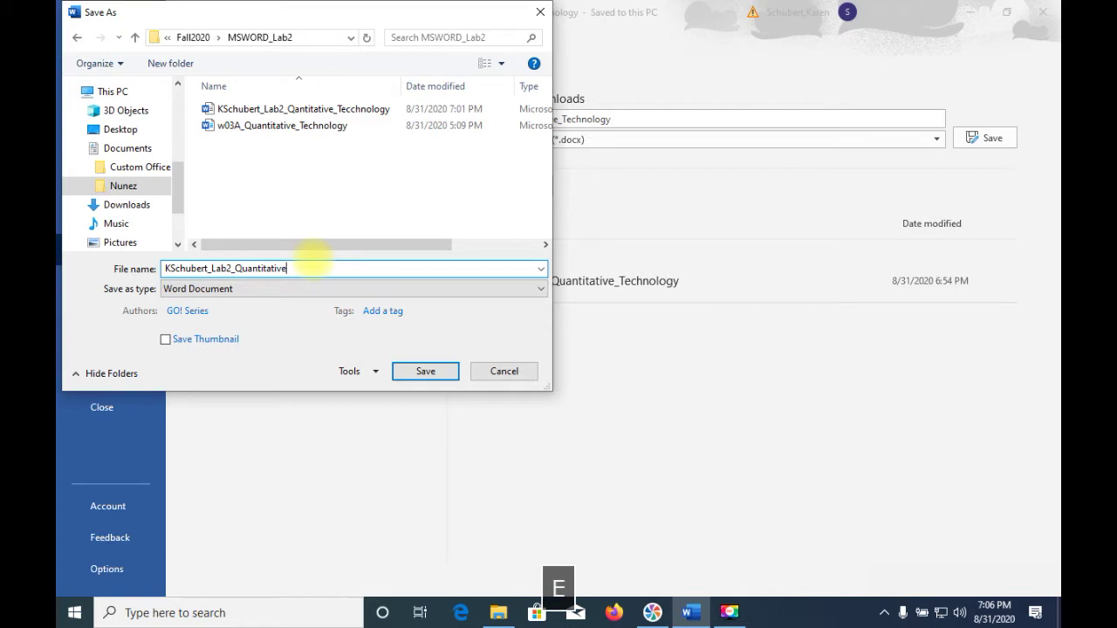
type("_Technology")
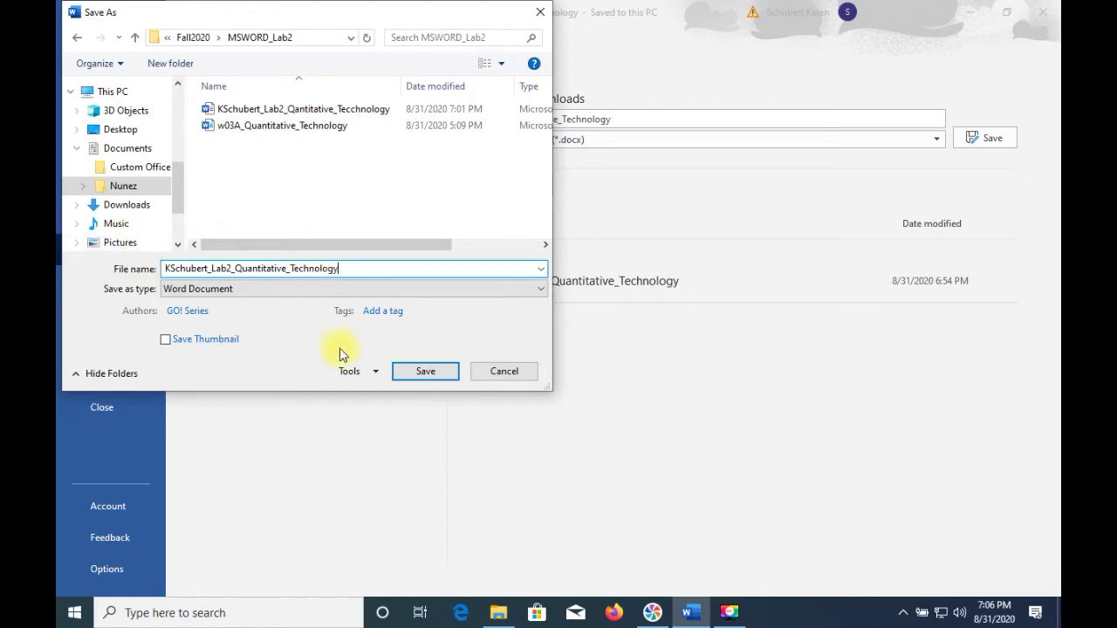
left_click(403, 373)
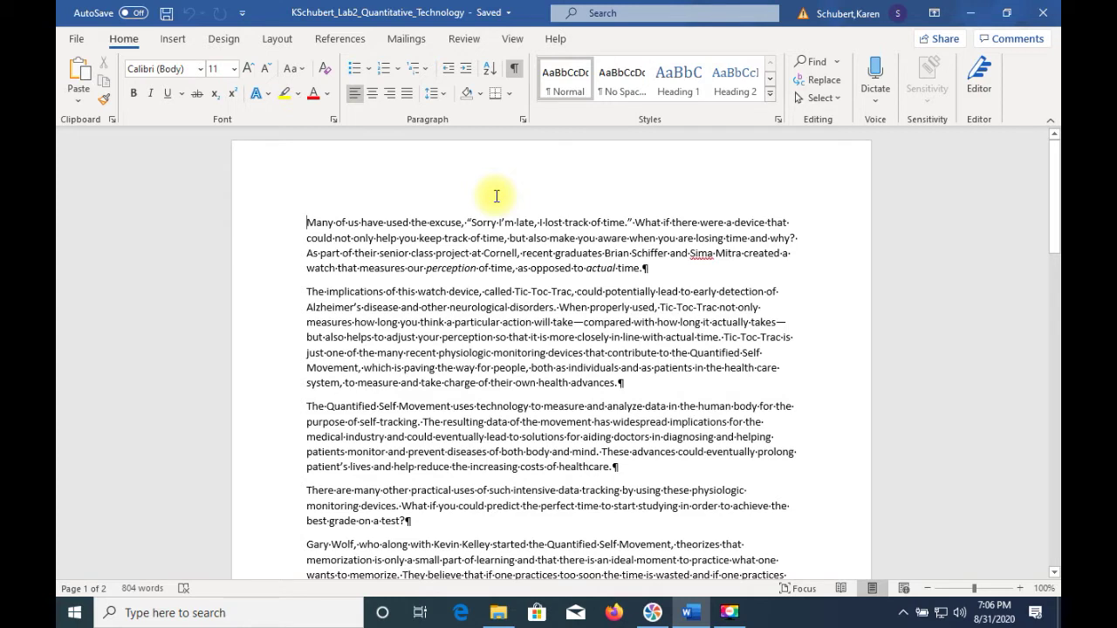
Step: Set the line spacing of the entire document to 2.0
key("ctrl+Home")
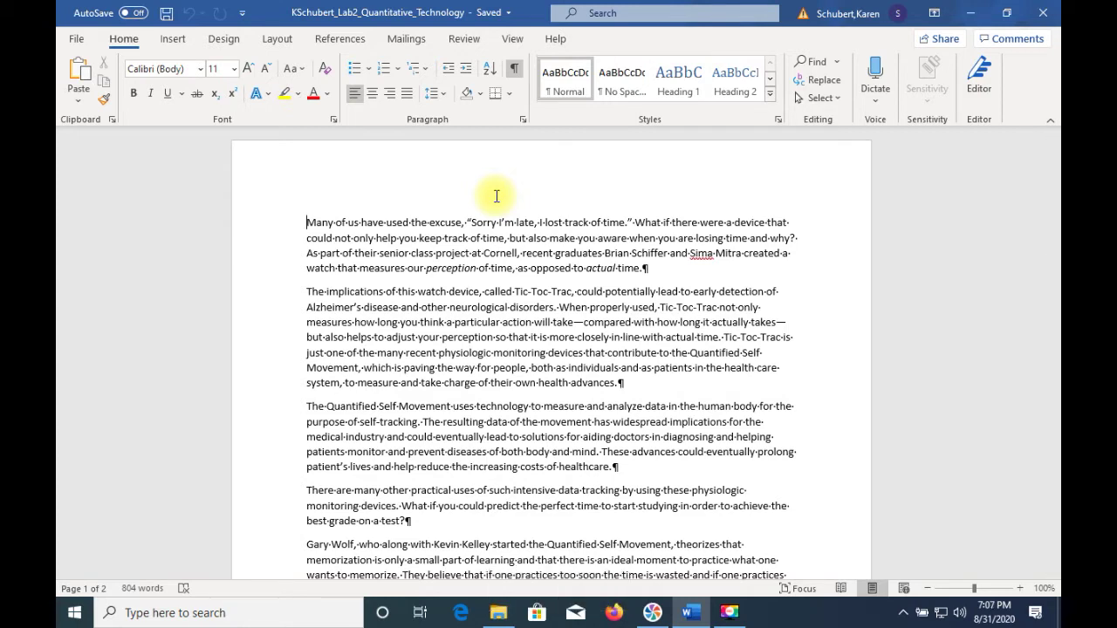
key("ctrl+a")
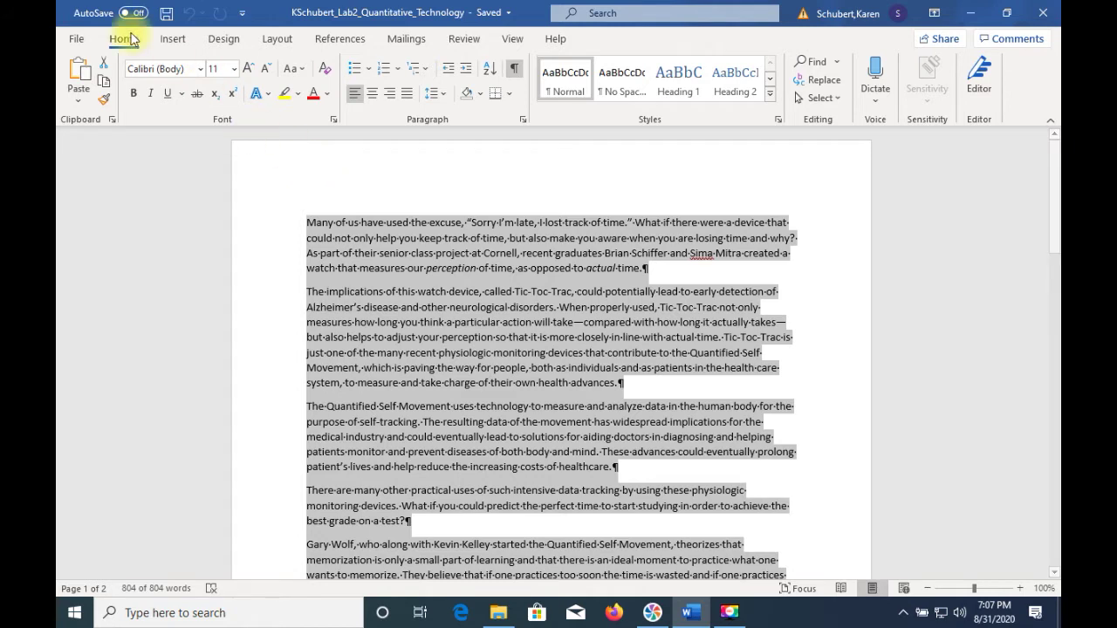
left_click(444, 94)
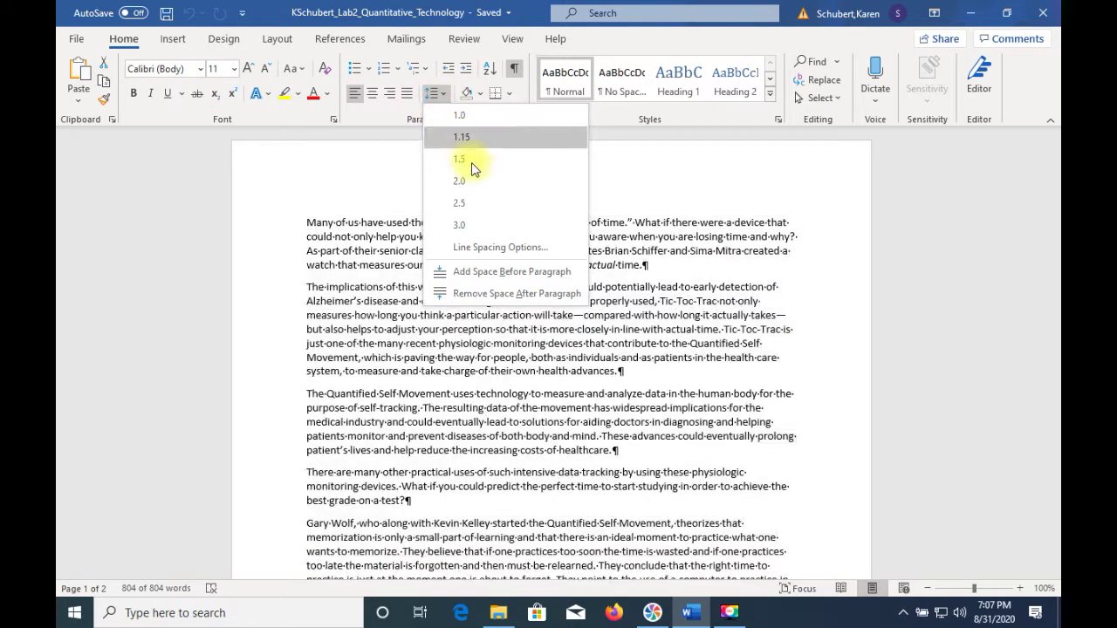
left_click(474, 179)
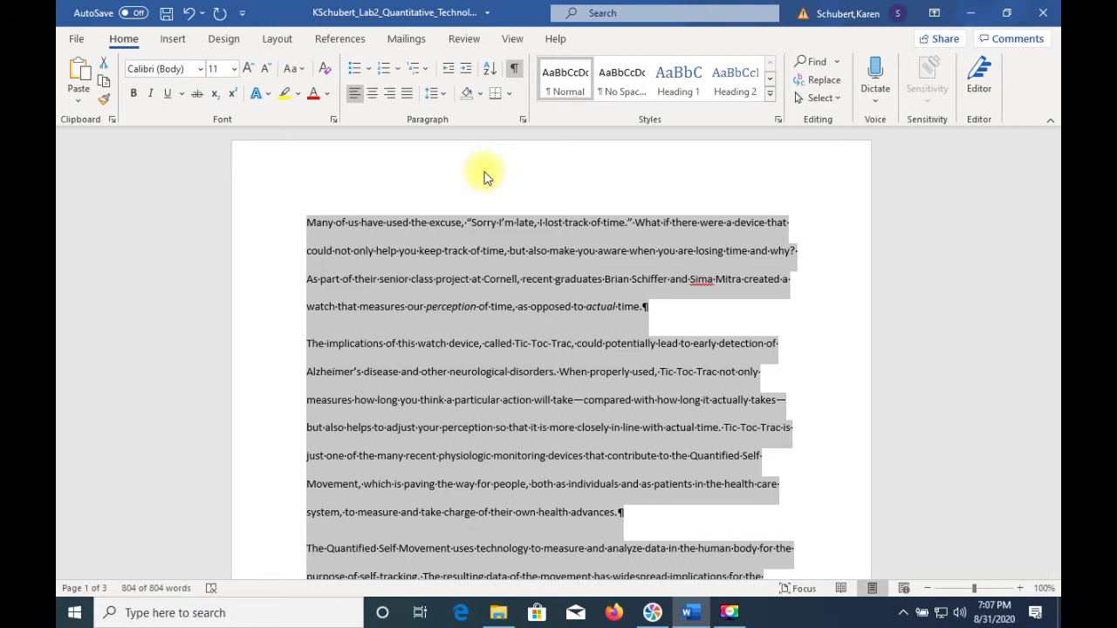
Step: Insert a new line at the very beginning of the document and enter the paper author's full name on it
key("ctrl+Home")
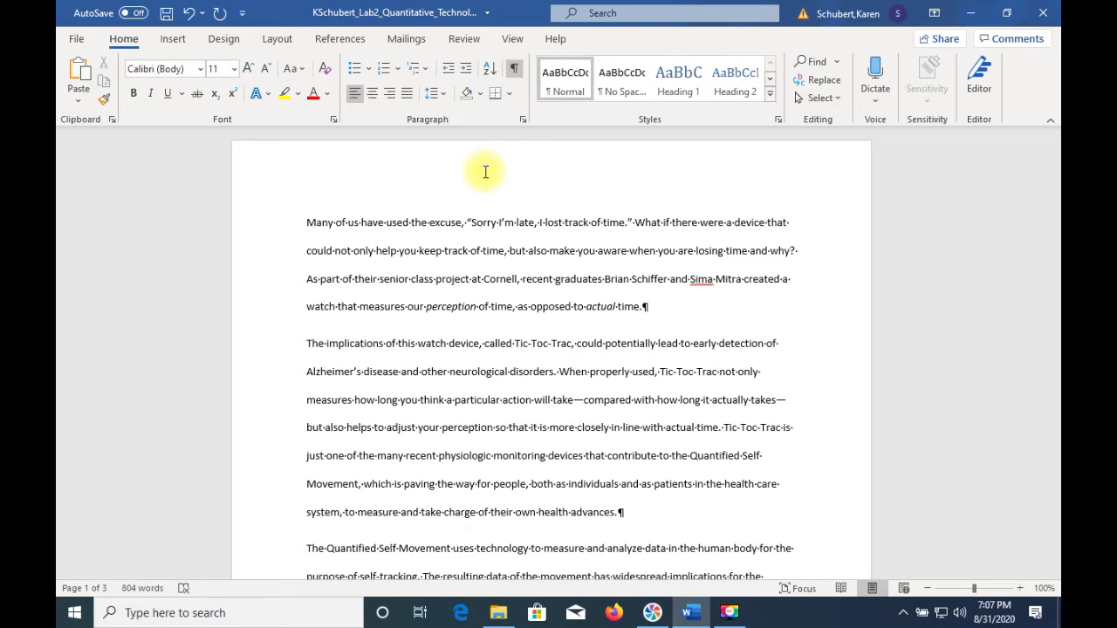
key("Return")
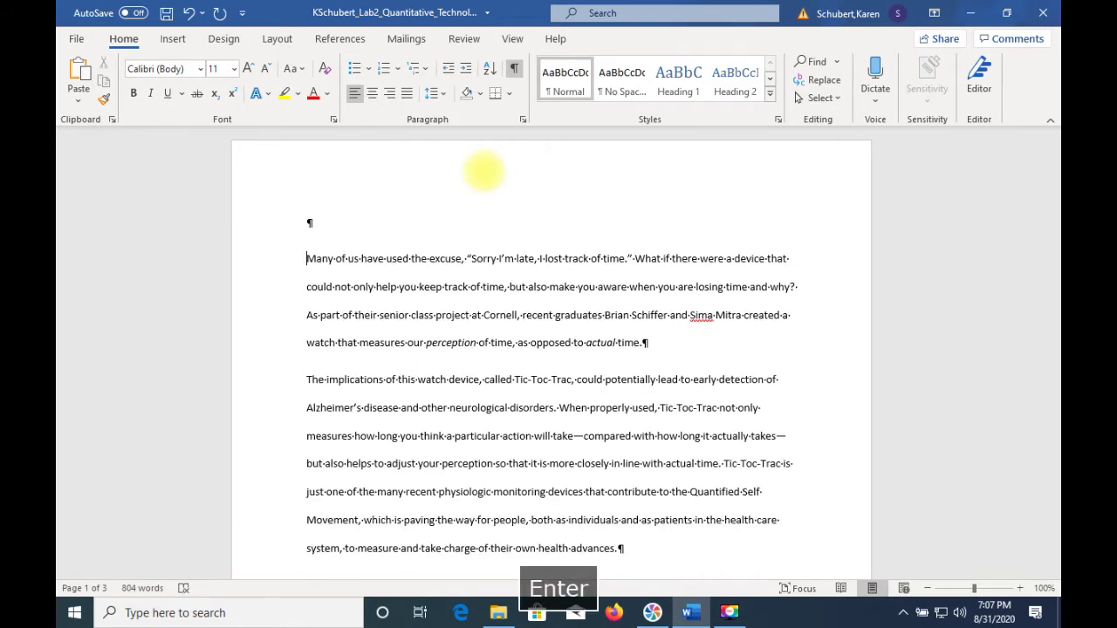
left_click(308, 225)
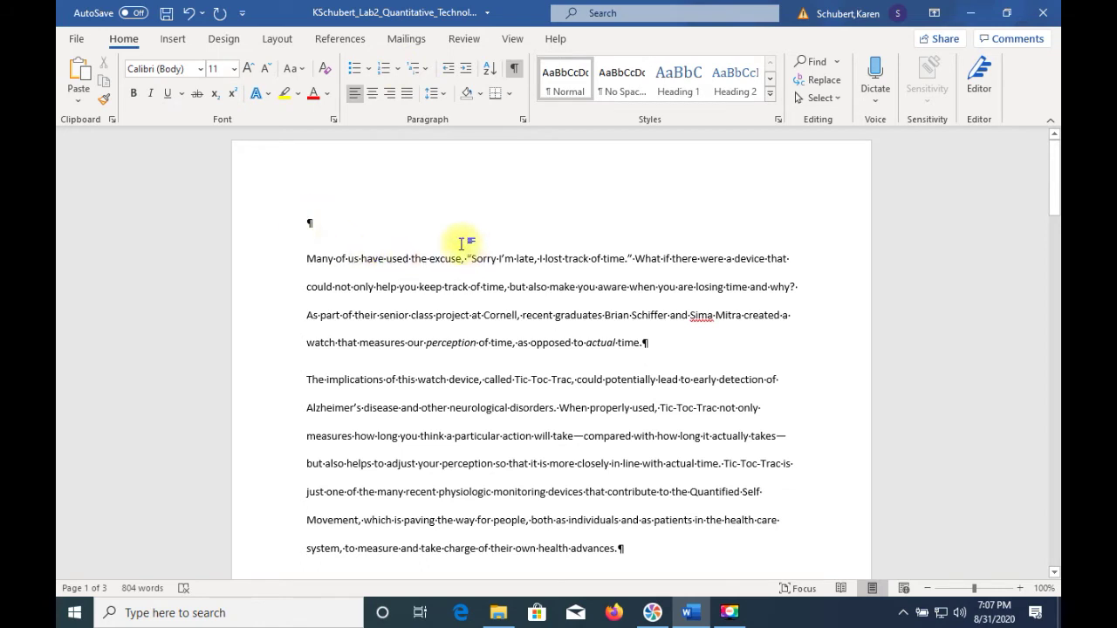
type("Gerared")
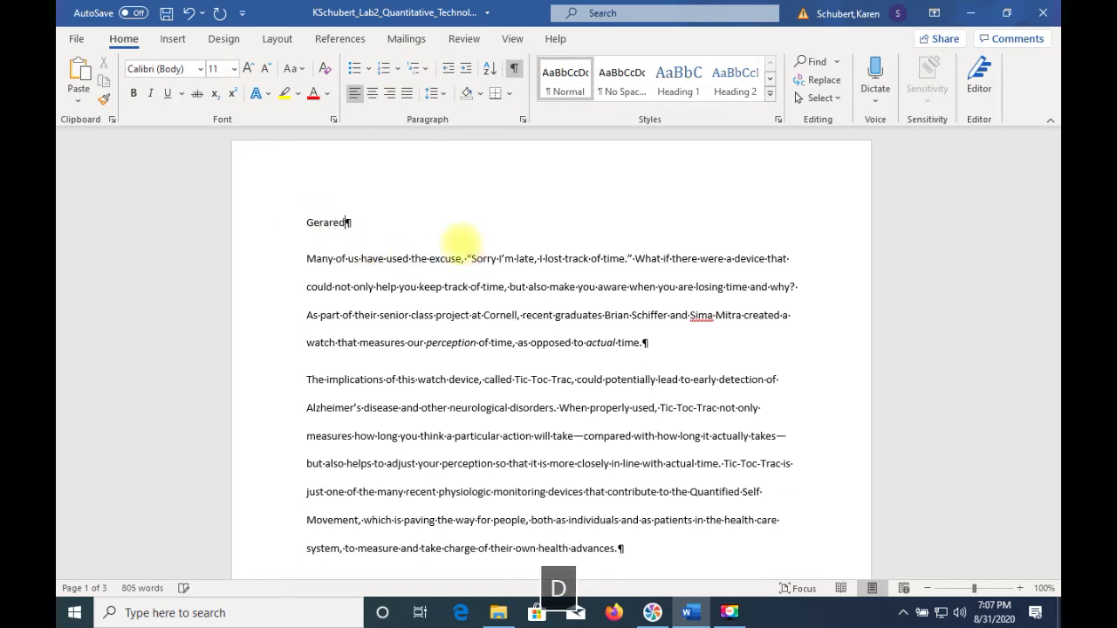
key("BackSpace")
key("BackSpace")
type("d Foste")
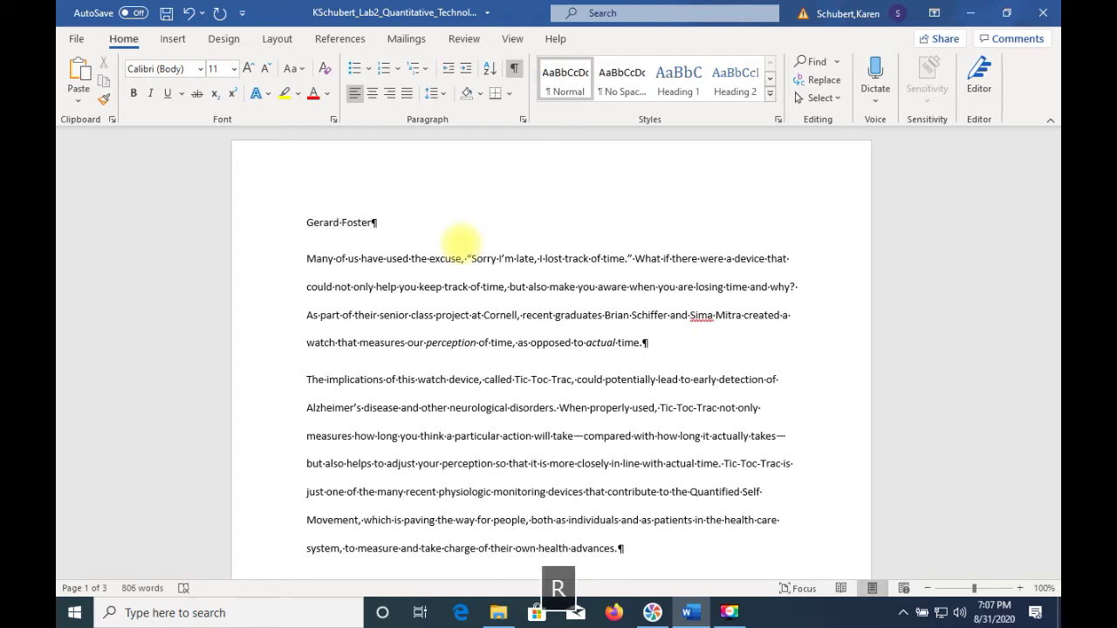
type("r")
key("Return")
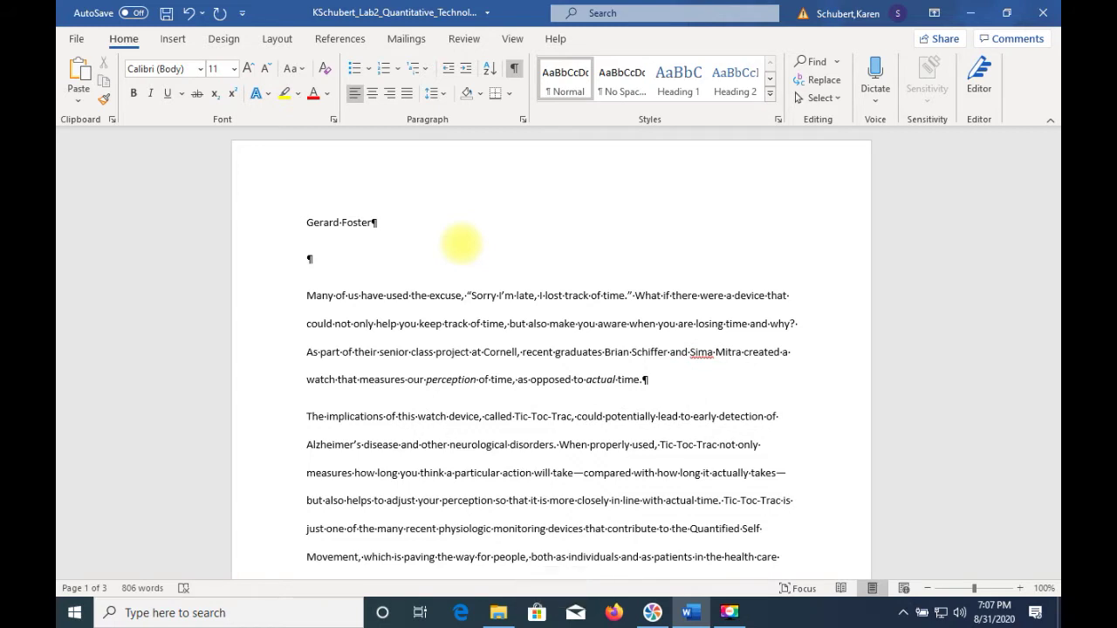
Step: Below the author line, enter the instructor's title and full name, followed by the course Biomedical Research 617 on its own line
type("D")
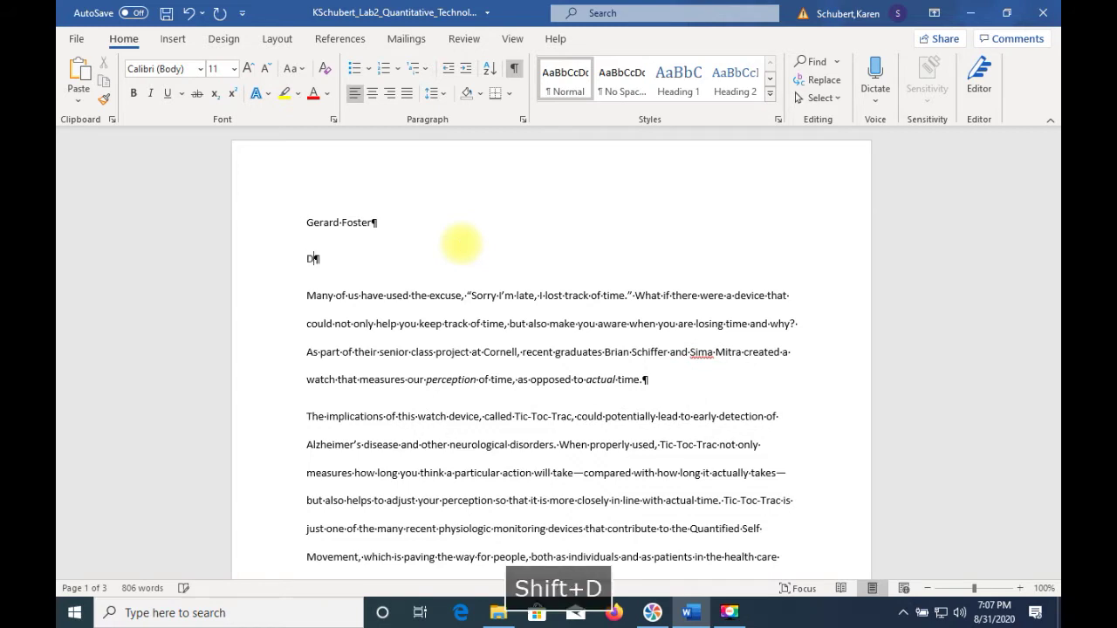
type("r. Hillary ")
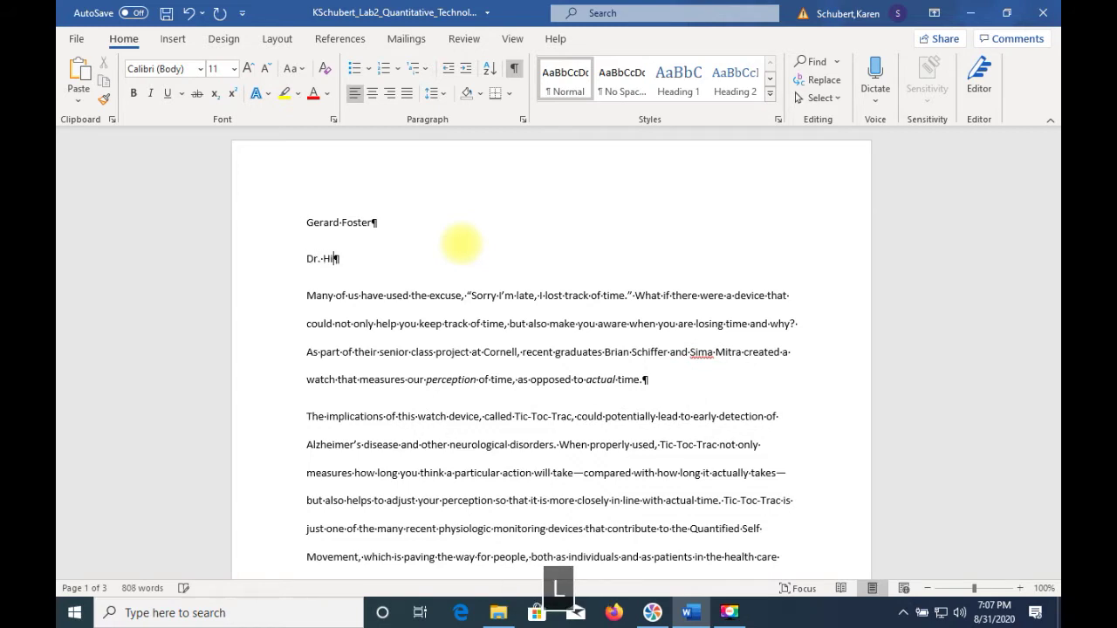
type("Kim")
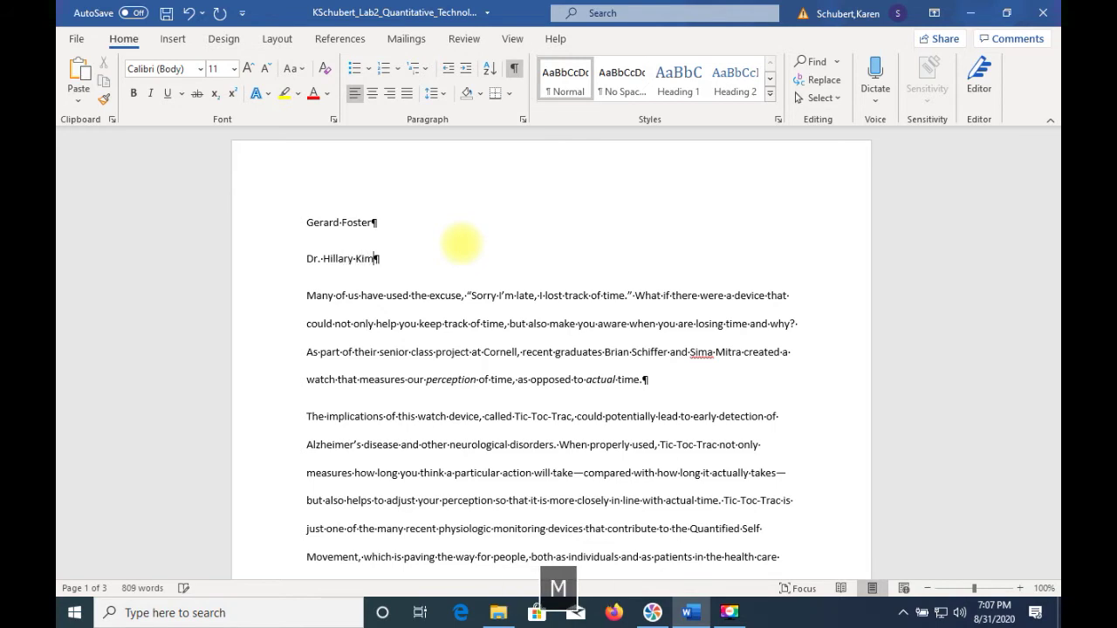
key("Return")
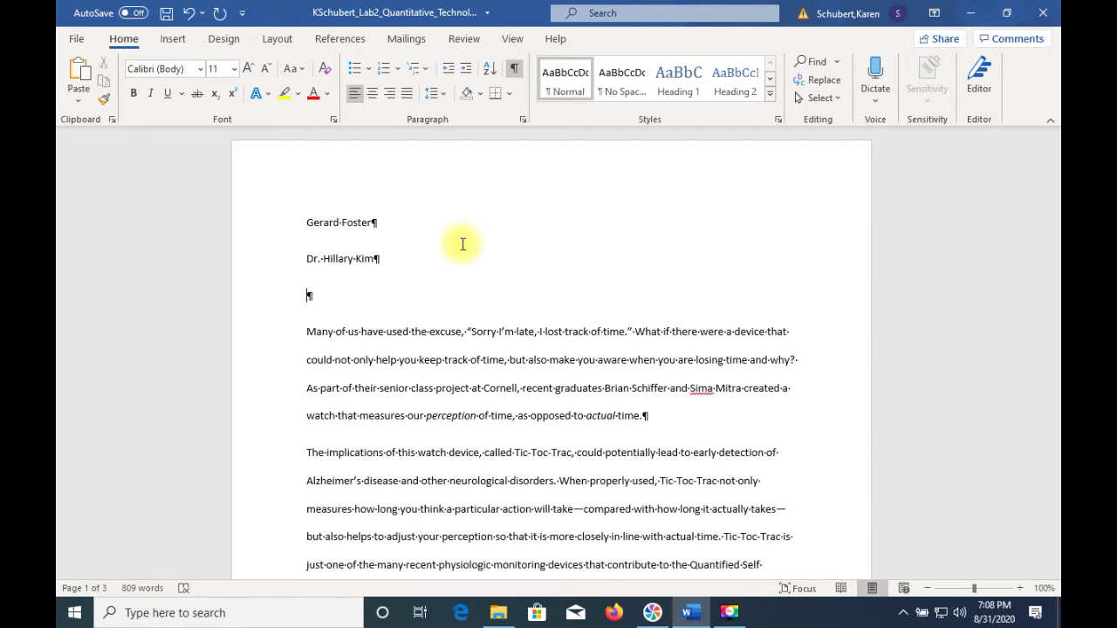
type("Biomedical ")
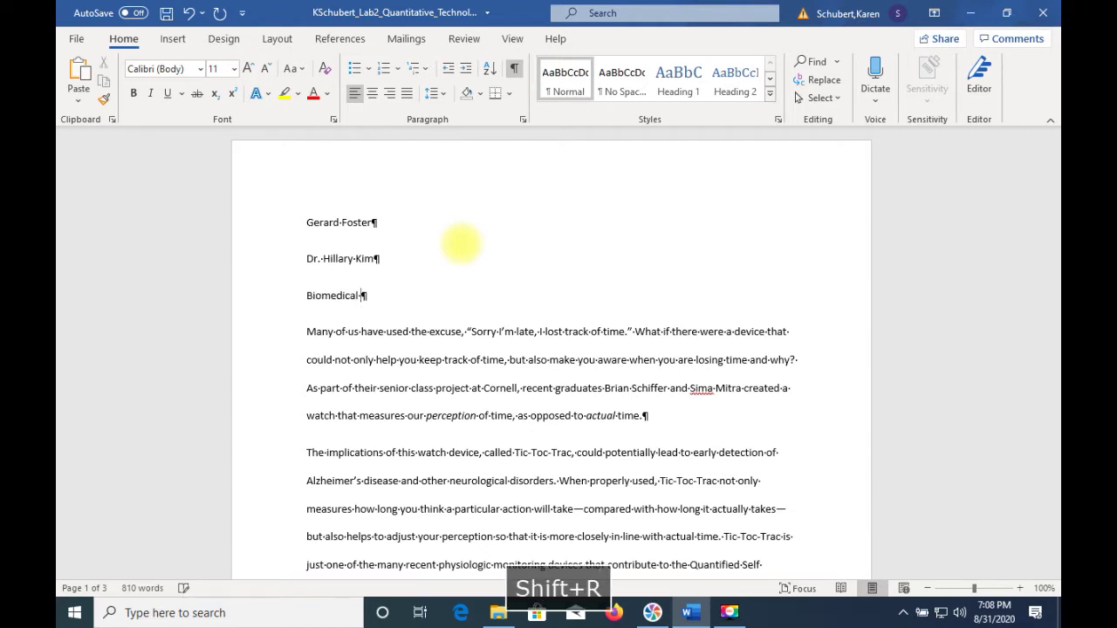
type("Research 617")
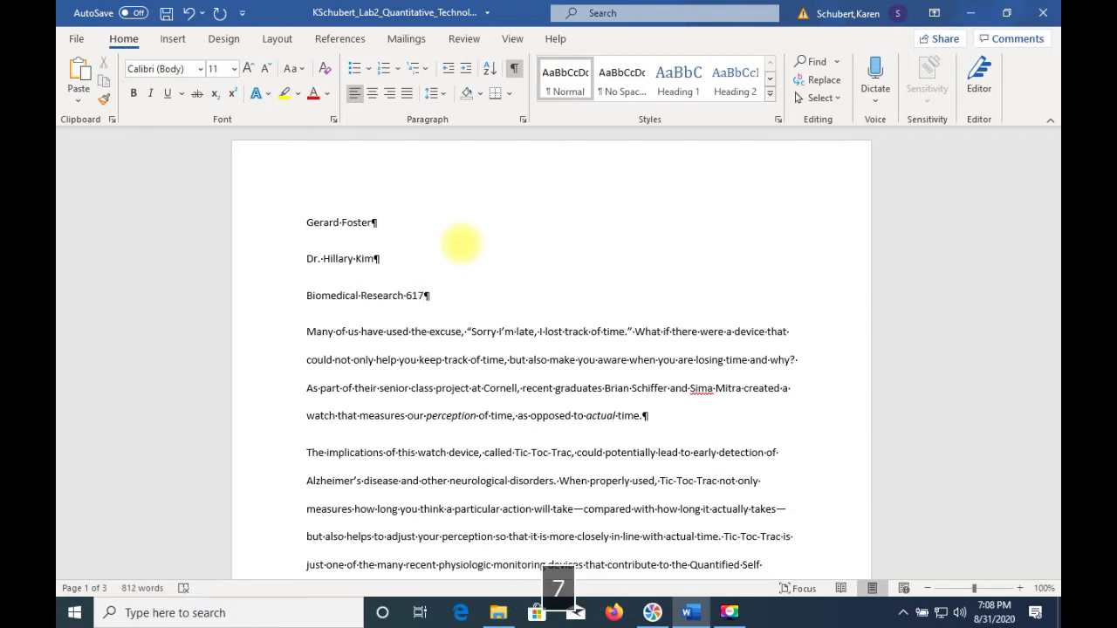
key("Return")
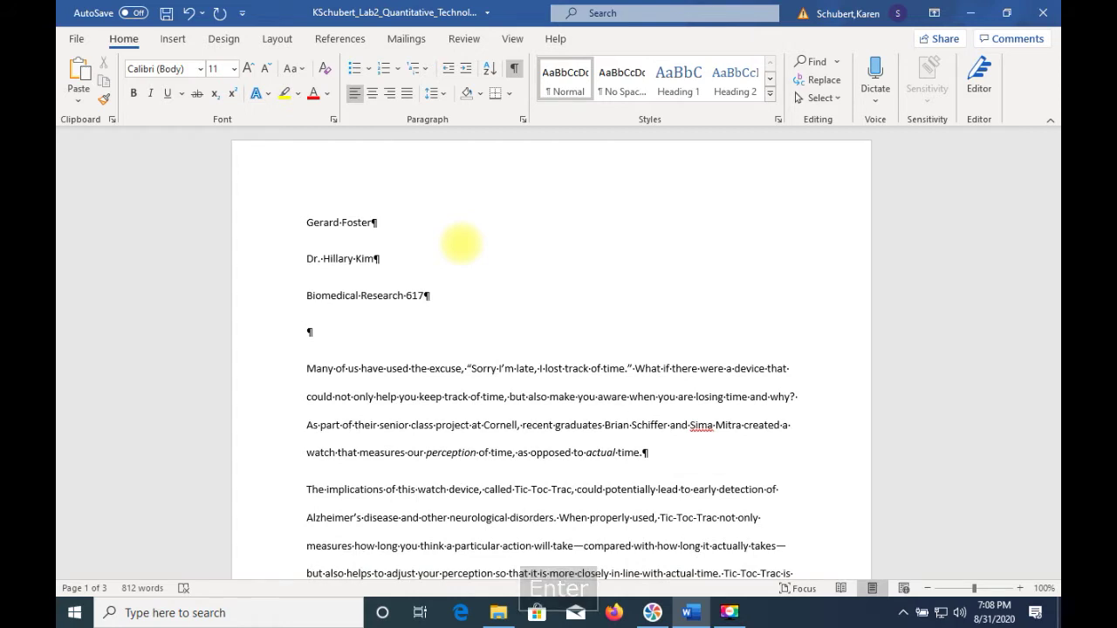
Step: Enter the date February 15, 2021 below the course line and start a new line after it
type("Fe")
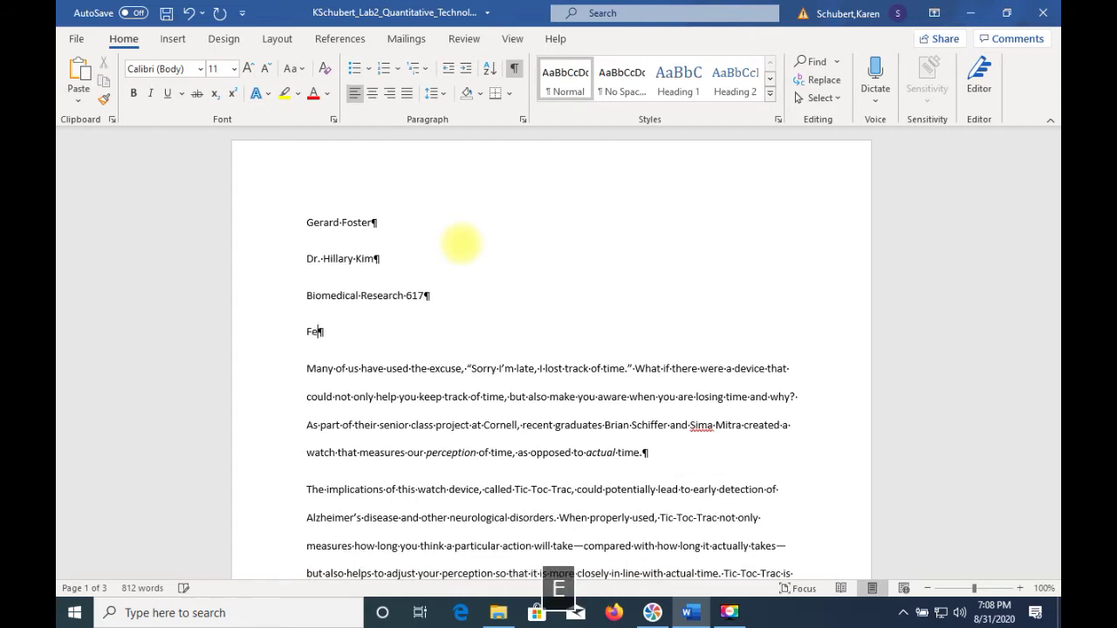
type("b ruary 15, 2021")
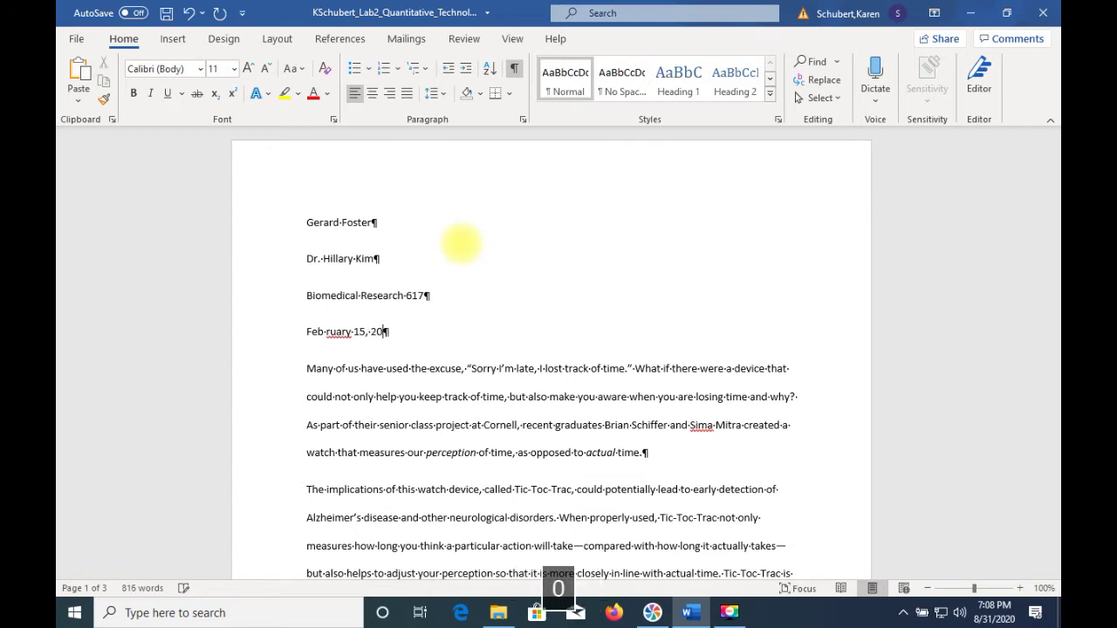
key("BackSpace")
key("BackSpace")
key("BackSpace")
key("BackSpace")
key("BackSpace")
key("BackSpace")
key("BackSpace")
key("BackSpace")
key("BackSpace")
key("BackSpace")
key("BackSpace")
key("BackSpace")
key("BackSpace")
key("BackSpace")
key("BackSpace")
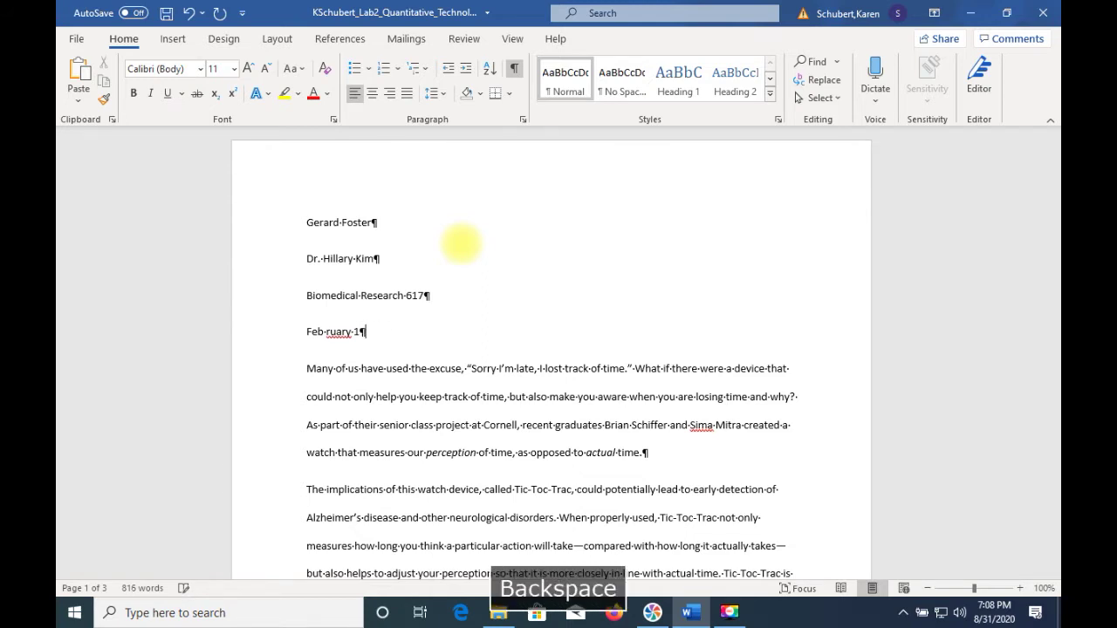
type("ruary 15, 2021")
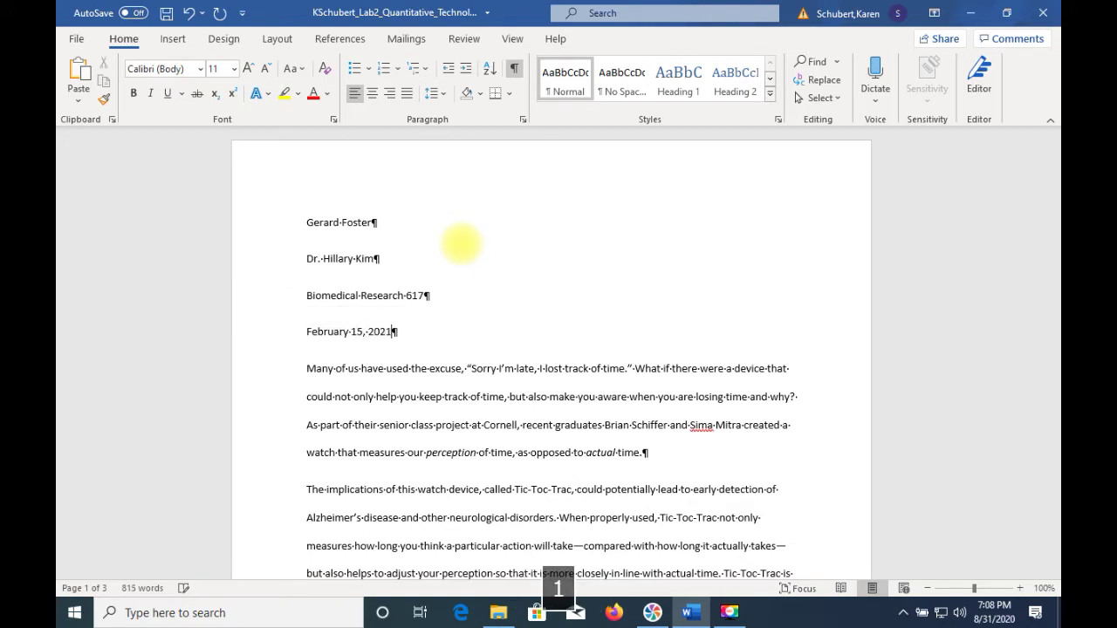
key("Return")
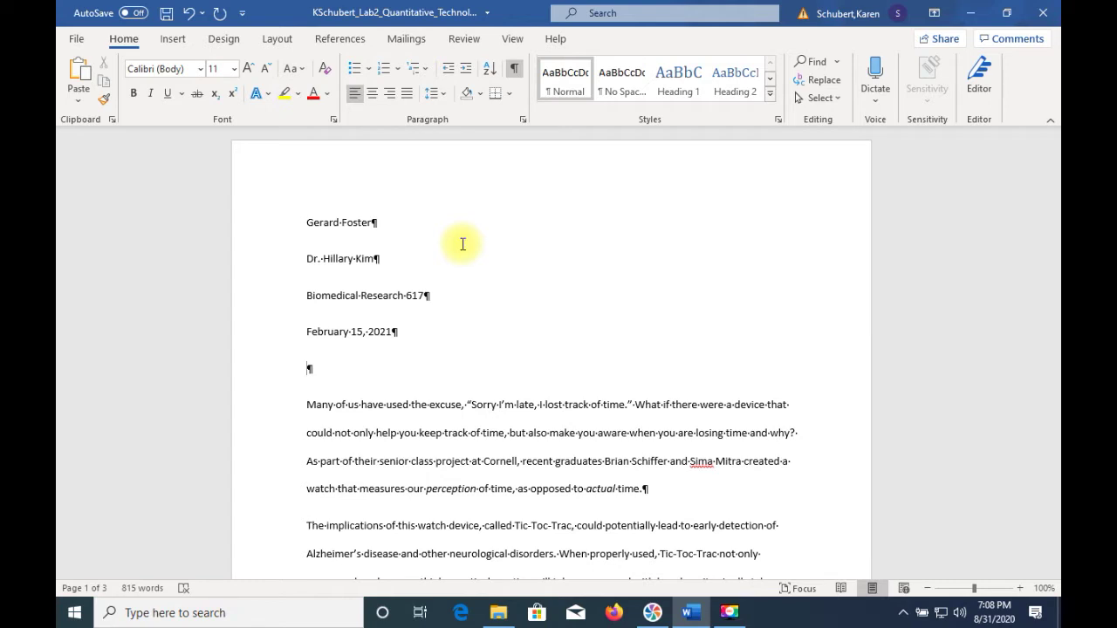
Step: Enter the title Quantified Self Movement Gains Momentum below the date and center it
type("Quan")
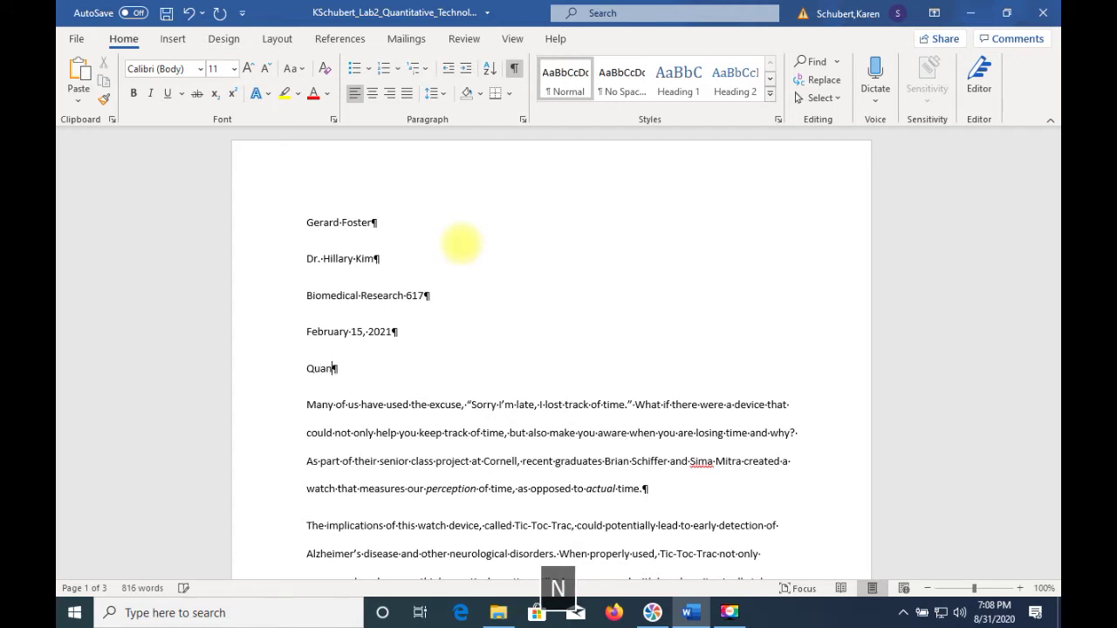
type("tified S")
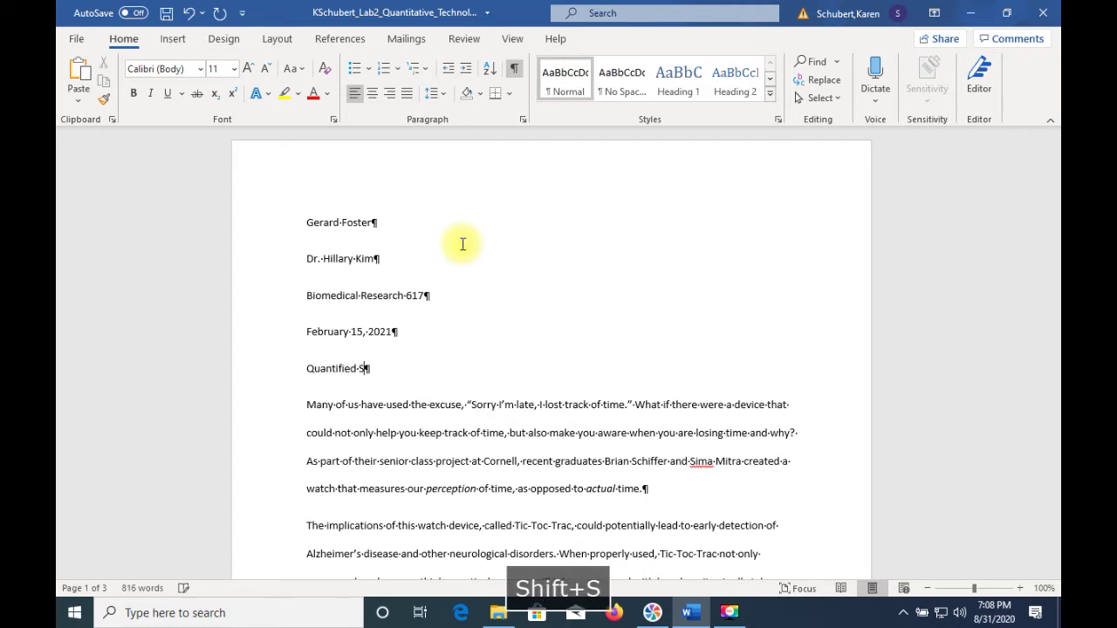
type("elf Moveme")
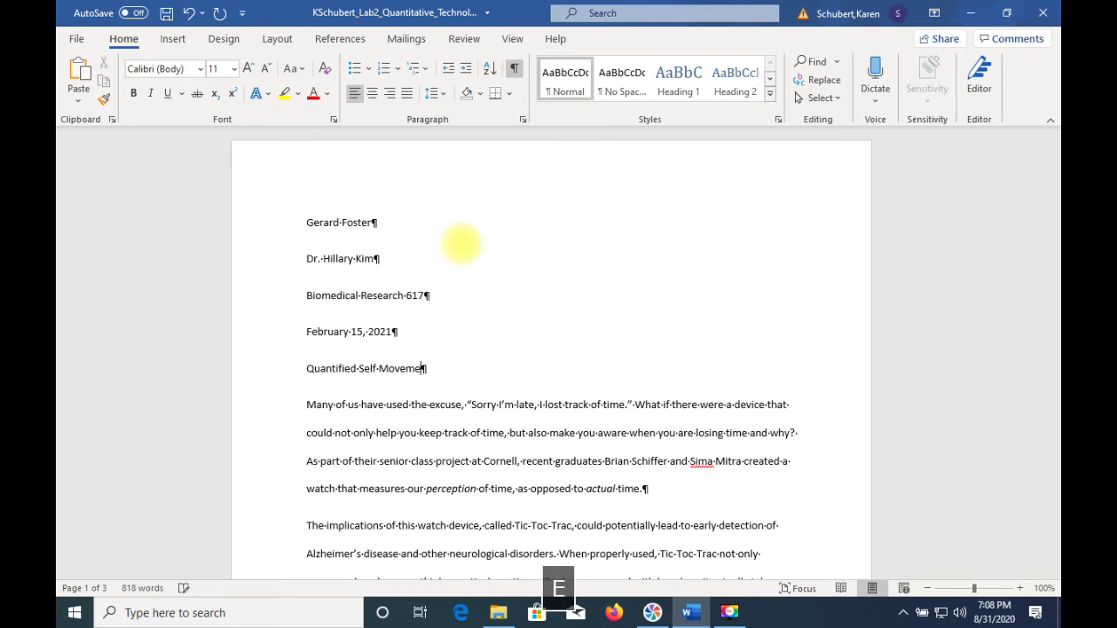
type("nt Gains ")
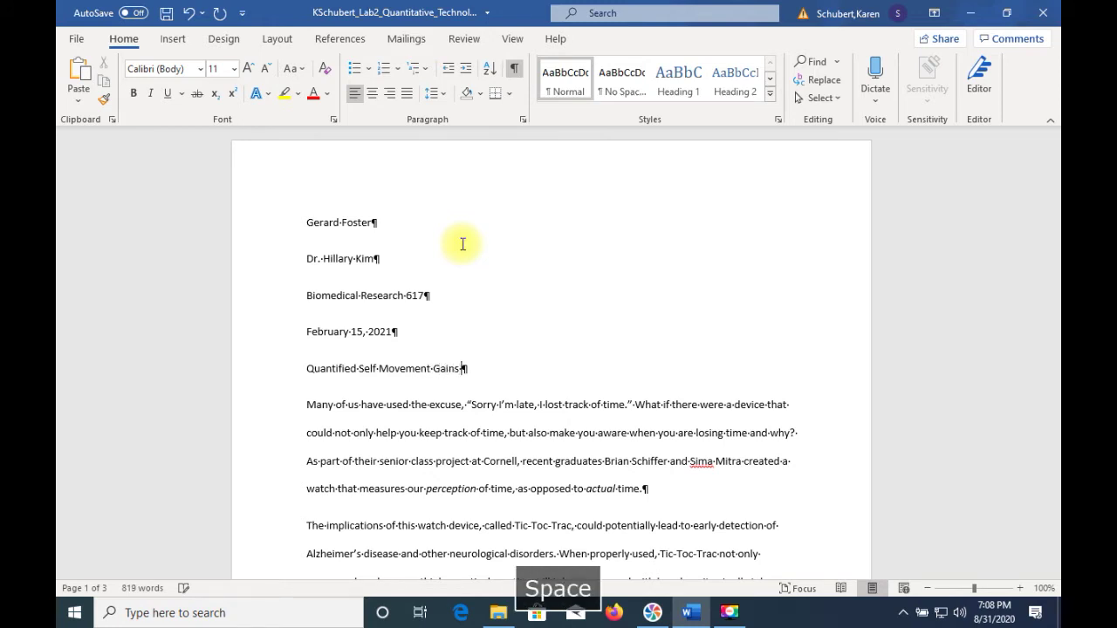
type("Momentum")
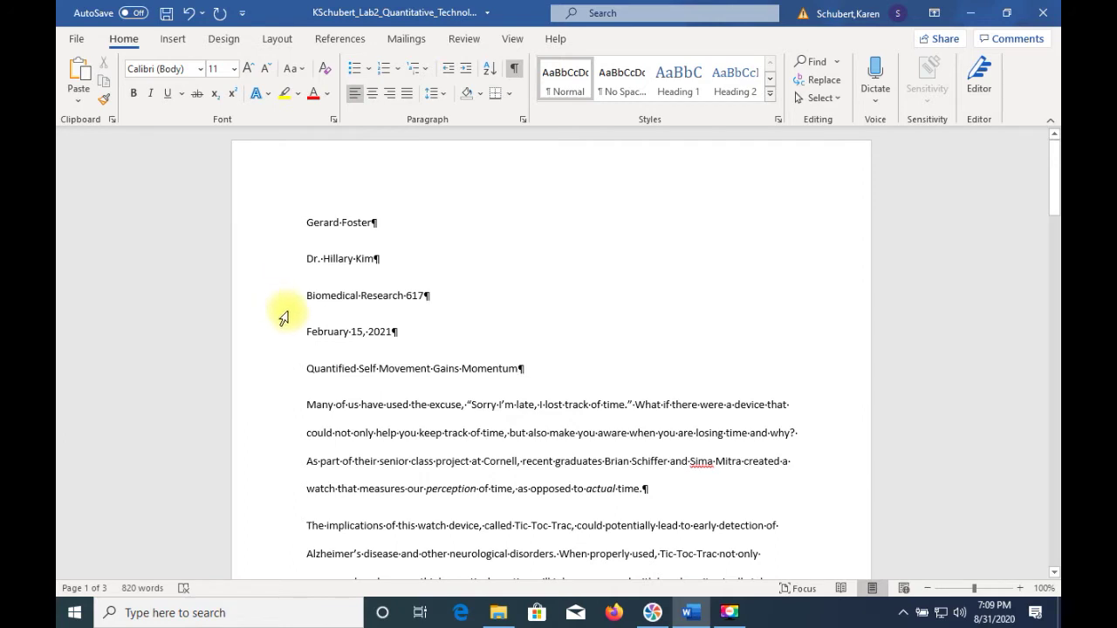
left_click(307, 372)
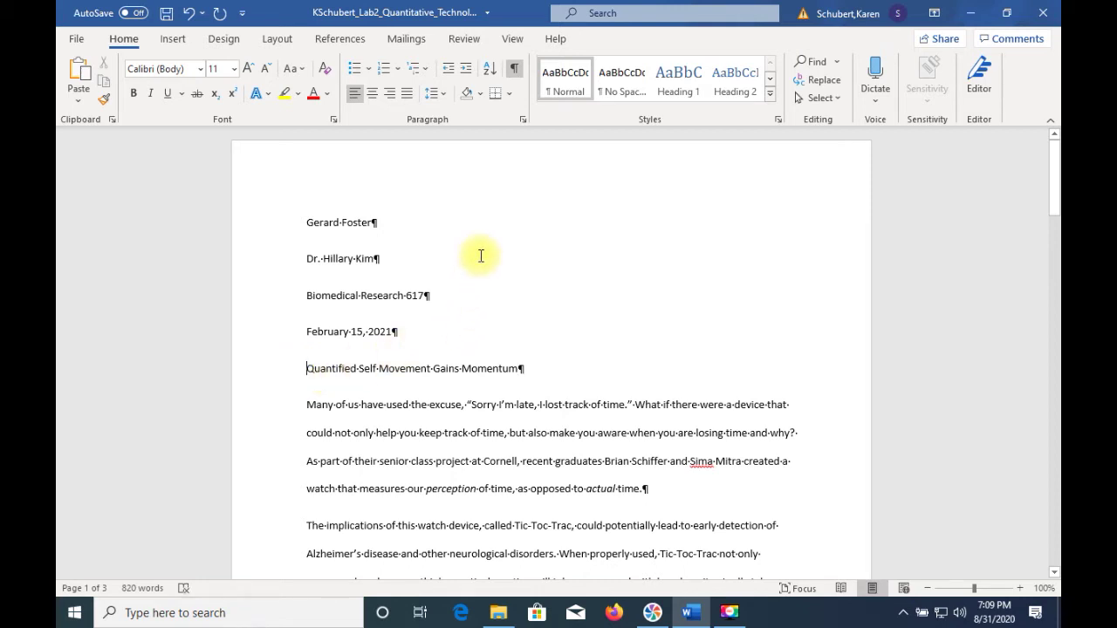
left_click(372, 94)
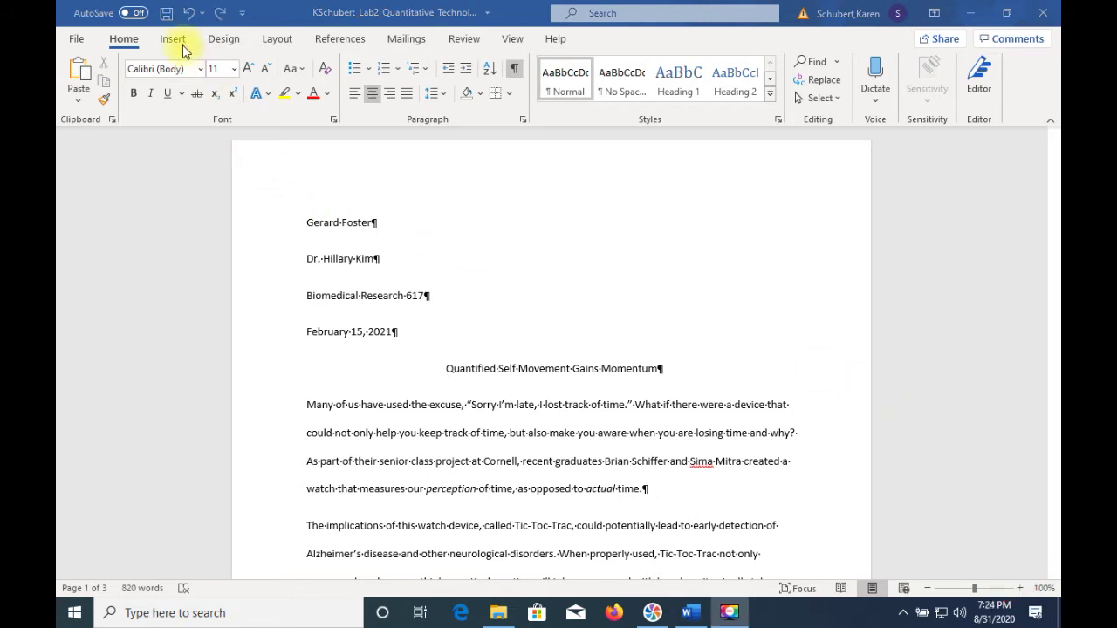
Step: Open the page header for editing and enter the paper author's last name followed by a space
left_click(174, 41)
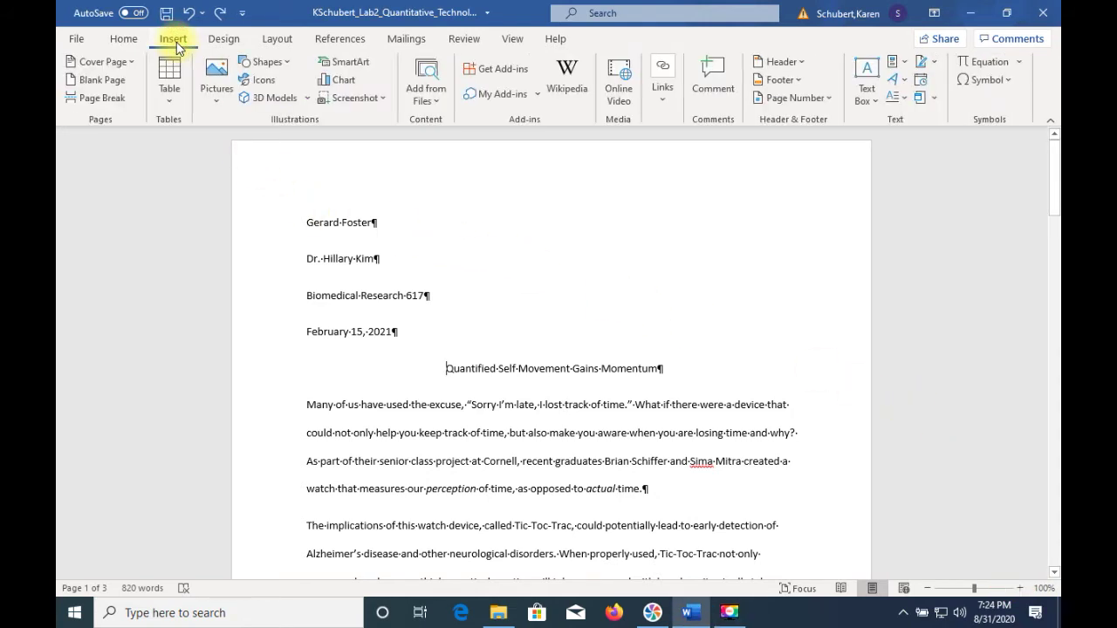
left_click(797, 64)
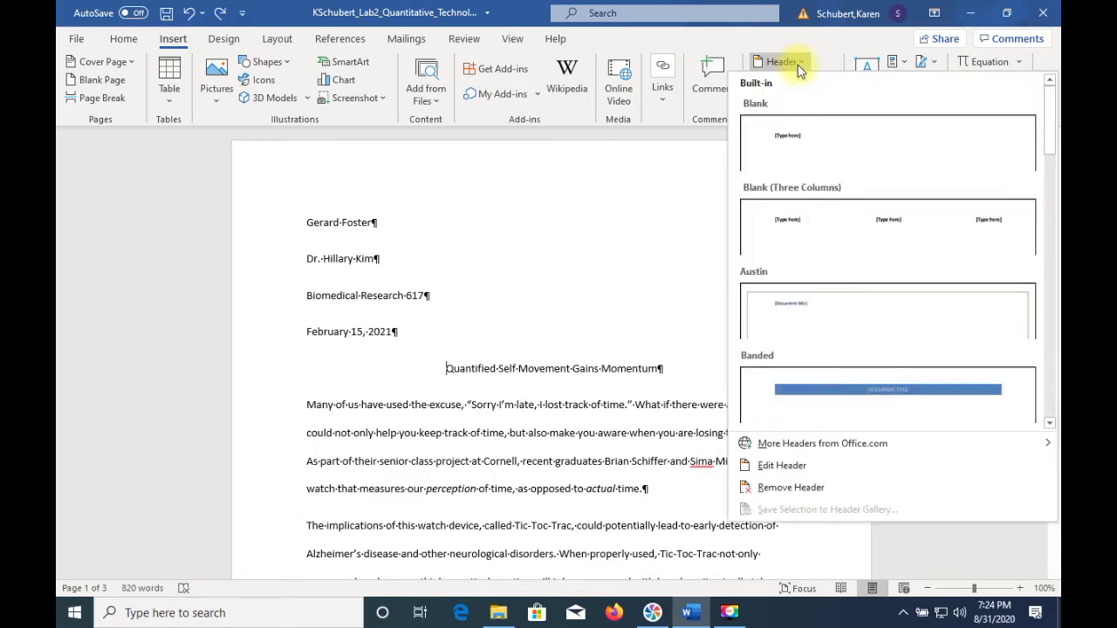
left_click(782, 466)
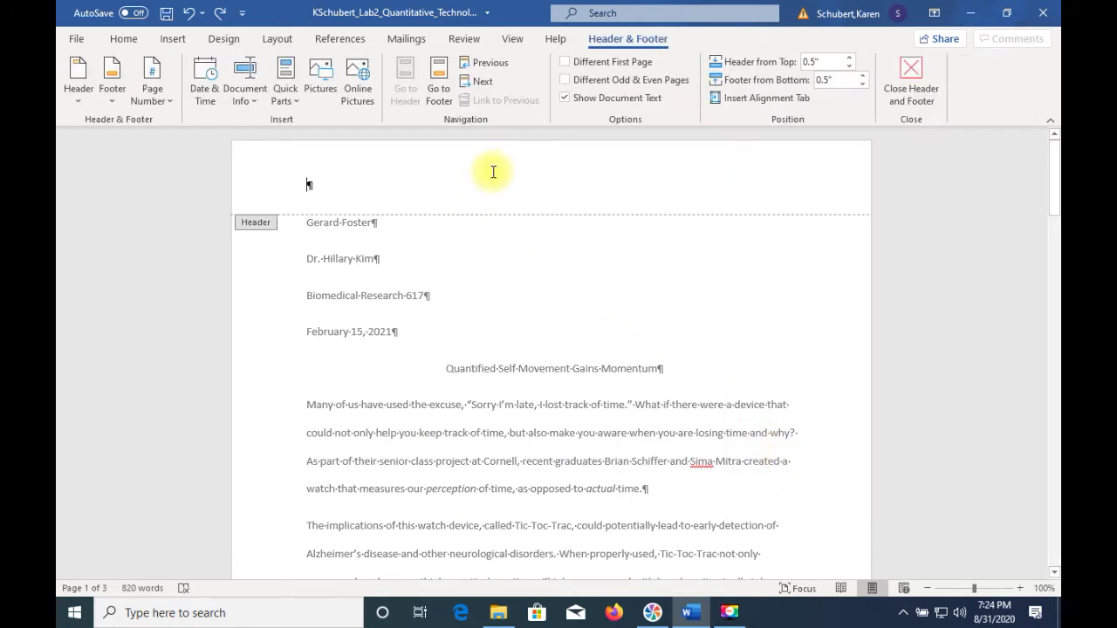
type("Foas")
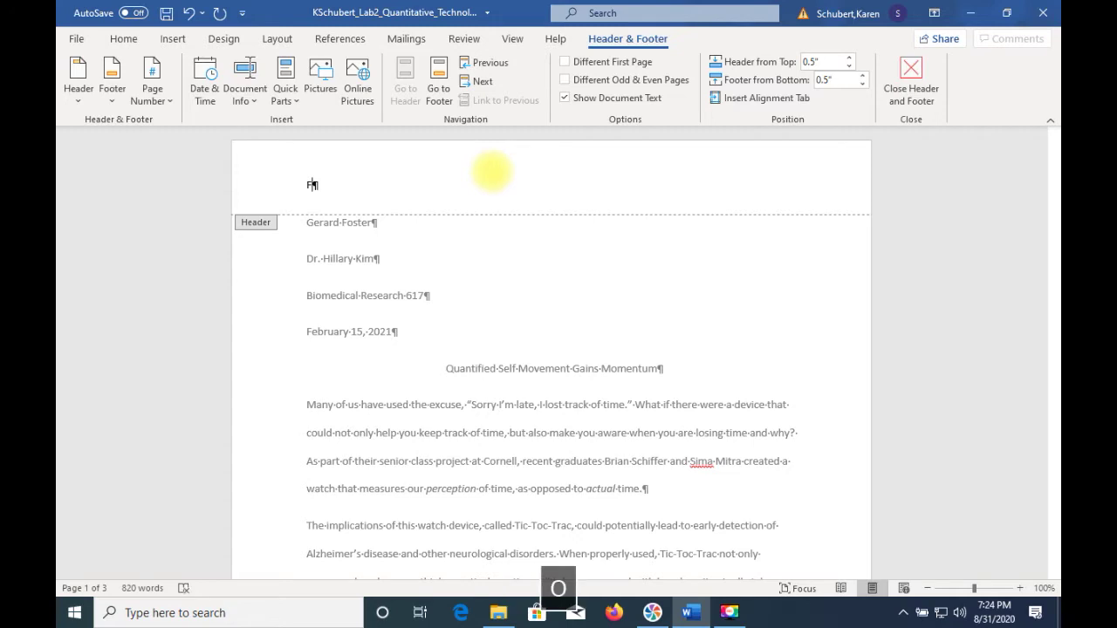
key("BackSpace")
key("BackSpace")
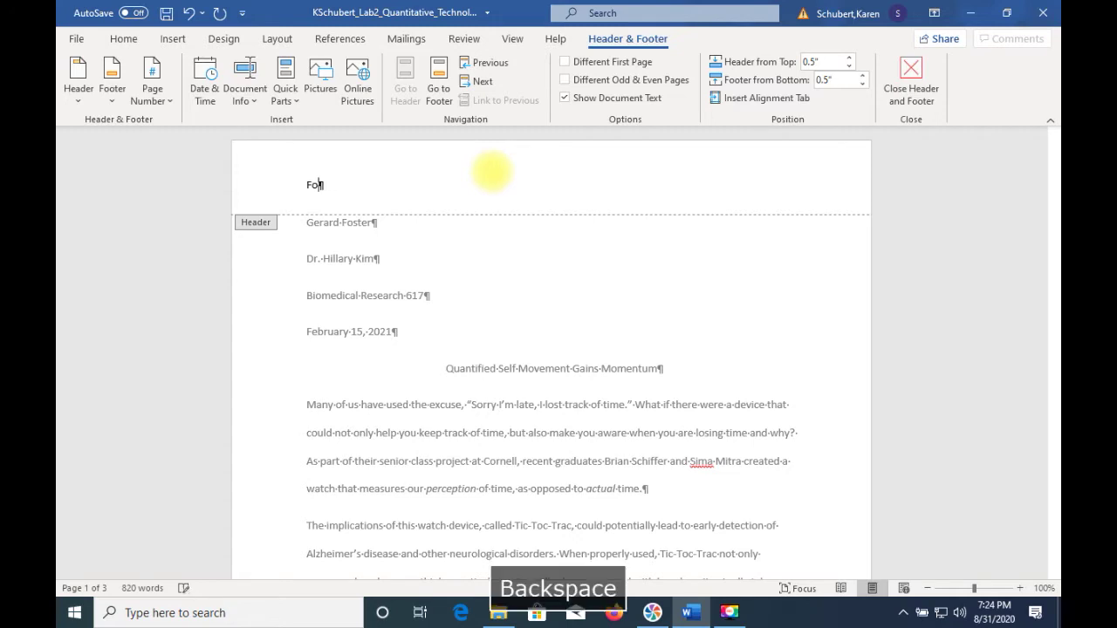
type("ster")
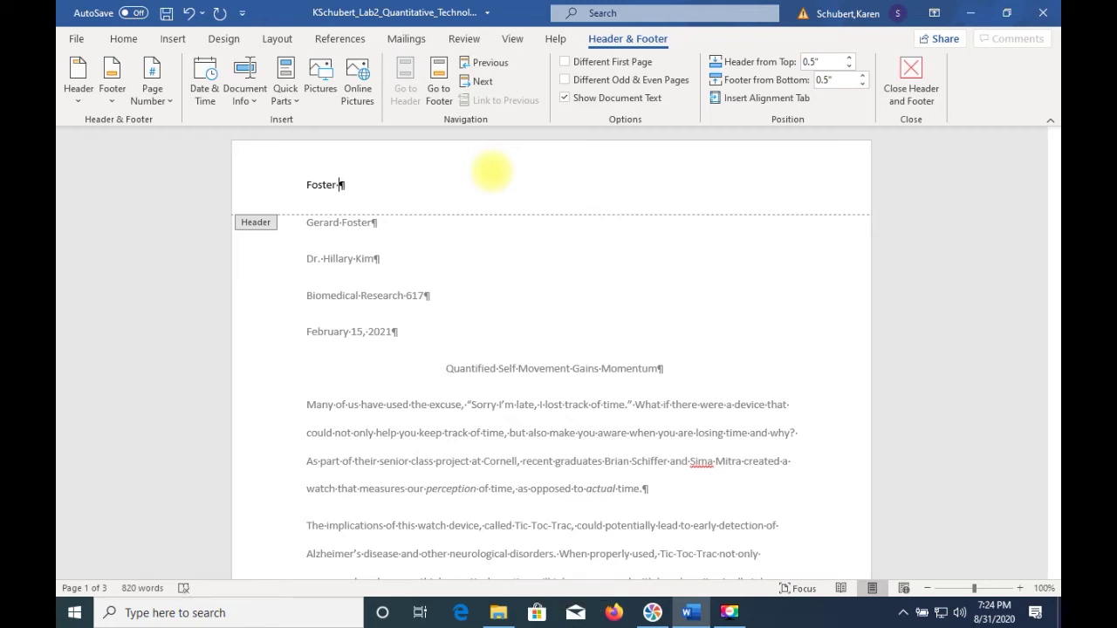
Step: Insert a Plain Number page number after the surname in the header, right-align the line and close the header
left_click(166, 93)
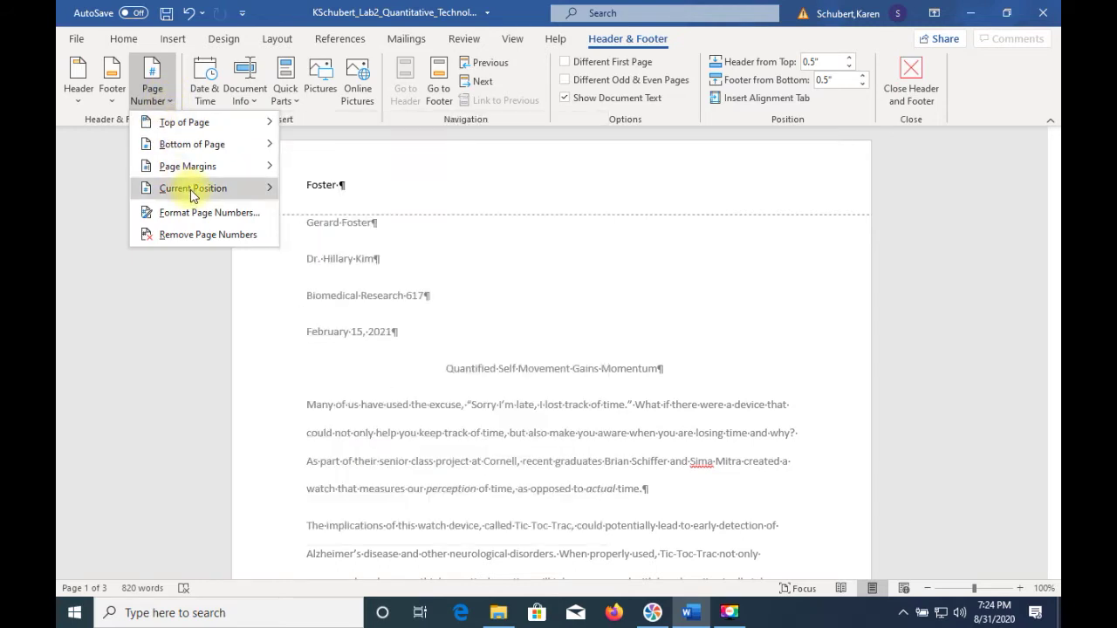
mouse_move(193, 194)
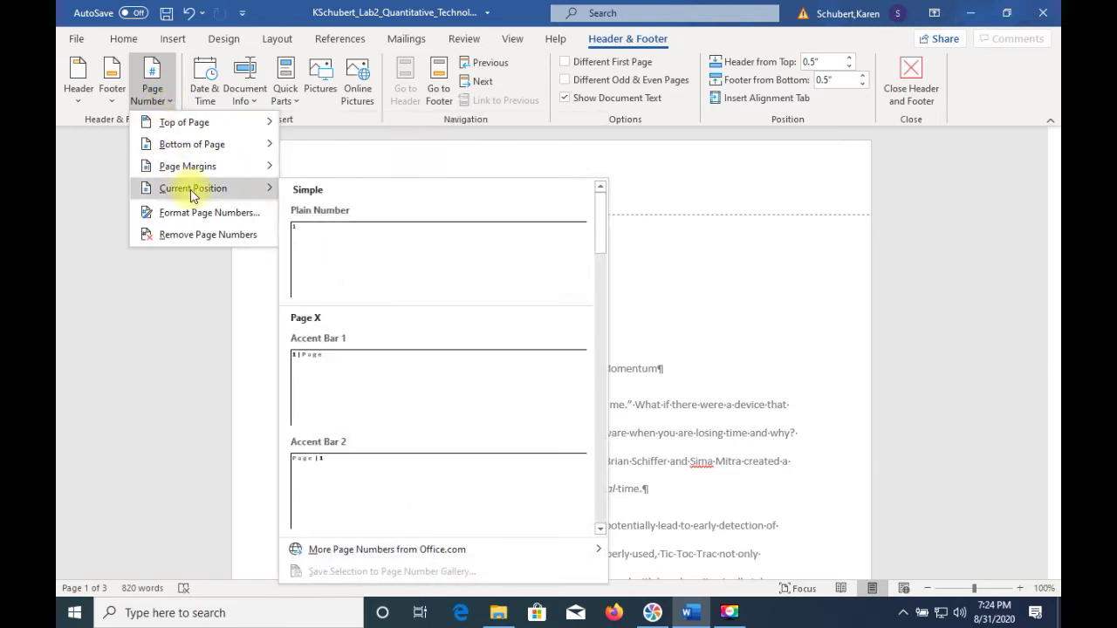
left_click(331, 212)
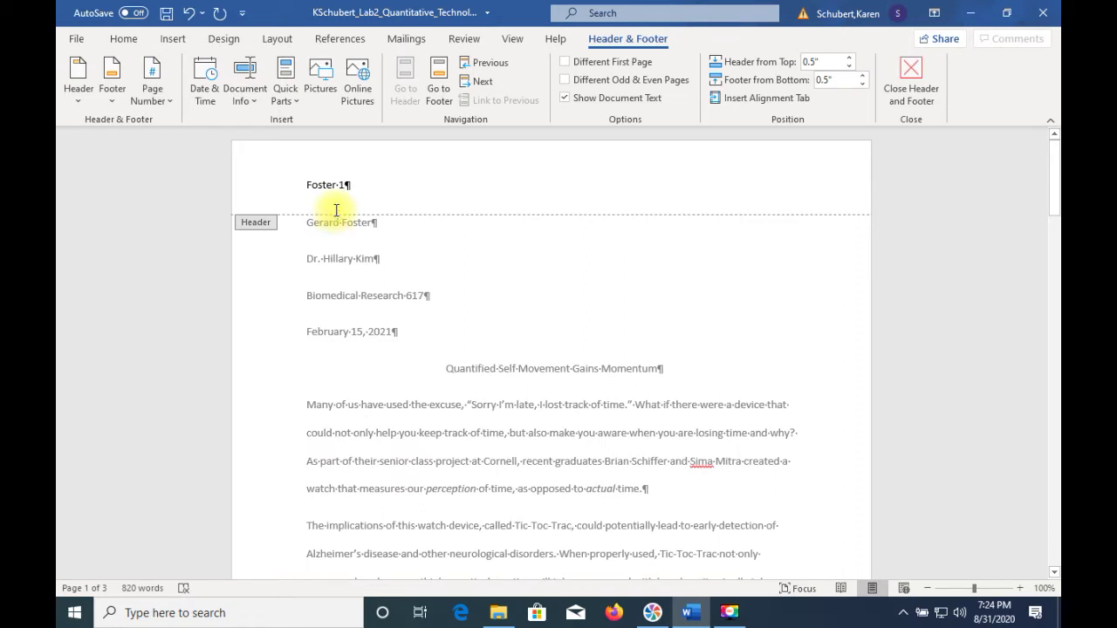
key("ctrl+r")
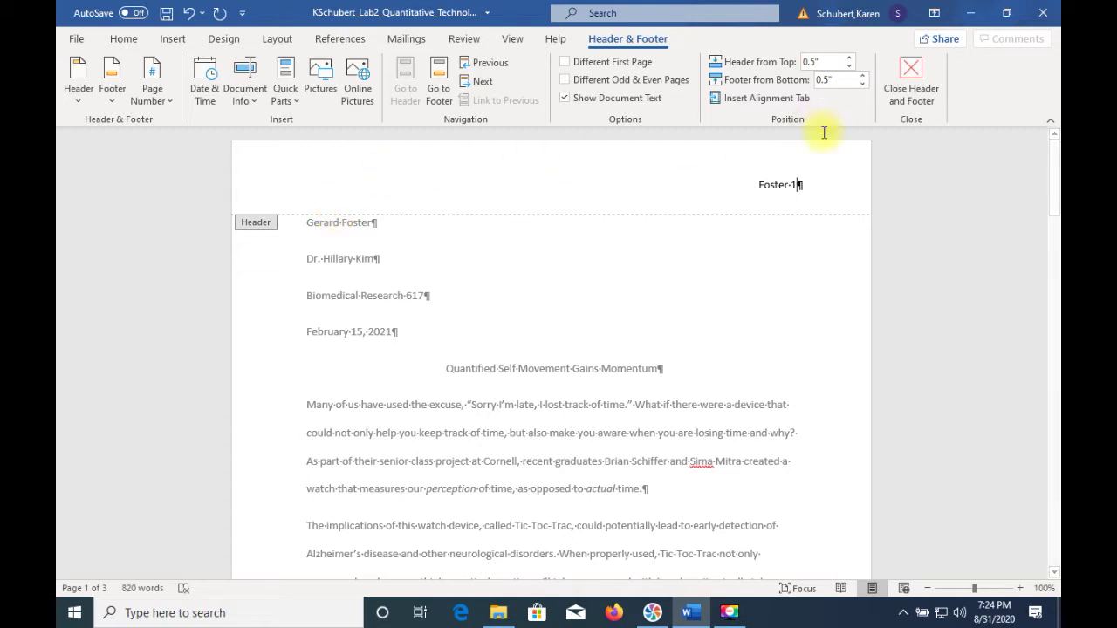
left_click(915, 69)
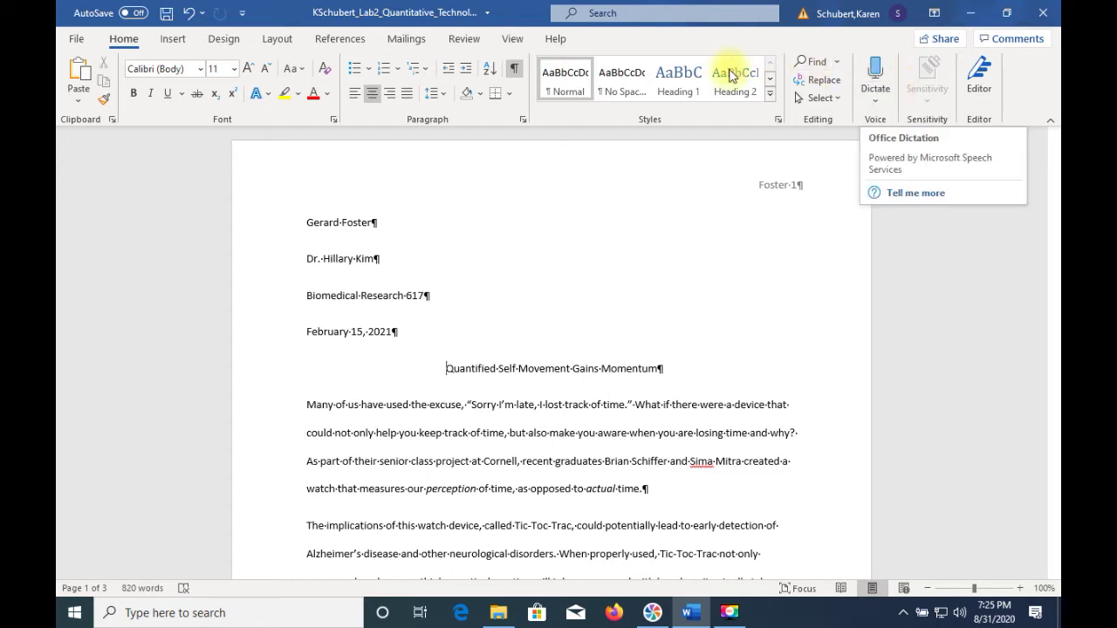
Step: Apply a 0.5" first-line indent to all body paragraphs, from "Many of us have used" through the end of the document
left_click(308, 403)
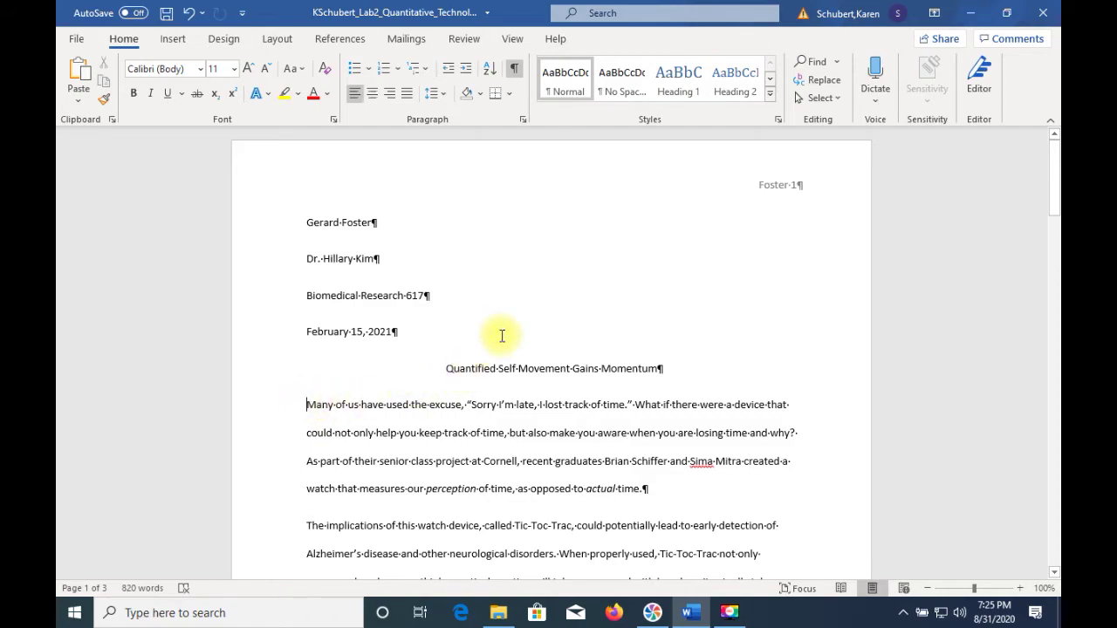
scroll(503, 335, "down", 6)
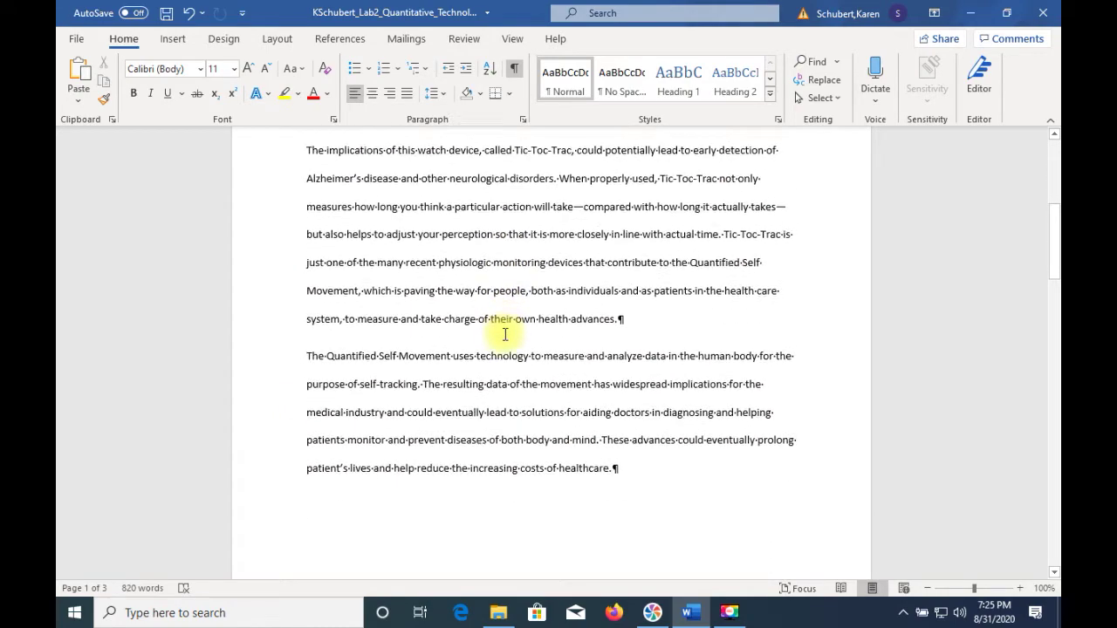
scroll(504, 334, "down", 10)
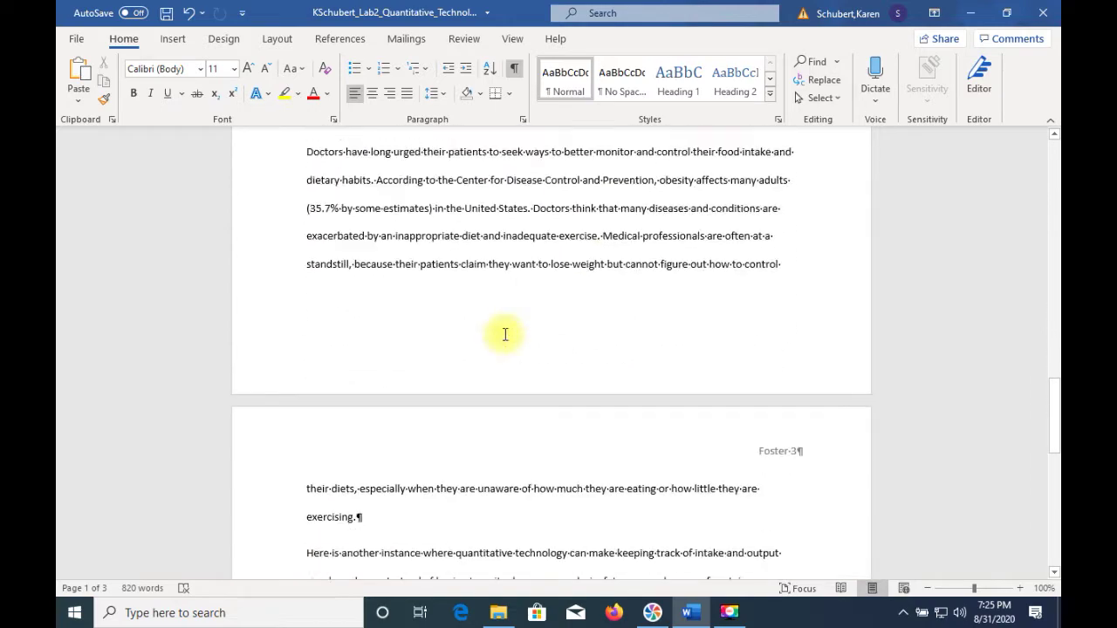
scroll(504, 334, "down", 3)
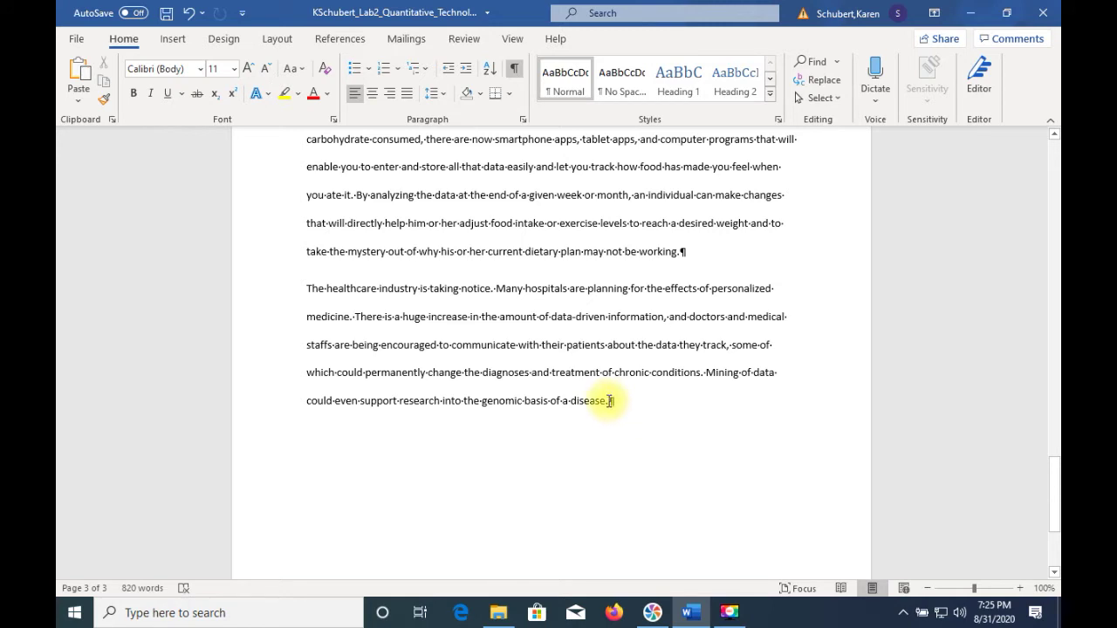
left_click(609, 400, "shift")
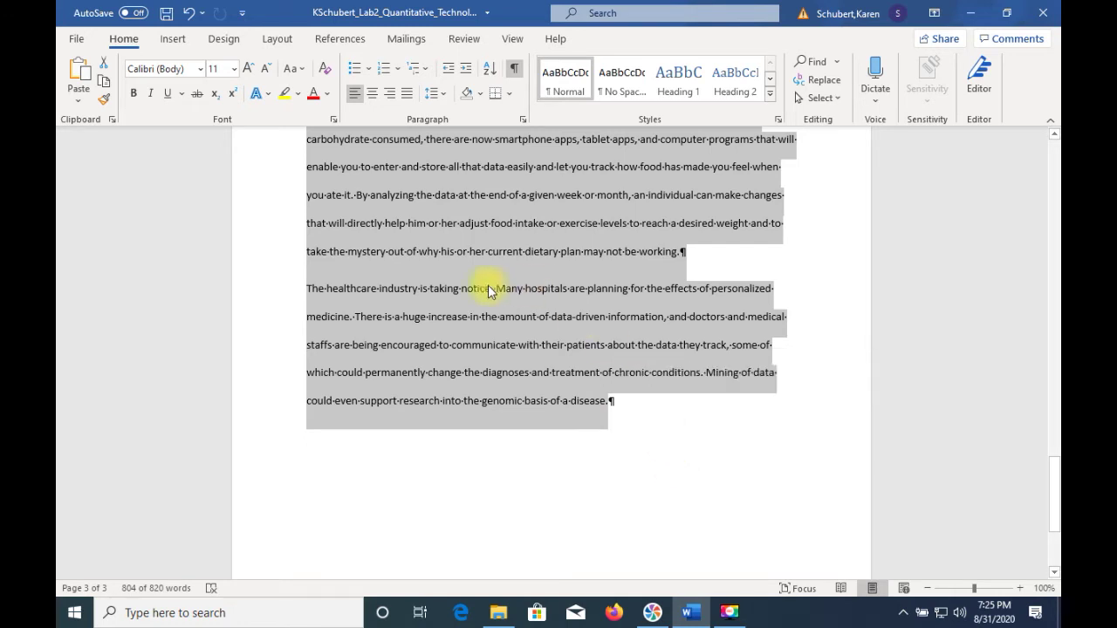
left_click(521, 122)
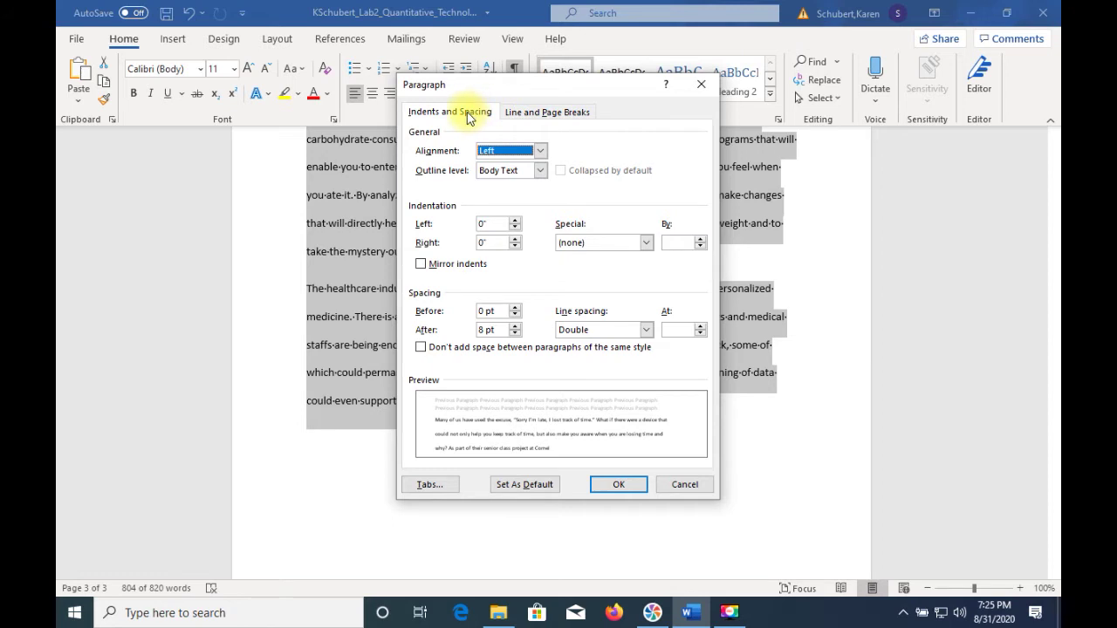
left_click(647, 243)
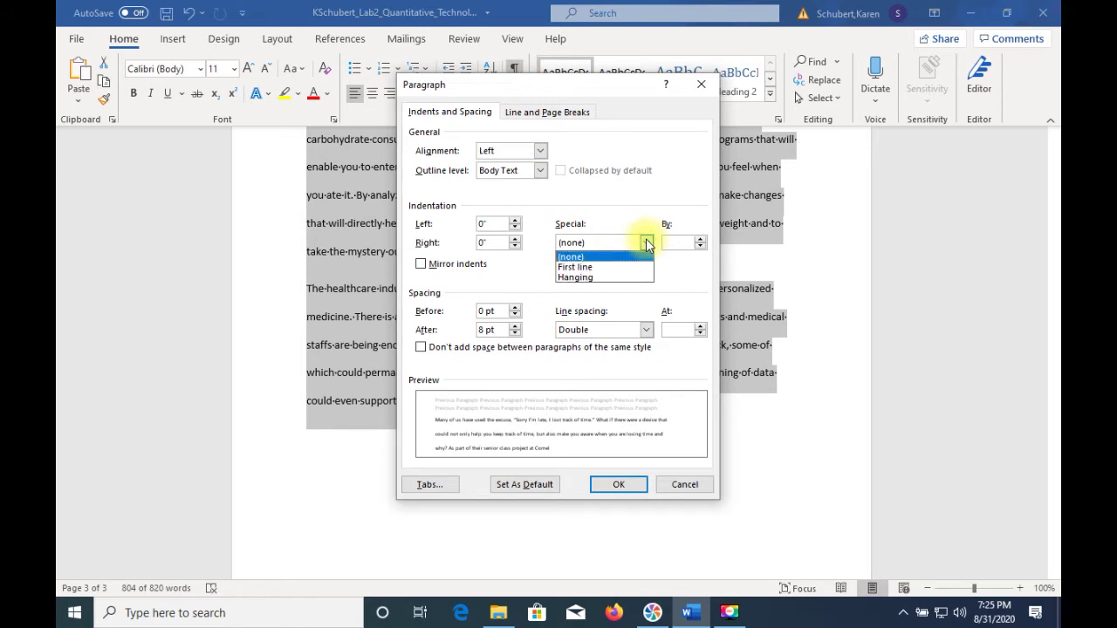
left_click(588, 268)
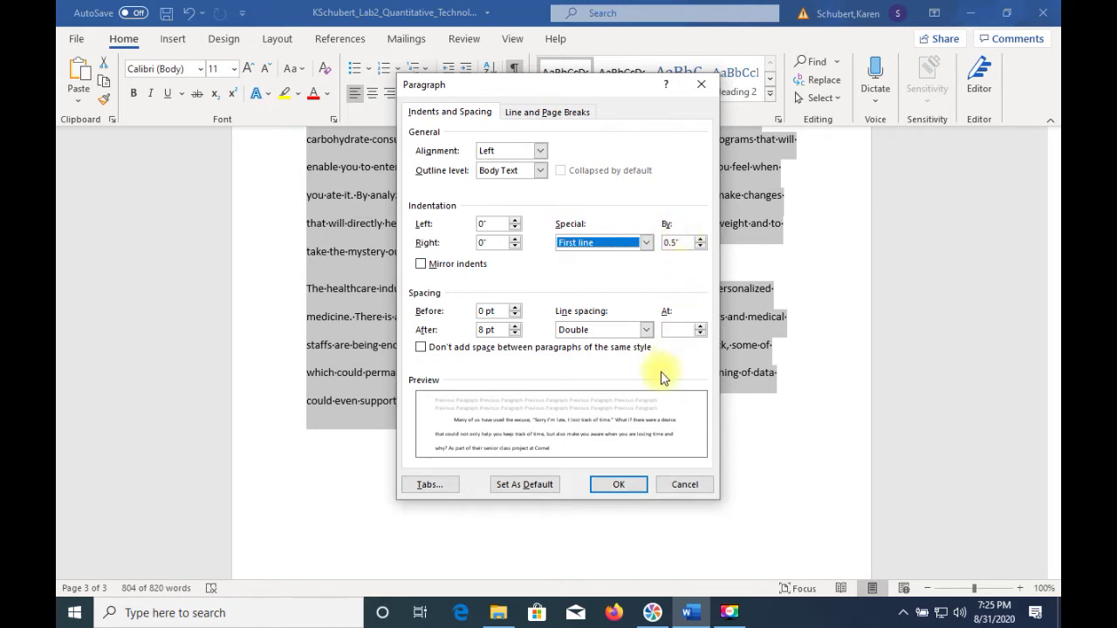
left_click(623, 487)
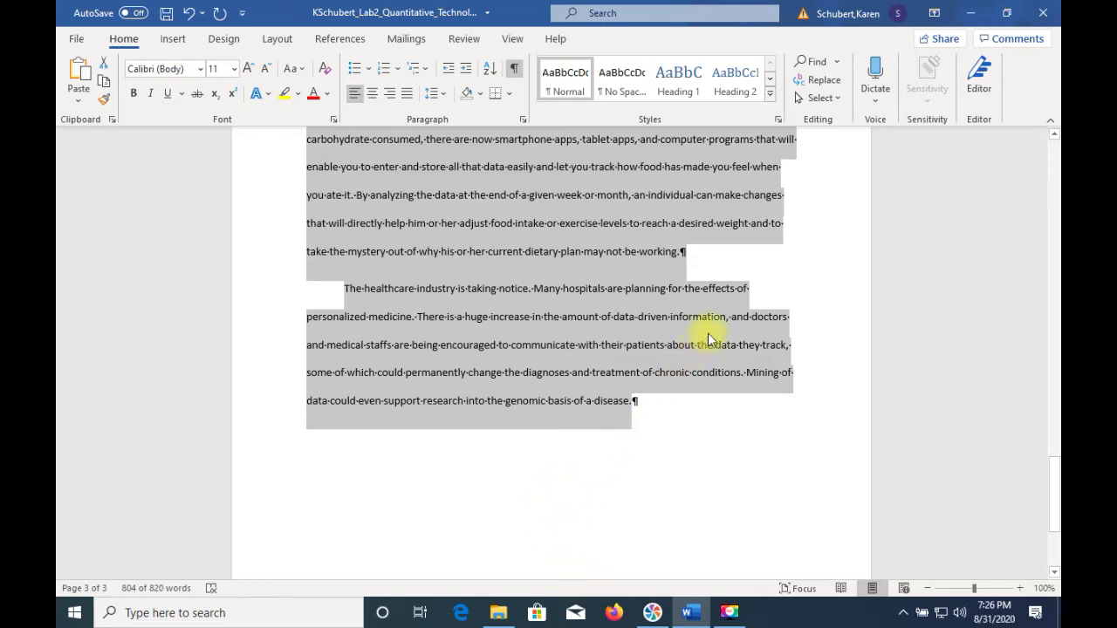
left_click(719, 452)
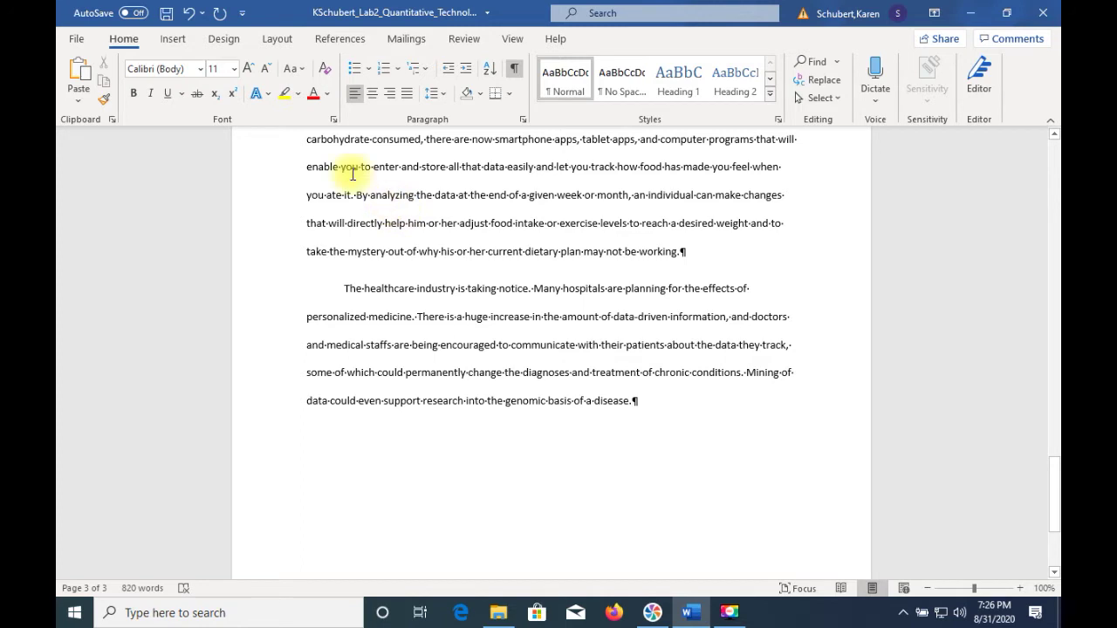
Step: Insert the File Name field into the page footer and close the footer
left_click(173, 43)
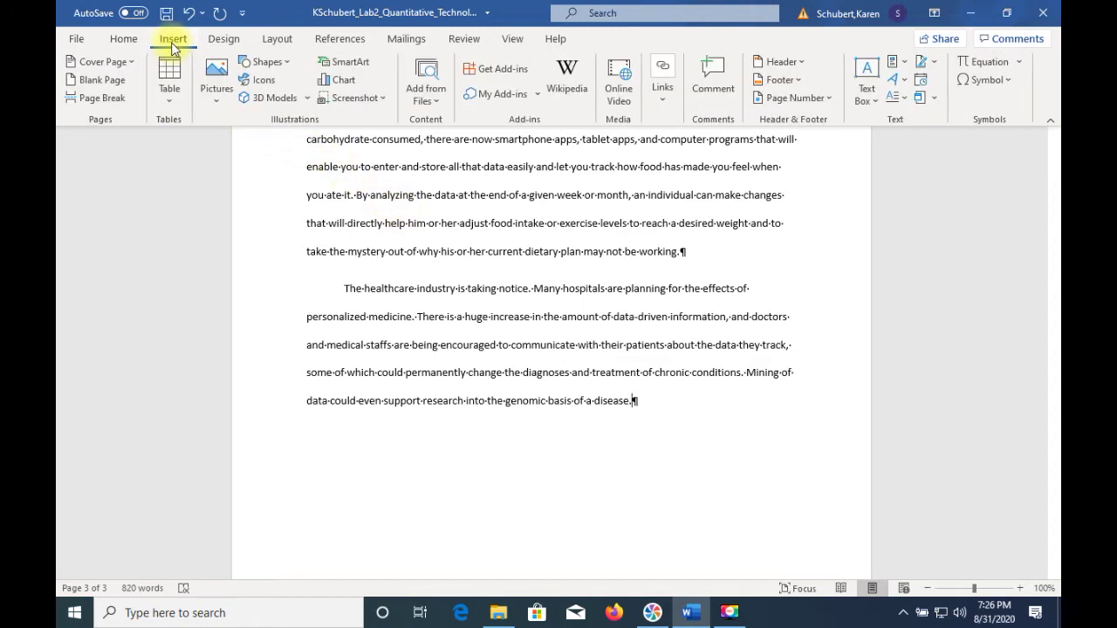
left_click(799, 82)
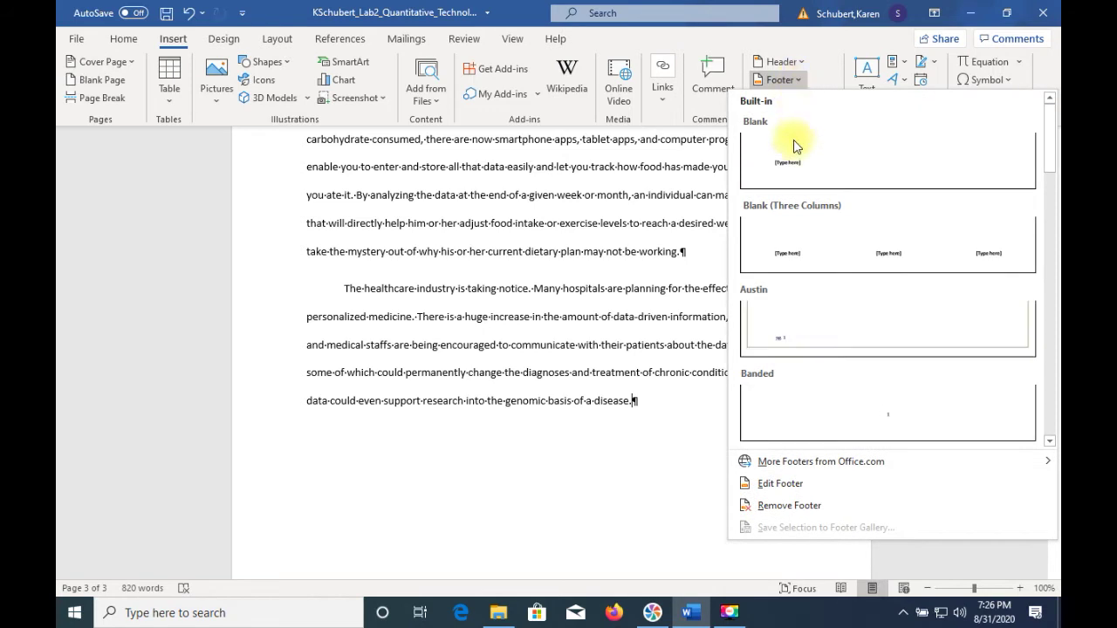
left_click(781, 483)
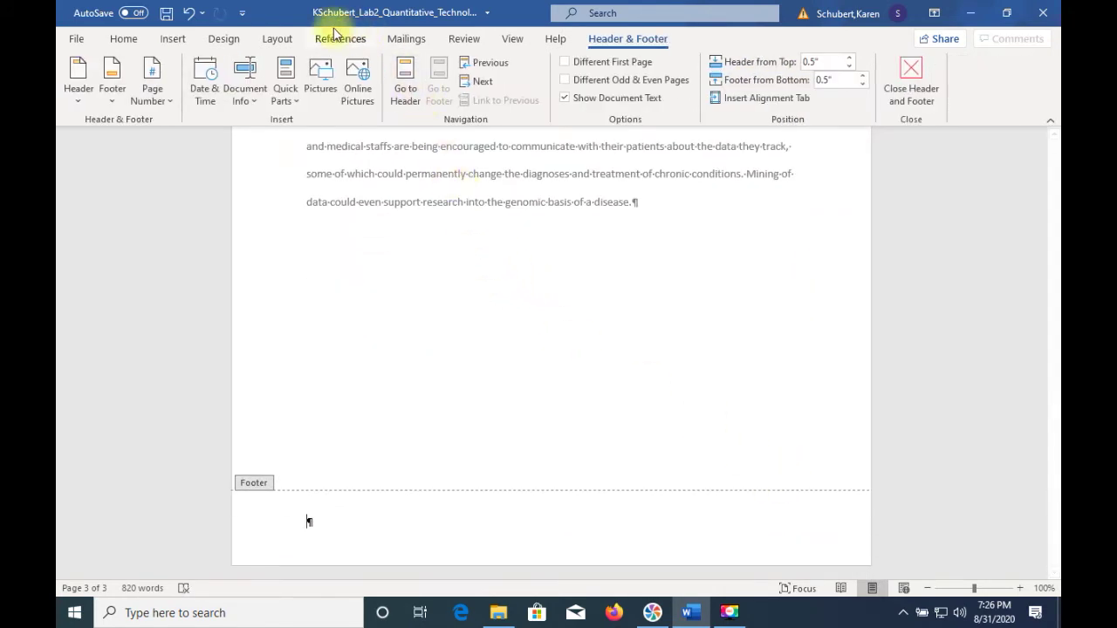
left_click(254, 102)
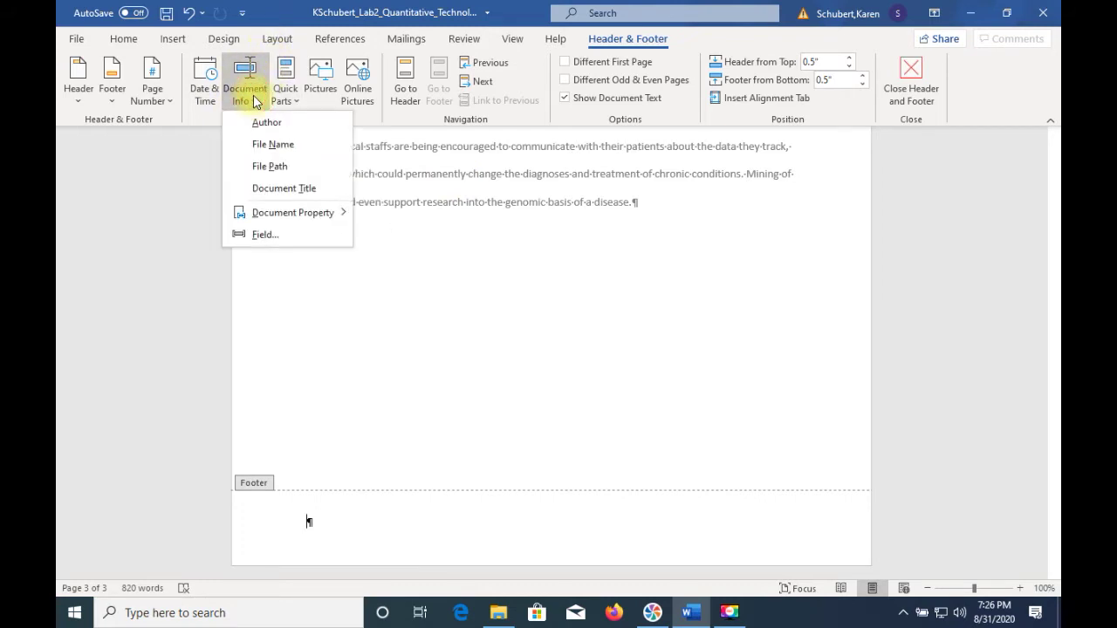
left_click(257, 149)
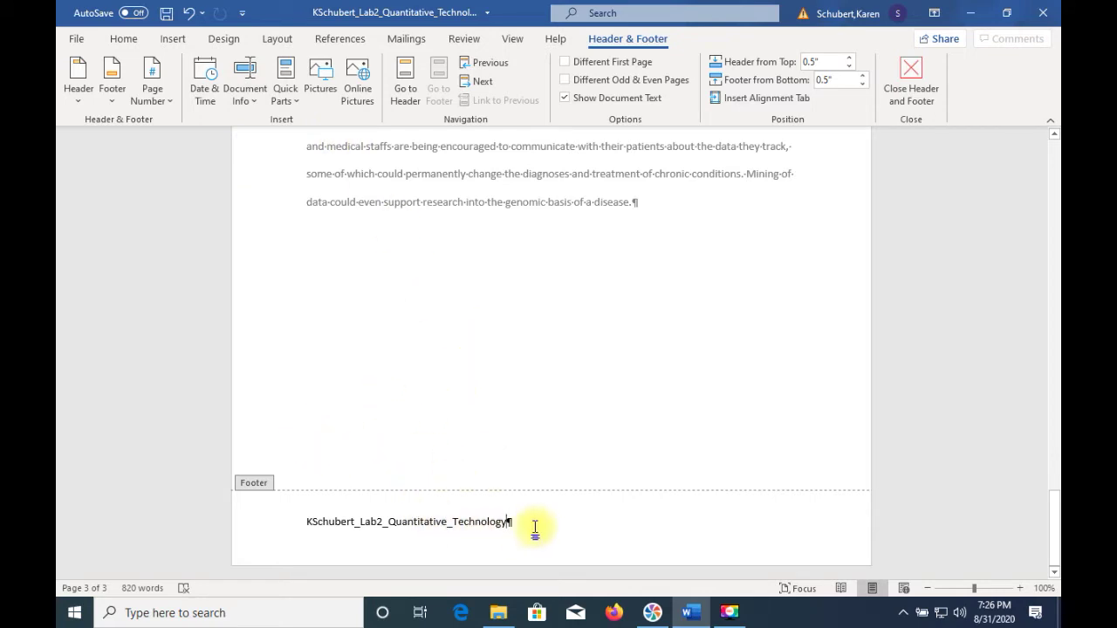
left_click(912, 70)
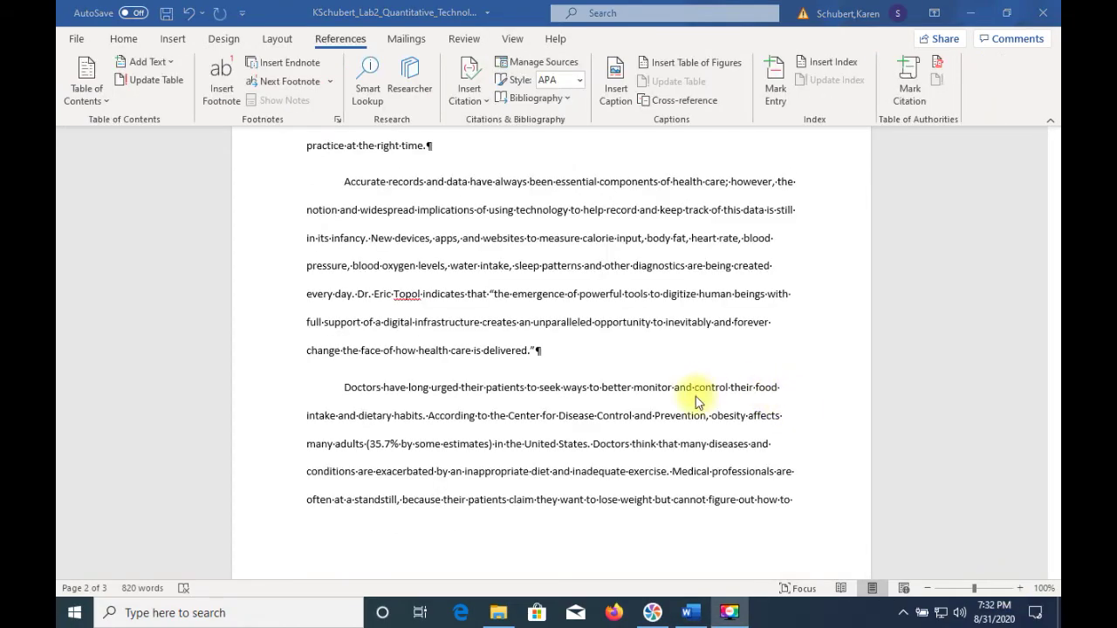
Step: Insert a footnote after the sentence ending "still in its infancy." in the paragraph about accurate records and data
scroll(696, 400, "up", 15)
scroll(696, 400, "up", 5)
scroll(696, 401, "down", 20)
scroll(701, 401, "down", 1)
scroll(703, 397, "down", 4)
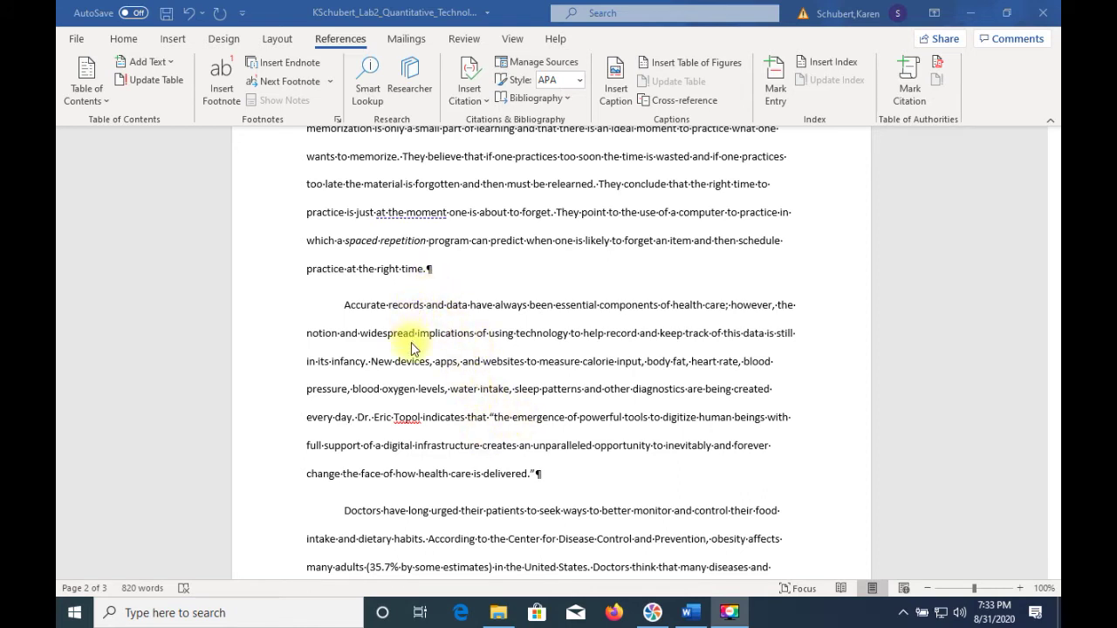
left_click(367, 361)
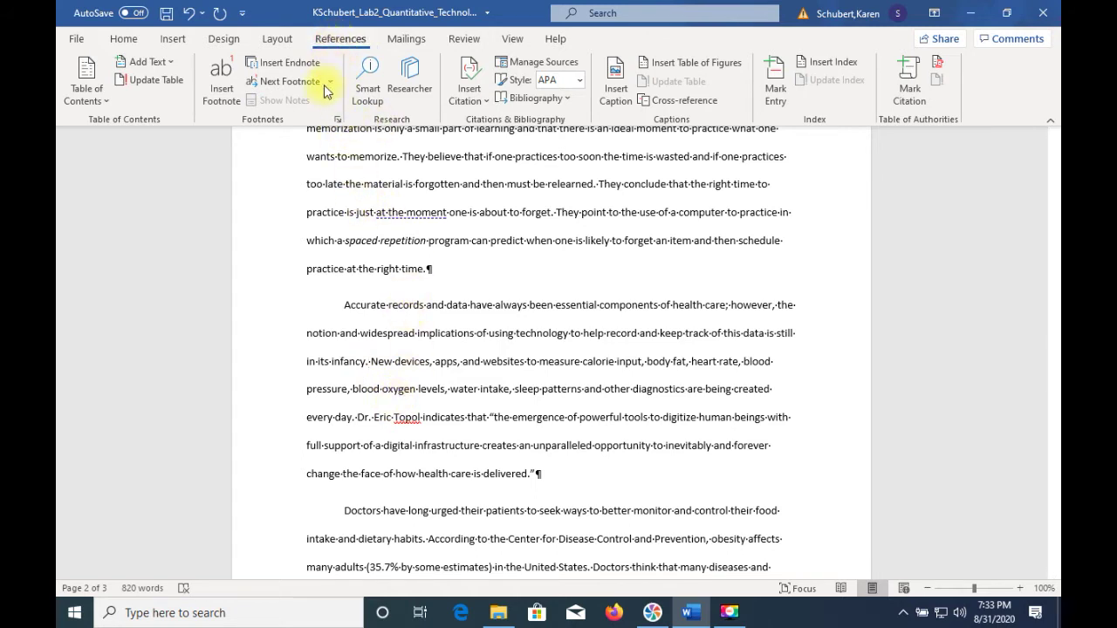
left_click(219, 79)
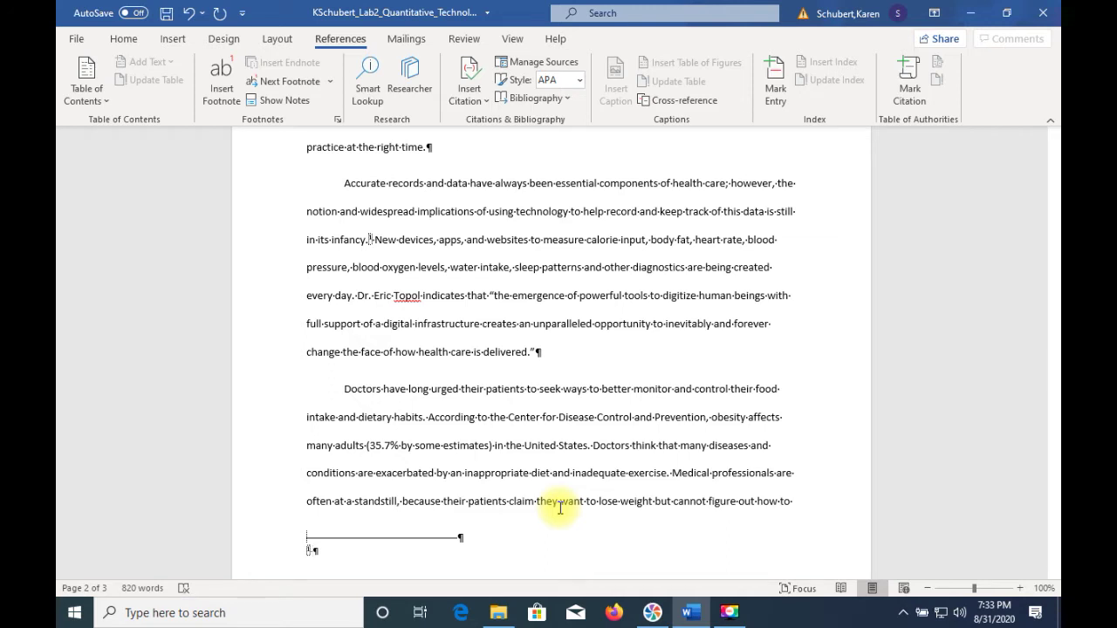
Step: Begin the footnote text with "The US Department of Health and Human Services"
type("The ")
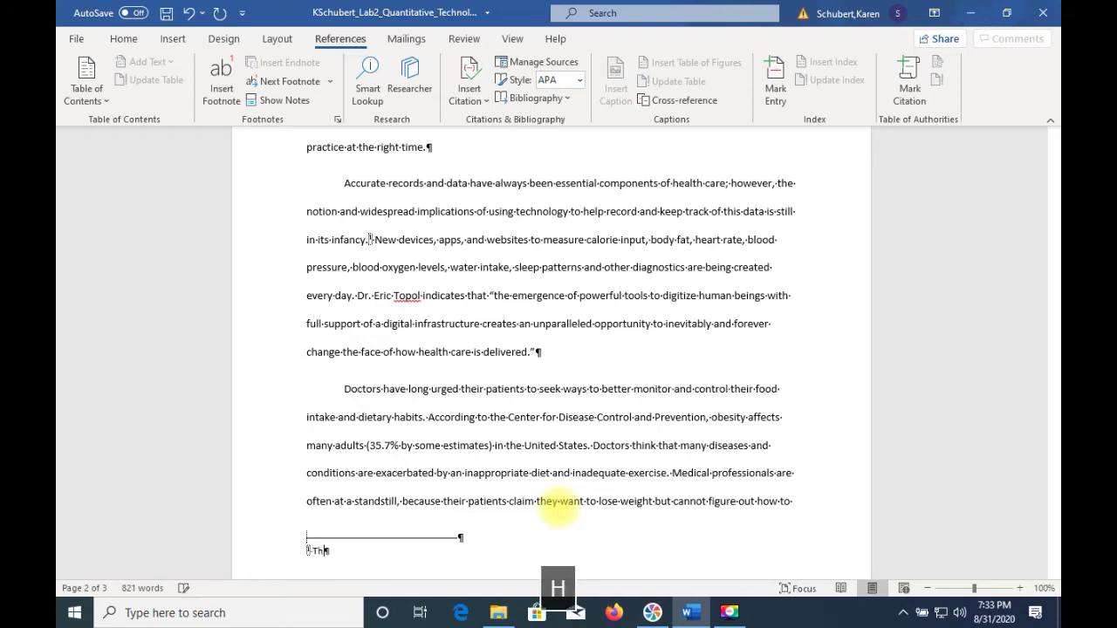
type("US")
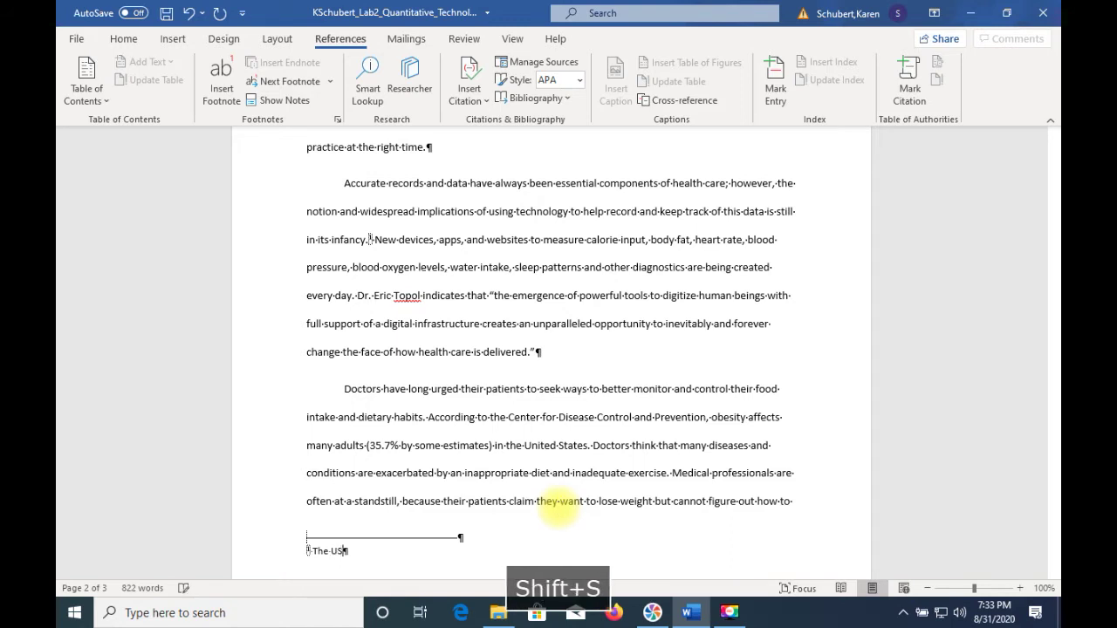
type(" De")
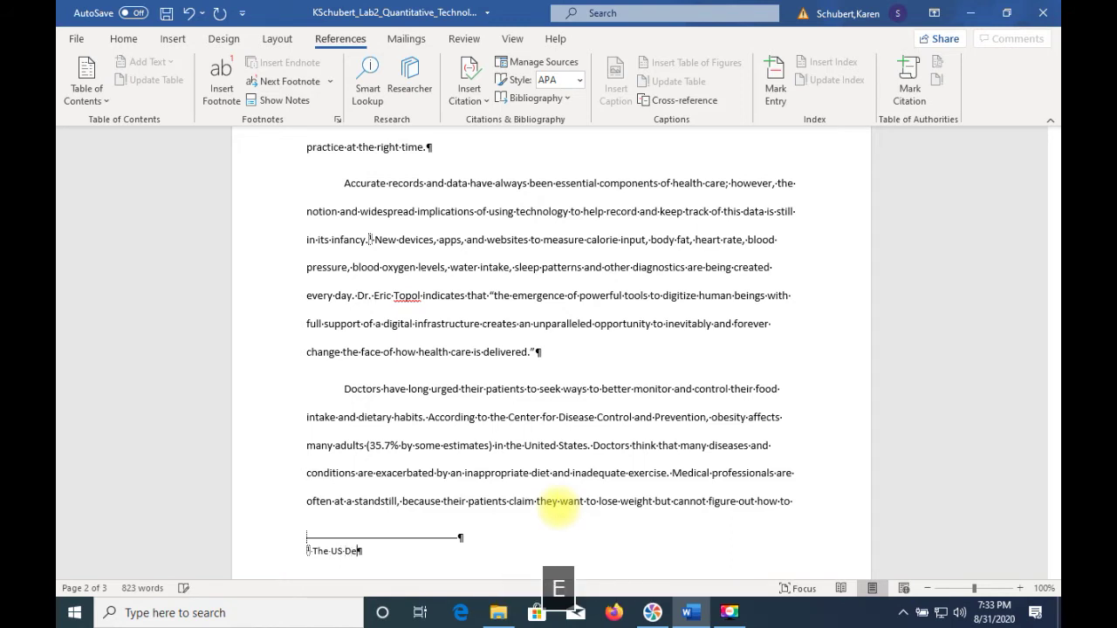
type("partment")
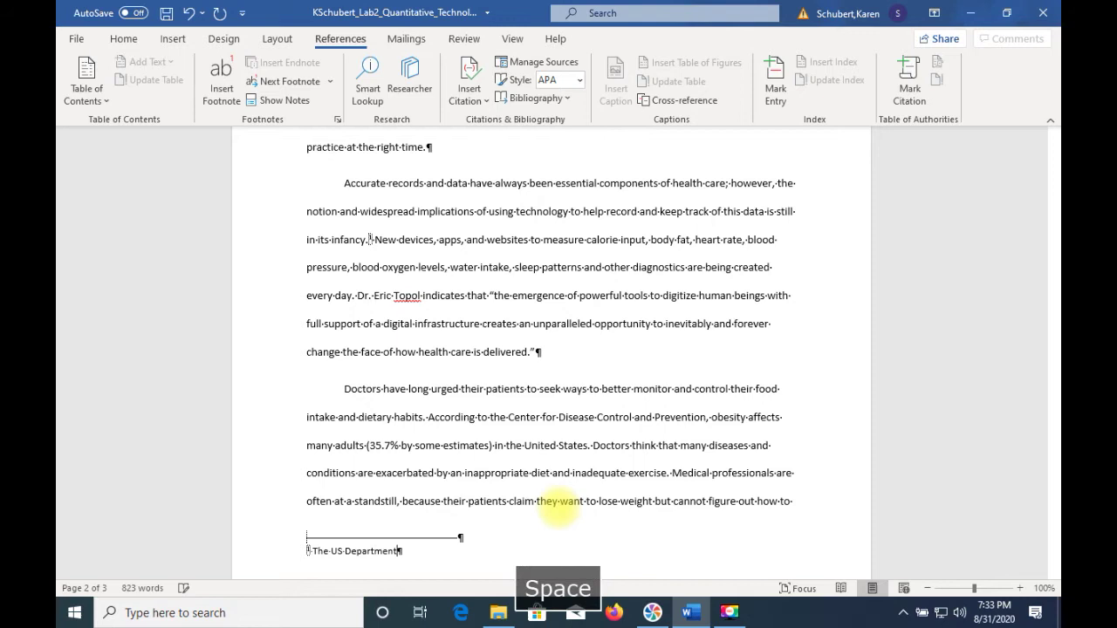
type(" of He")
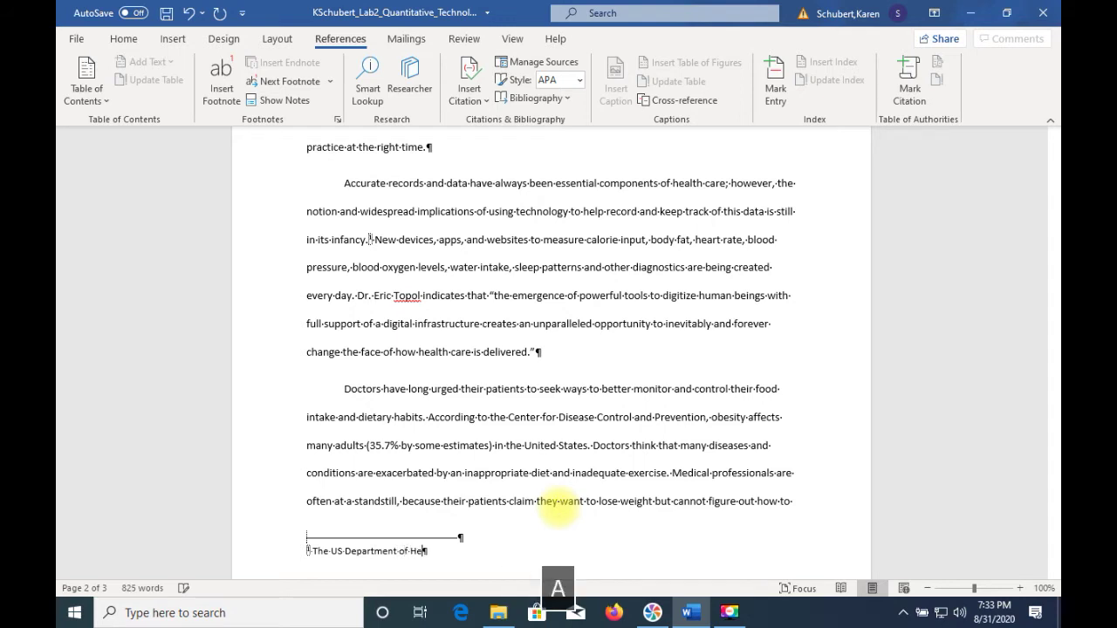
type("alth and Human ")
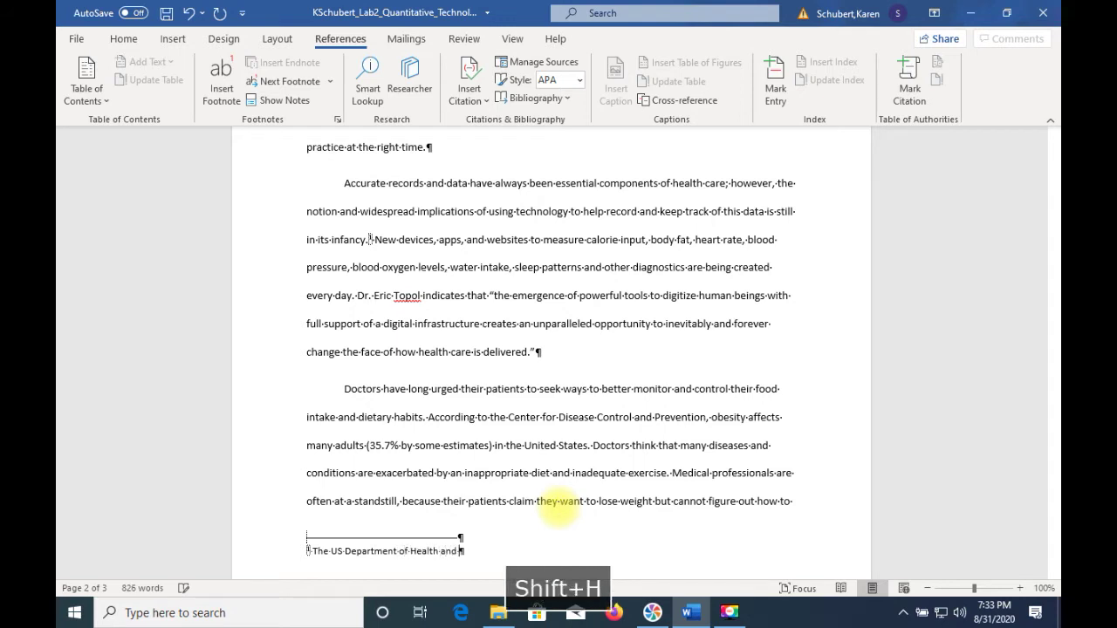
type("Services")
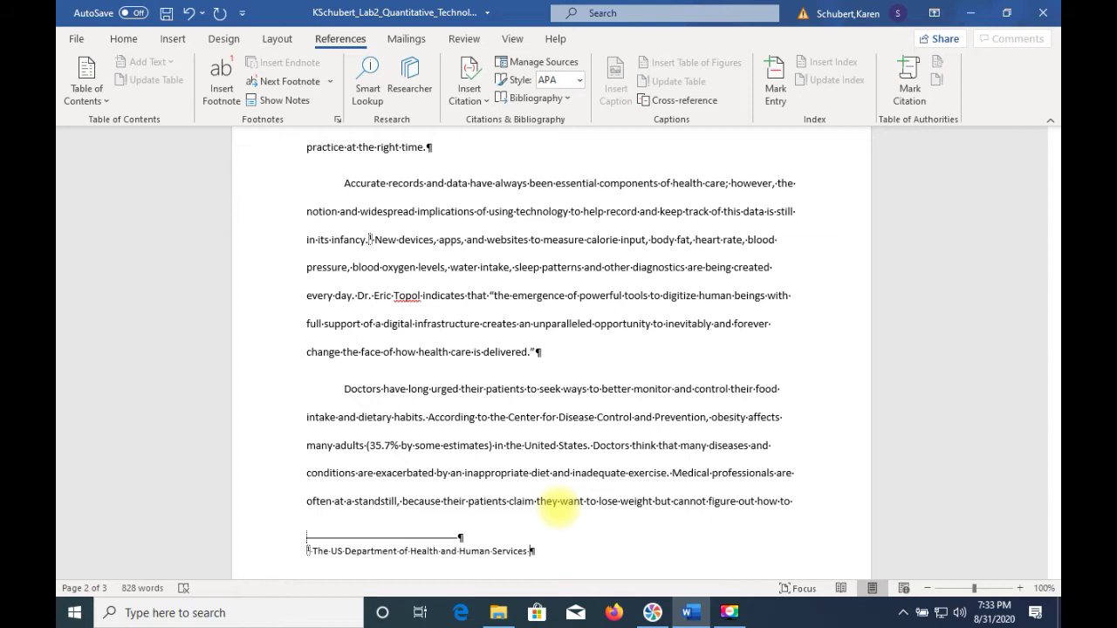
Step: Continue the footnote after "Human Services" with the words "indicates that the widespread use of"
type("ind")
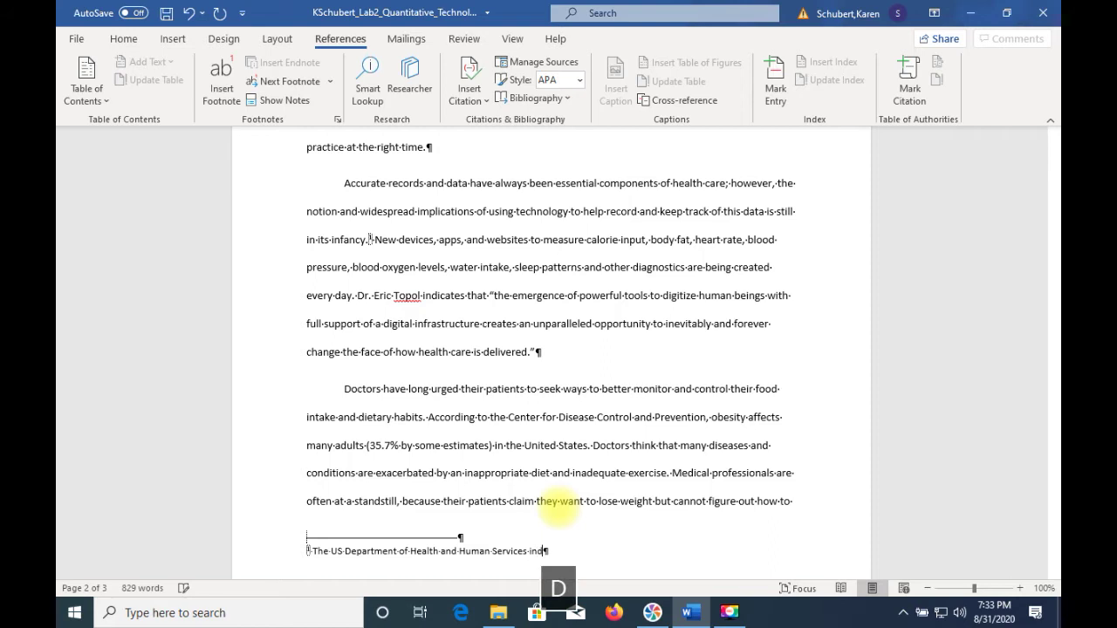
type("icate4s ")
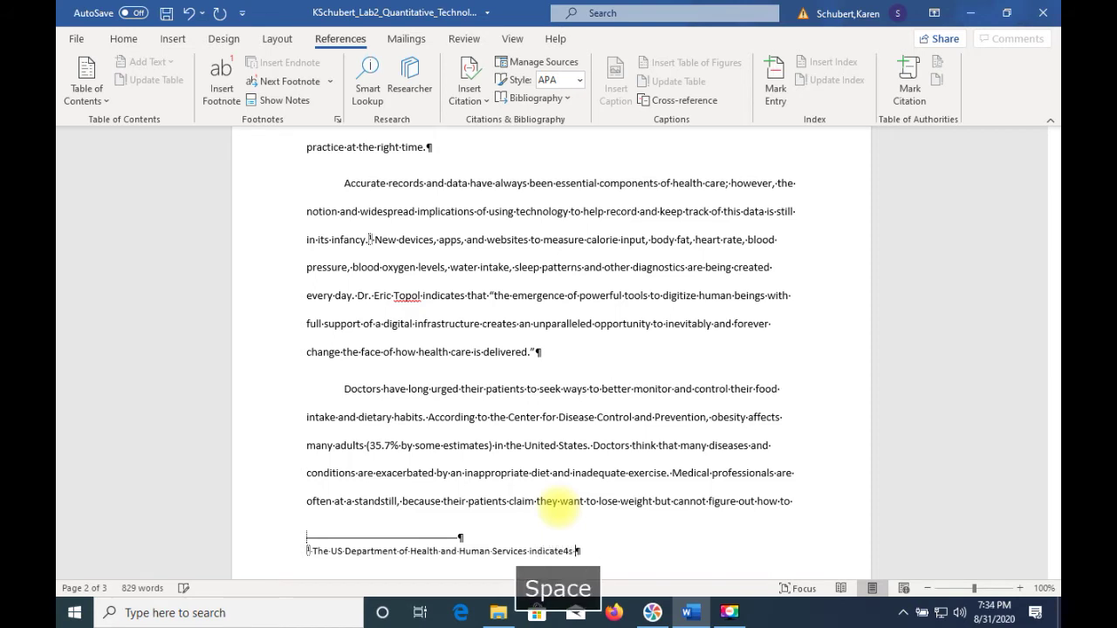
type("that he")
key("BackSpace")
key("BackSpace")
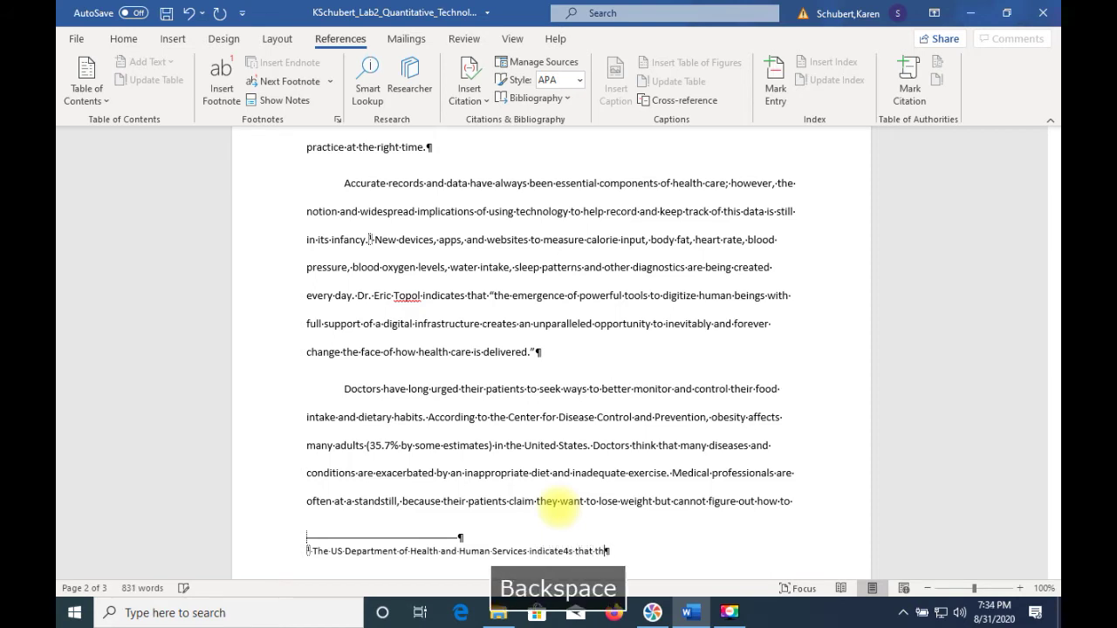
key("BackSpace")
key("BackSpace")
key("BackSpace")
key("BackSpace")
key("BackSpace")
key("BackSpace")
key("BackSpace")
key("BackSpace")
type("s tha")
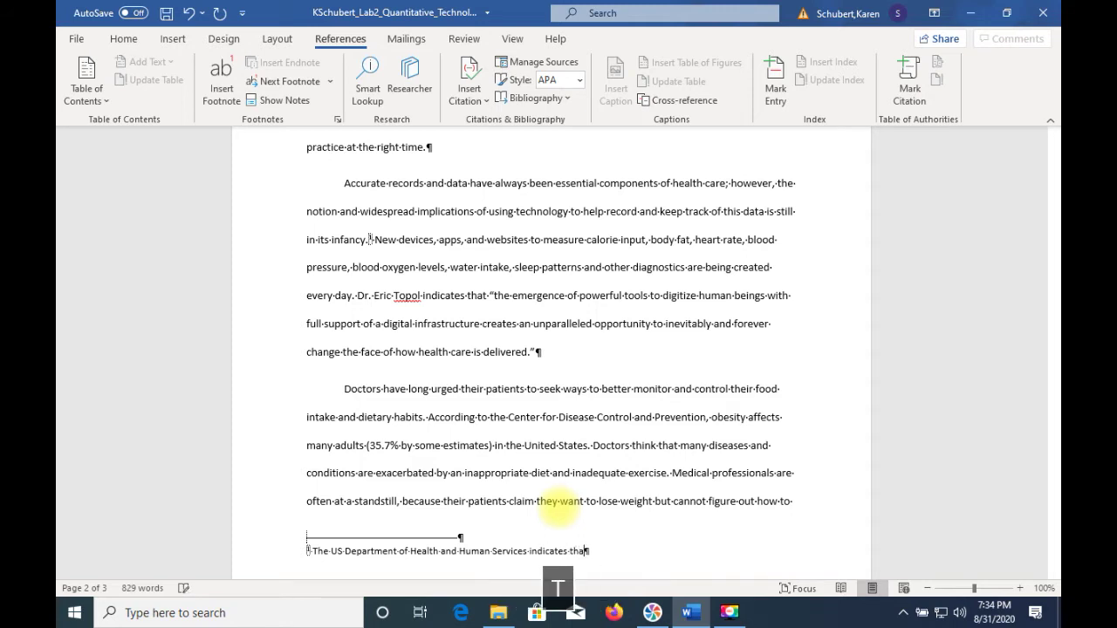
type("t the wide")
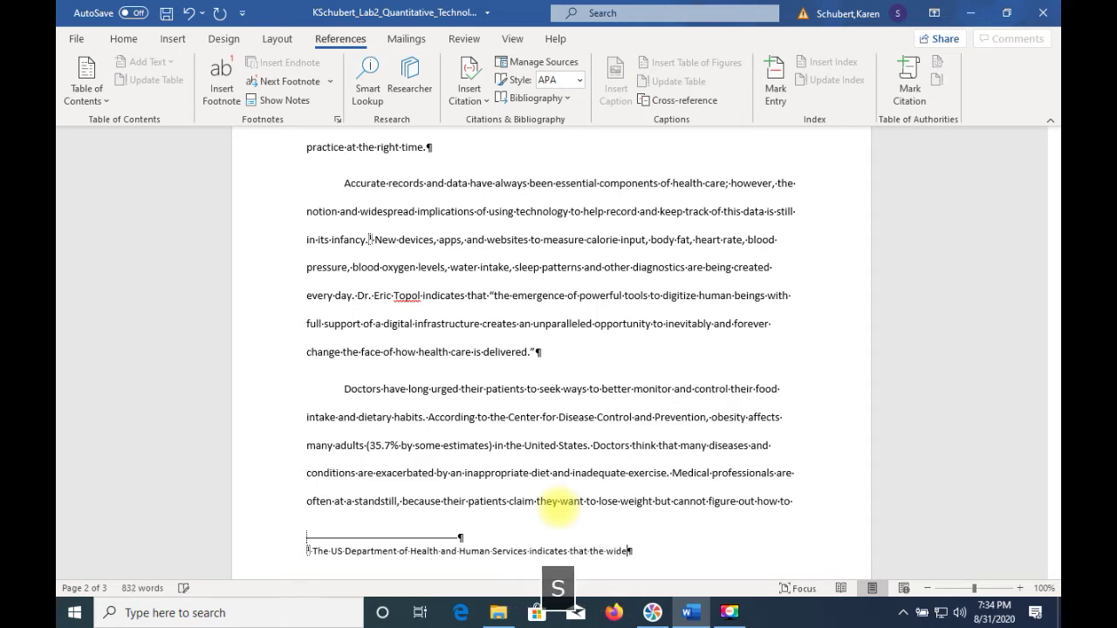
type("spread use of")
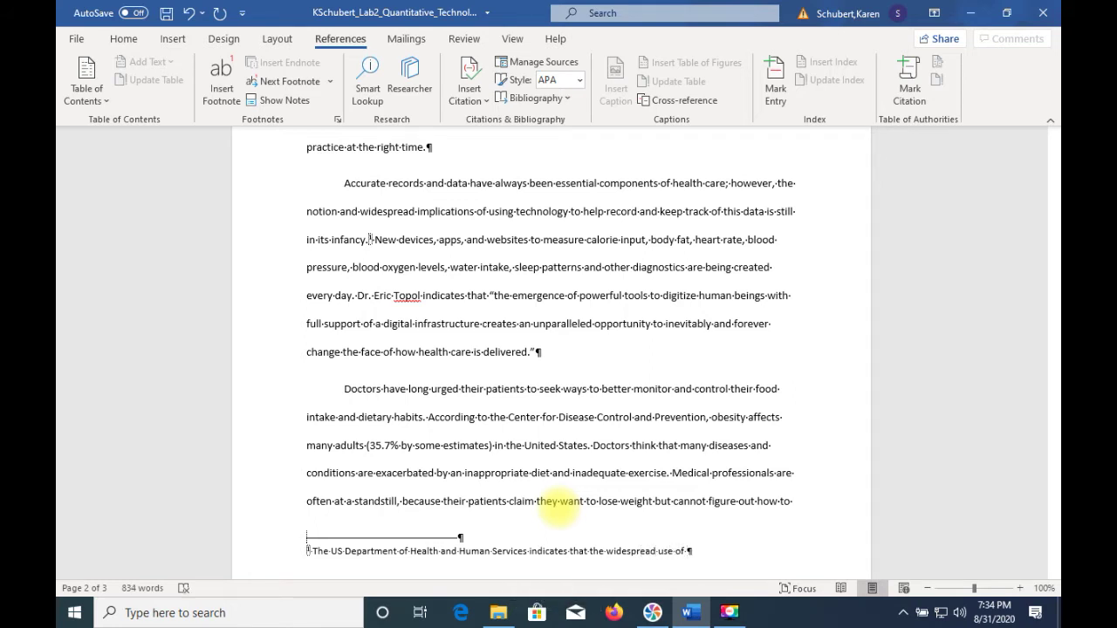
Step: Complete the footnote sentence with "Health Information Technology will improve the quality of health care."
type(" Health ")
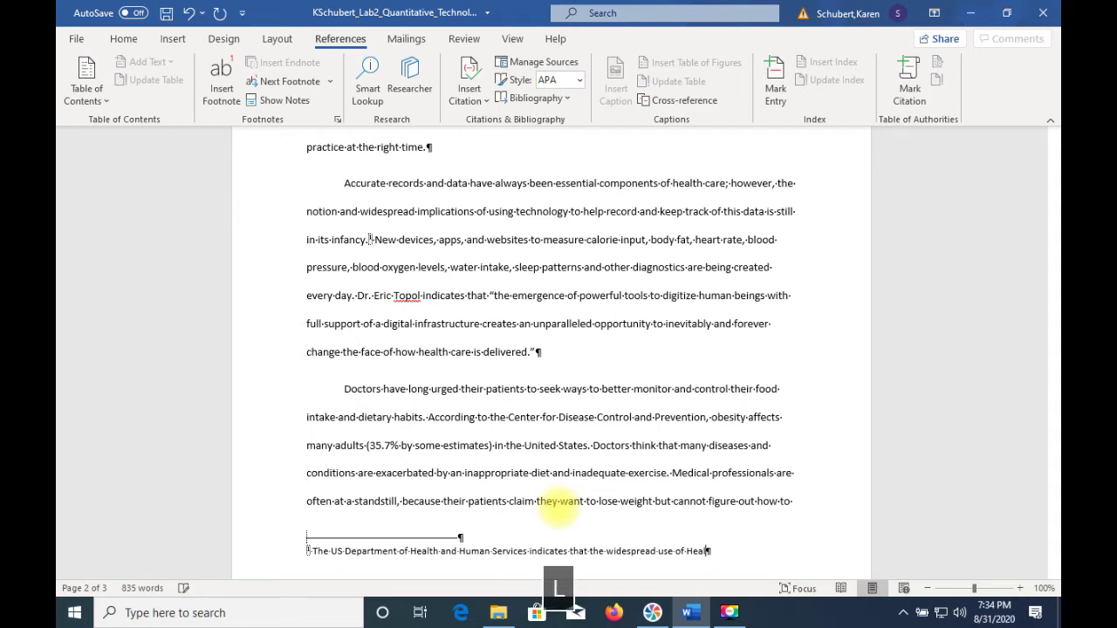
type("Information ")
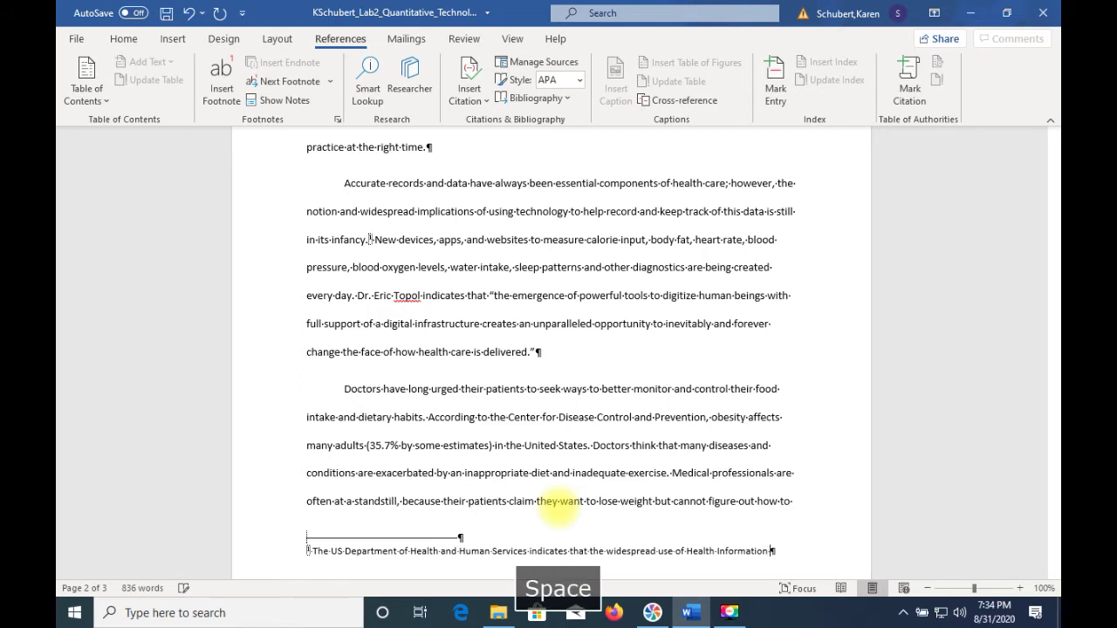
type("Tech")
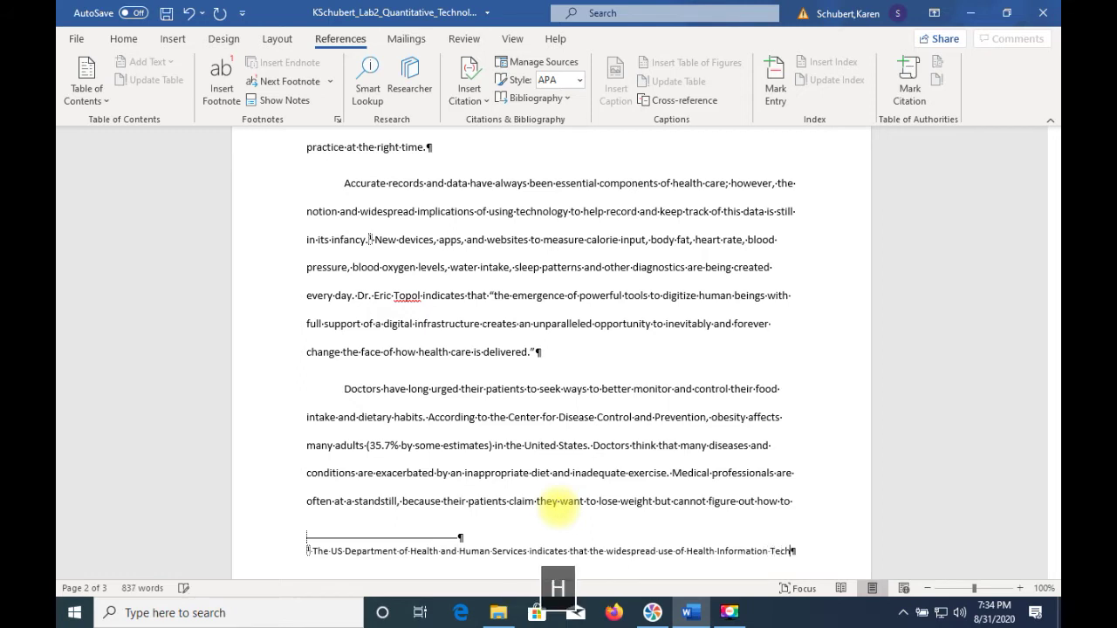
type("nology")
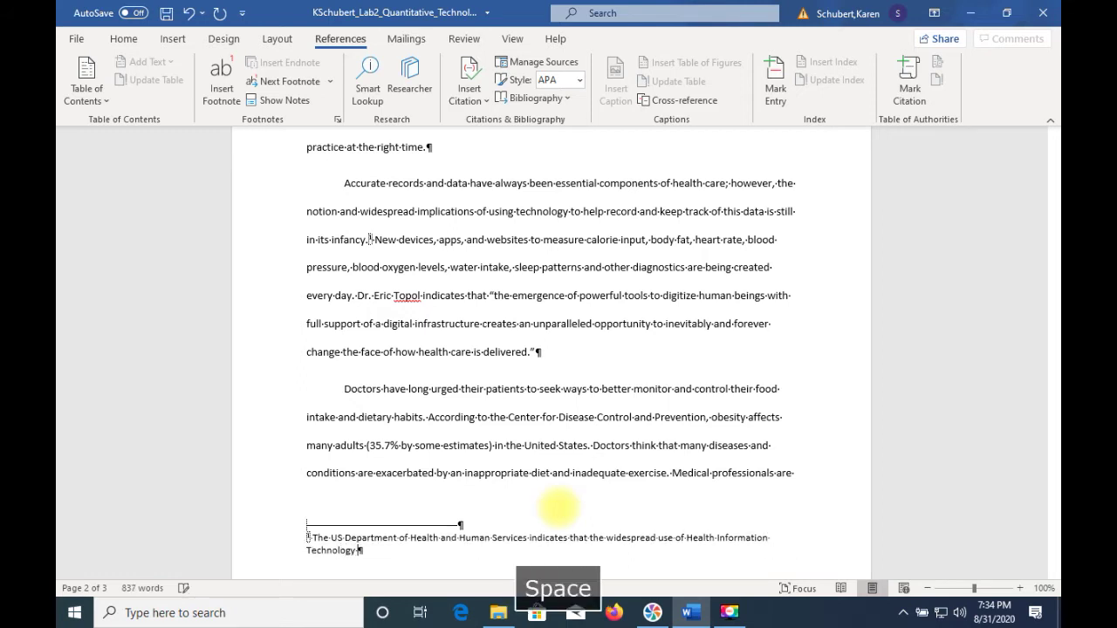
key("BackSpace")
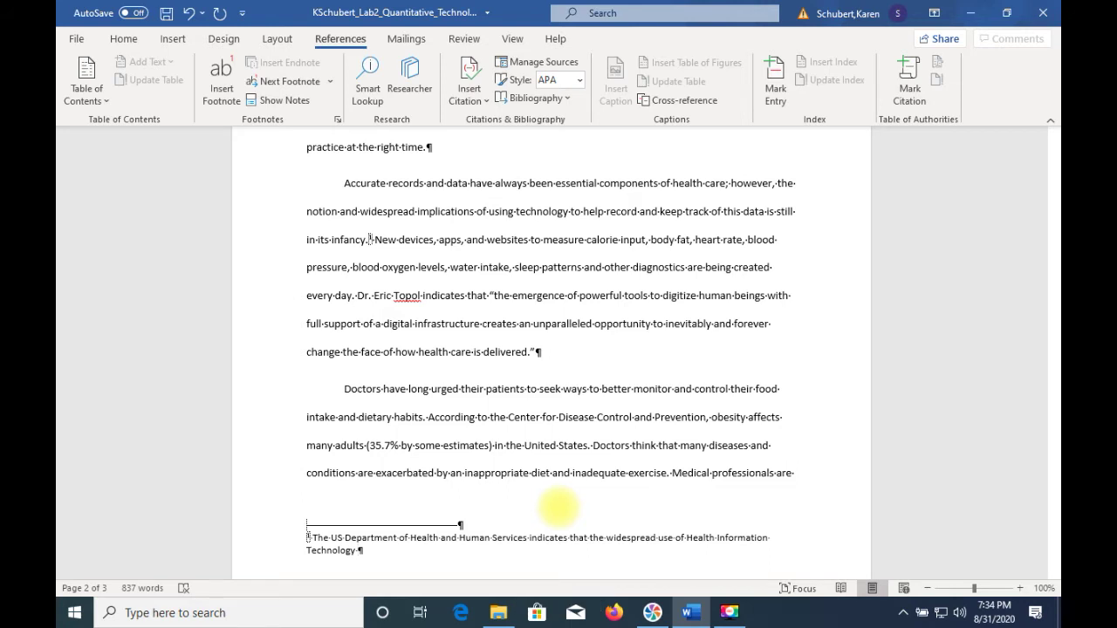
type("will ")
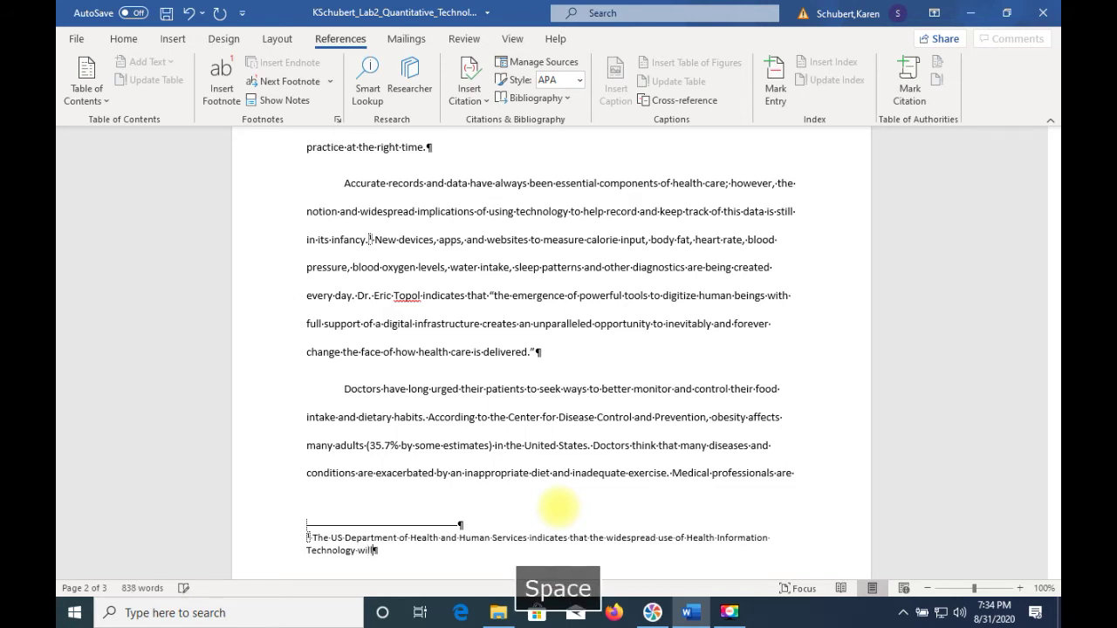
type("imrp")
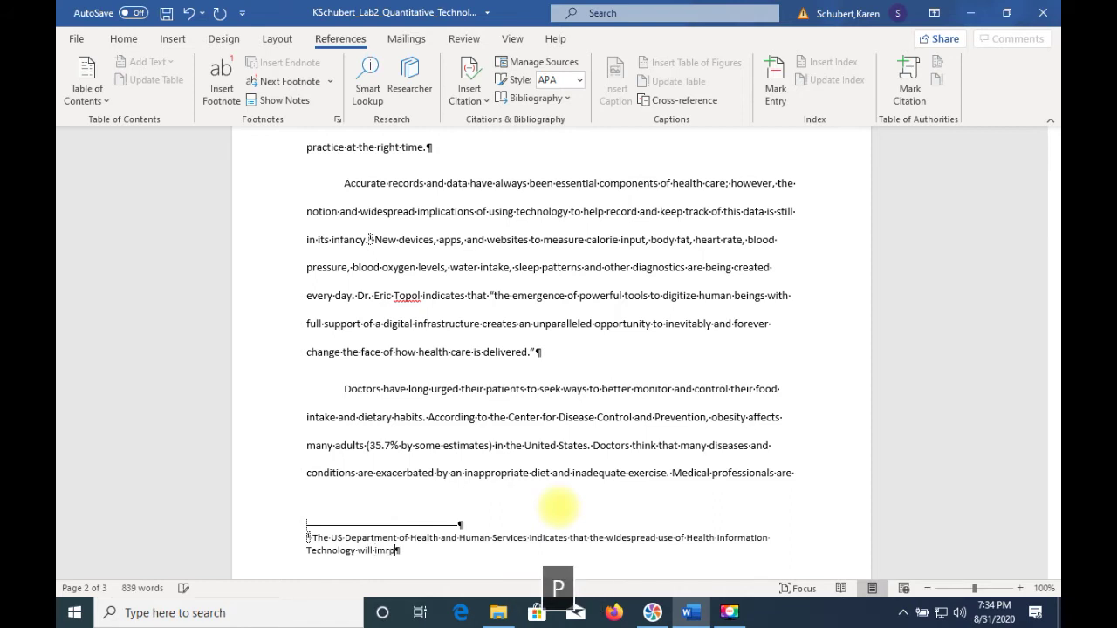
key("BackSpace")
key("BackSpace")
type("prove the quali")
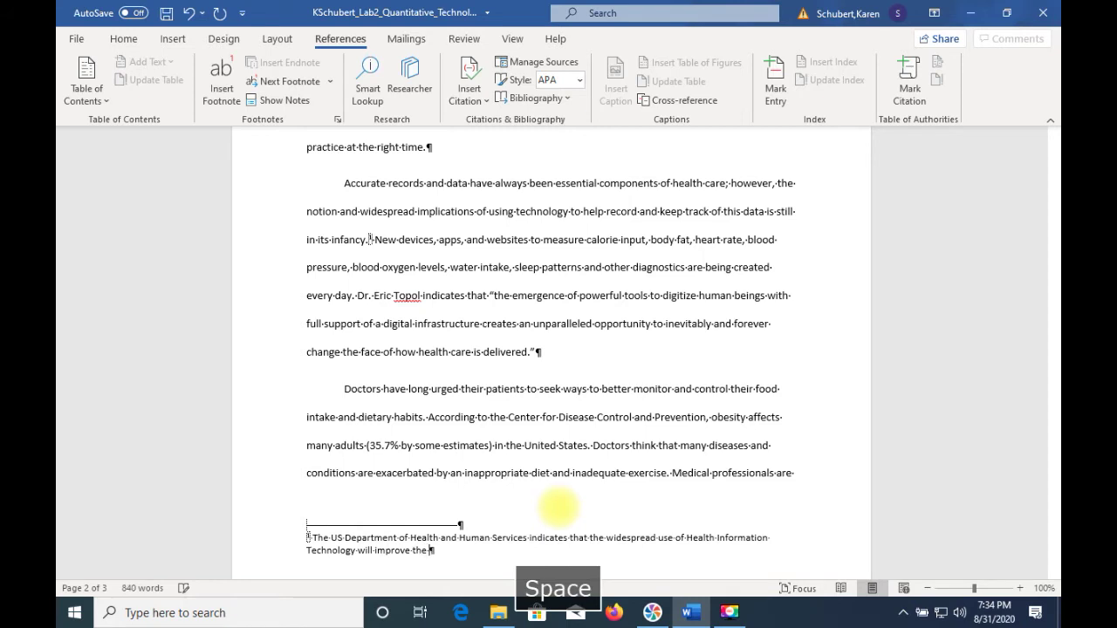
type("ty o")
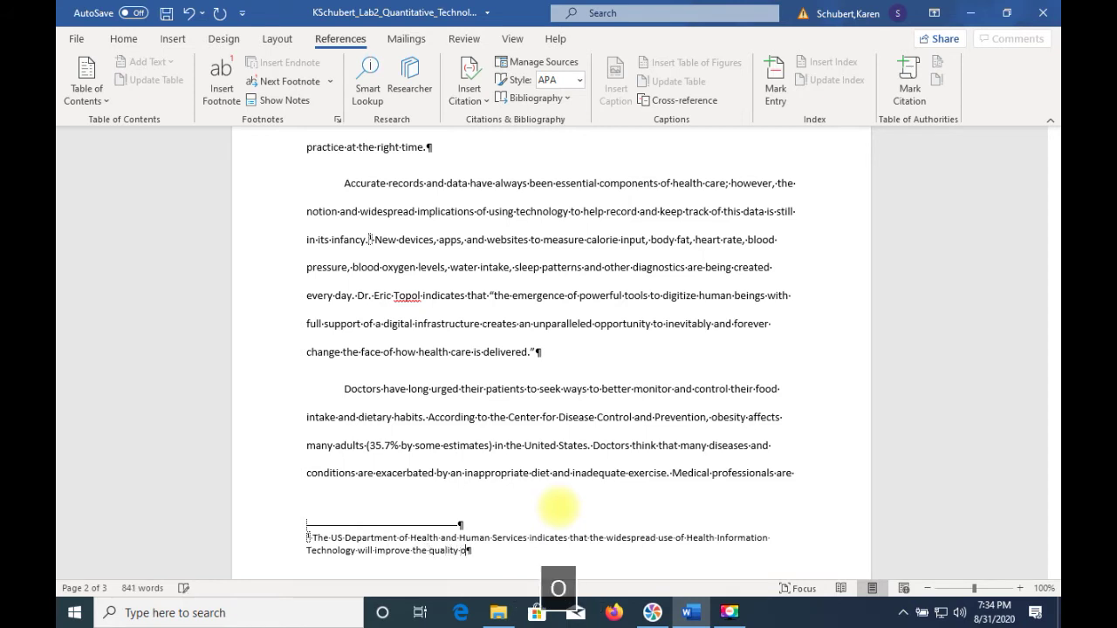
type("f health care")
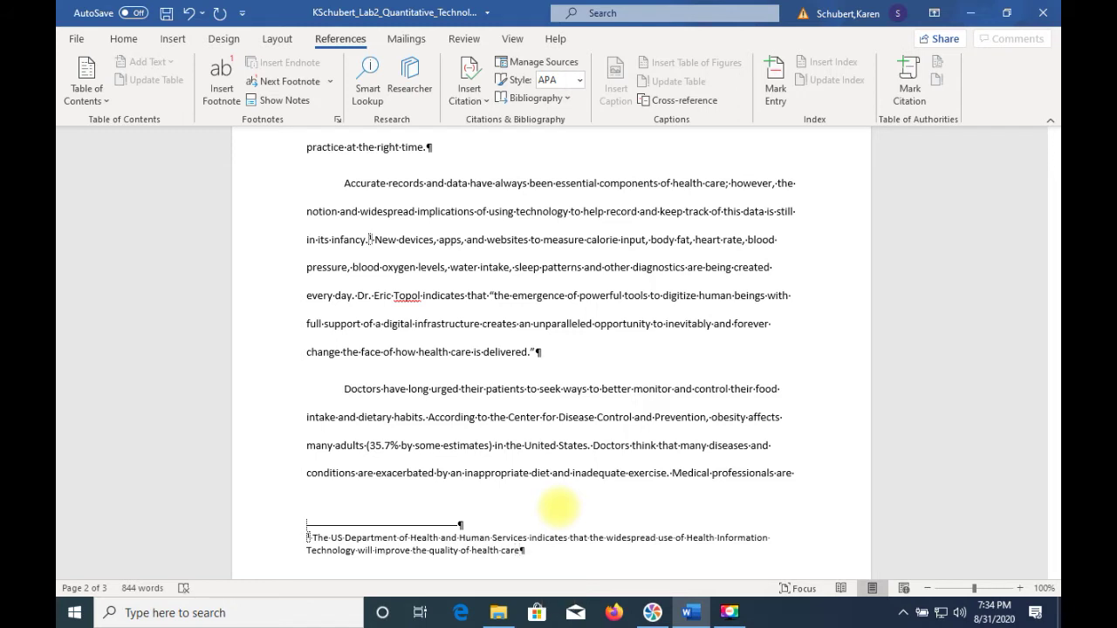
type(".")
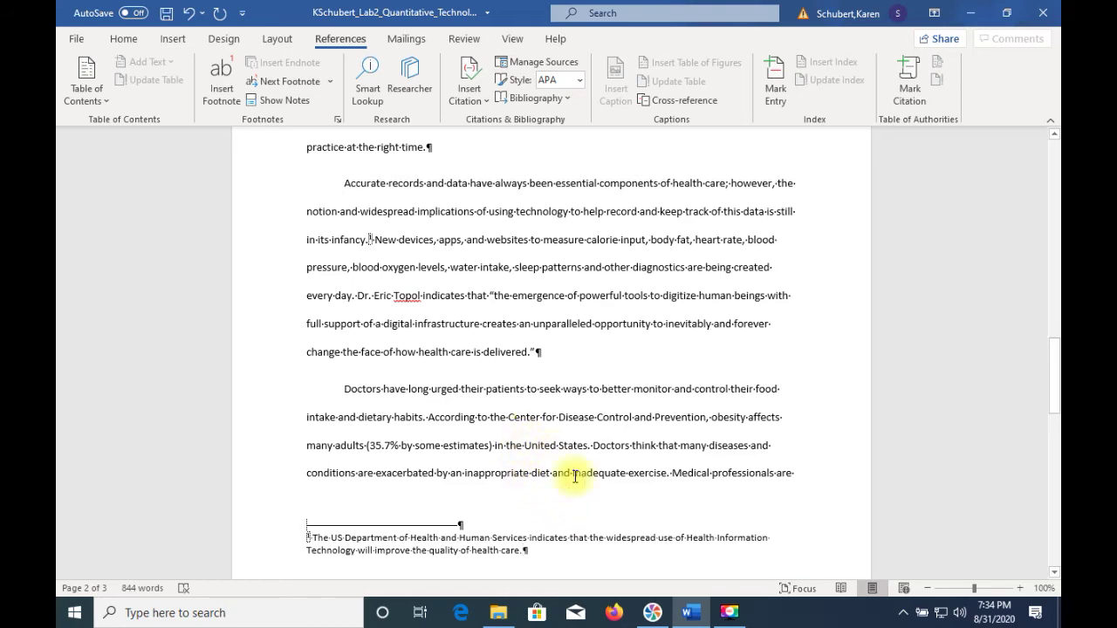
Step: Insert a footnote at the end of the first body paragraph, after "as opposed to actual time."
scroll(563, 462, "up", 4)
scroll(549, 443, "up", 15)
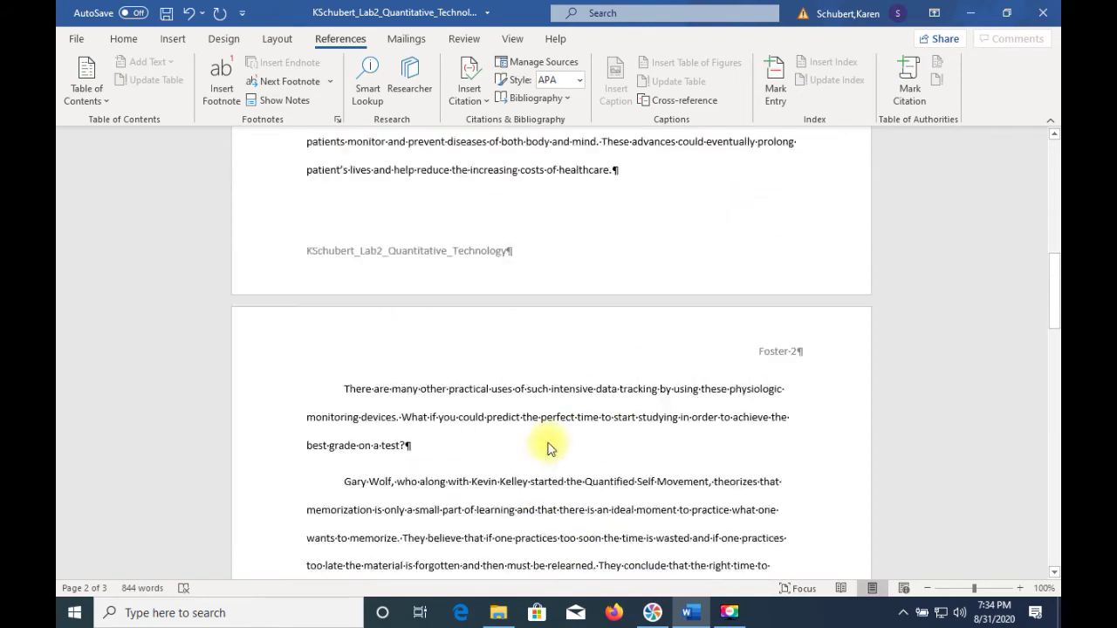
scroll(548, 443, "up", 1)
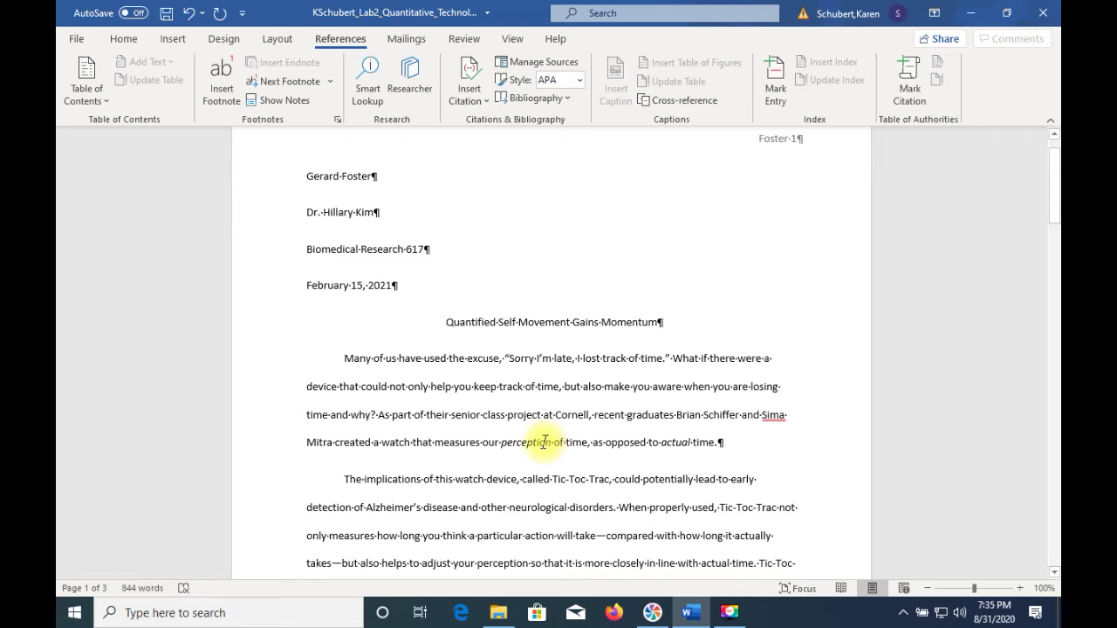
left_click(717, 443)
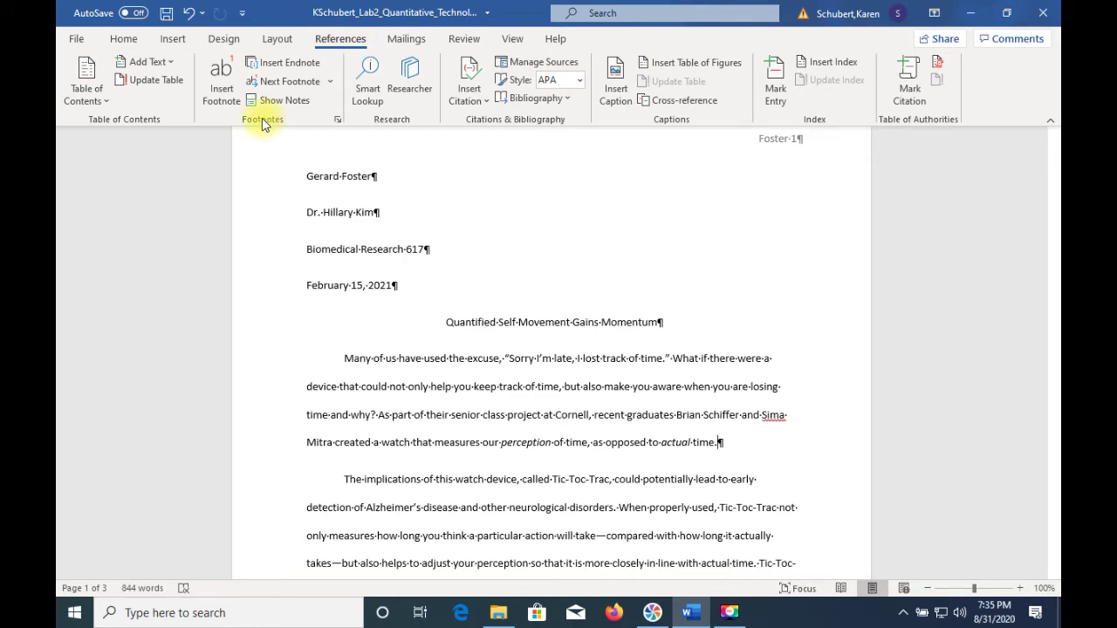
left_click(218, 75)
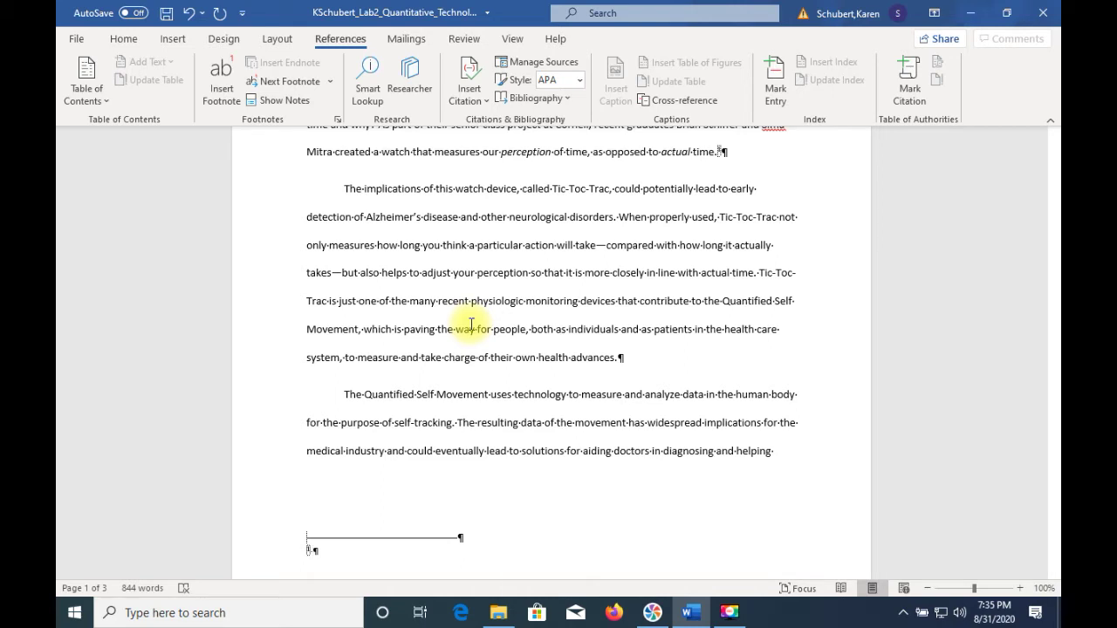
Step: Begin the new footnote's text with "Organizations such airlines and the military could benefit"
type("Organizations such")
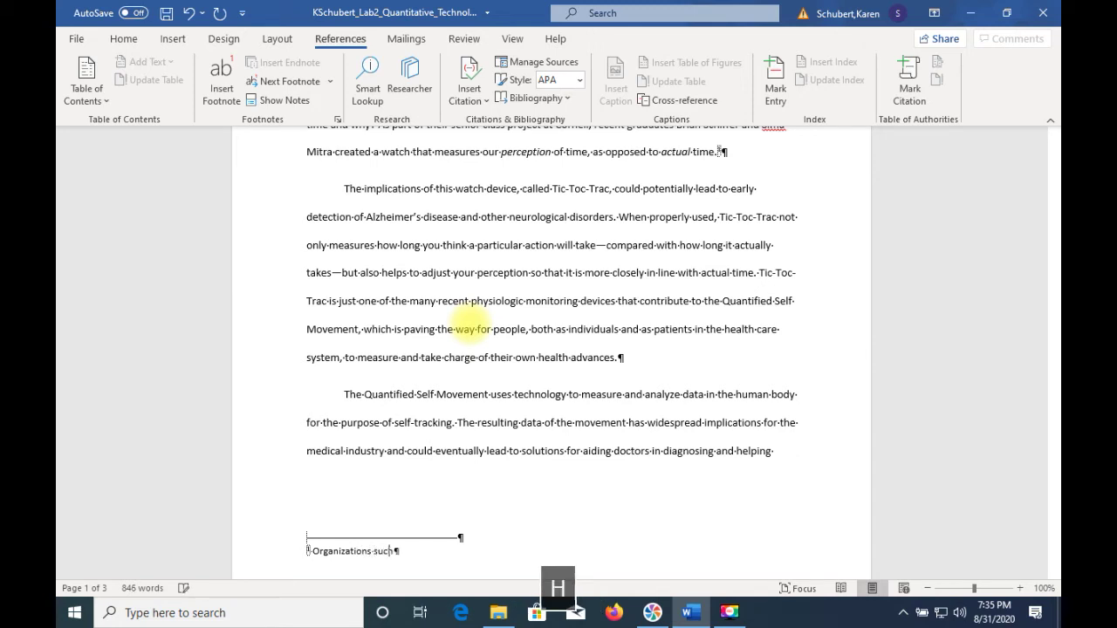
type(" airline")
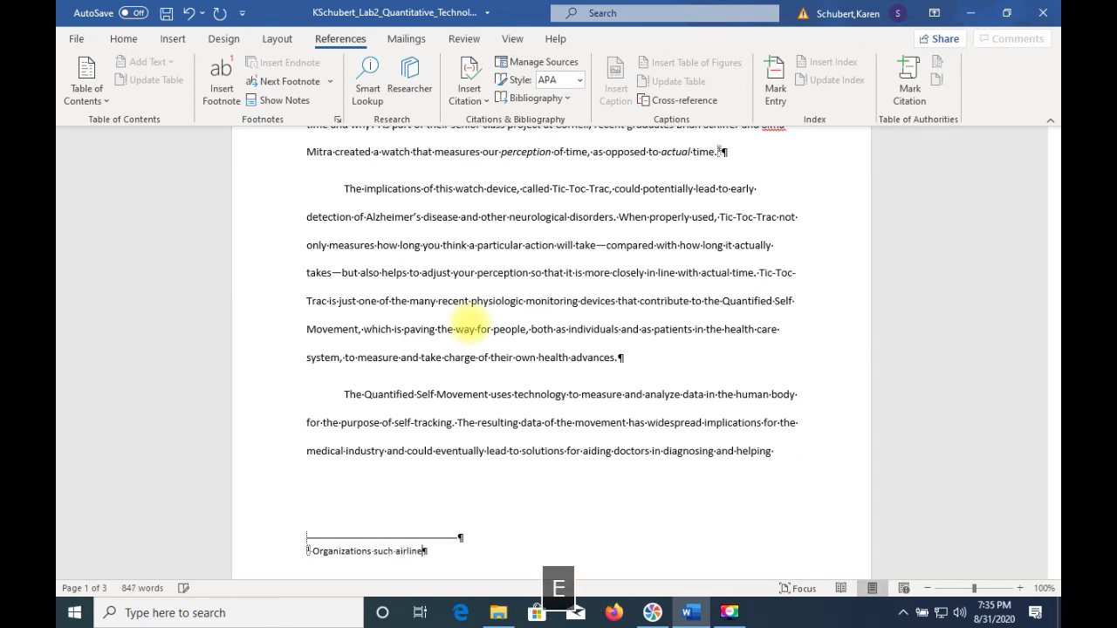
type("s and the m")
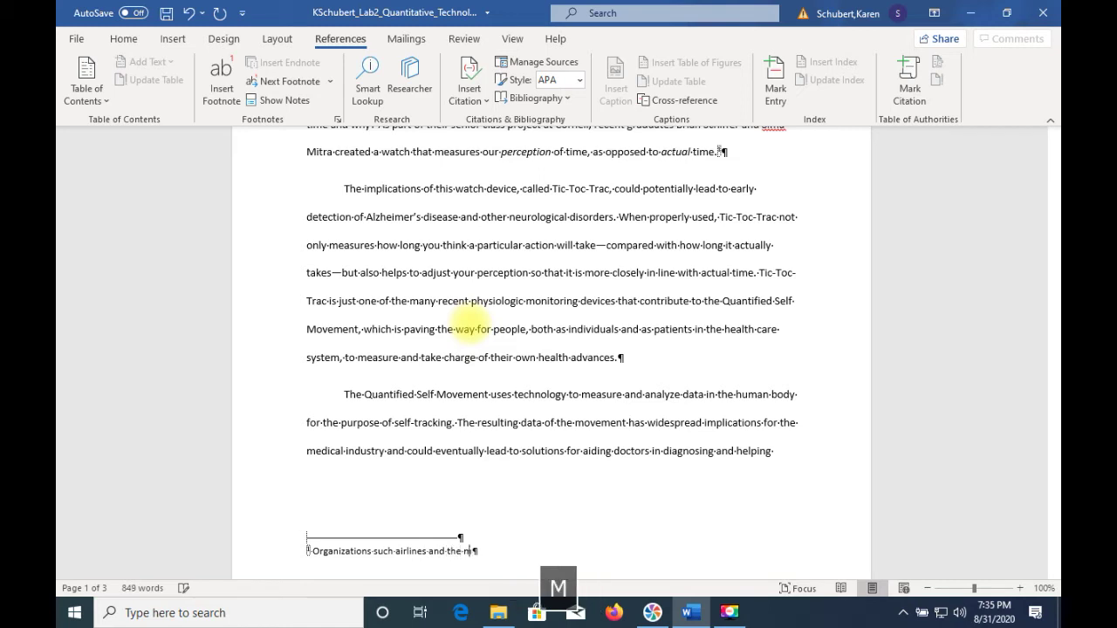
type("ilitary")
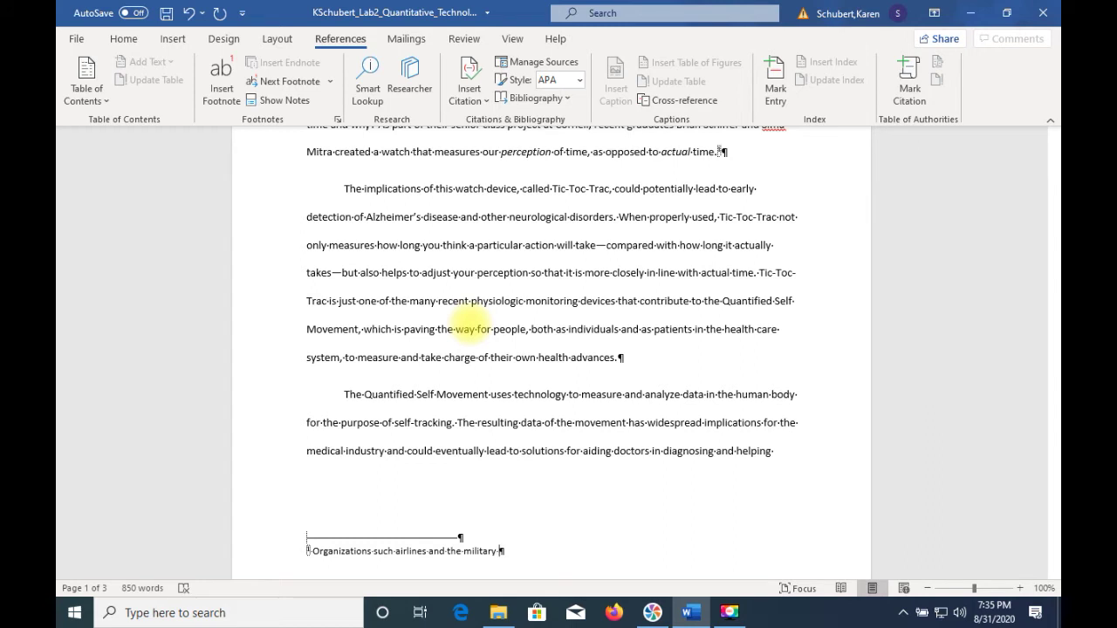
type("cou")
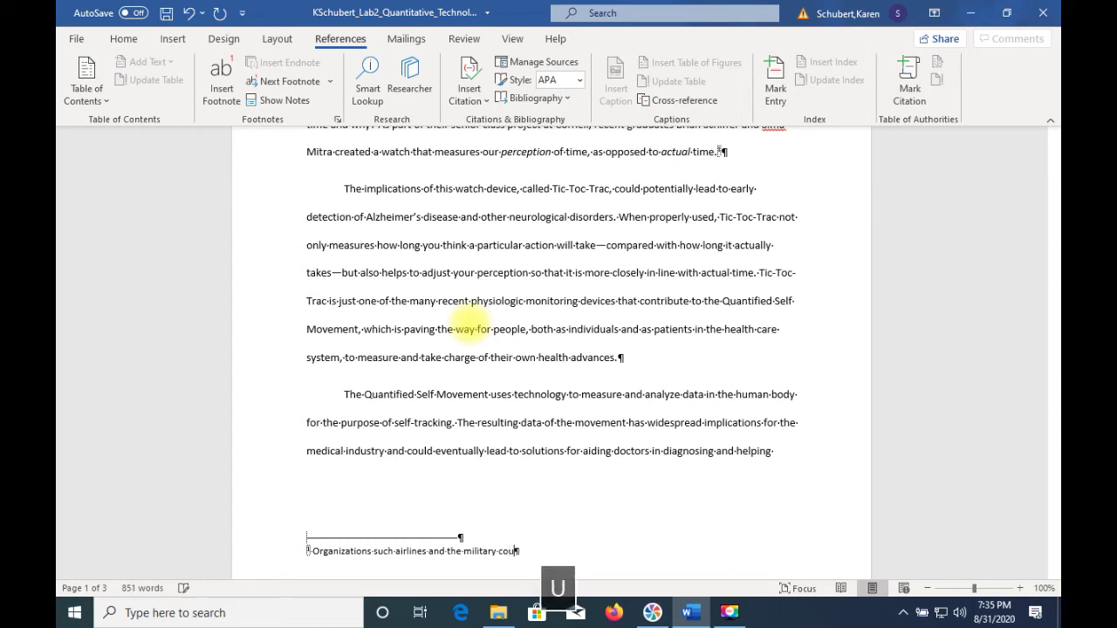
type("ld benefit  b")
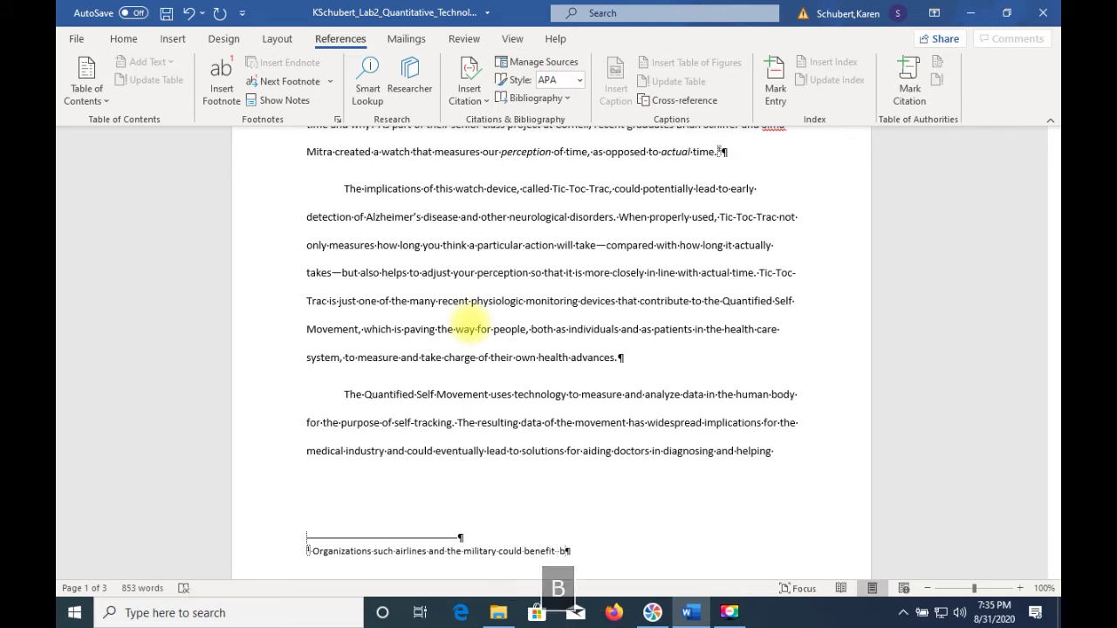
type("ec")
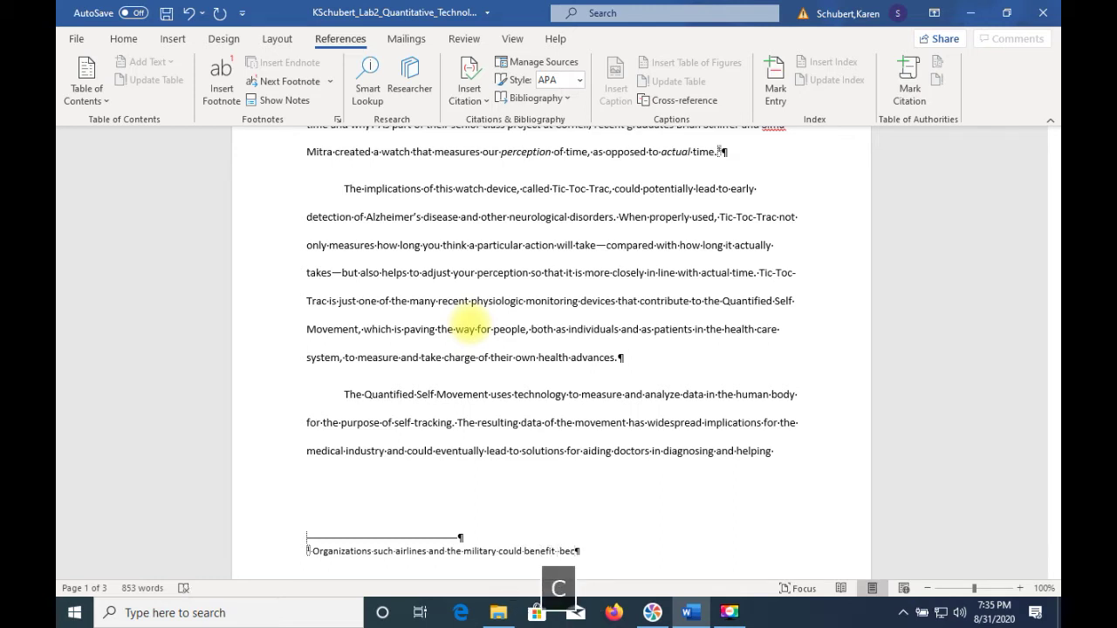
type("ause")
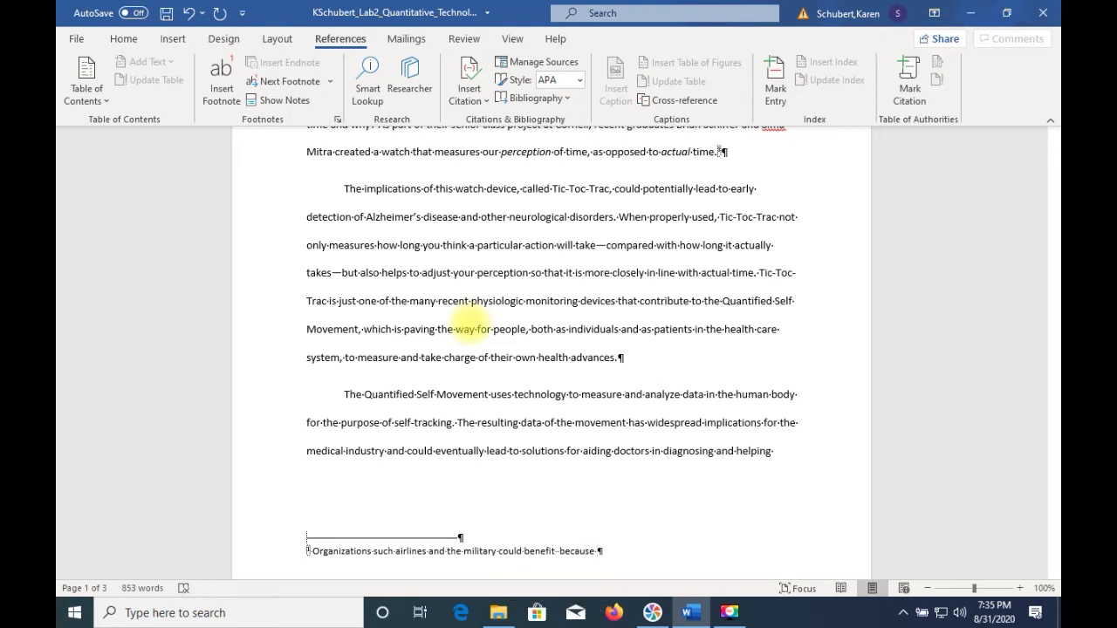
key("BackSpace")
key("BackSpace")
key("BackSpace")
key("BackSpace")
key("BackSpace")
key("BackSpace")
key("BackSpace")
key("BackSpace")
key("BackSpace")
key("BackSpace")
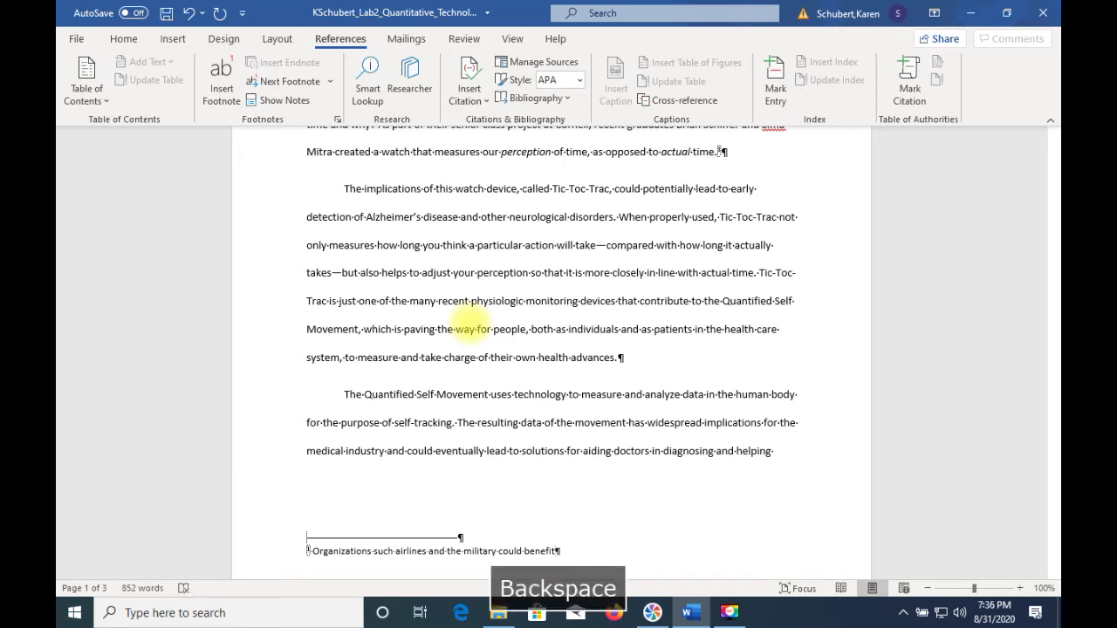
Step: Continue the footnote after "could benefit" with the words "because many employees are involved"
type("because")
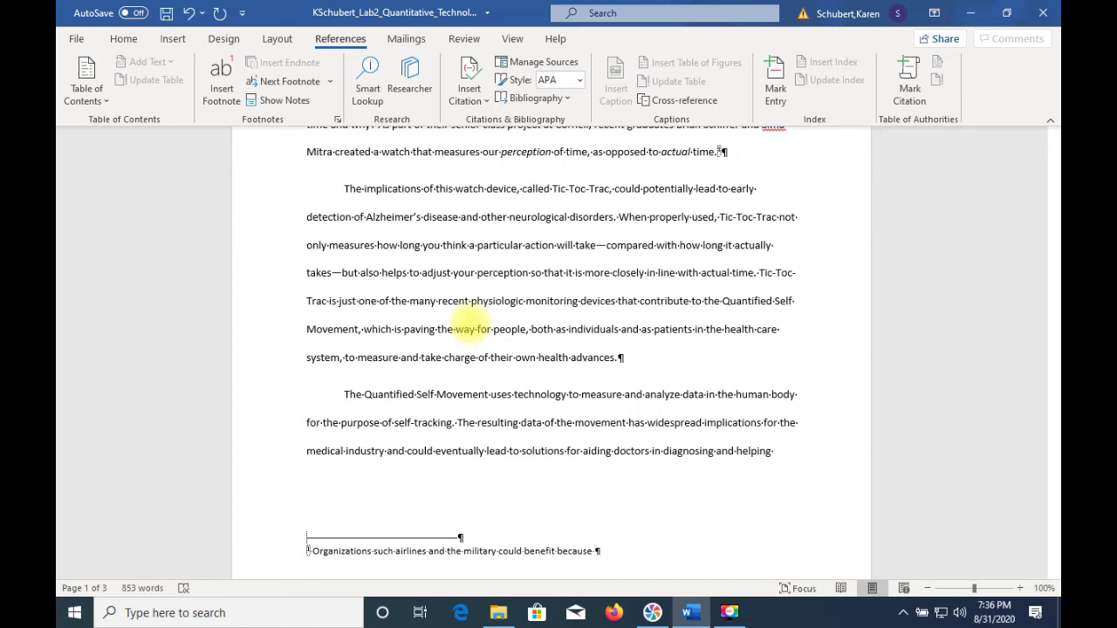
type("m")
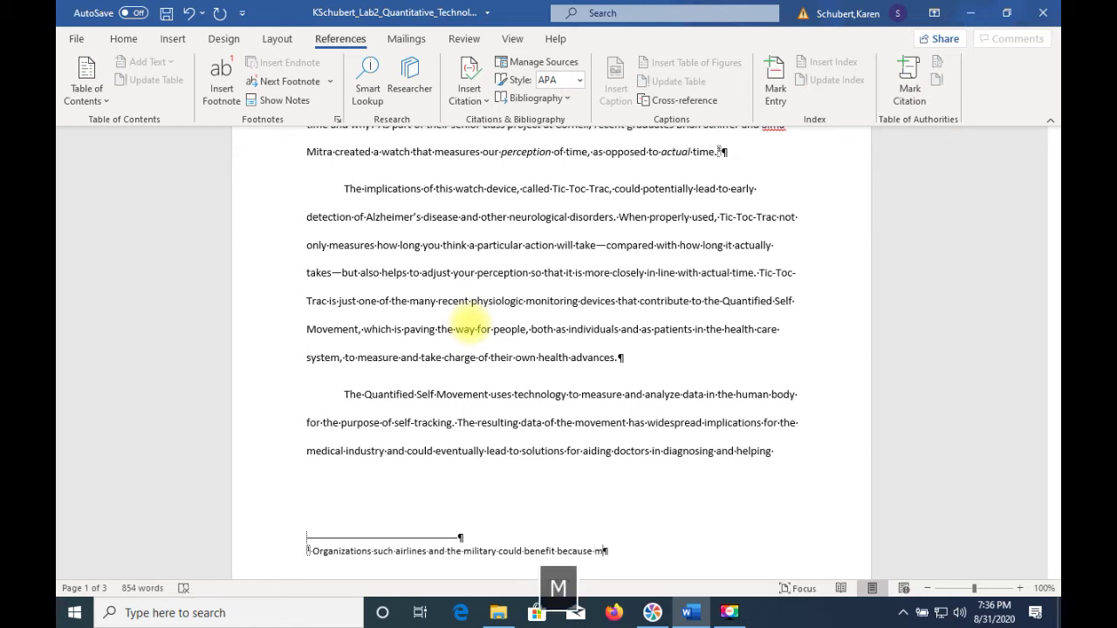
key("Caps_Lock")
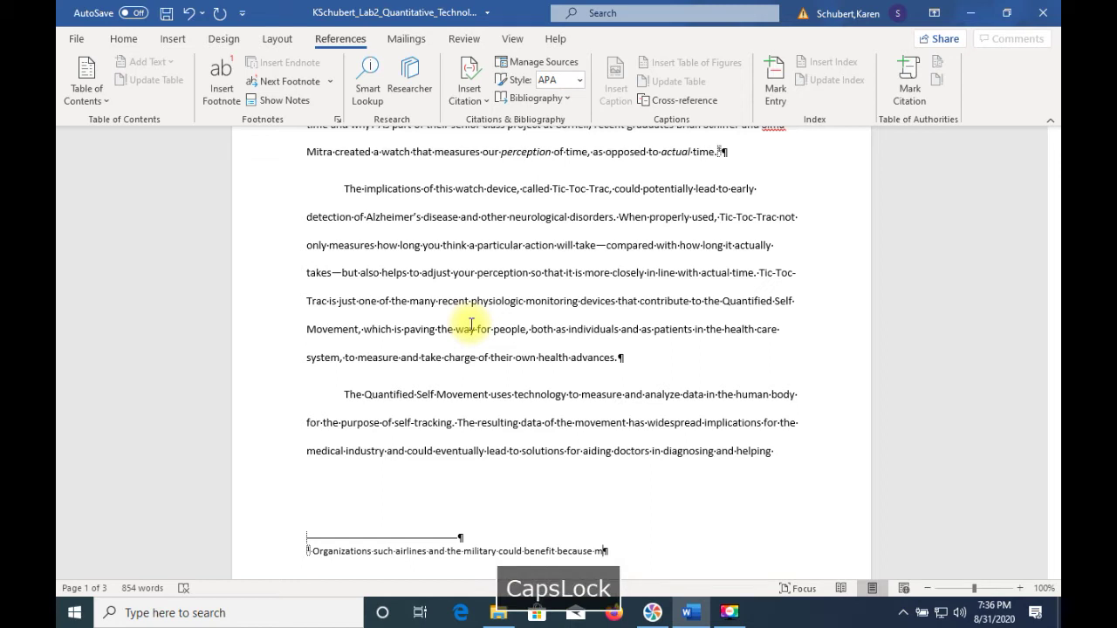
type("any employees ar")
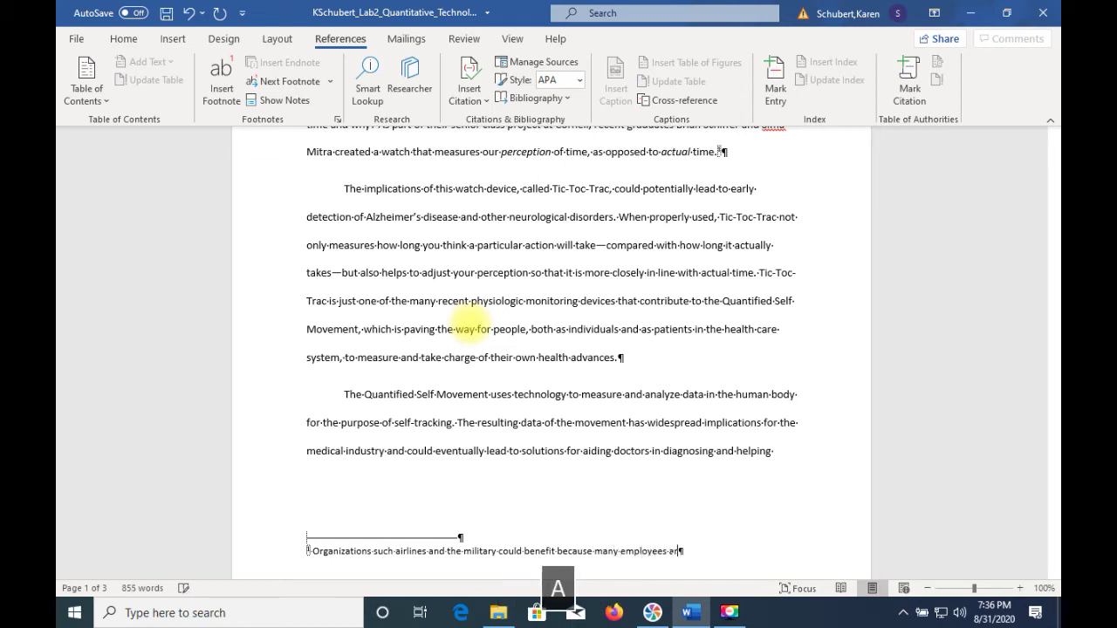
type("e involved")
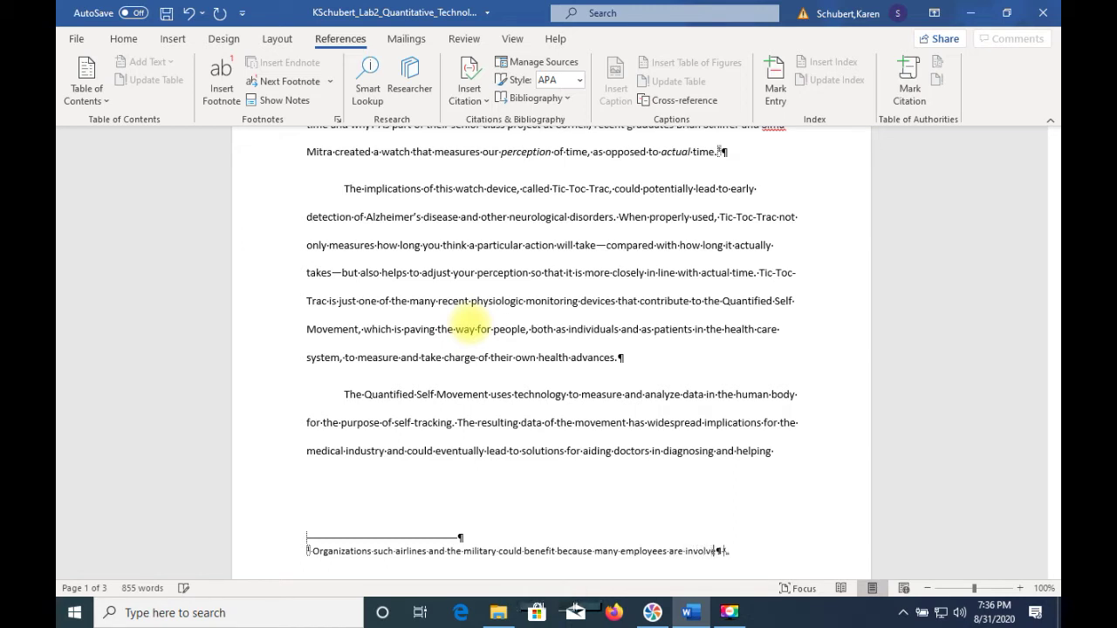
type("d")
Step: Complete the footnote sentence with "in time-sensitive operations."
type(" in time")
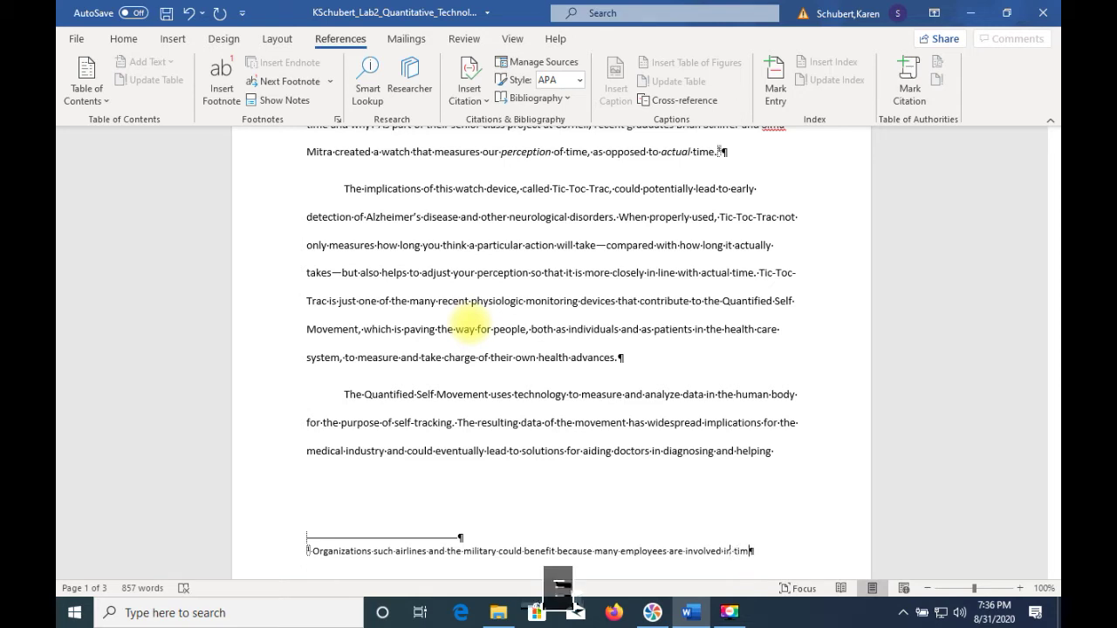
type(" s")
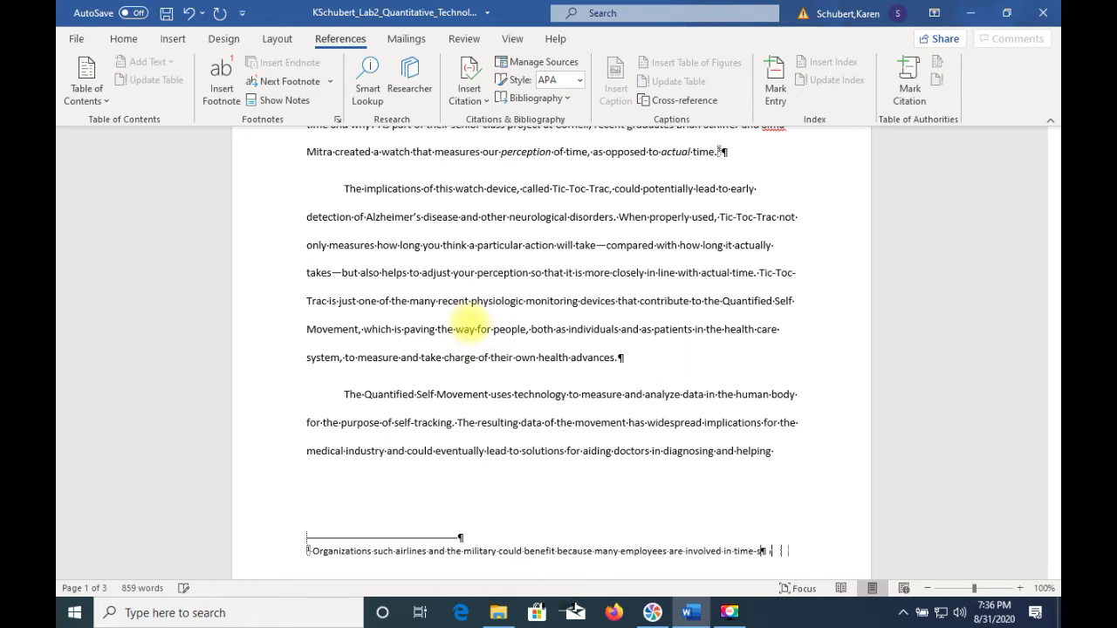
type("ensitiv")
key("BackSpace")
key("BackSpace")
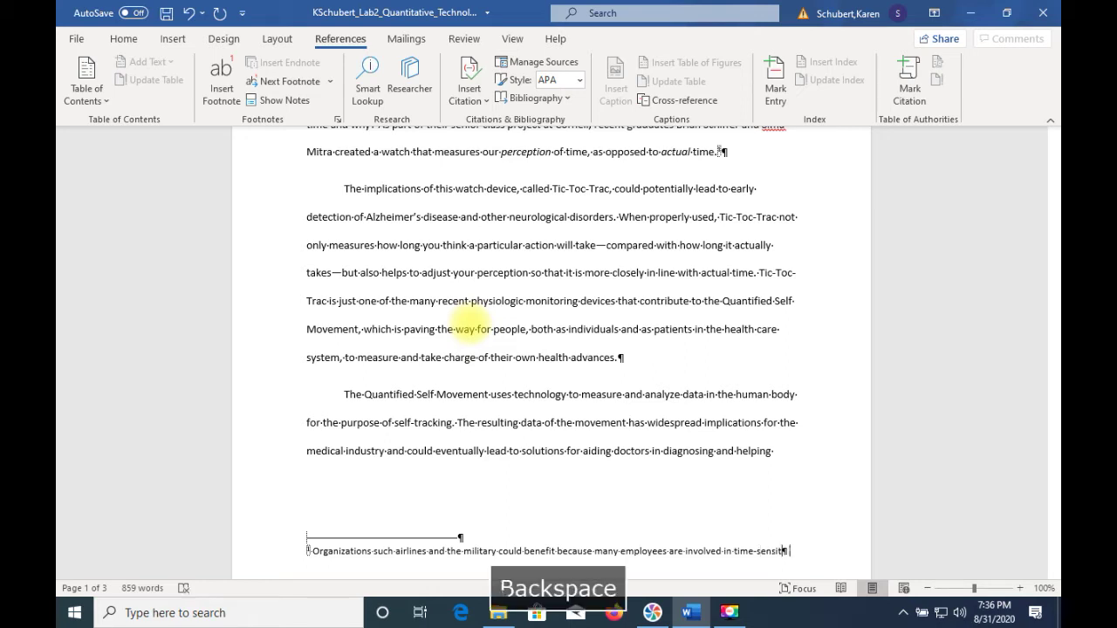
type("ive on")
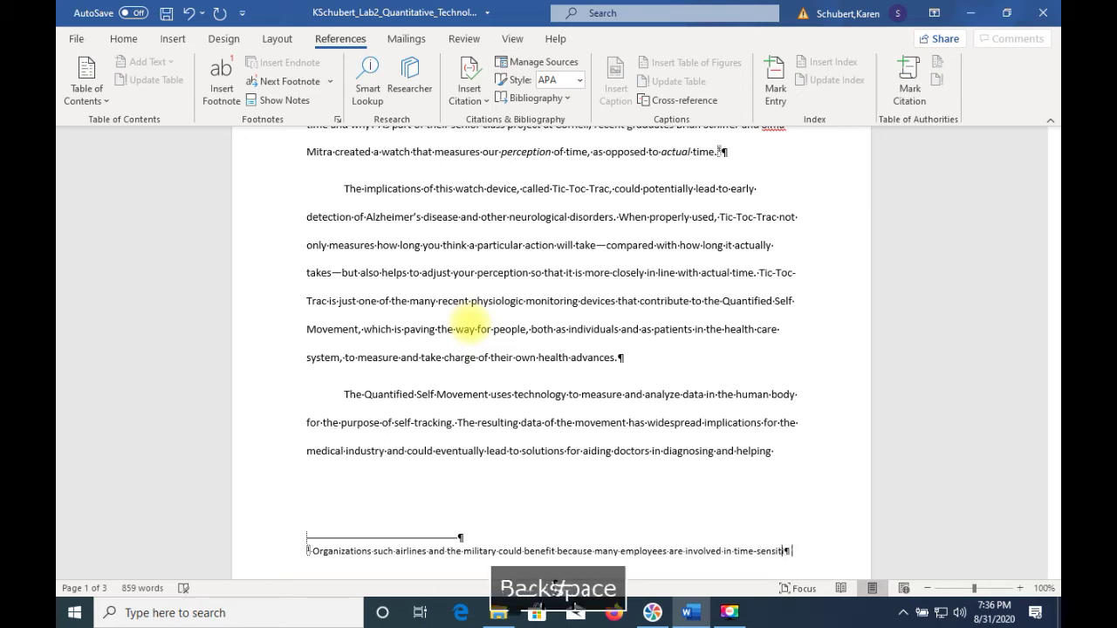
type("perations")
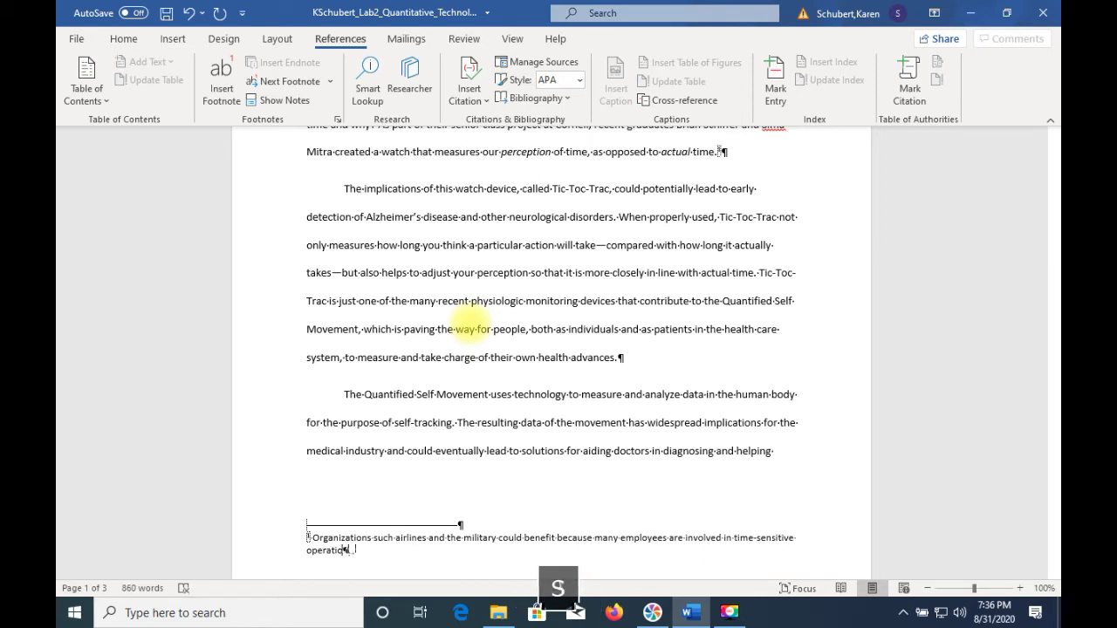
type(".")
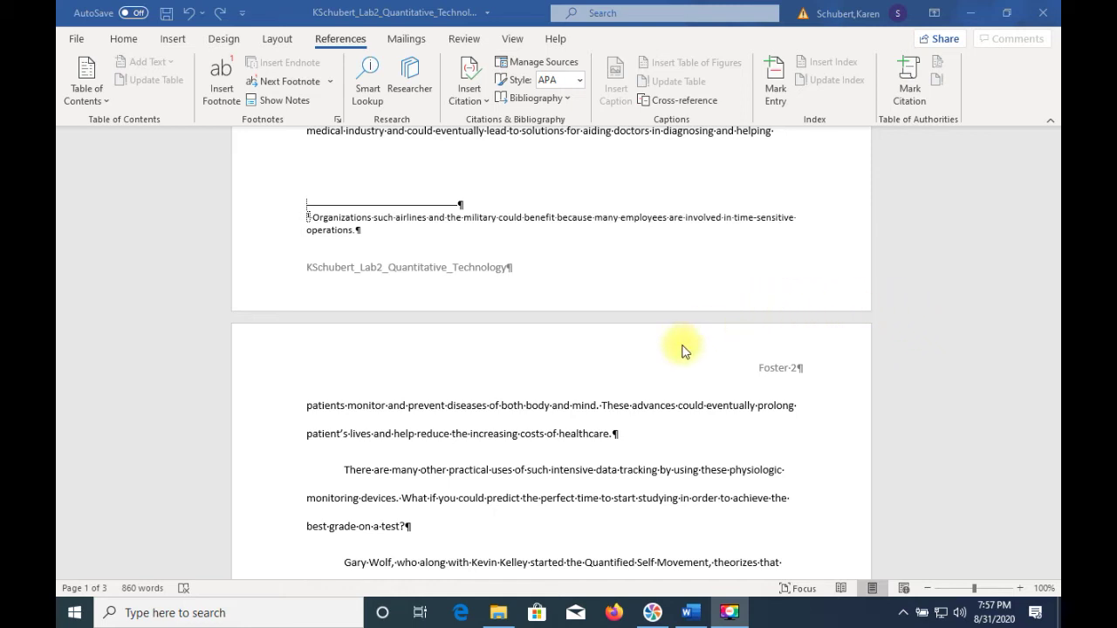
Step: Open the Footnote Text style for modification from the footnote and set its font size to 11
right_click(577, 219)
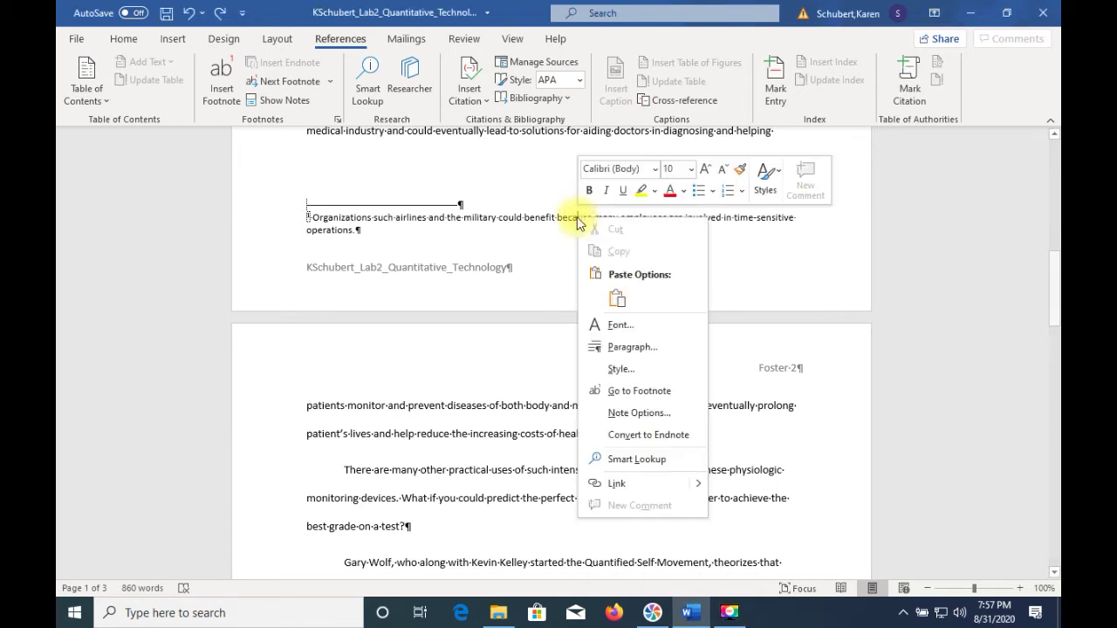
left_click(625, 373)
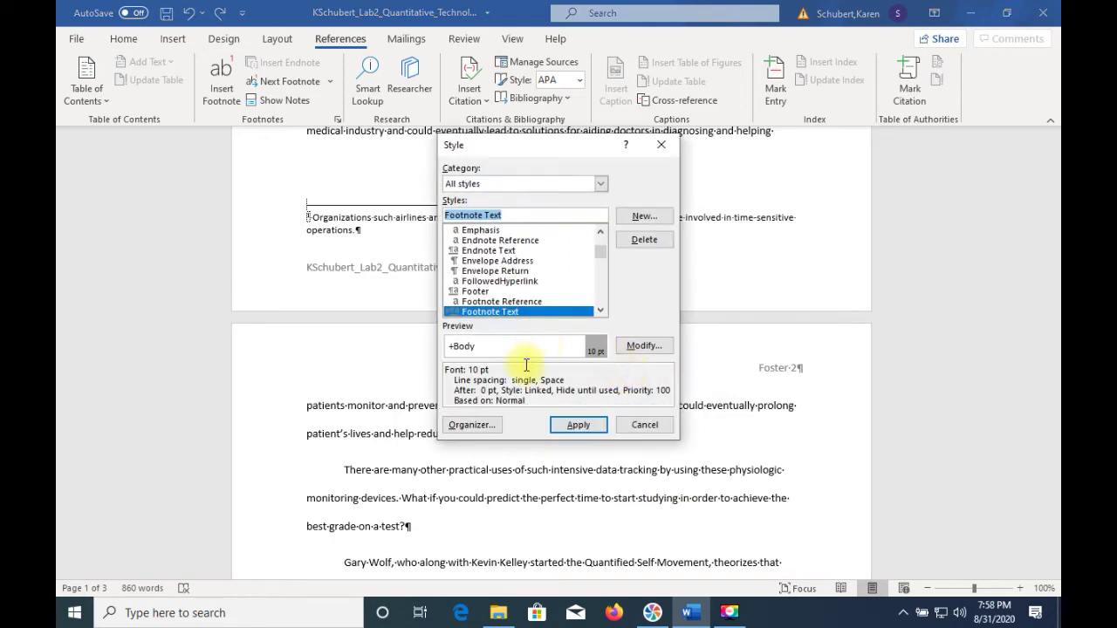
left_click(643, 347)
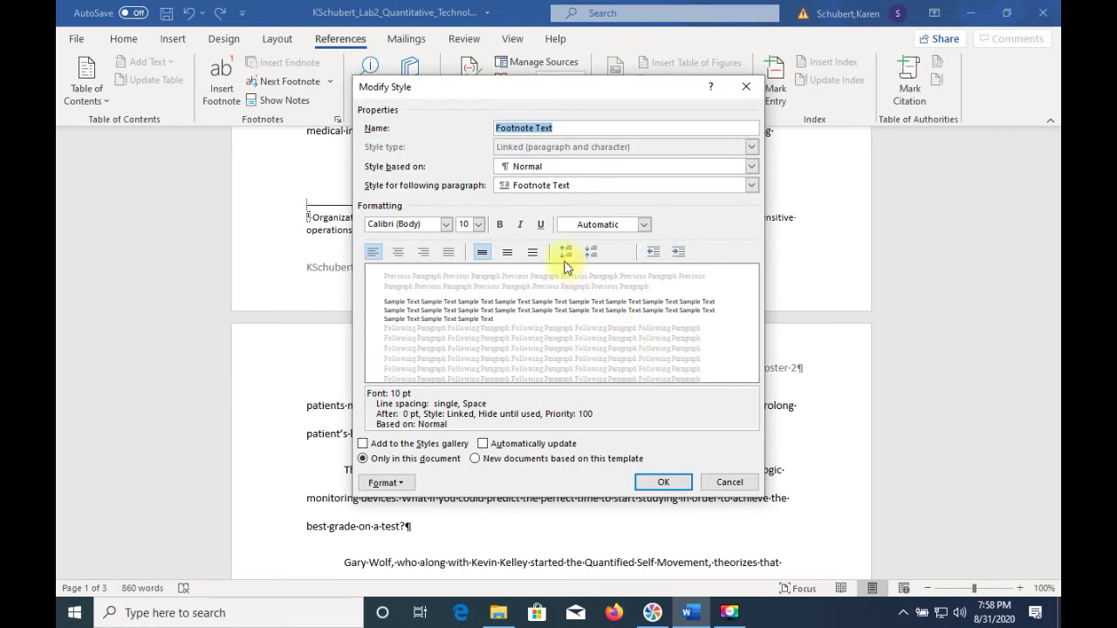
left_click(478, 226)
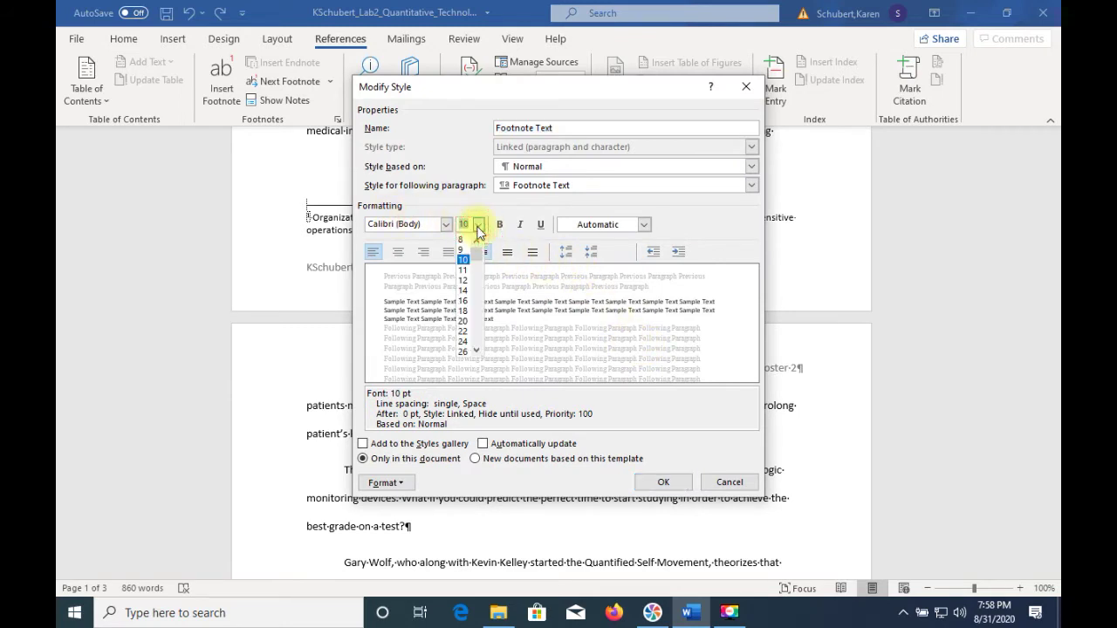
left_click(463, 271)
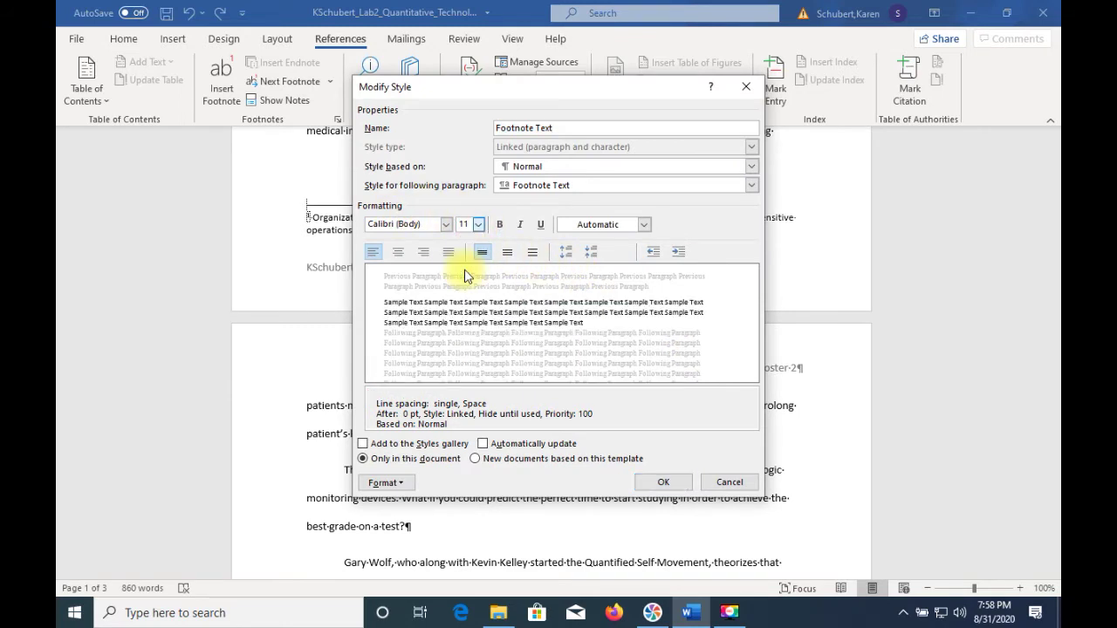
Step: Give the Footnote Text style's paragraph format a special first line indent of 0.5"
left_click(393, 482)
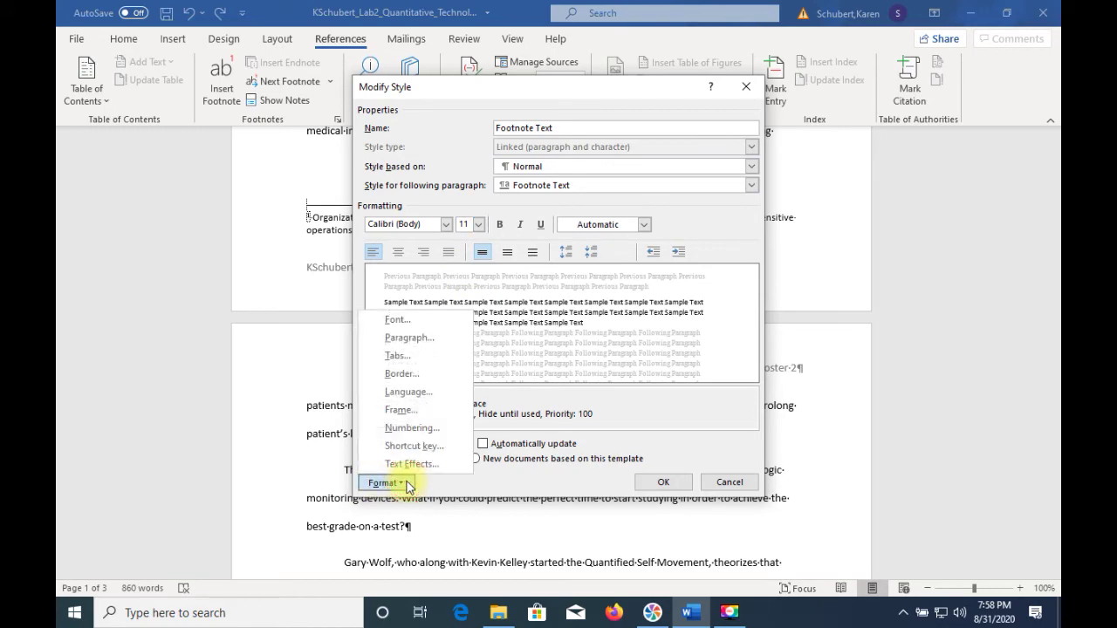
left_click(403, 337)
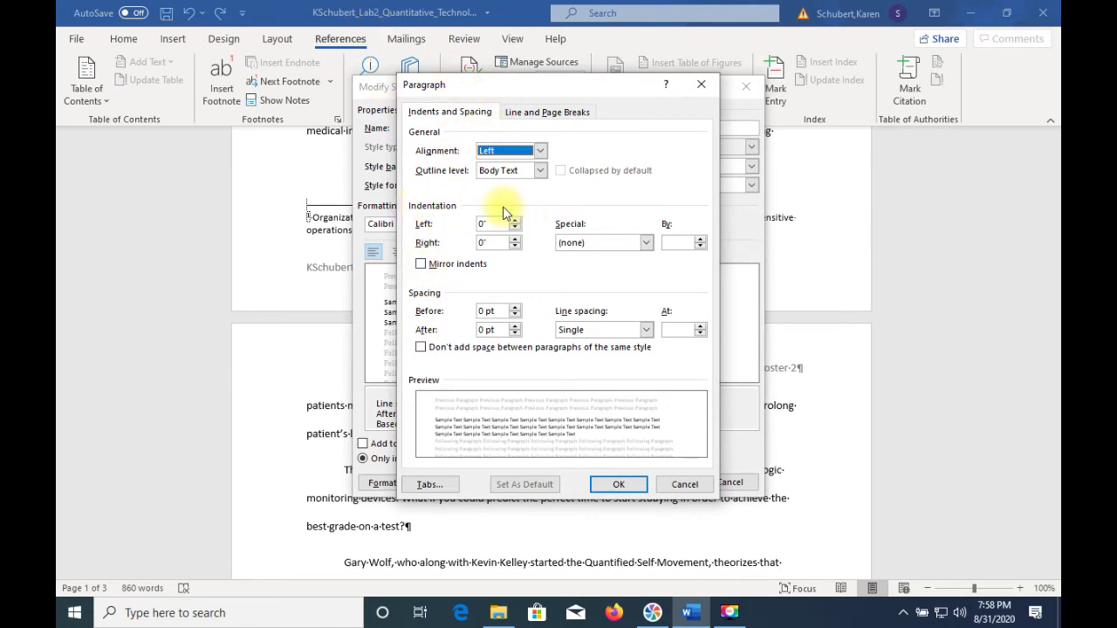
left_click(646, 243)
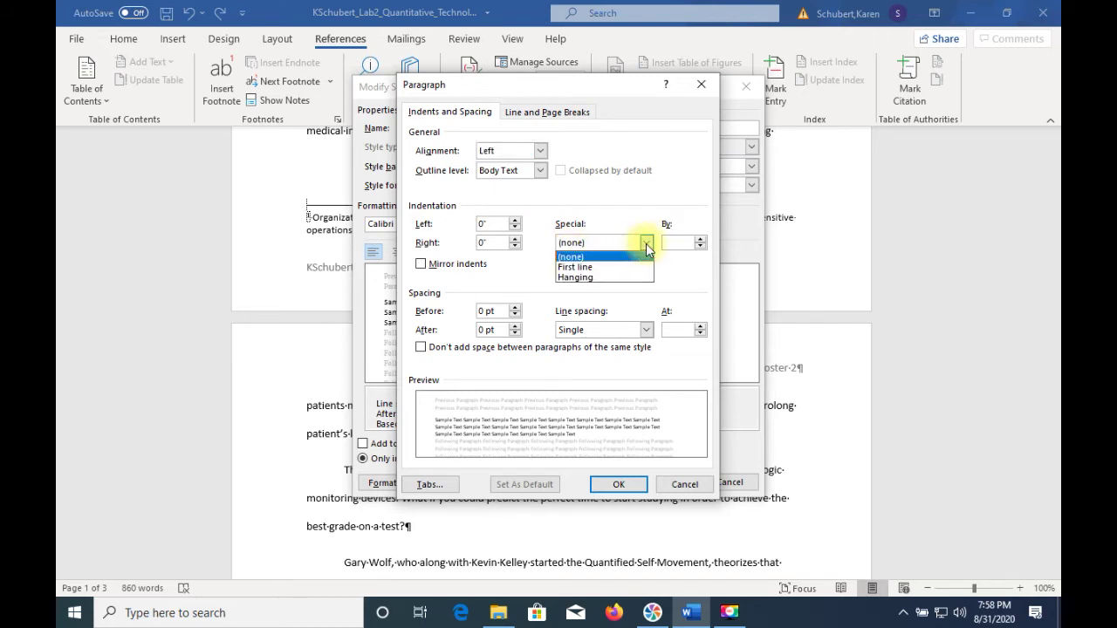
left_click(607, 267)
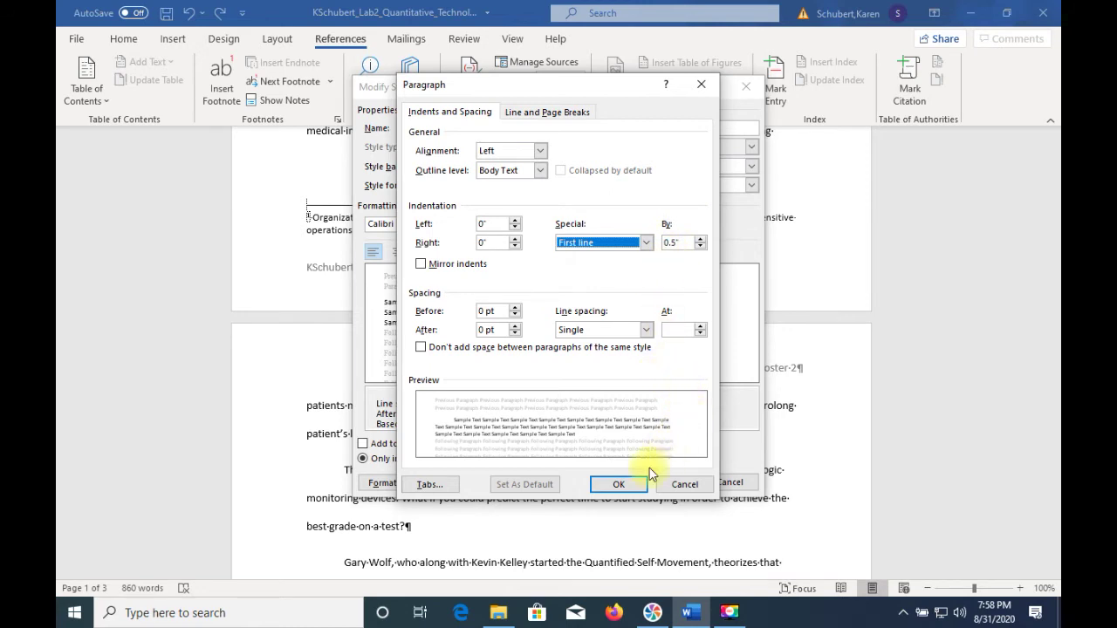
left_click(619, 485)
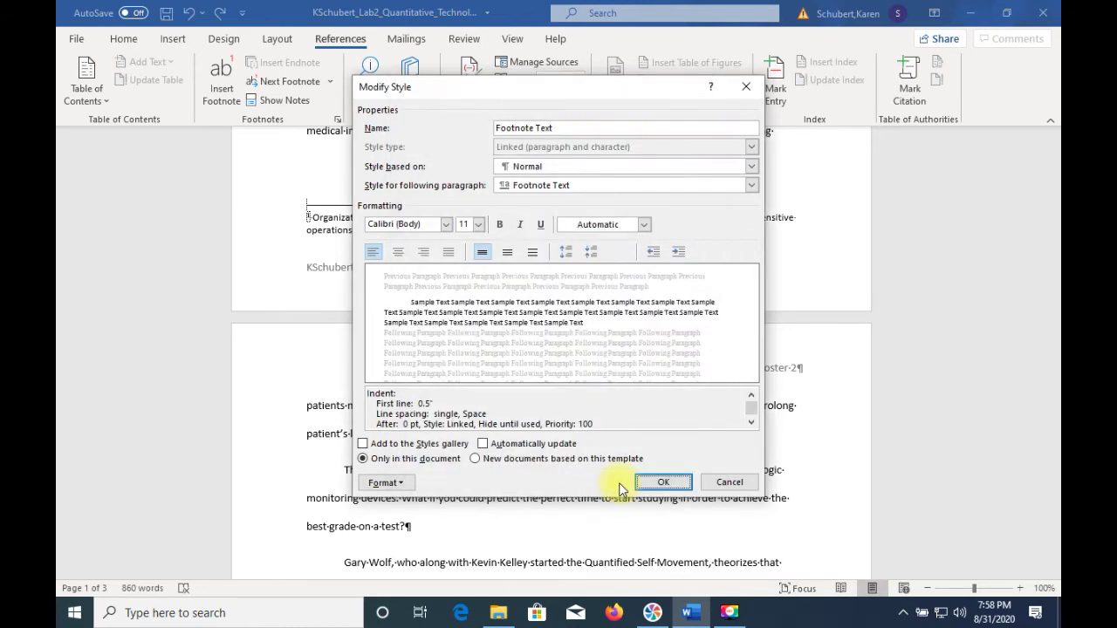
Step: Set the Footnote Text style to double line spacing and apply the modified style to the footnotes
left_click(532, 252)
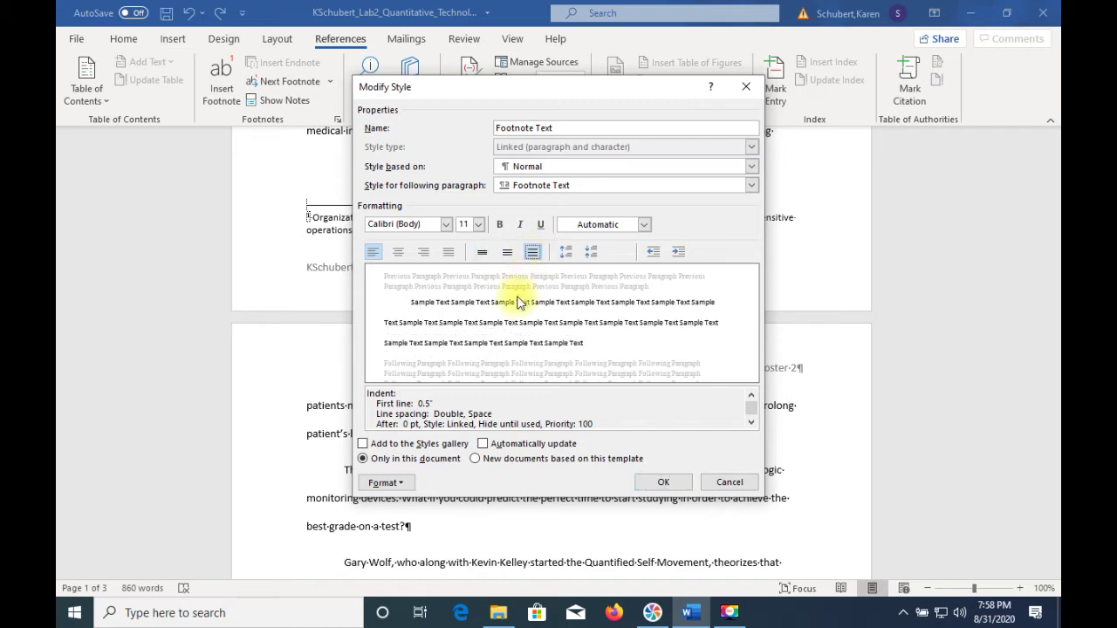
left_click(662, 479)
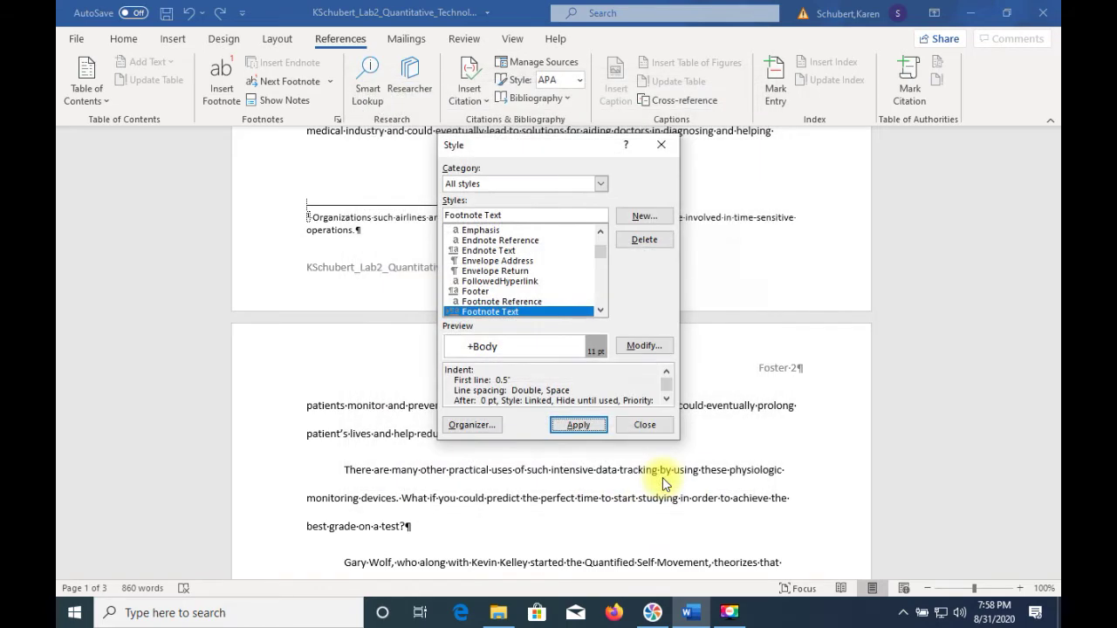
left_click(577, 425)
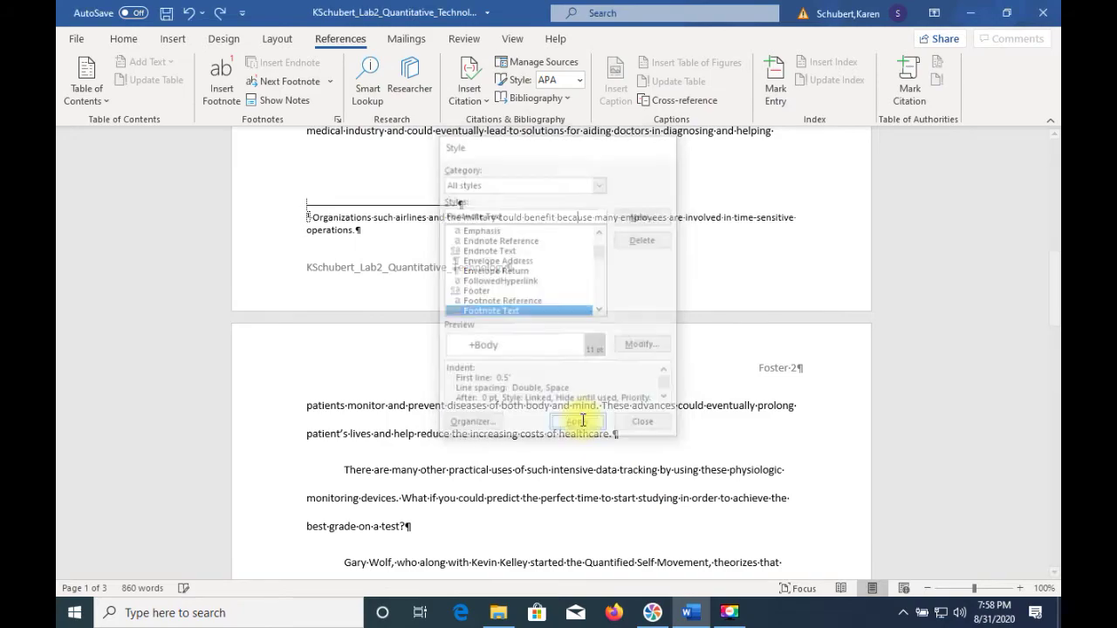
scroll(549, 217, "down", 10)
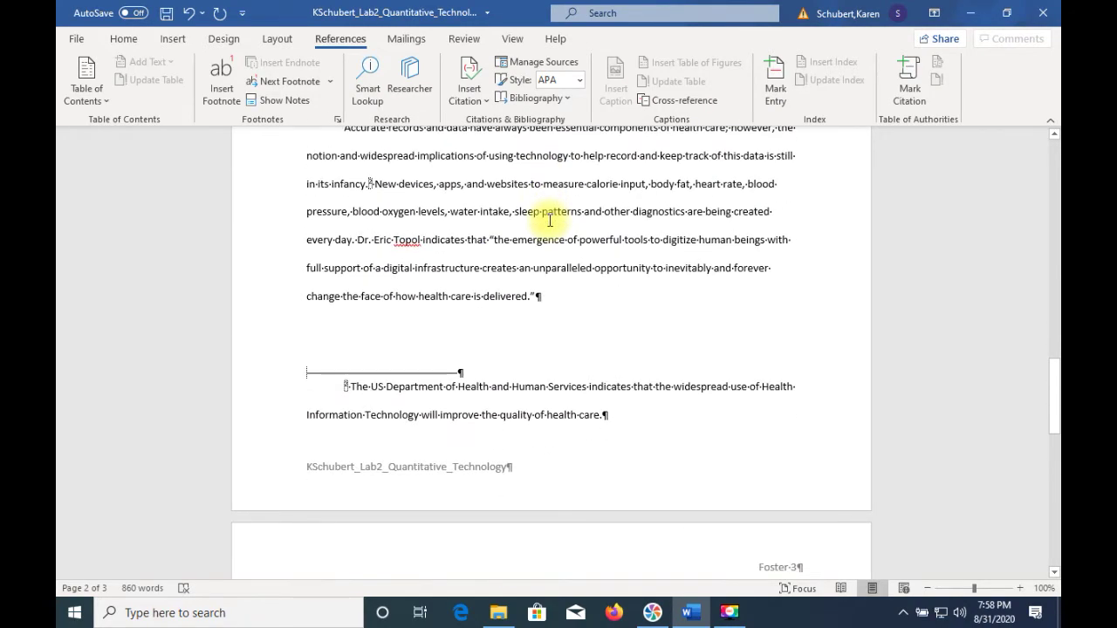
Step: Change the document's citation and bibliography style to MLA Seventh Edition
scroll(550, 220, "up", 10)
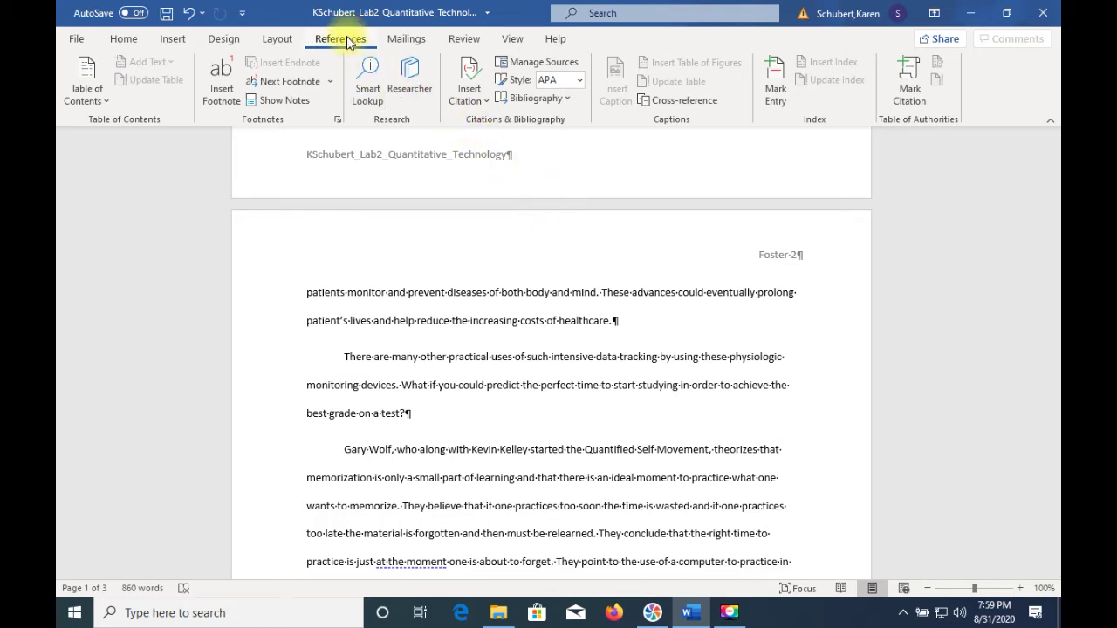
left_click(579, 84)
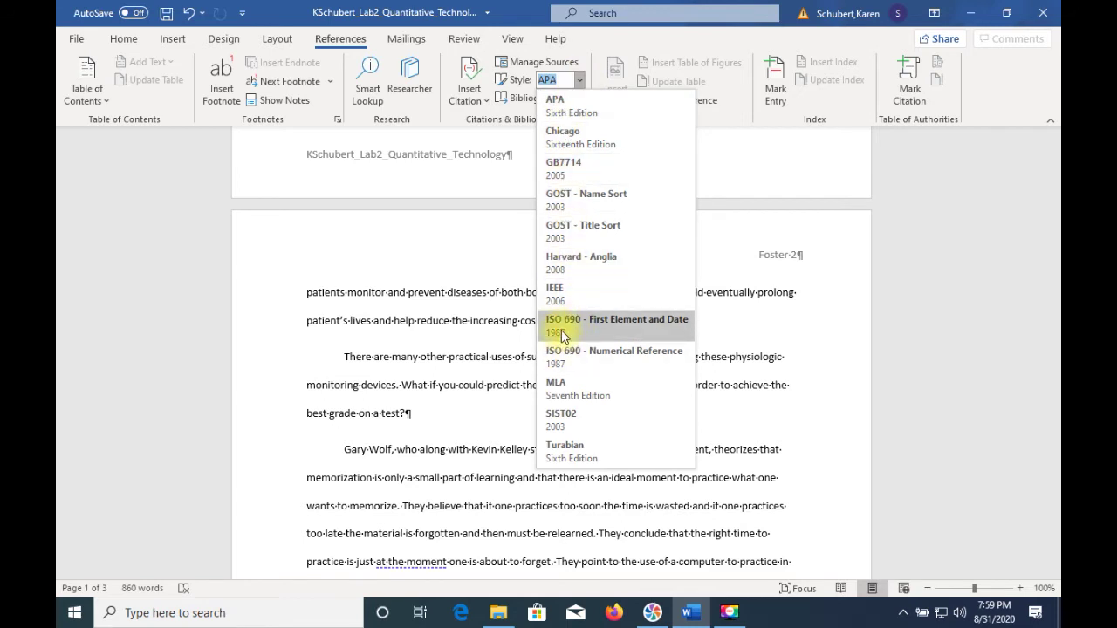
left_click(596, 389)
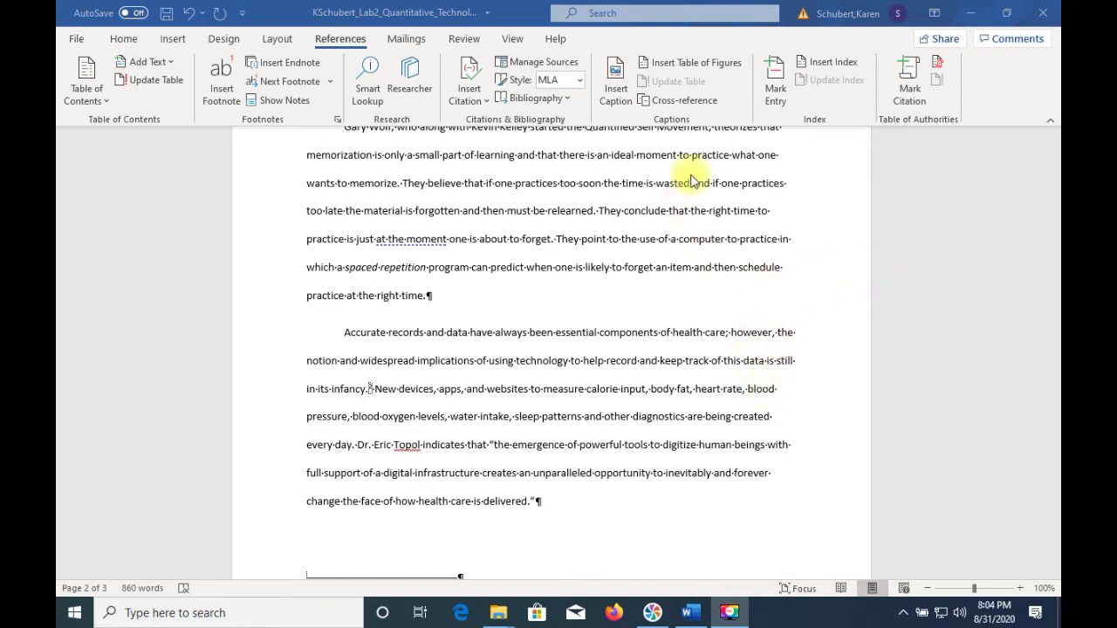
Step: Start a citation from a new source at the end of the paragraph ending "how health care is delivered."
left_click(537, 501)
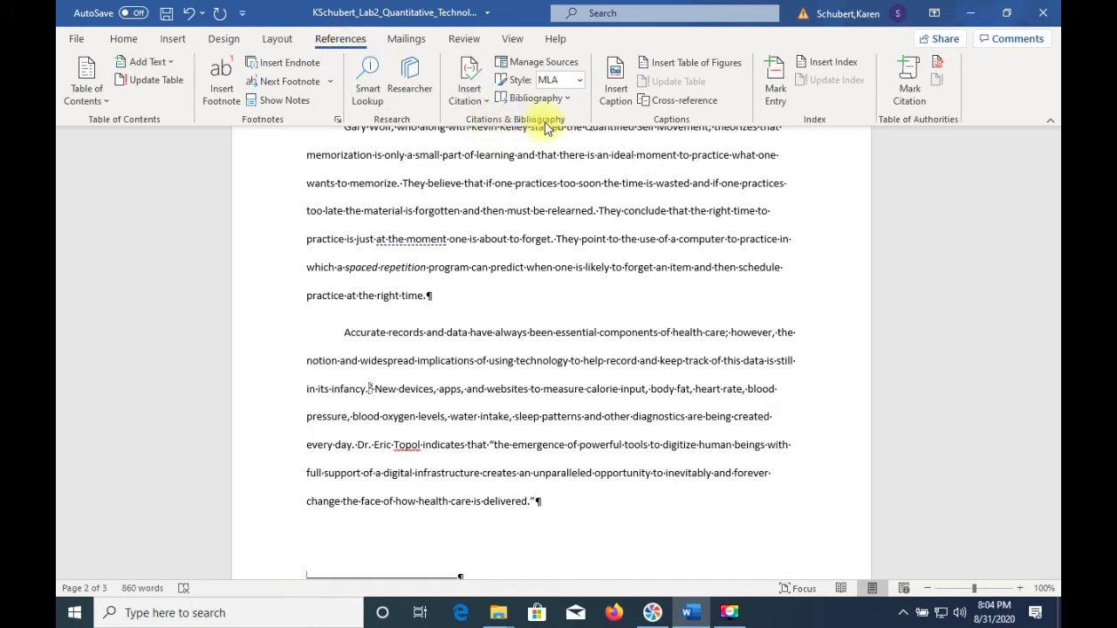
left_click(479, 81)
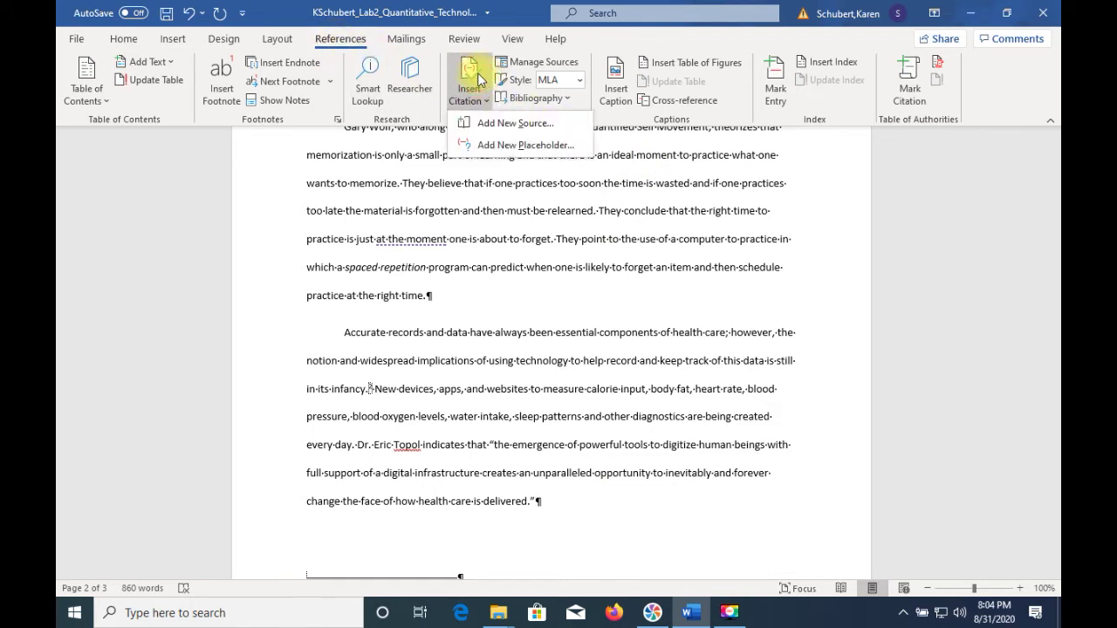
left_click(501, 123)
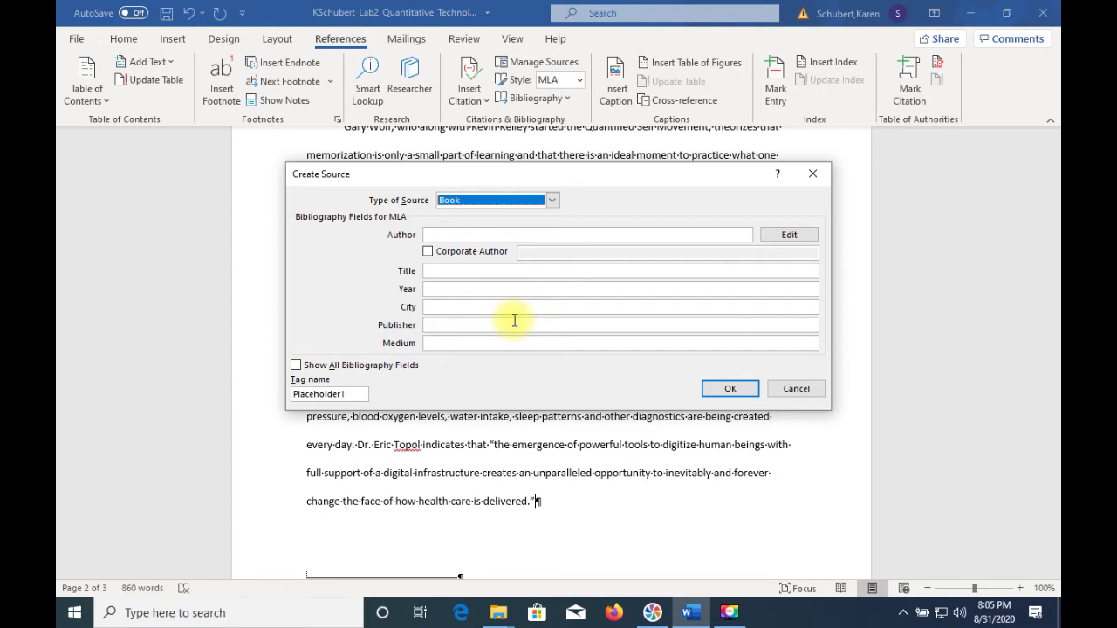
Step: Enter the author's name, surname first with middle initial, for the new book source
left_click(487, 235)
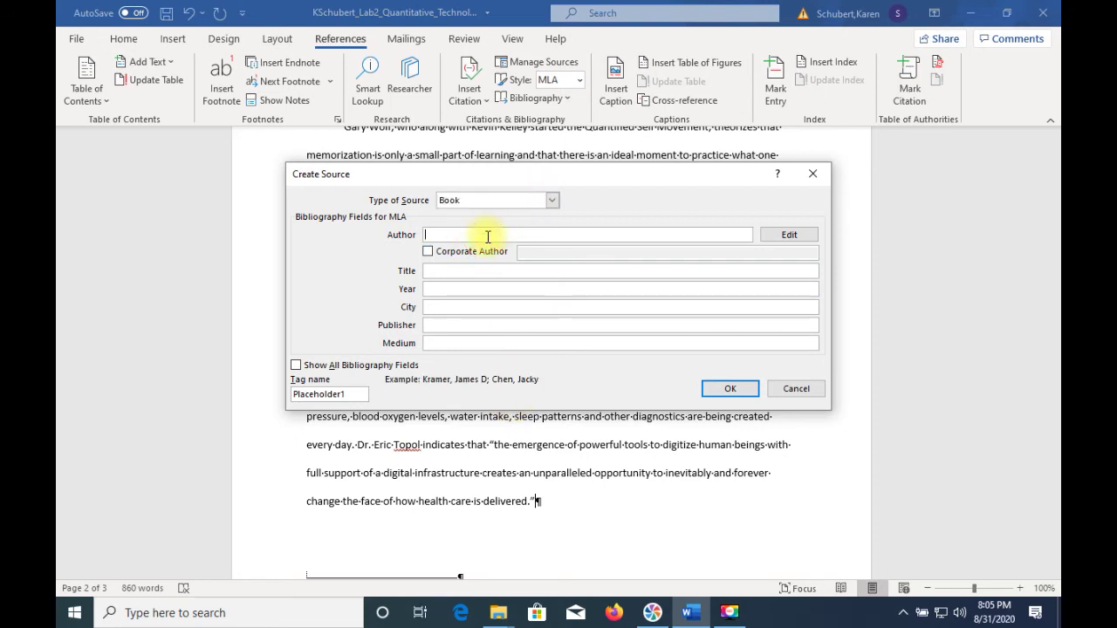
type("Sopol")
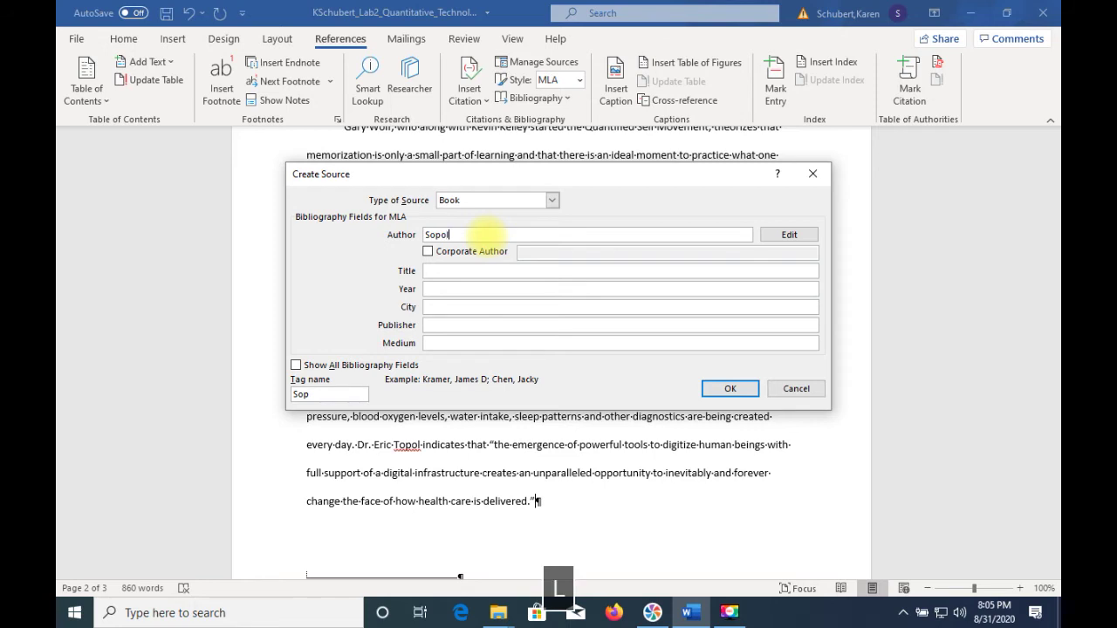
type(", Eric J")
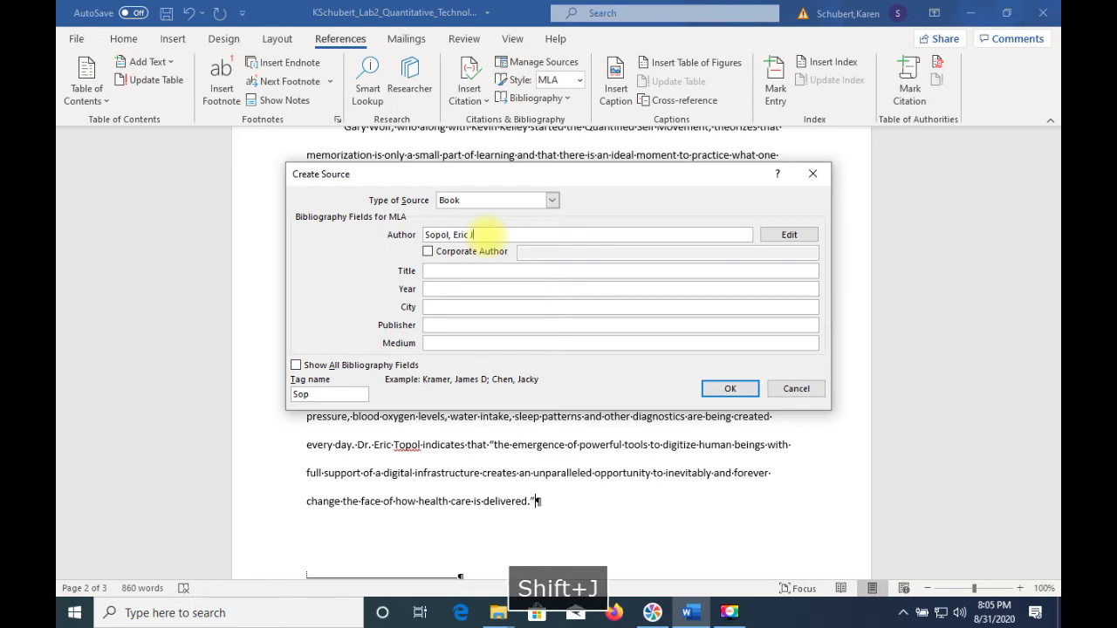
type(".")
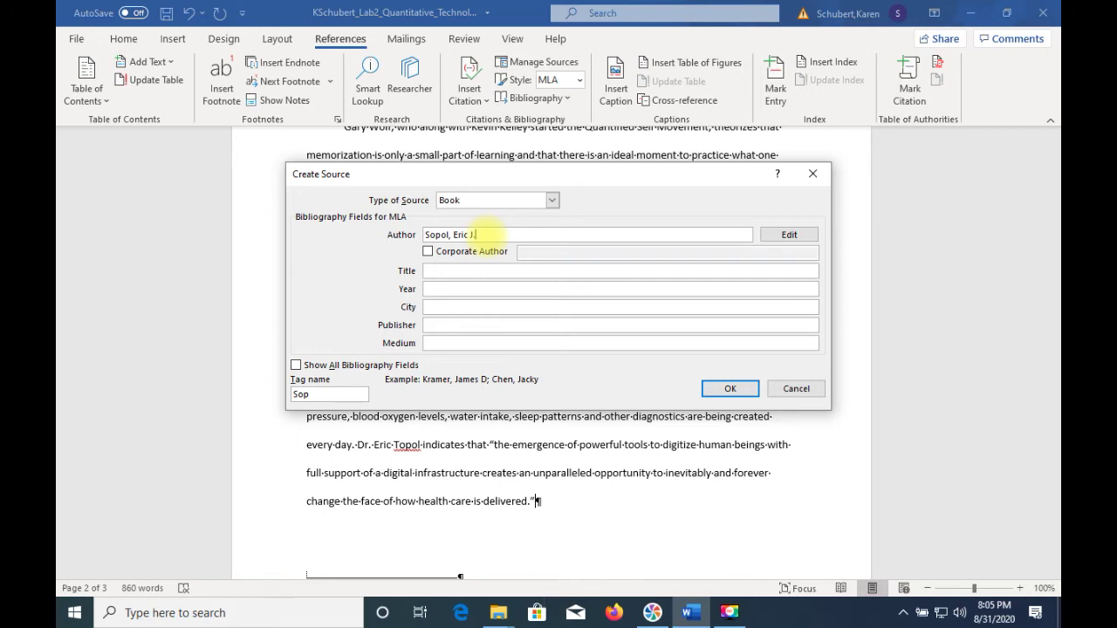
Step: Set the book source's title to The Creative Destruction of Medicine, its year to 2012 and its city to New York
left_click(483, 271)
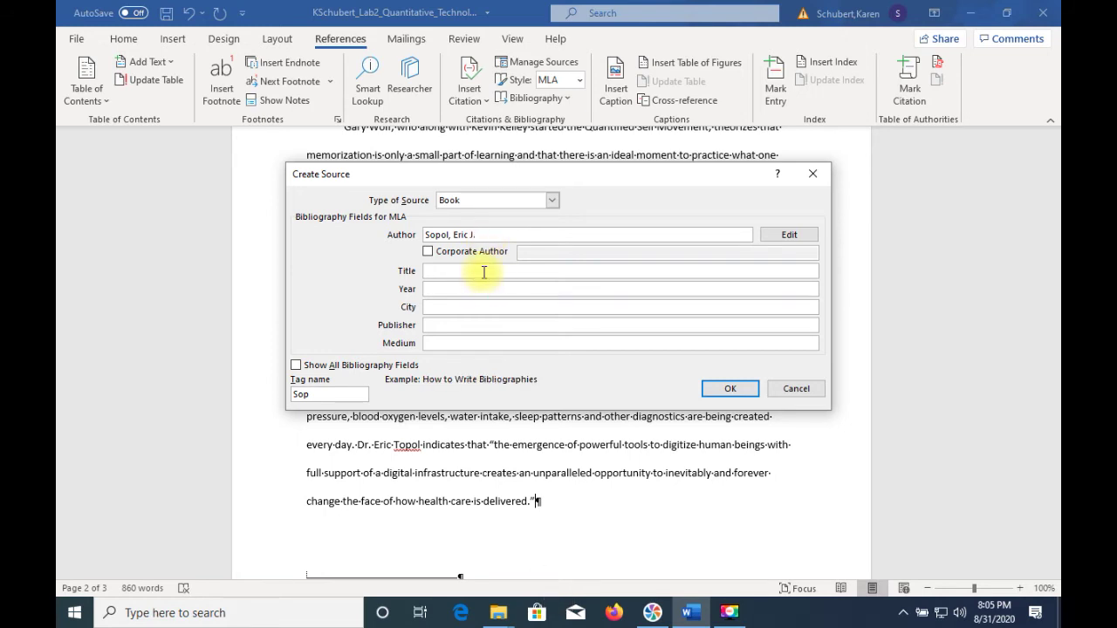
type("The Creative Destruction of Medicine")
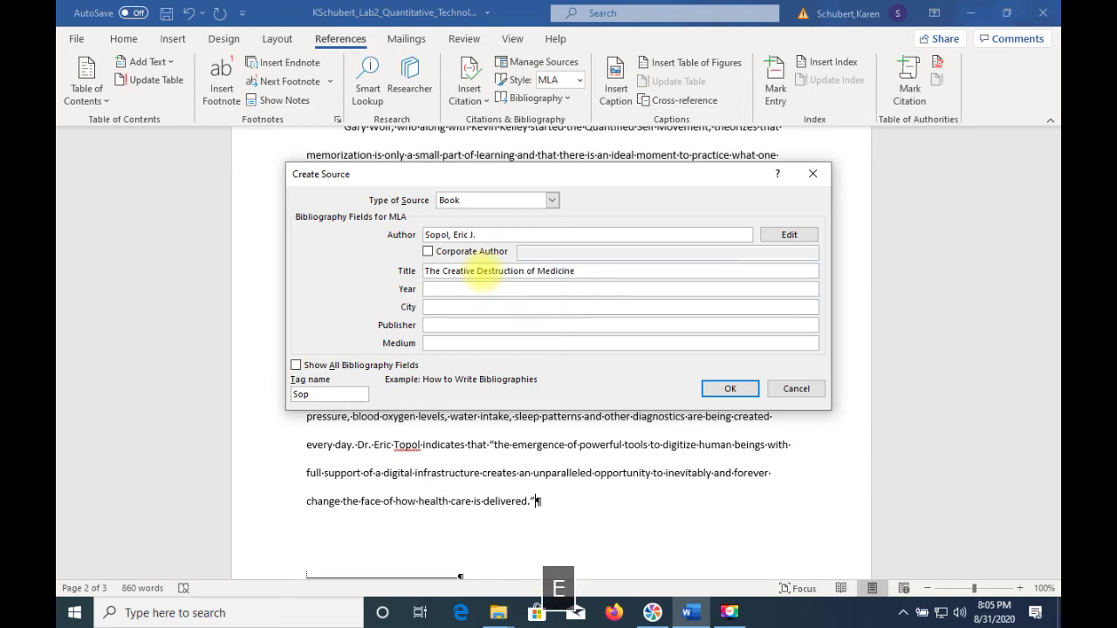
left_click(451, 288)
type("2012")
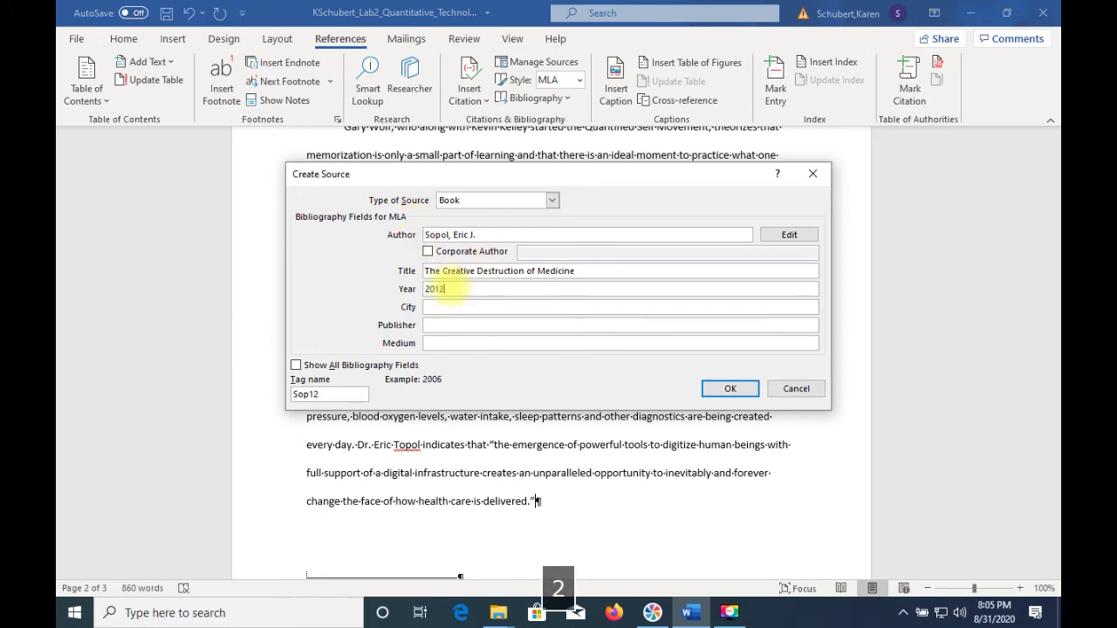
left_click(460, 306)
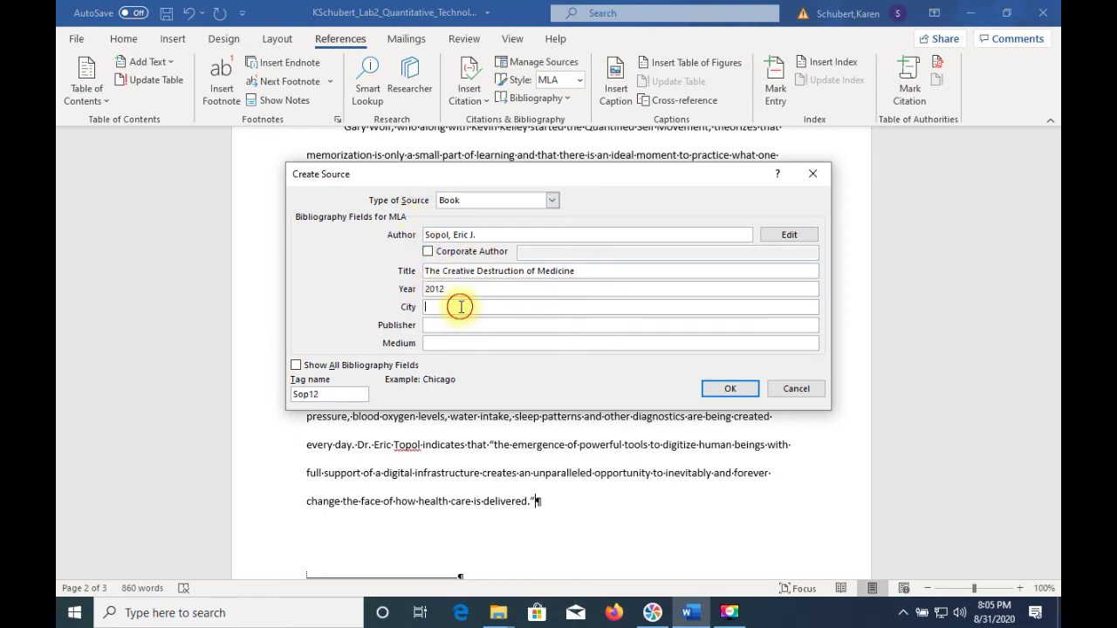
type("New ")
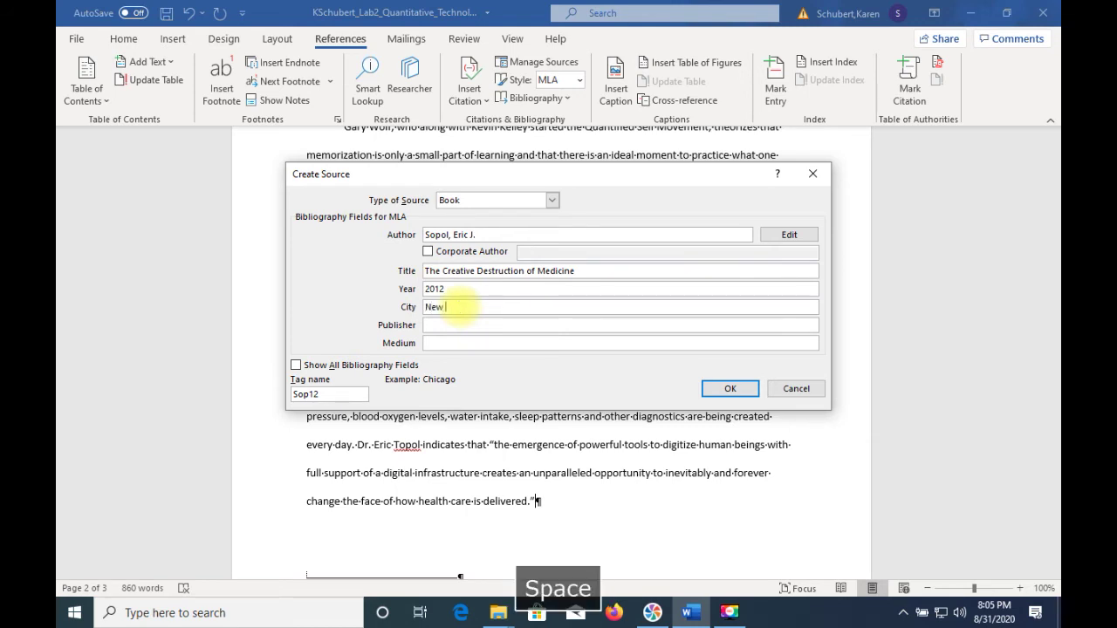
type("York")
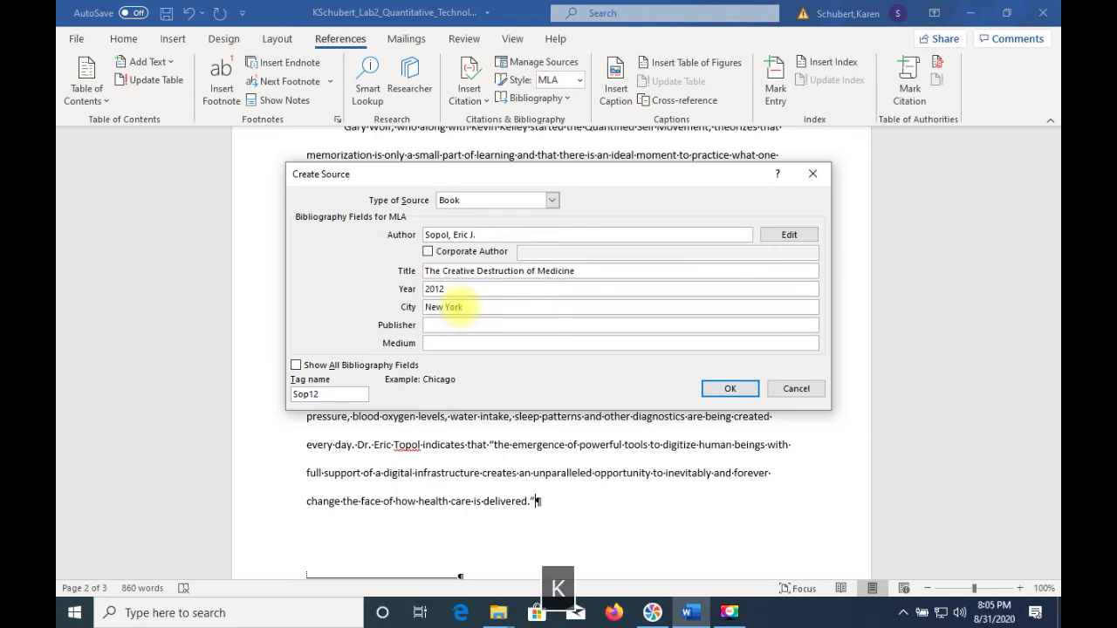
Step: Set the source's publisher to Basic Books and its medium to Print, and insert the citation
left_click(451, 324)
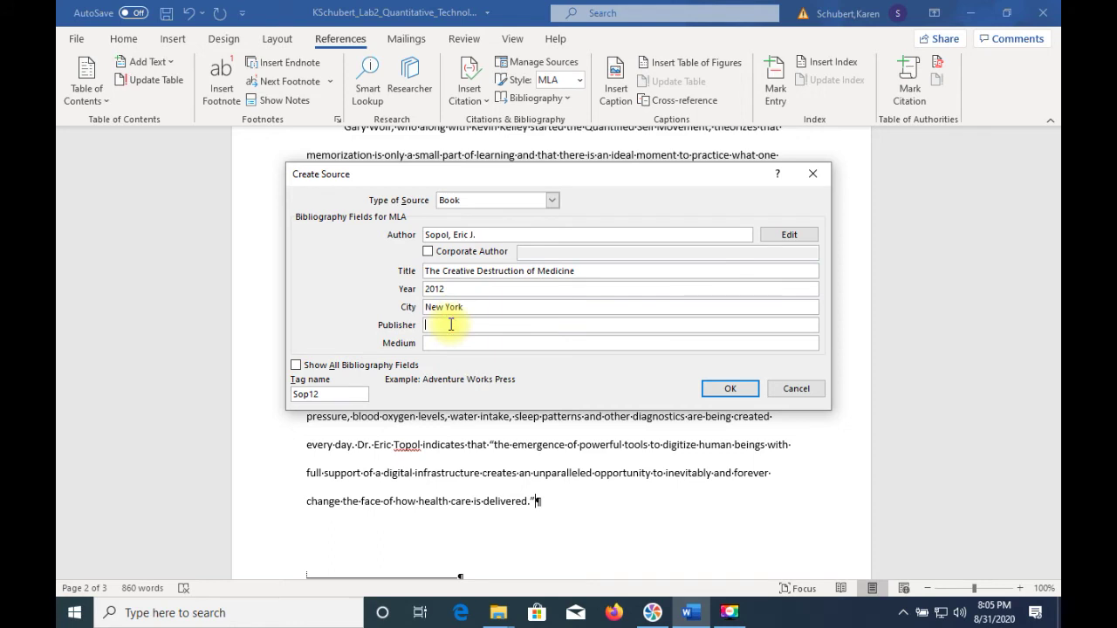
type("Basic N")
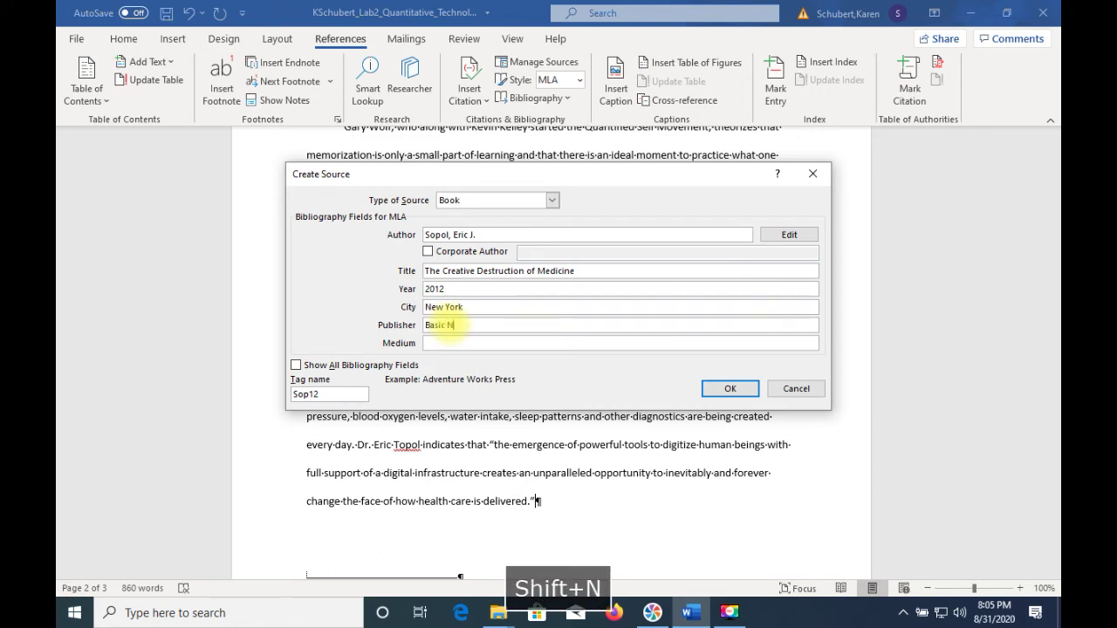
key("BackSpace")
type("Books")
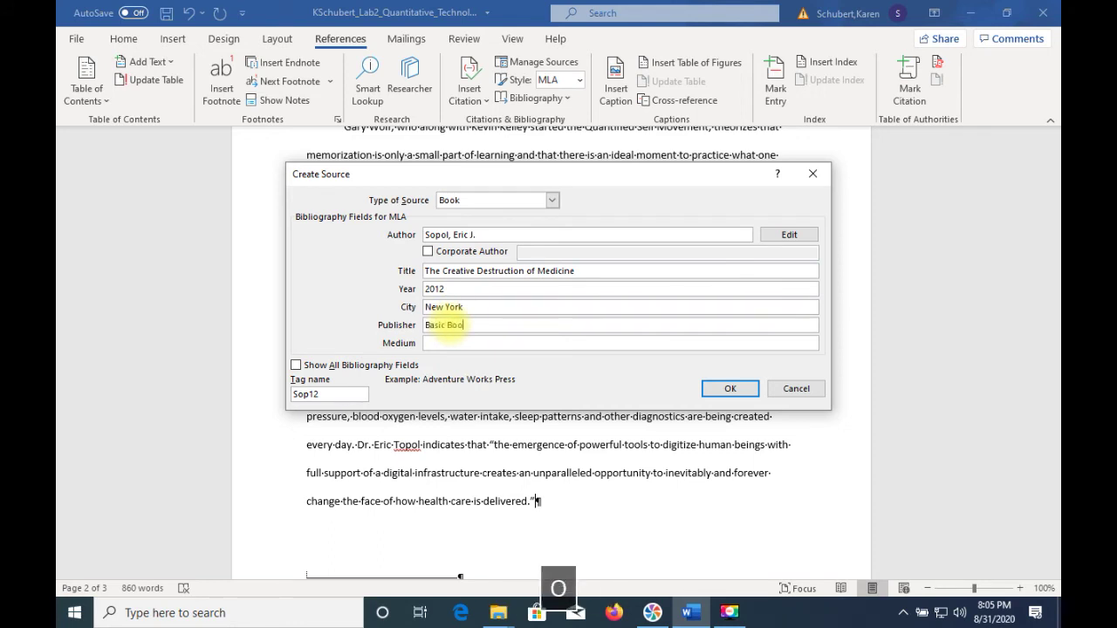
left_click(466, 342)
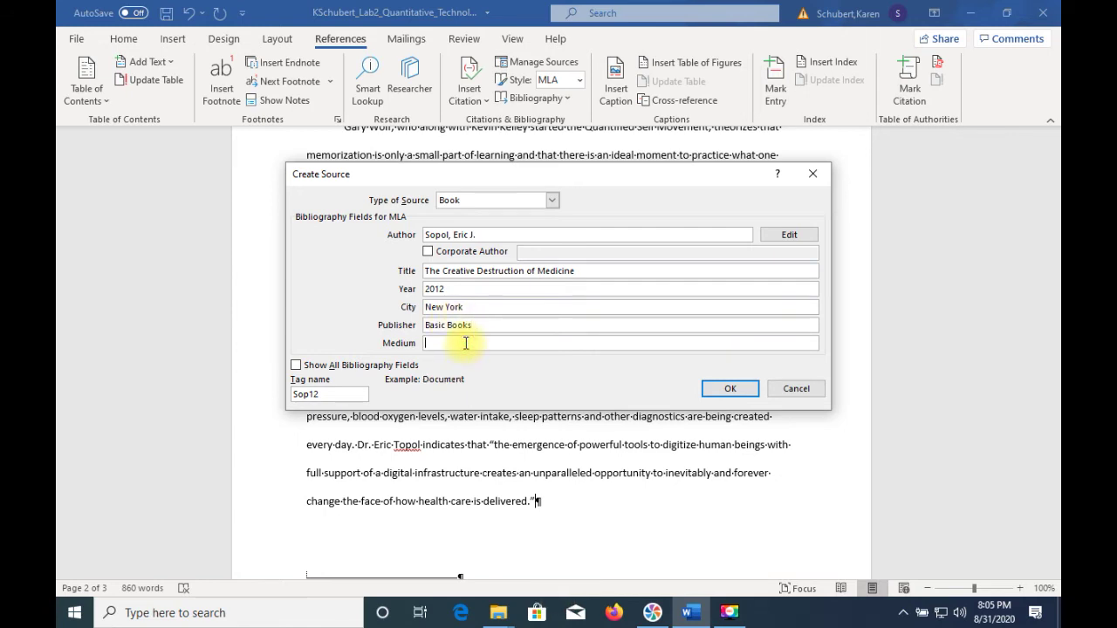
type("Print")
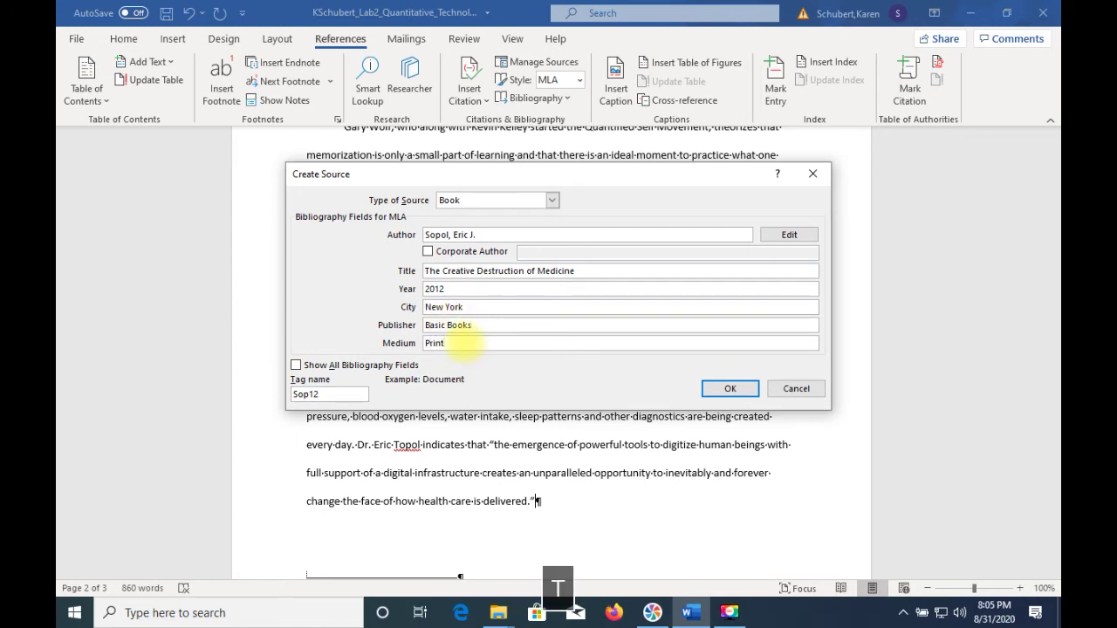
left_click(729, 389)
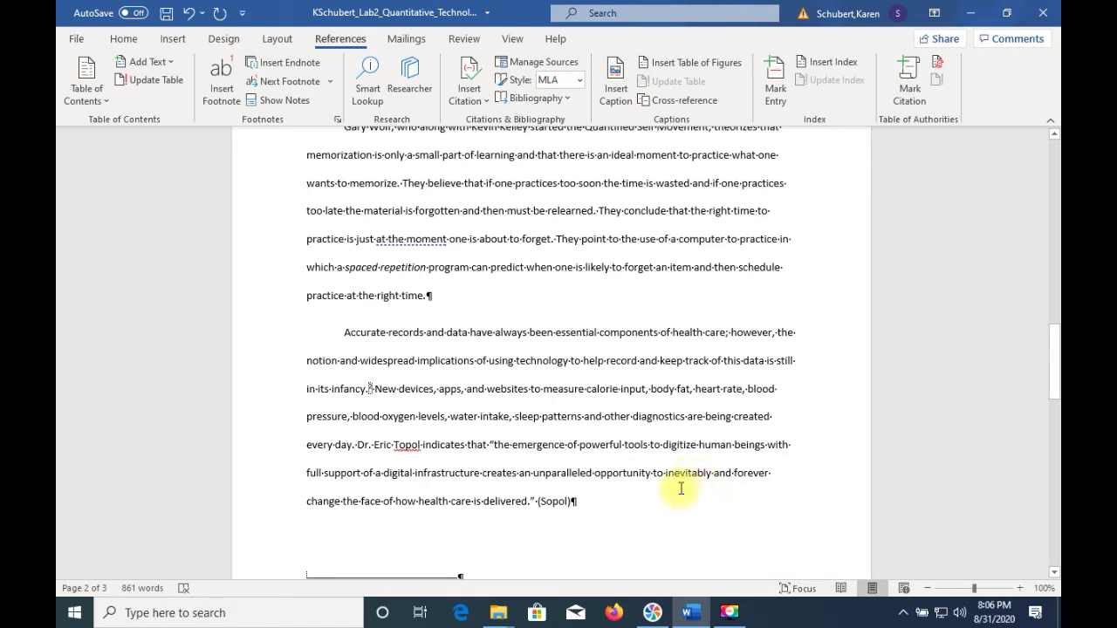
Step: Add page number 5 to the new citation after "how health care is delivered."
left_click(559, 506)
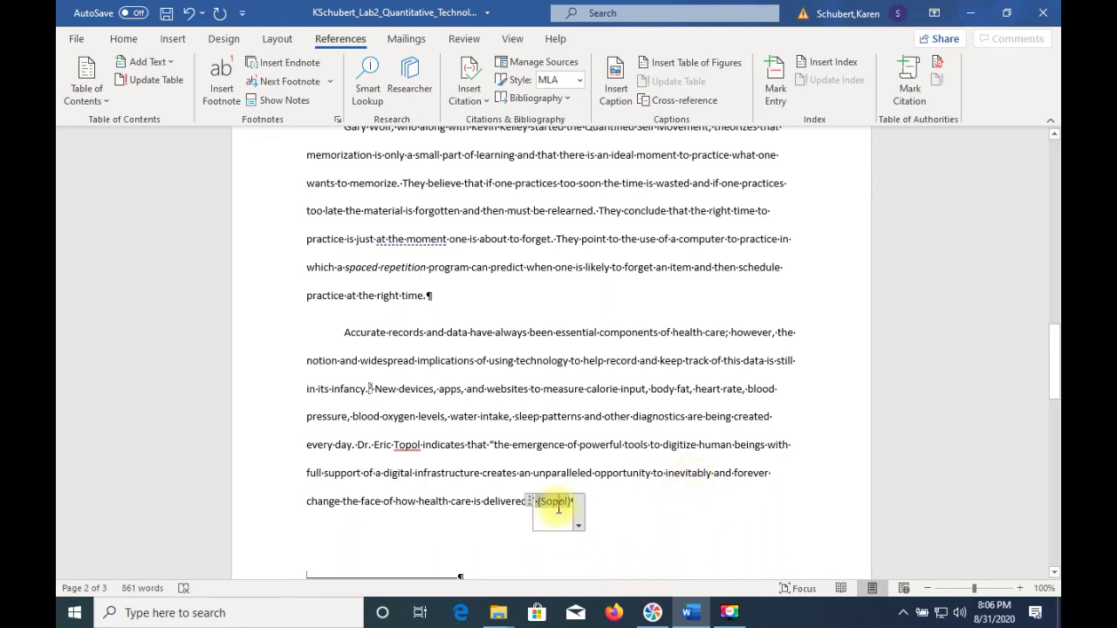
left_click(579, 525)
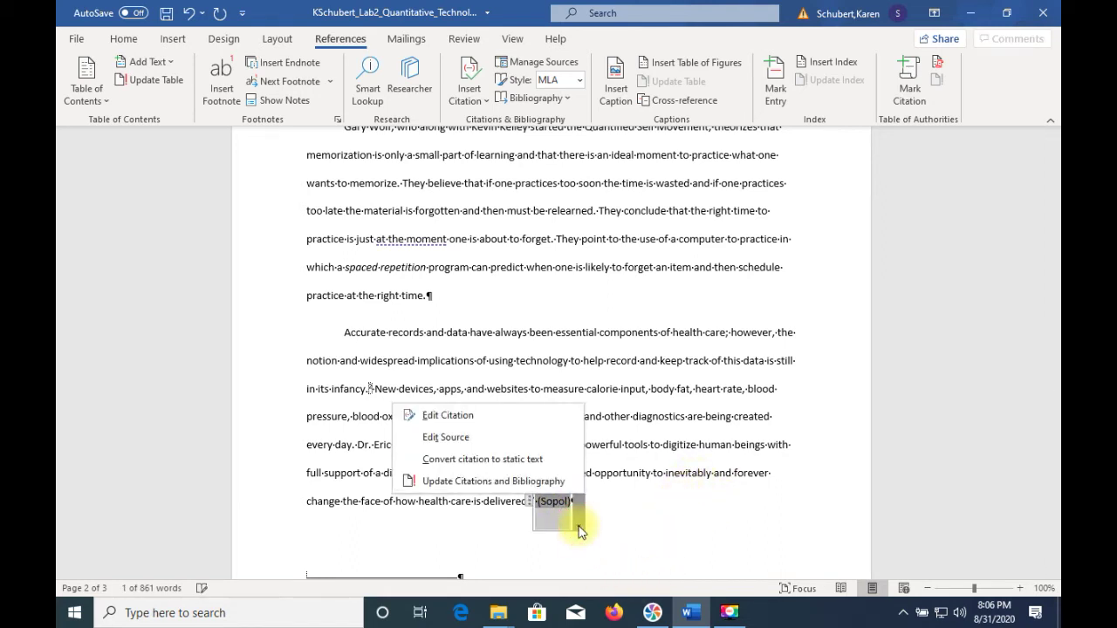
left_click(497, 415)
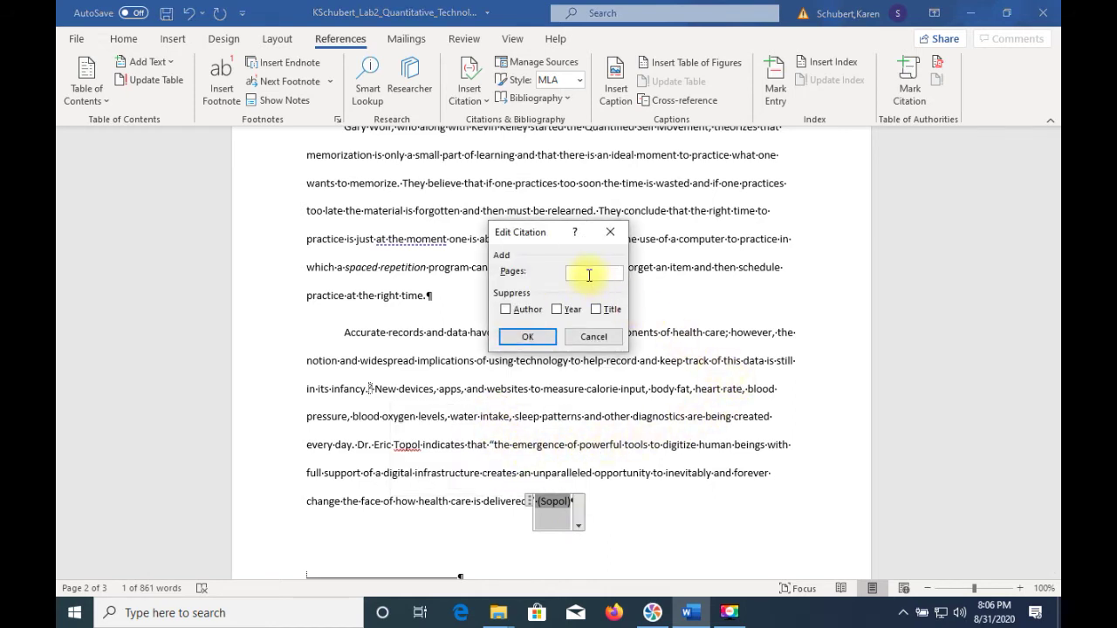
type("5")
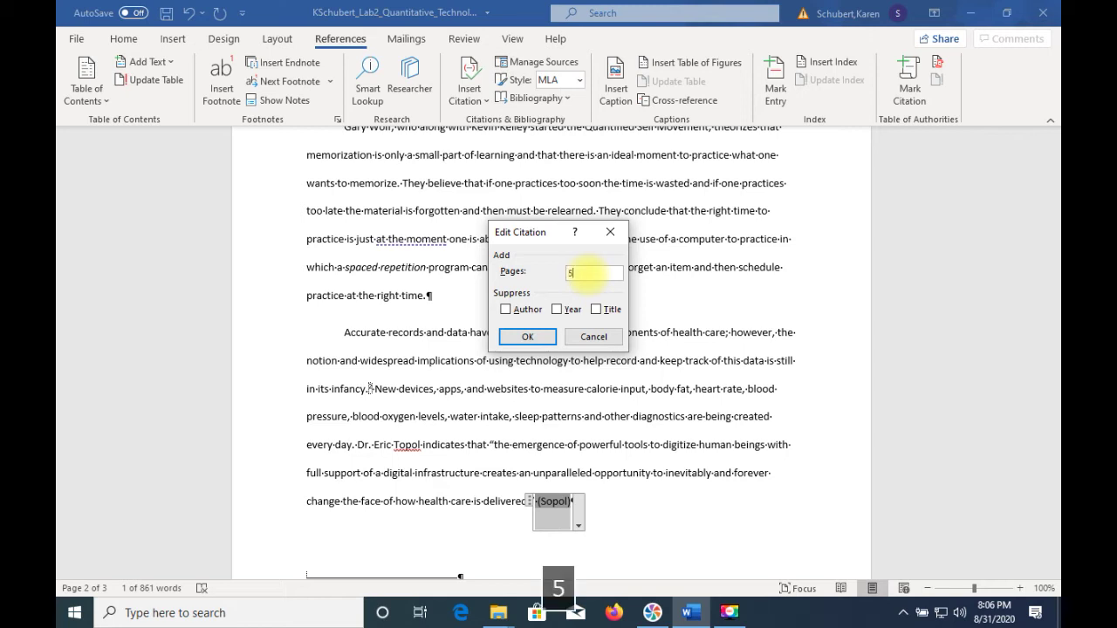
left_click(528, 339)
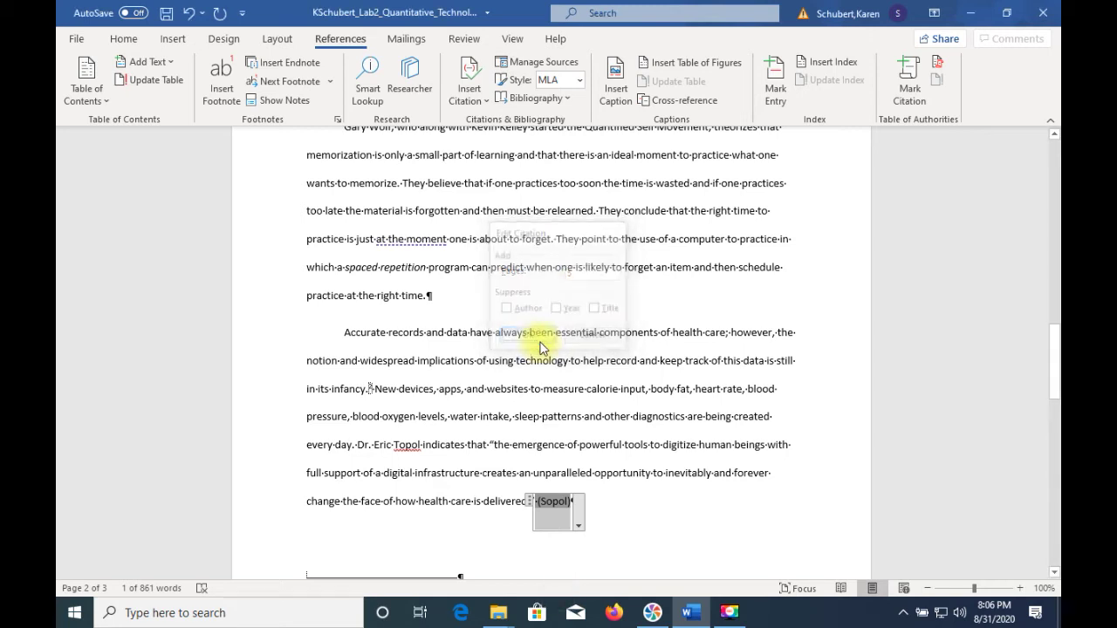
Step: Put a period after the citation and delete the one before the closing quotation mark
left_click(668, 518)
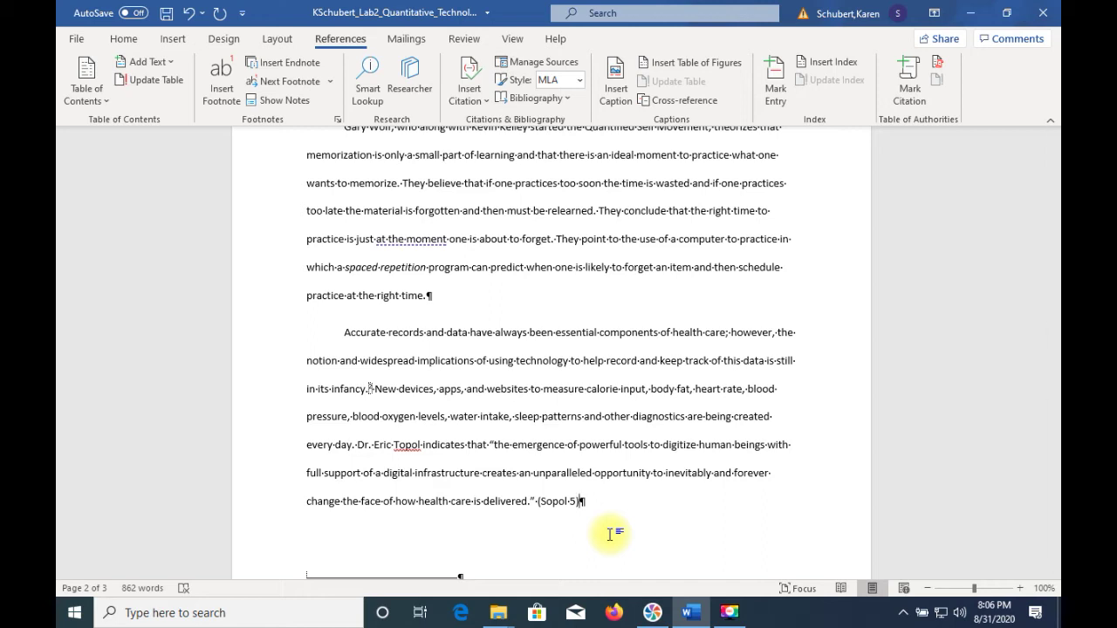
type(".")
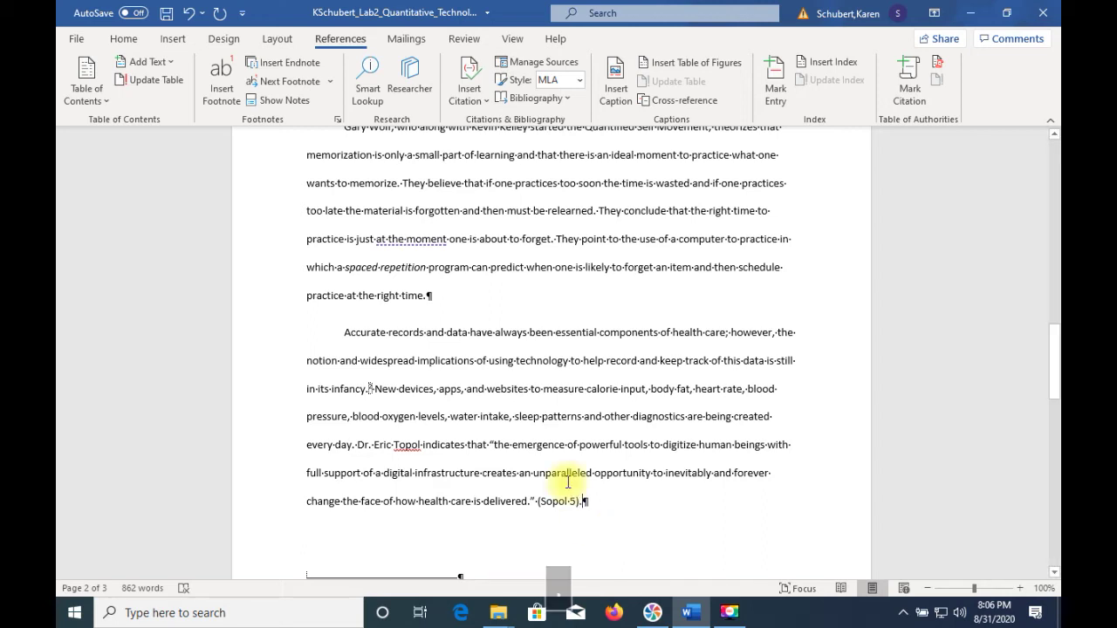
left_click(530, 501)
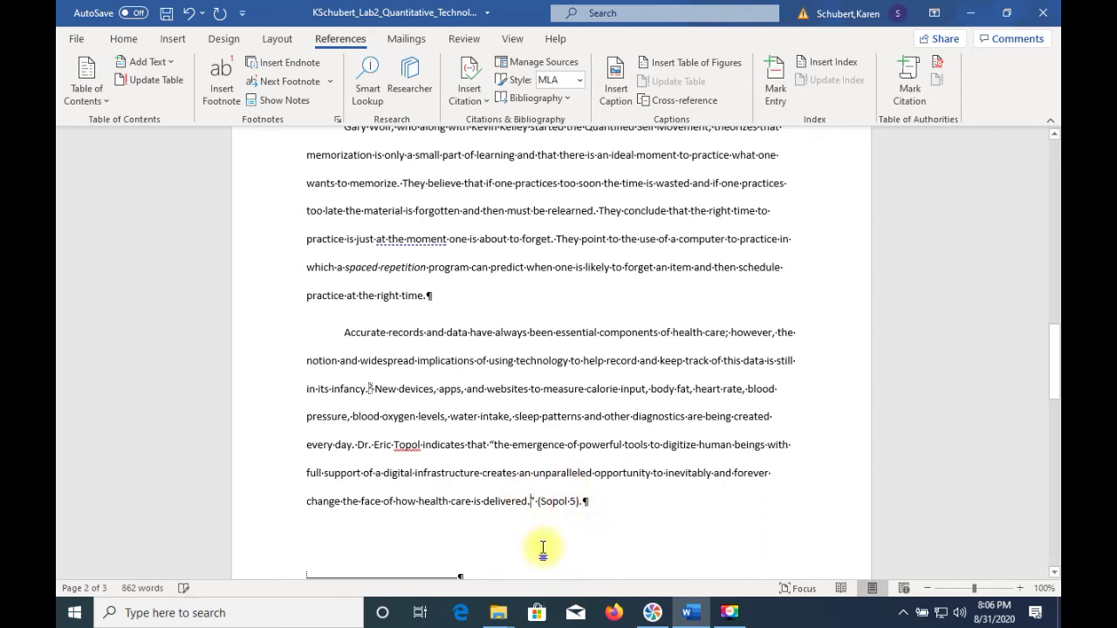
key("BackSpace")
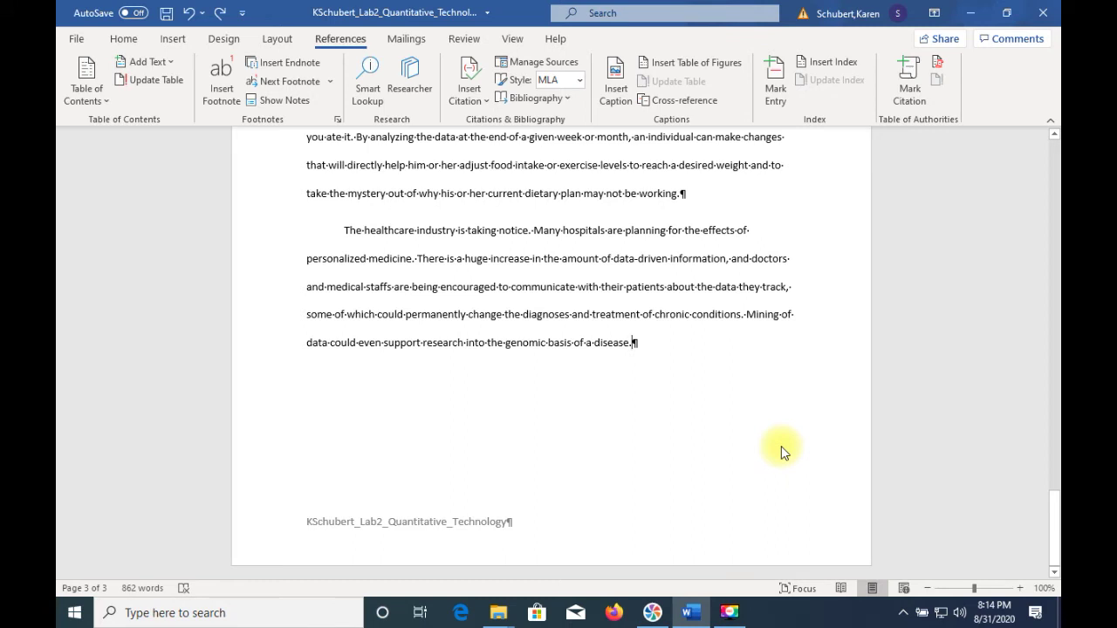
Step: Start a citation from a new source at the end of the document, after "genomic basis of a disease."
key("ctrl+End")
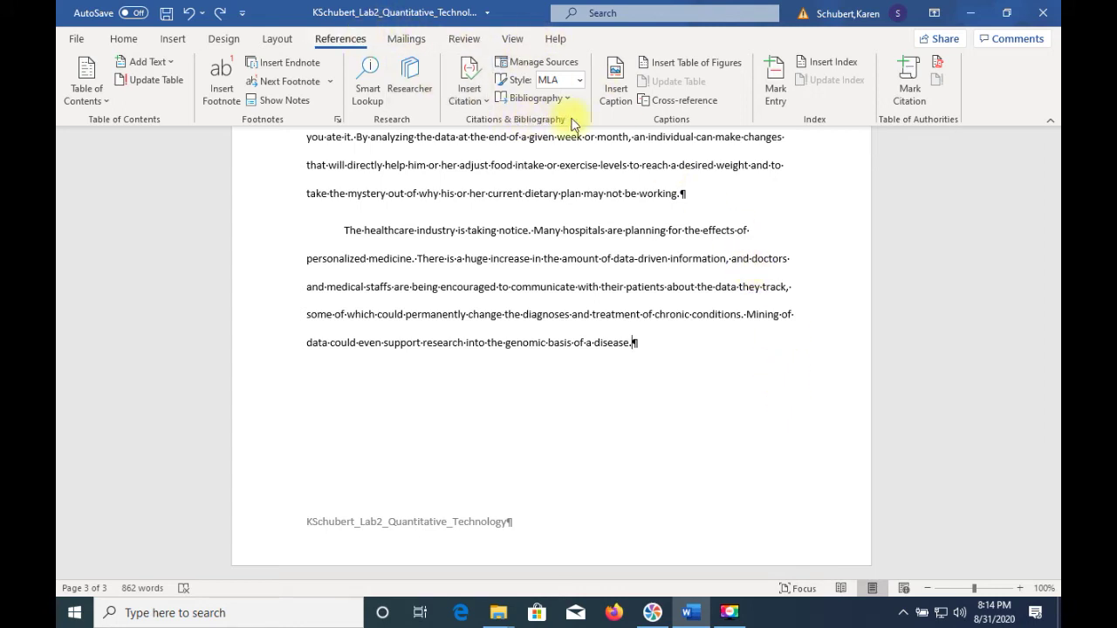
left_click(477, 80)
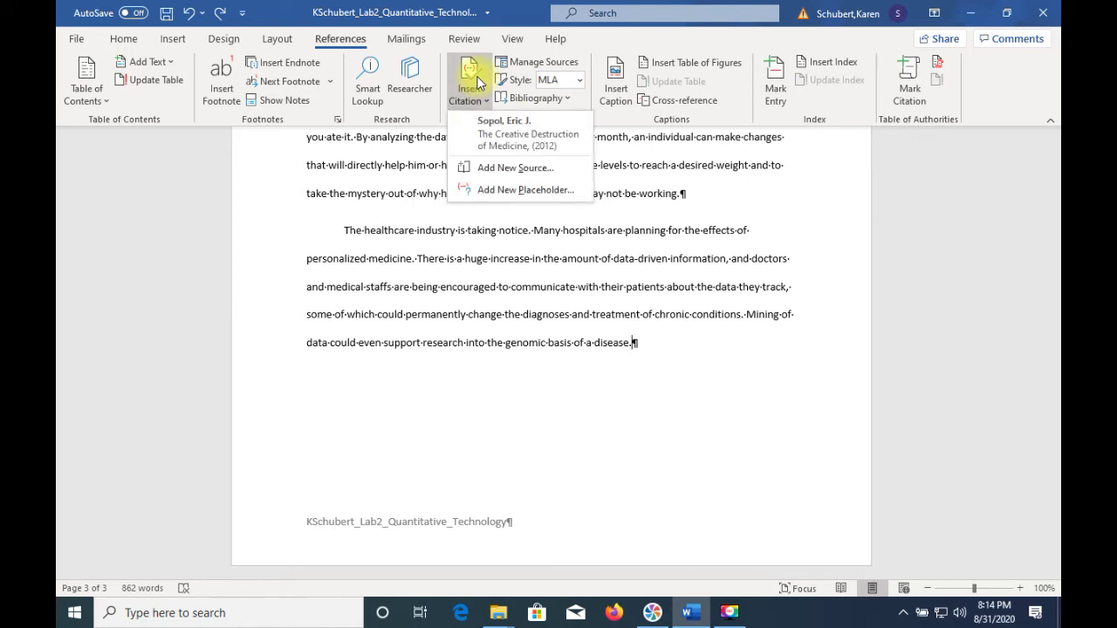
left_click(506, 169)
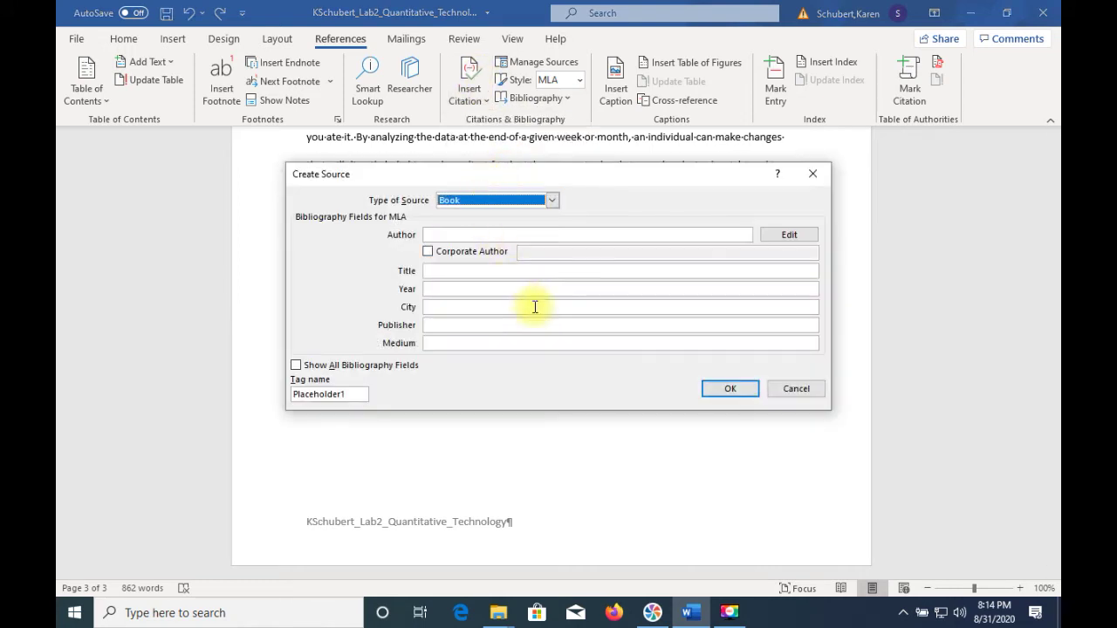
Step: Enter the names of the book's two authors in the new source, joined with "and"
left_click(507, 237)
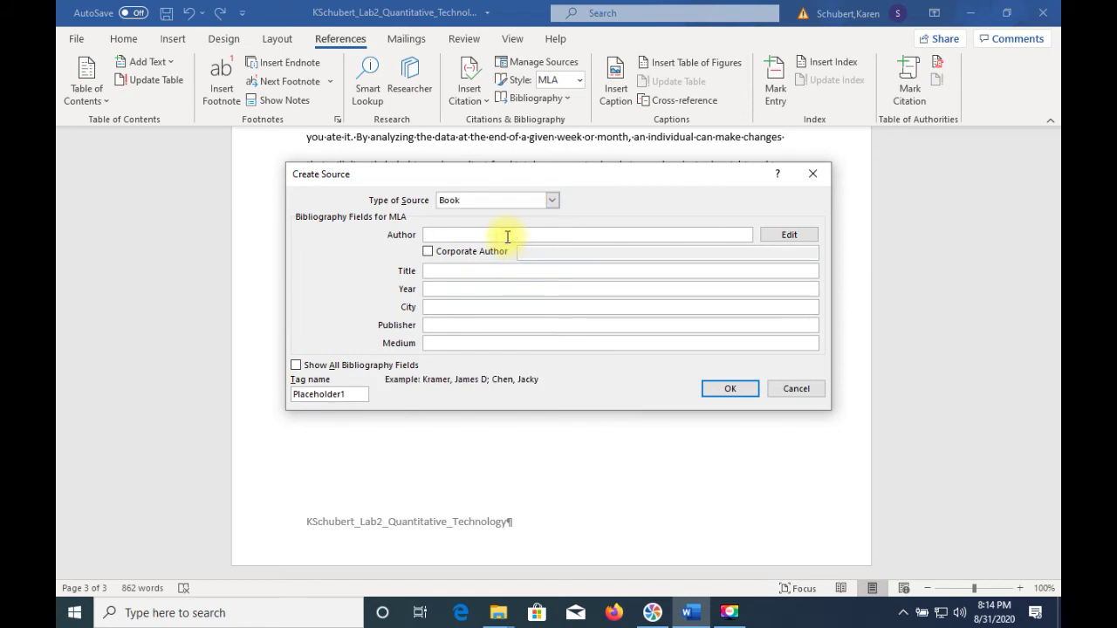
type("Gl")
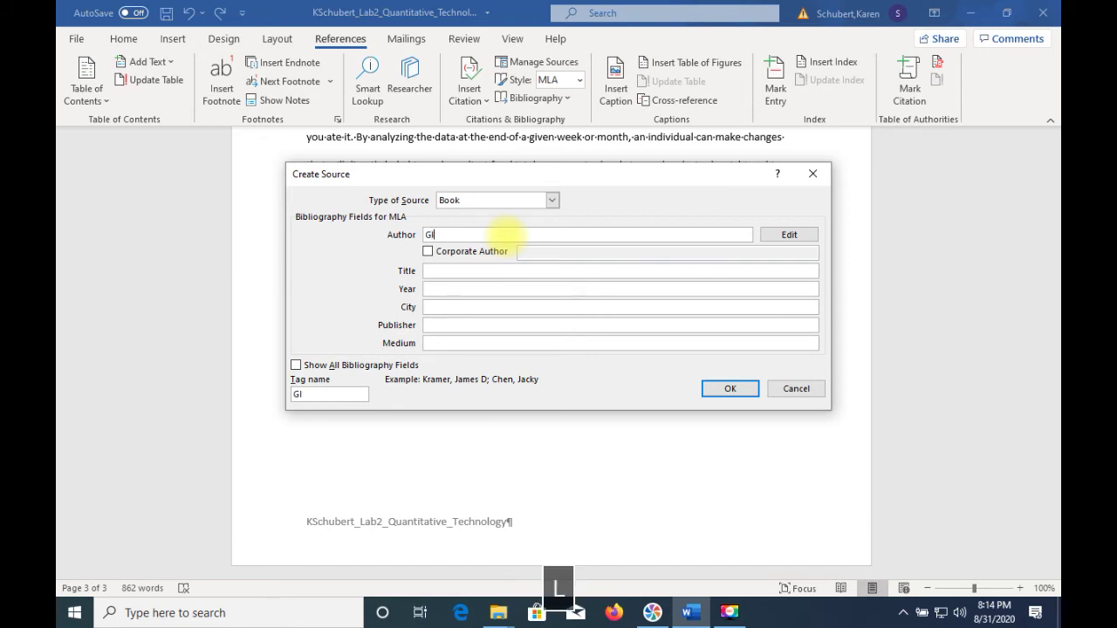
type("aser, ")
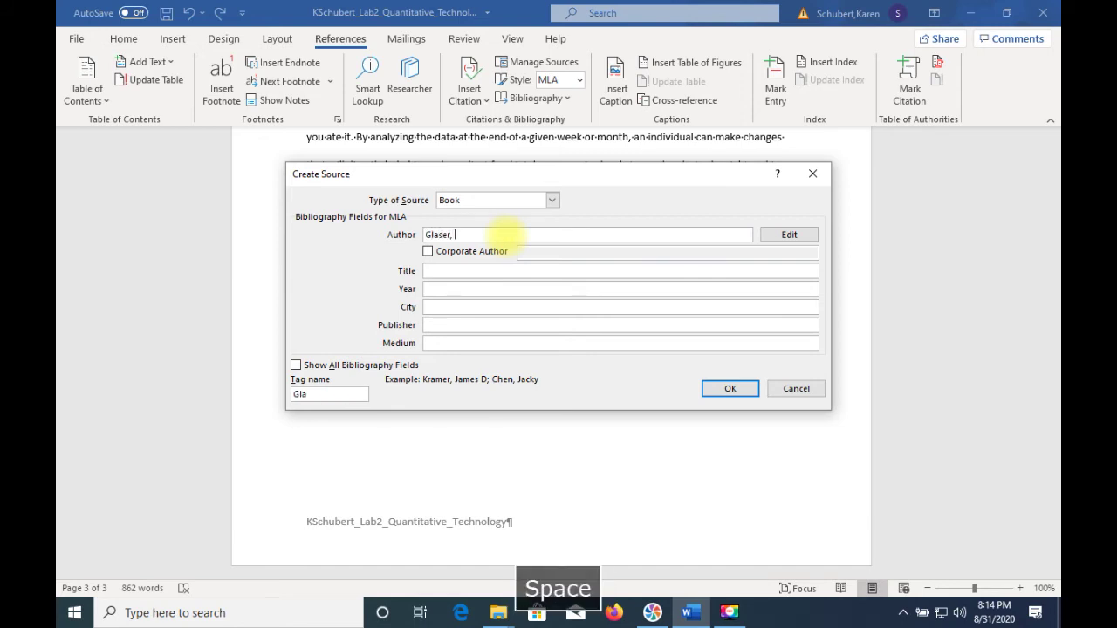
type("John P")
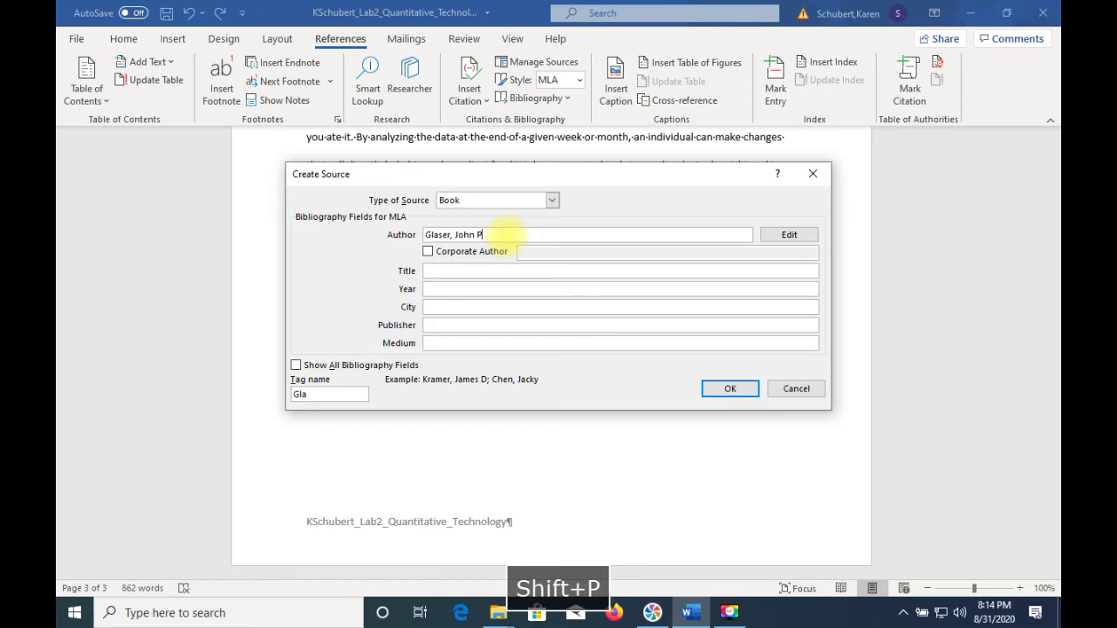
type(".,")
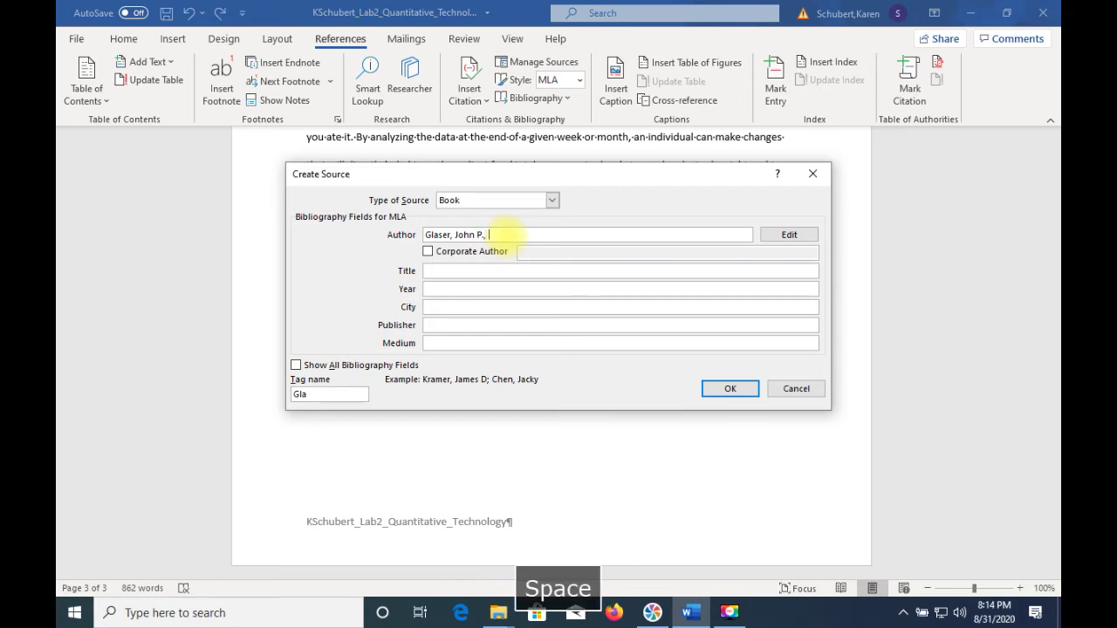
type(" ands")
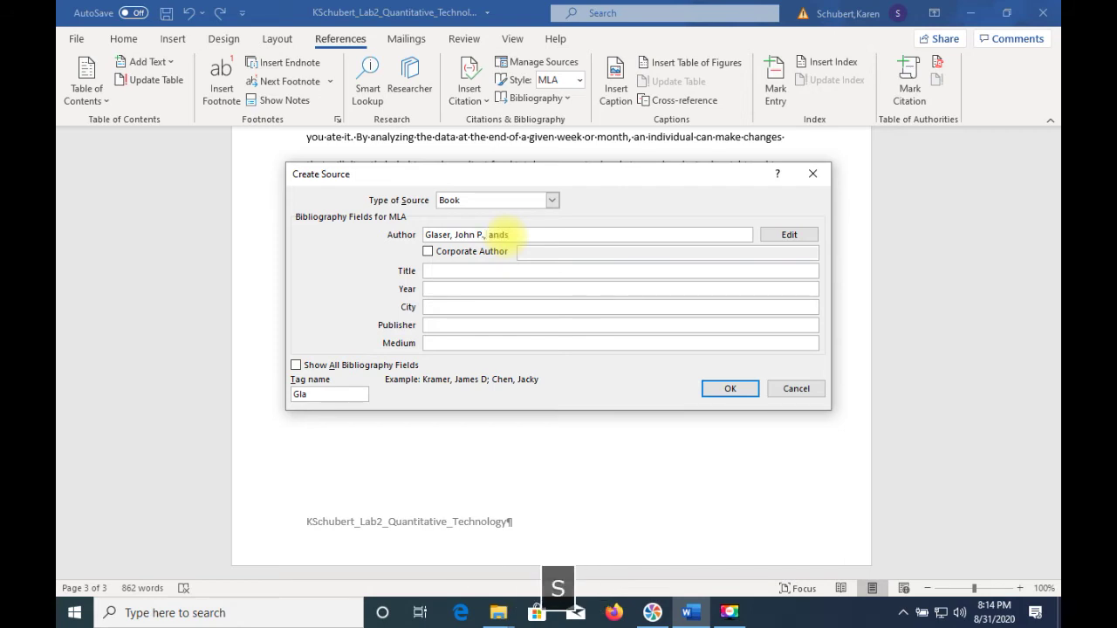
key("BackSpace")
type("XIU")
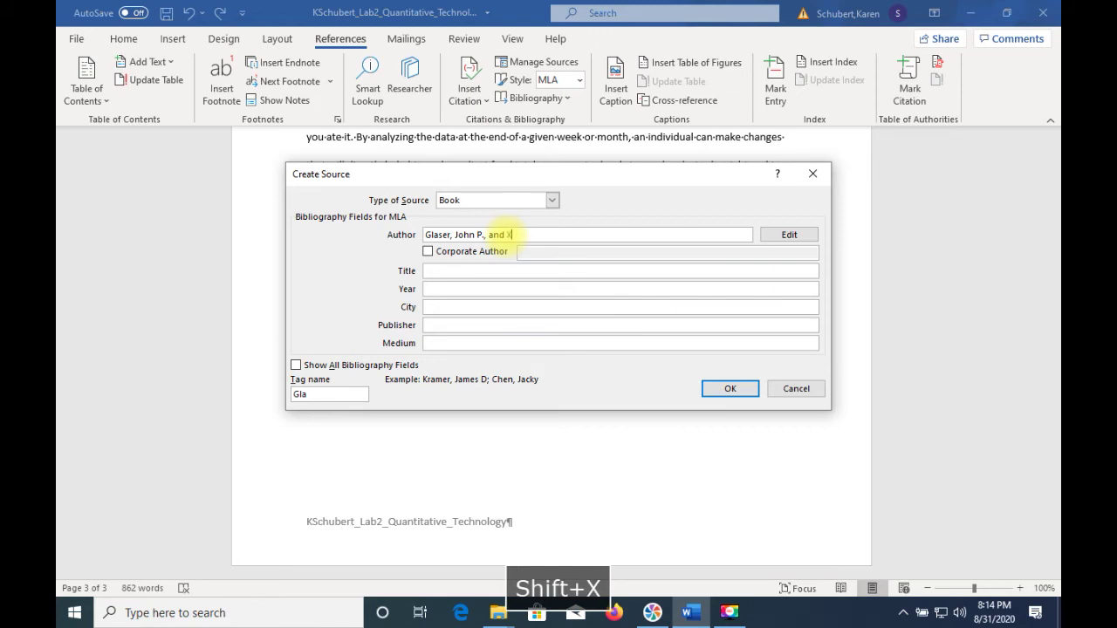
key("Caps_Lock")
type("IU")
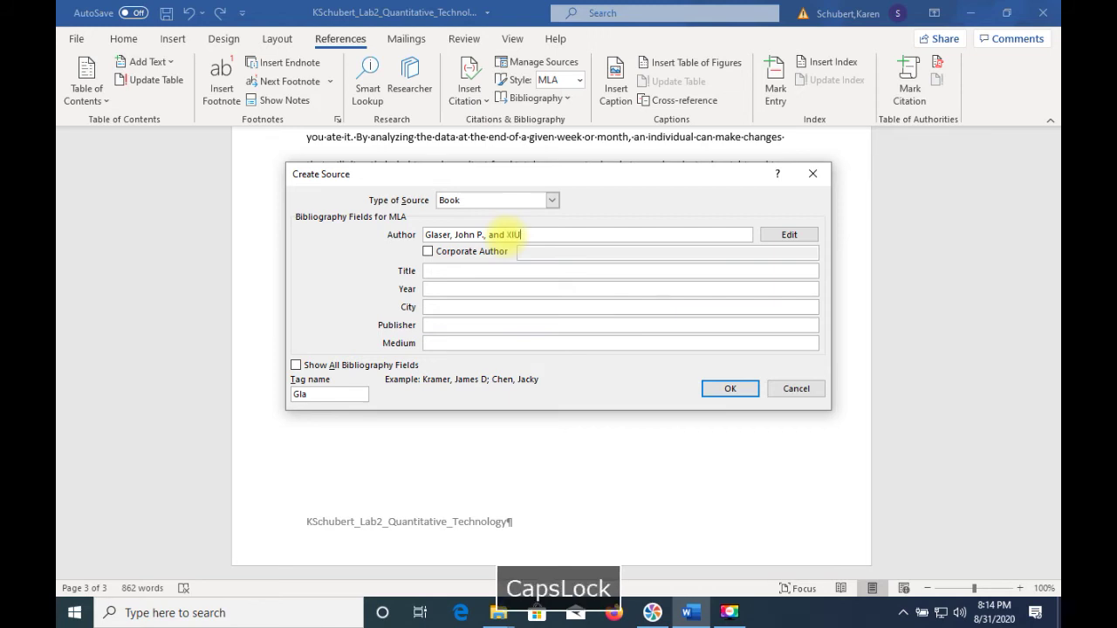
key("BackSpace")
key("BackSpace")
key("BackSpace")
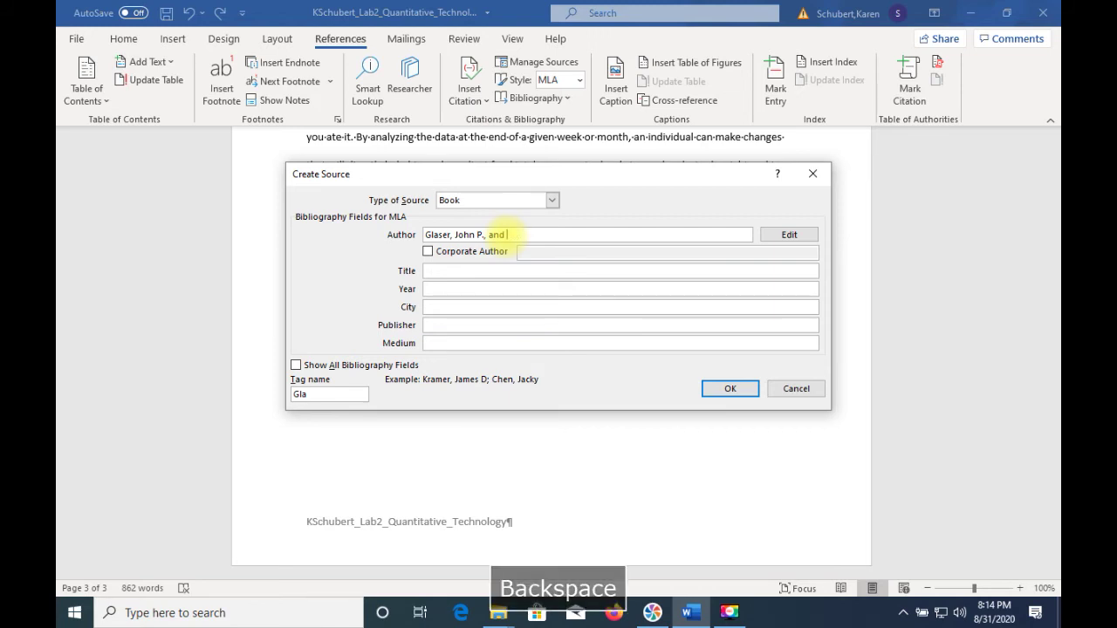
type("Claudia ")
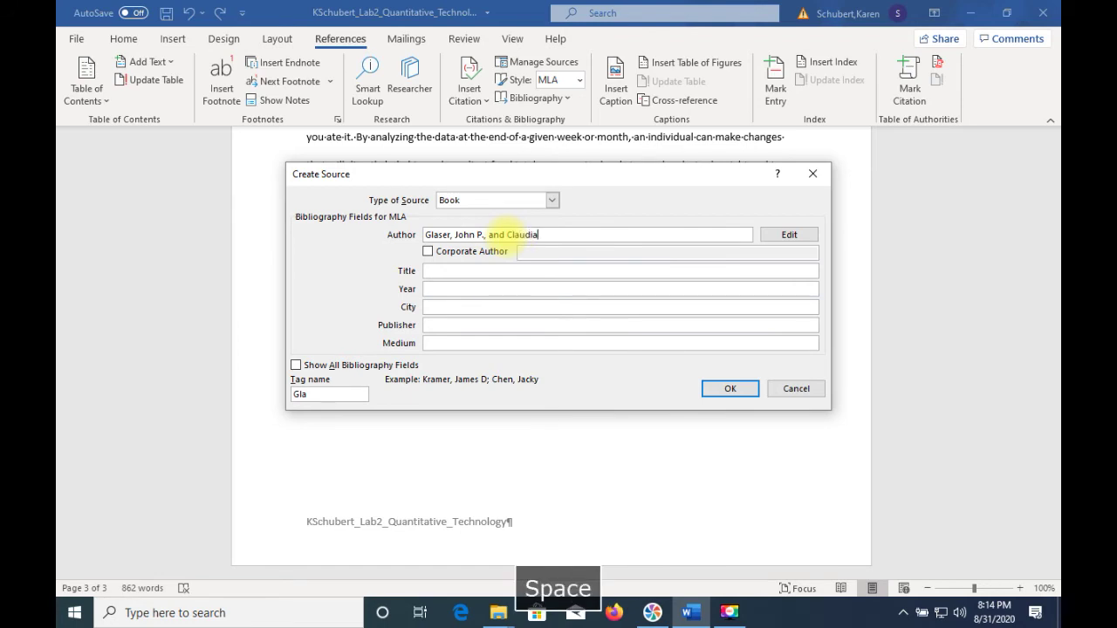
type("S")
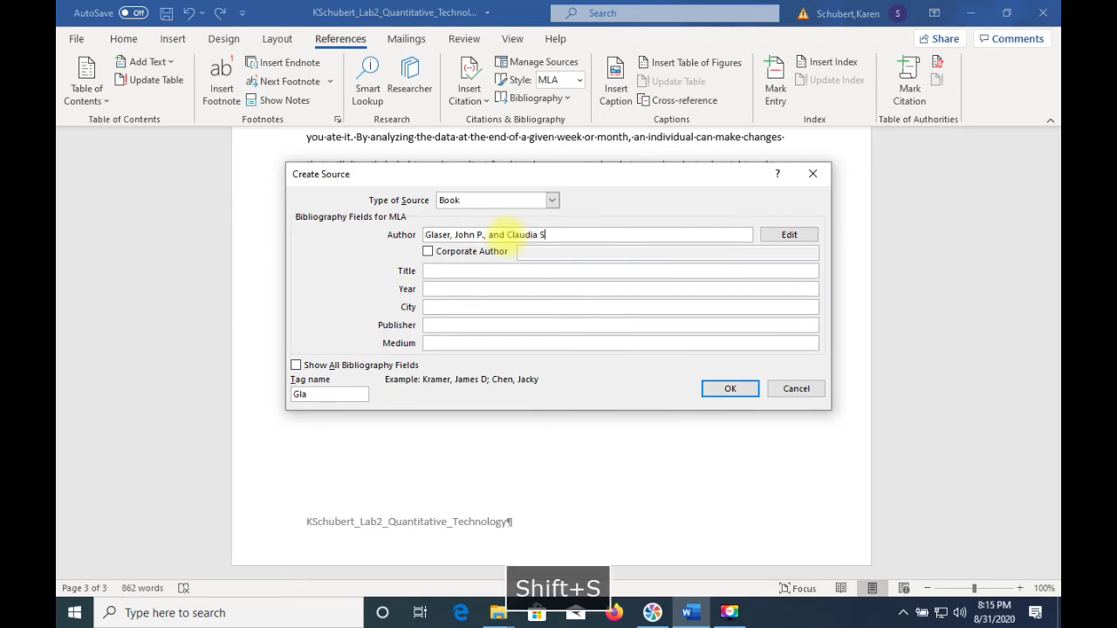
type("alzberg")
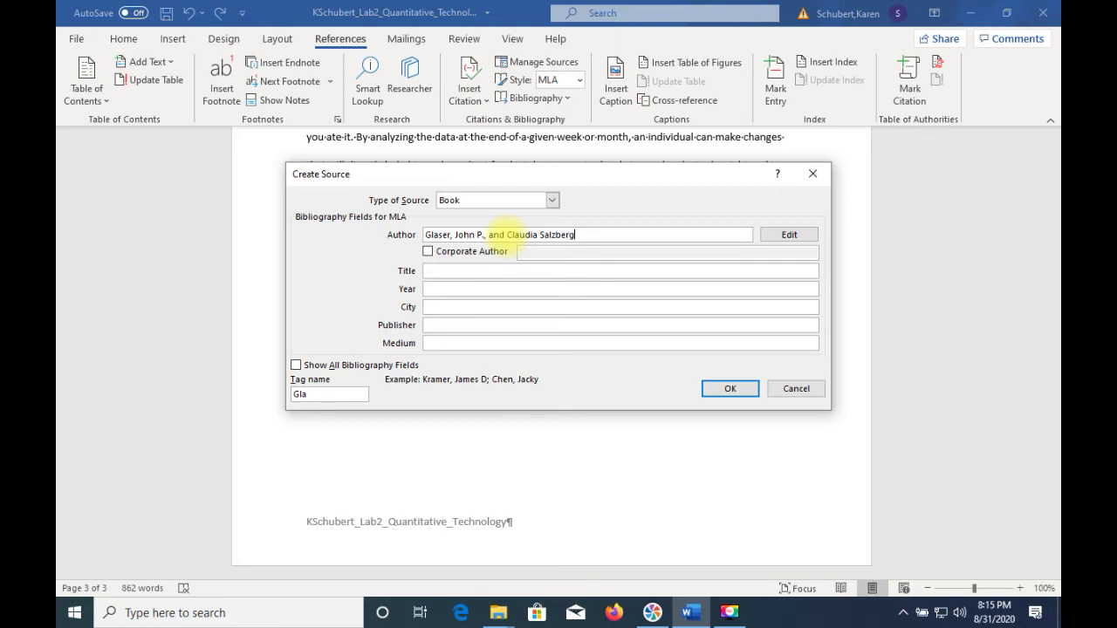
Step: Set the source's title to "The Strategic Application of Information Technology in Health Care Organizations"
left_click(449, 273)
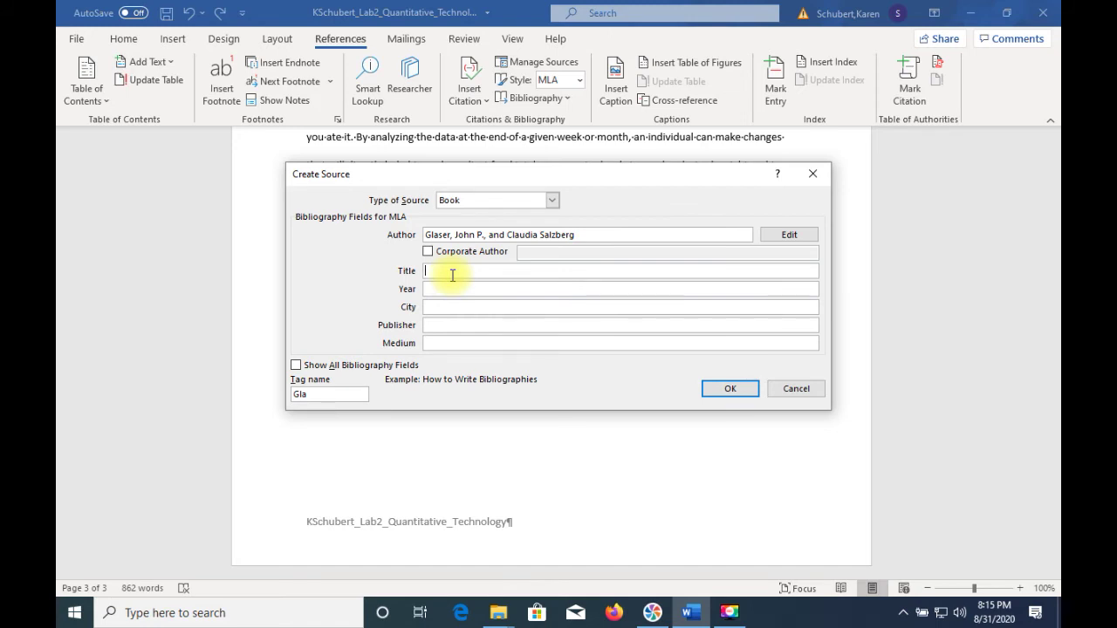
type("The ")
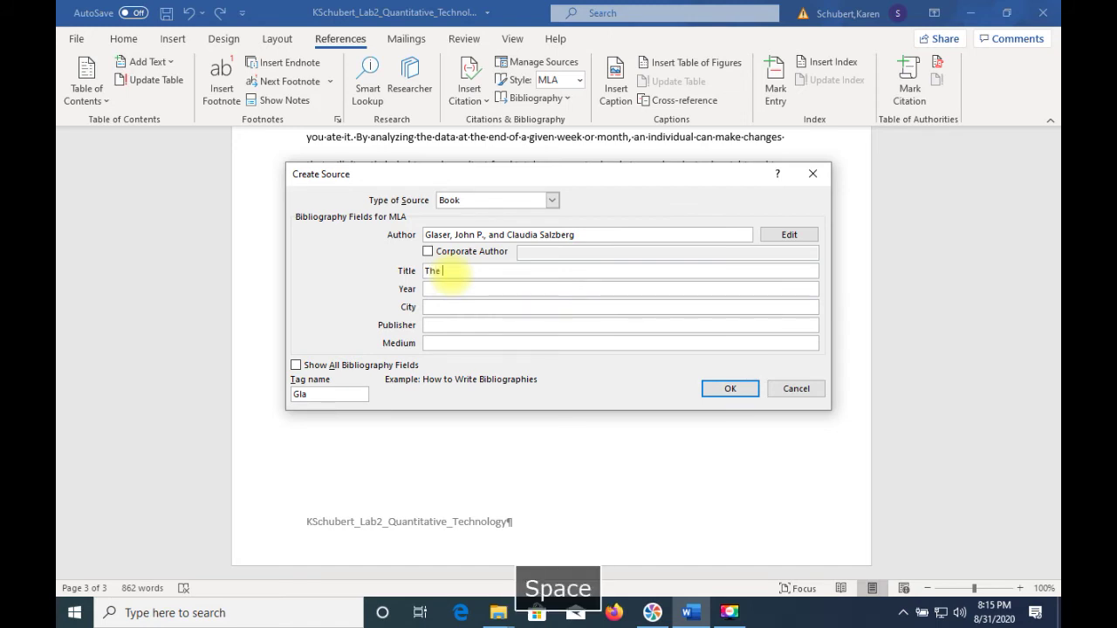
type("Strat")
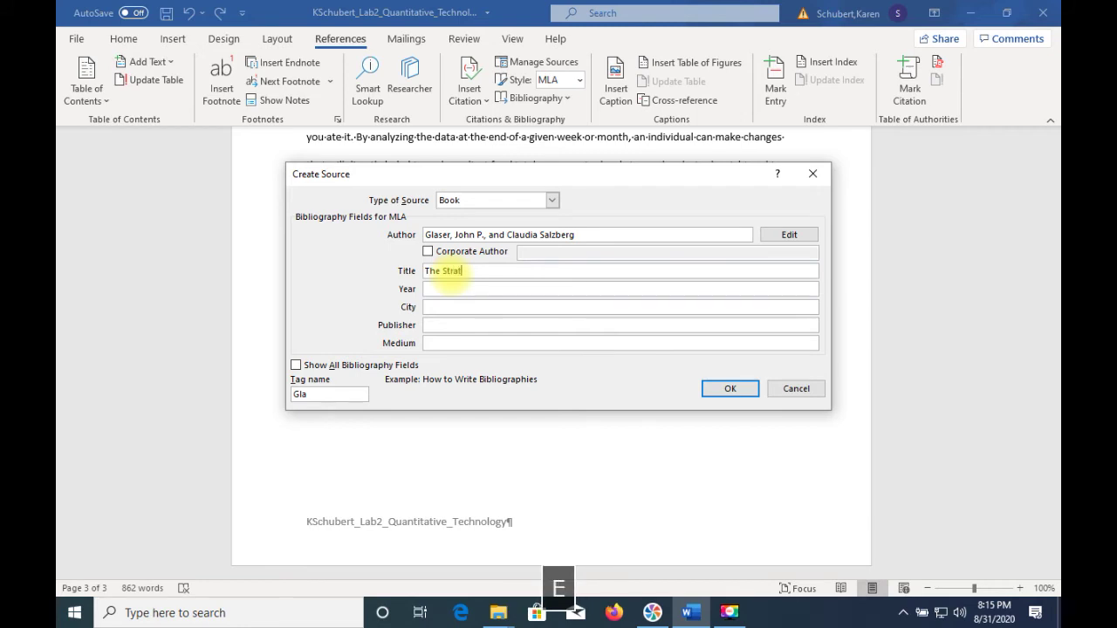
type("egic ")
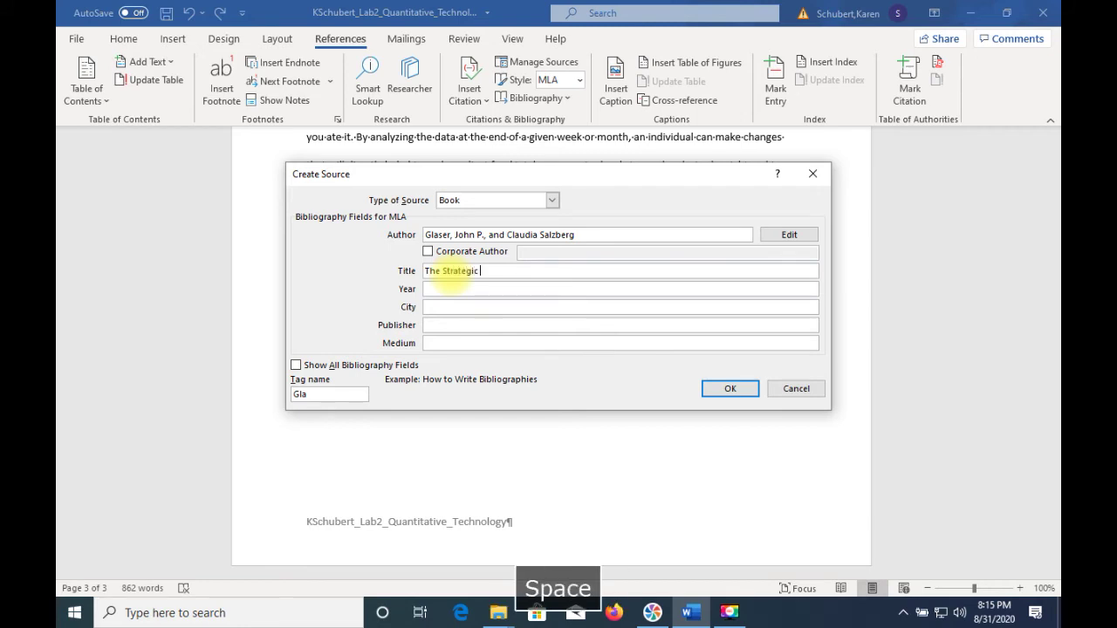
type("Applicaio")
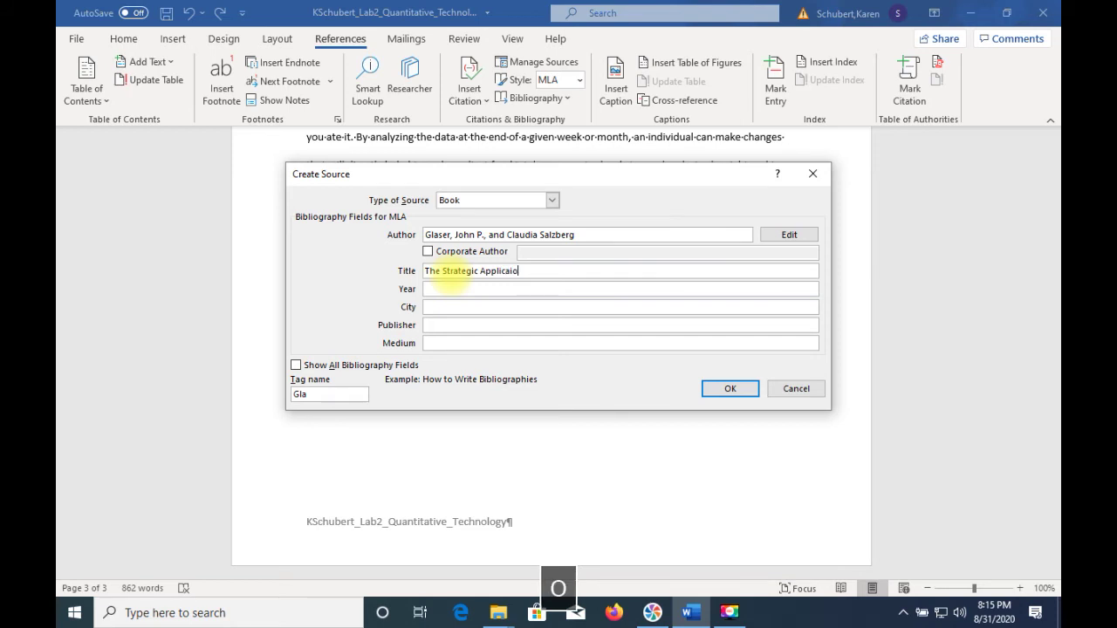
key("BackSpace")
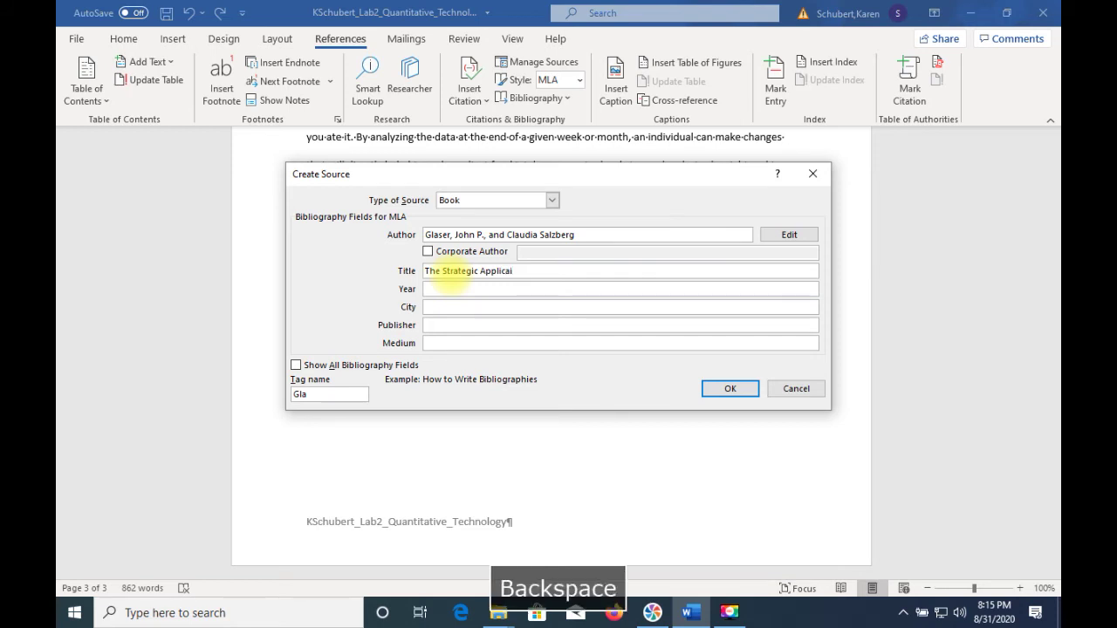
type("on of Infomr")
key("BackSpace")
key("BackSpace")
type("rmation ")
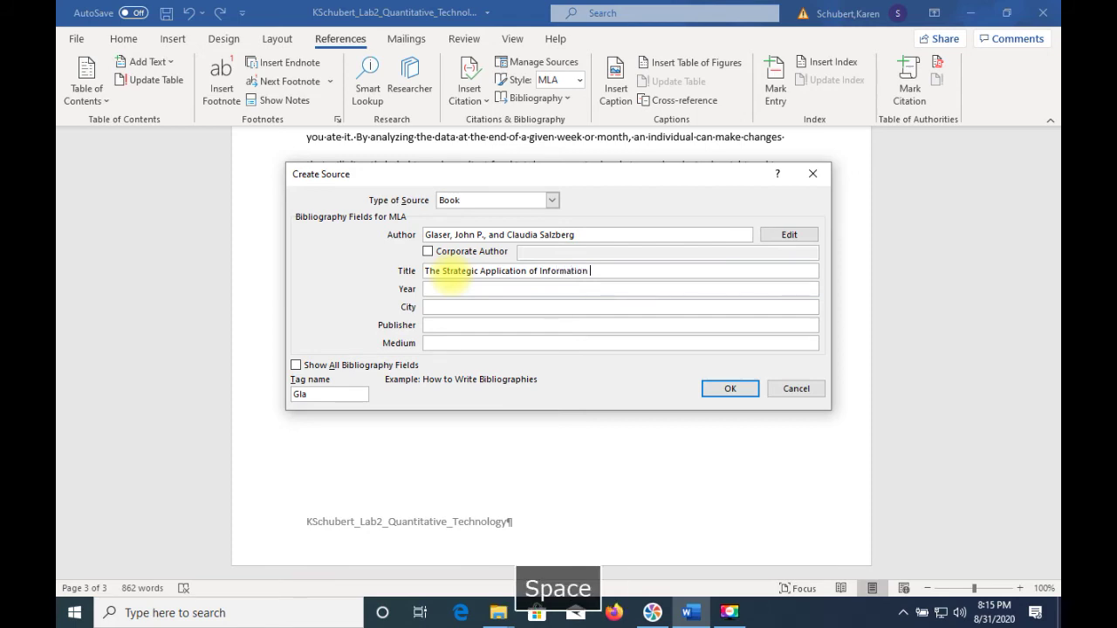
type("Technology in")
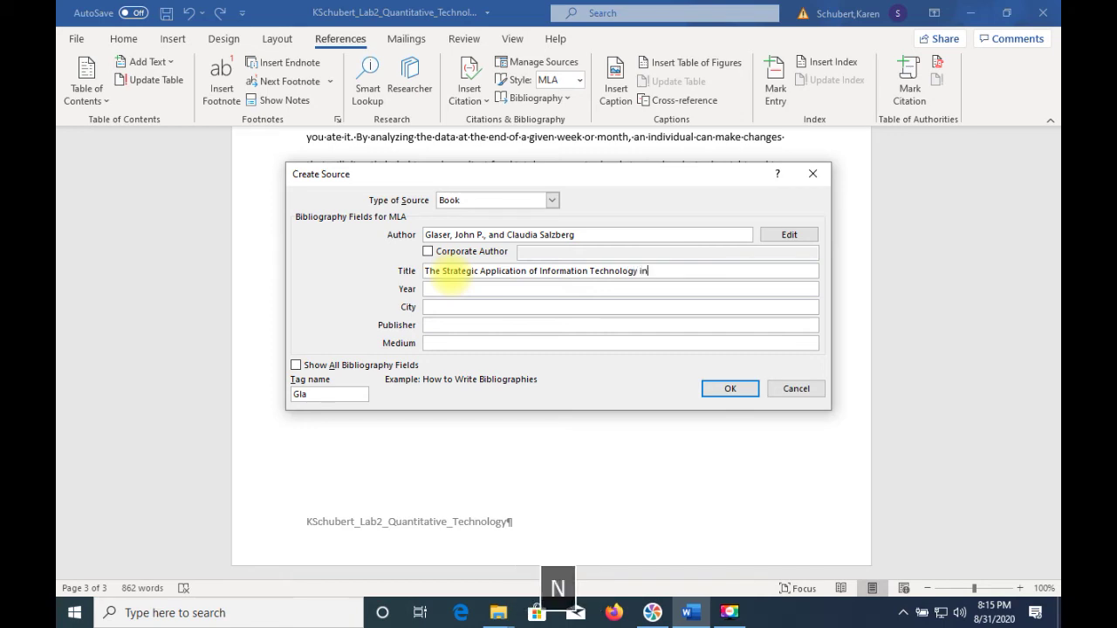
type(" Heal")
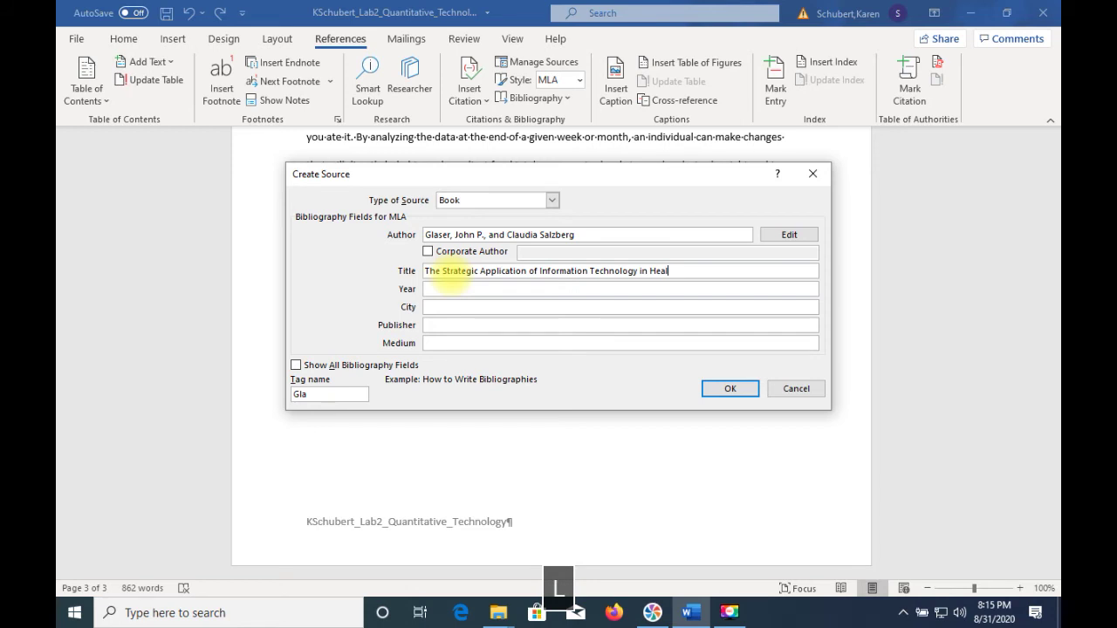
type("th Care Organizations")
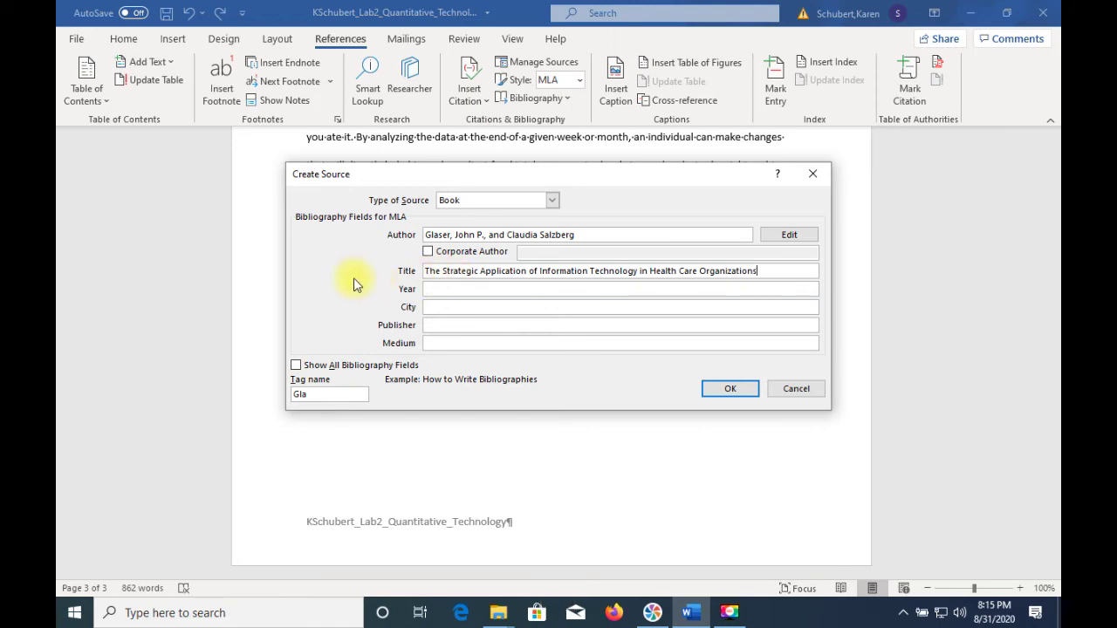
Step: Set the source's year to 2011 and its city to San Francisco
left_click(472, 291)
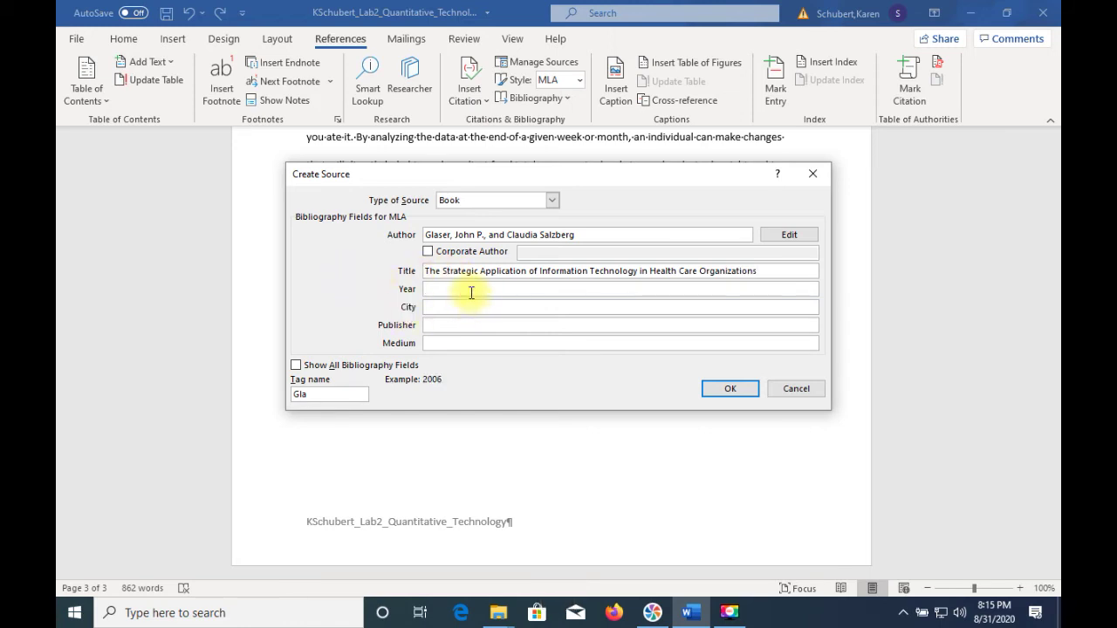
type("2011")
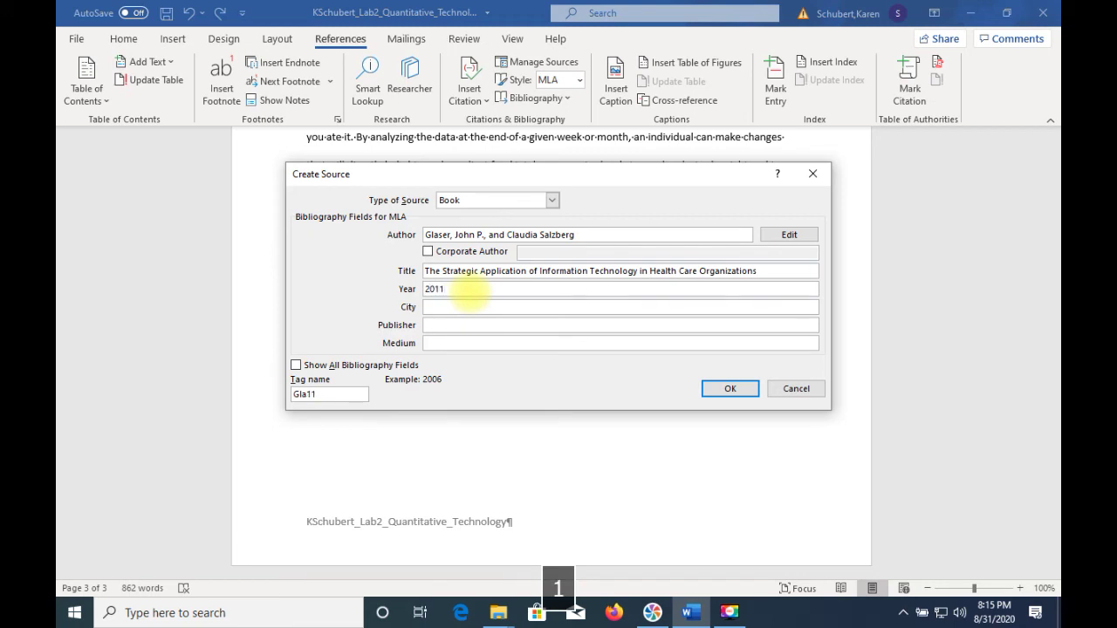
left_click(487, 311)
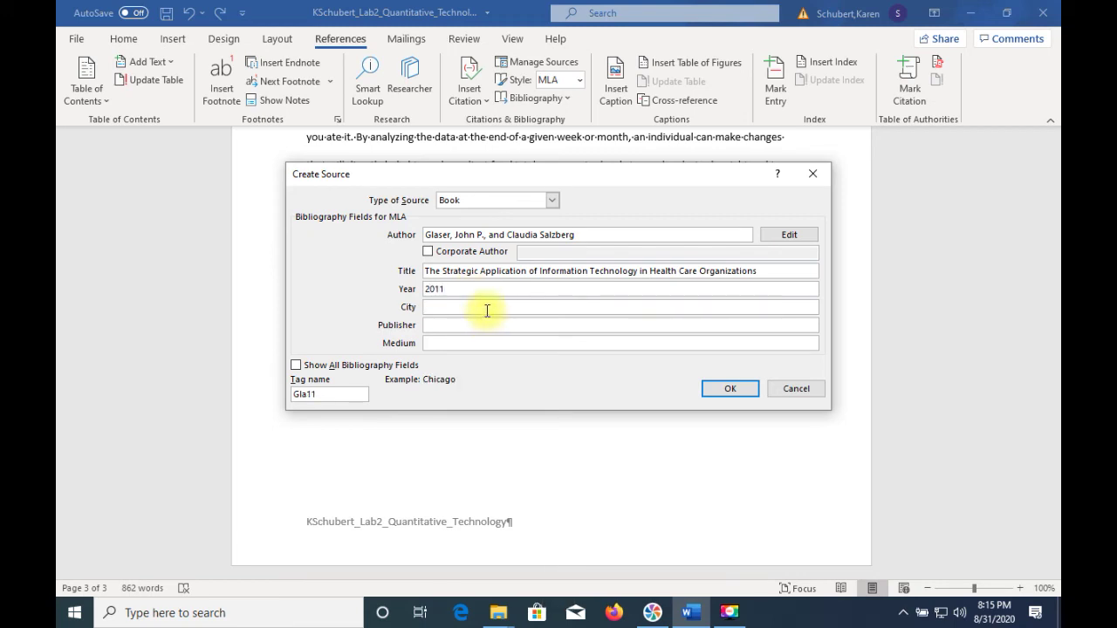
type("San ")
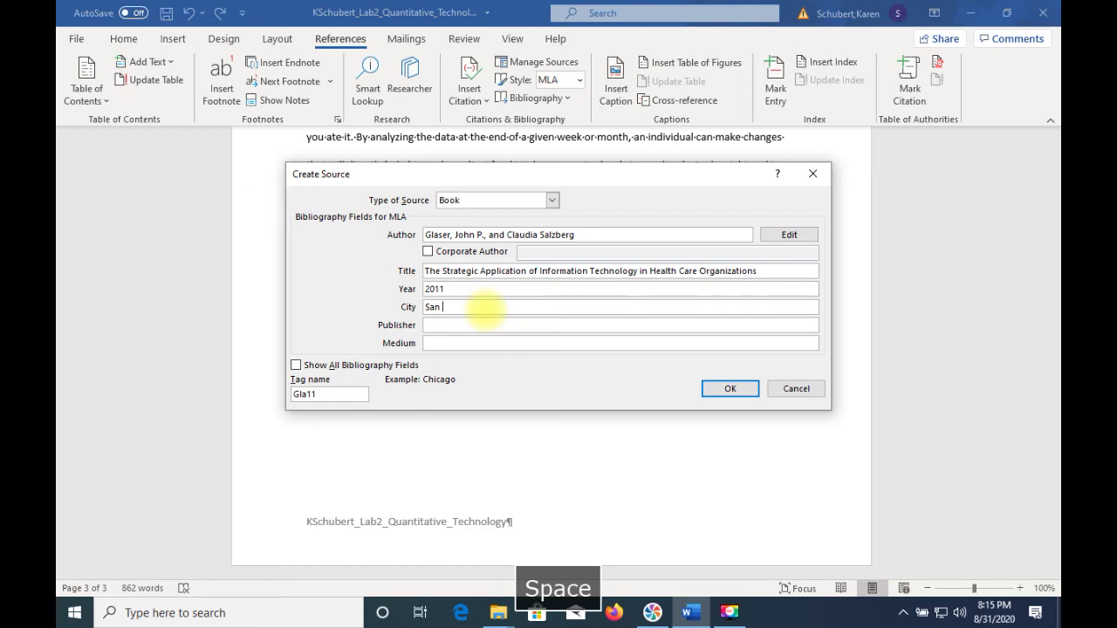
type("Francisco")
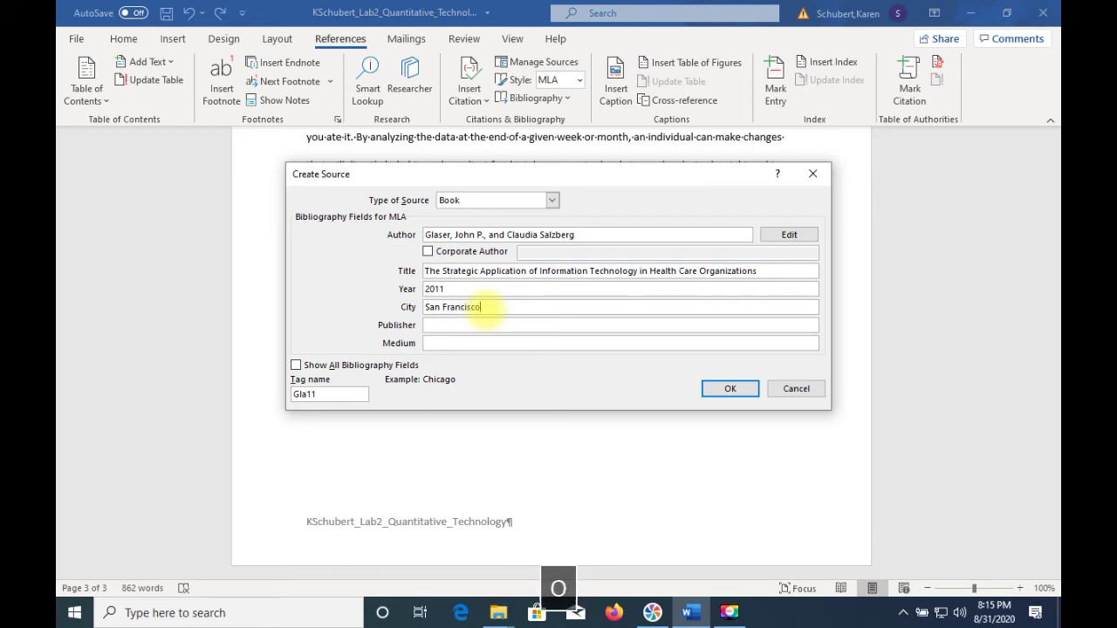
Step: Set the source's publisher to Jossey-Bass and its medium to Print, and insert the citation
left_click(471, 323)
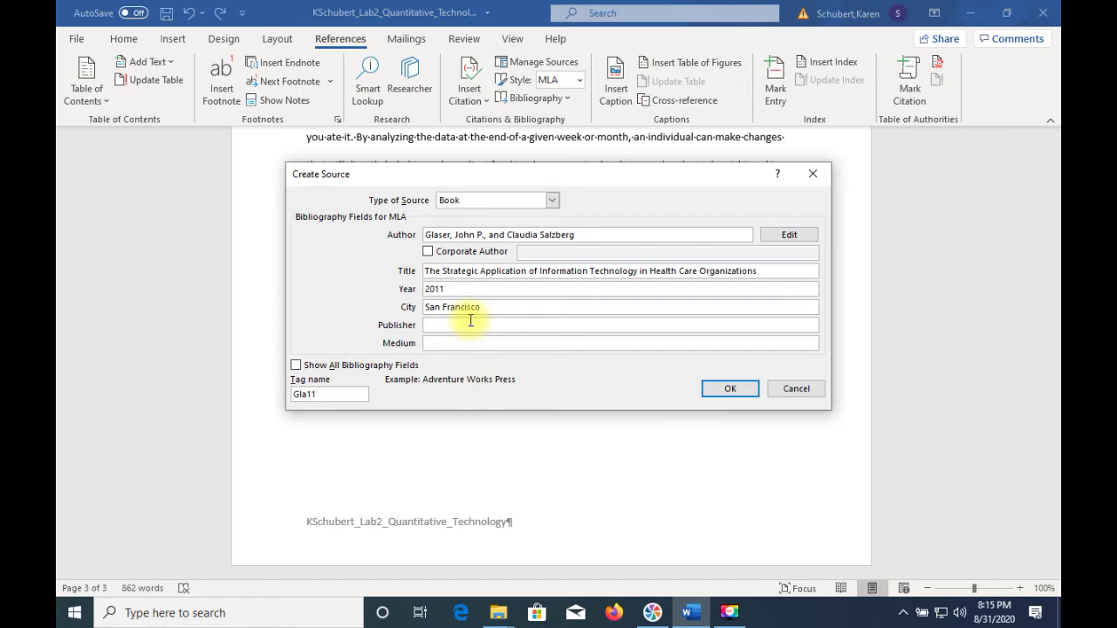
type("Jossey-Bass")
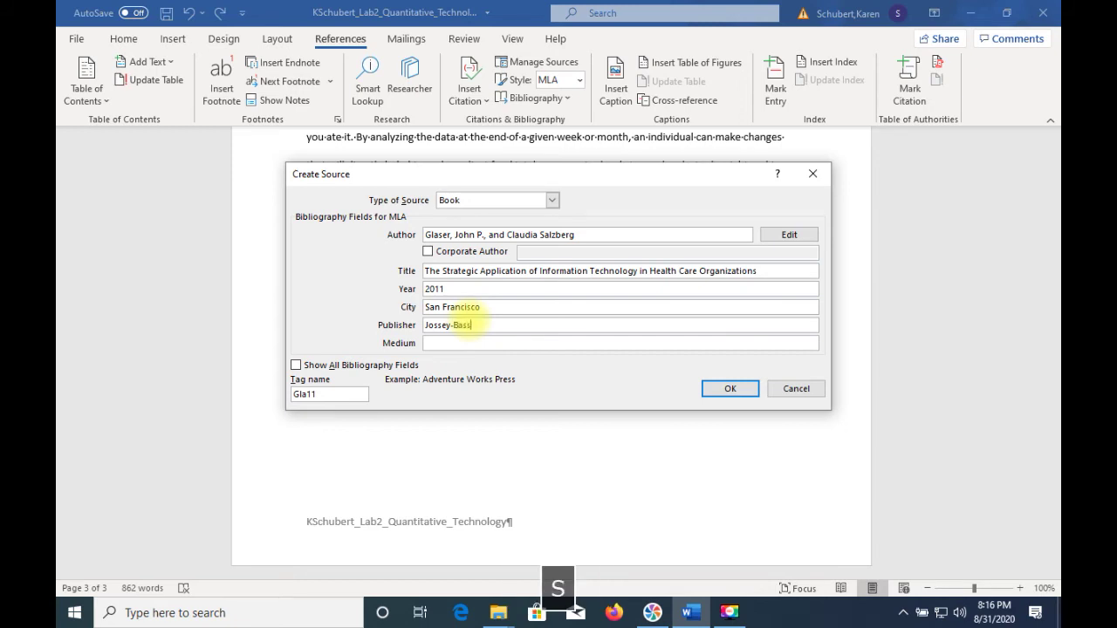
left_click(453, 344)
type("Print")
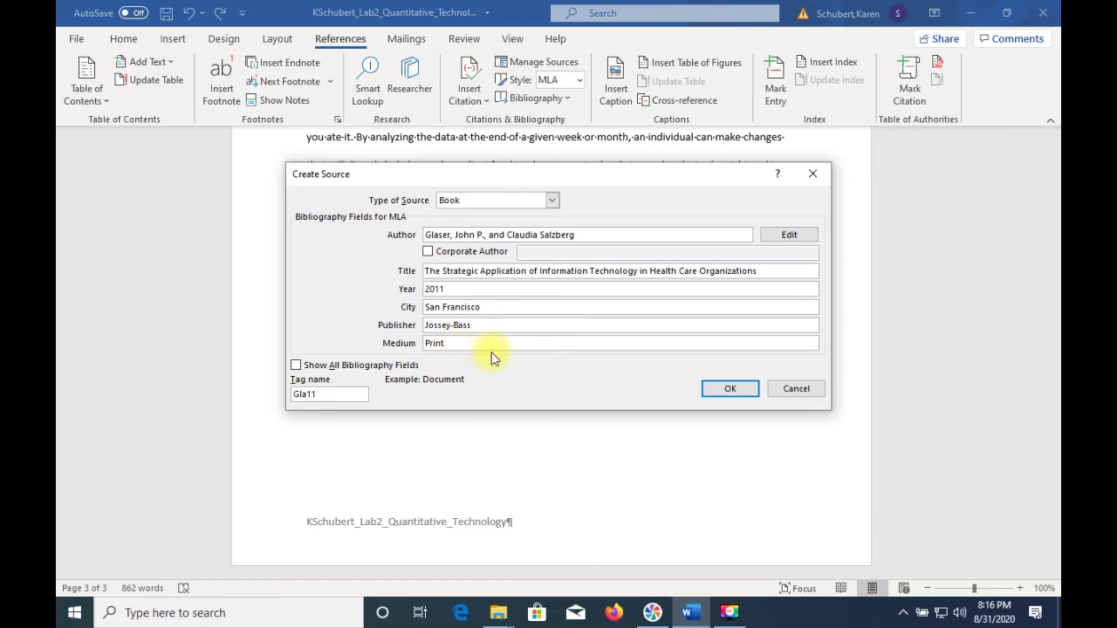
left_click(716, 392)
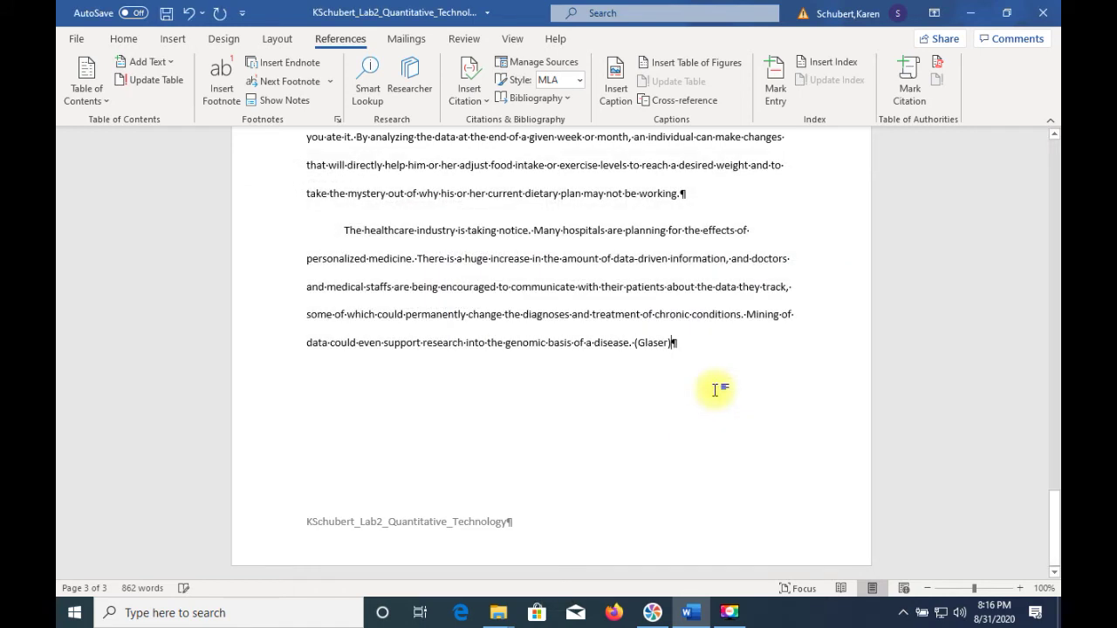
Step: Add page number 28 to the book citation at the end of the last paragraph
left_click(655, 345)
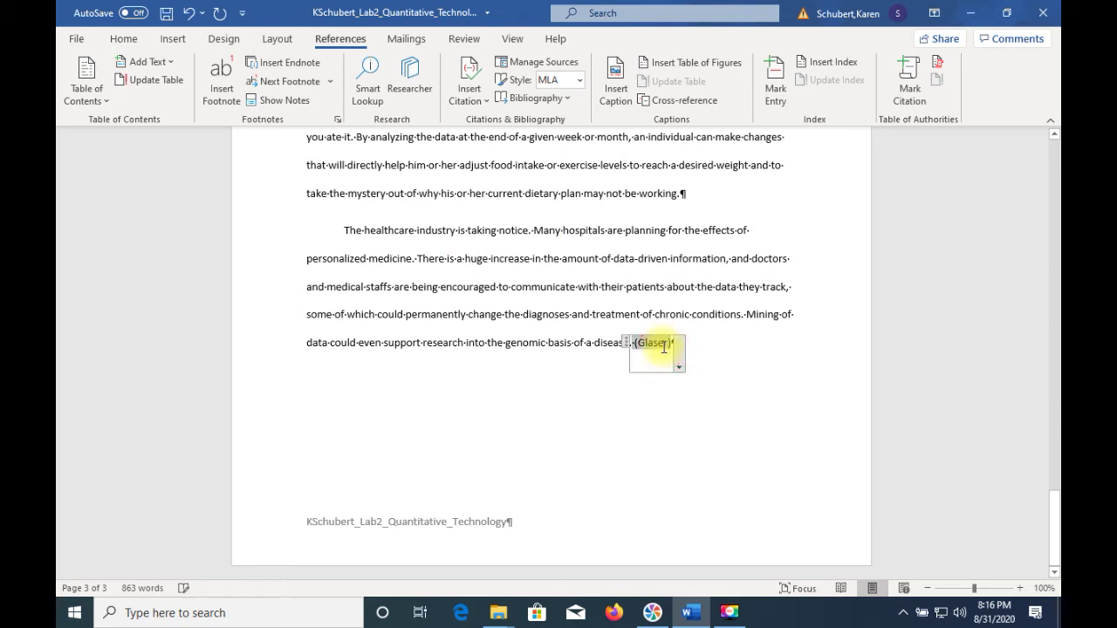
left_click(679, 366)
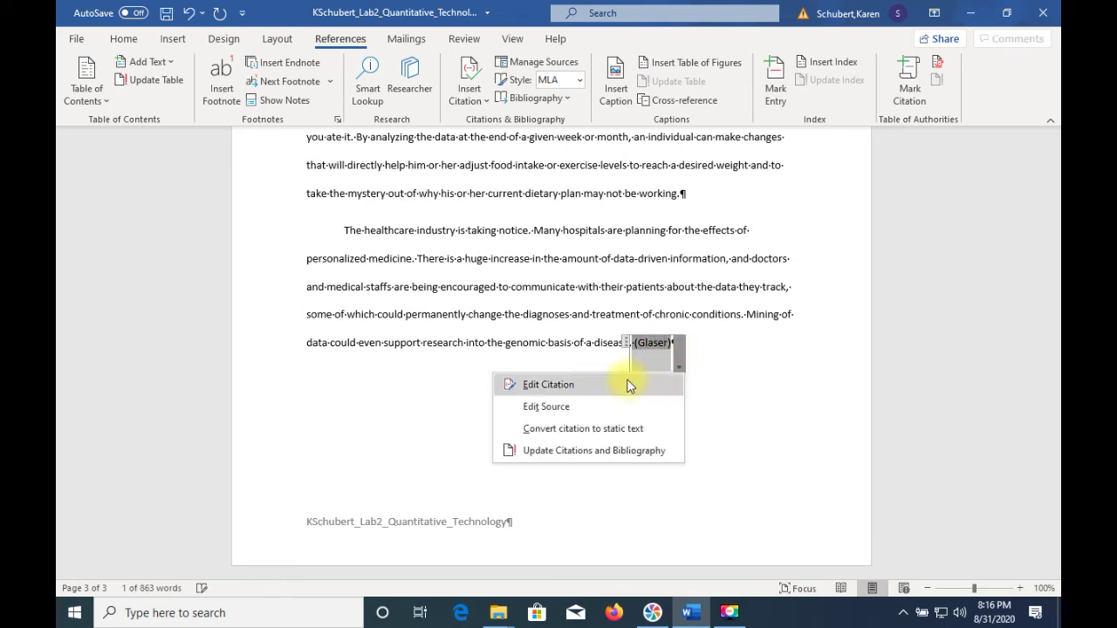
left_click(598, 384)
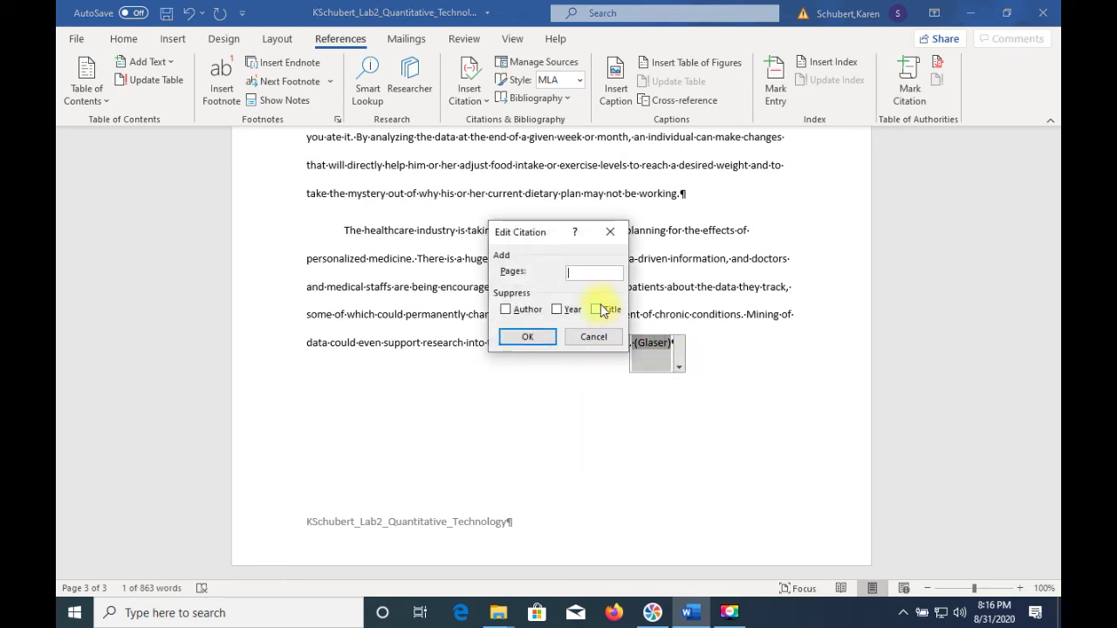
left_click(599, 274)
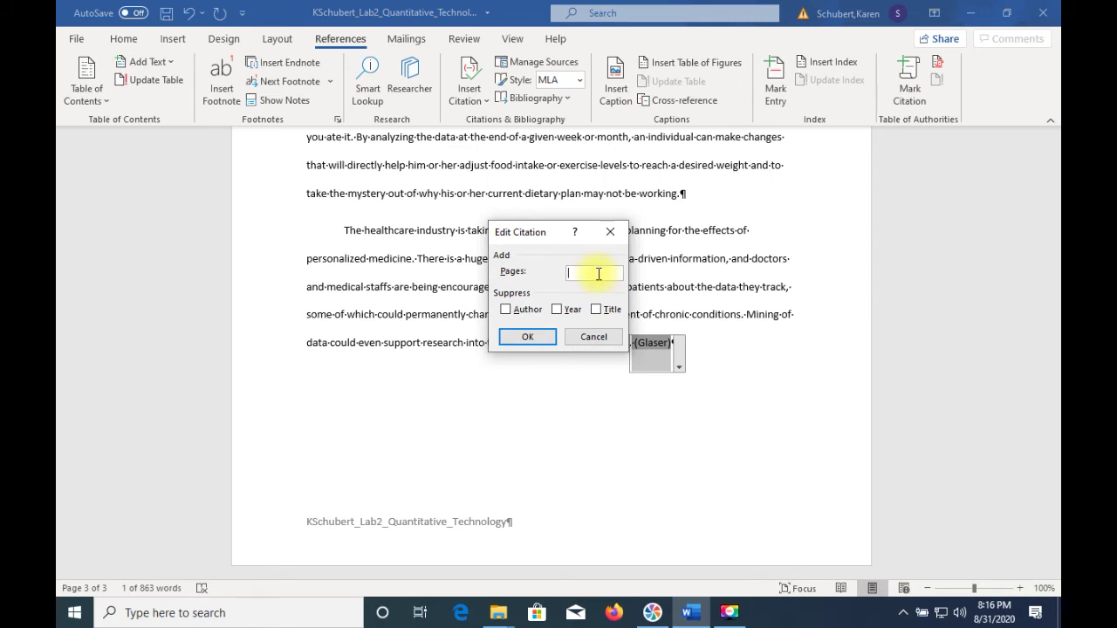
type("28")
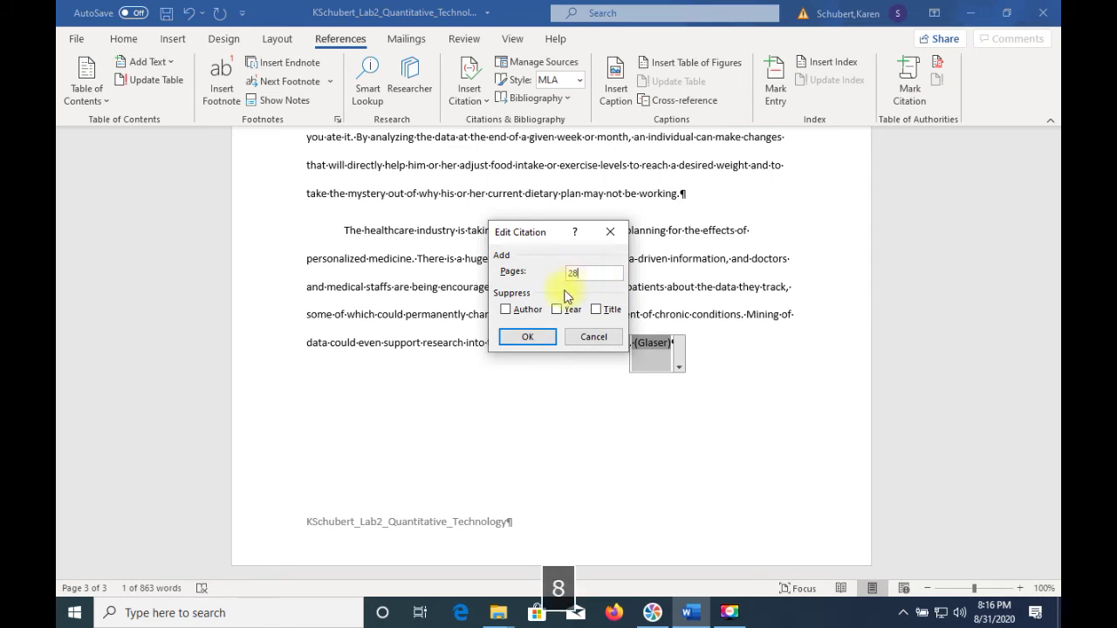
left_click(529, 338)
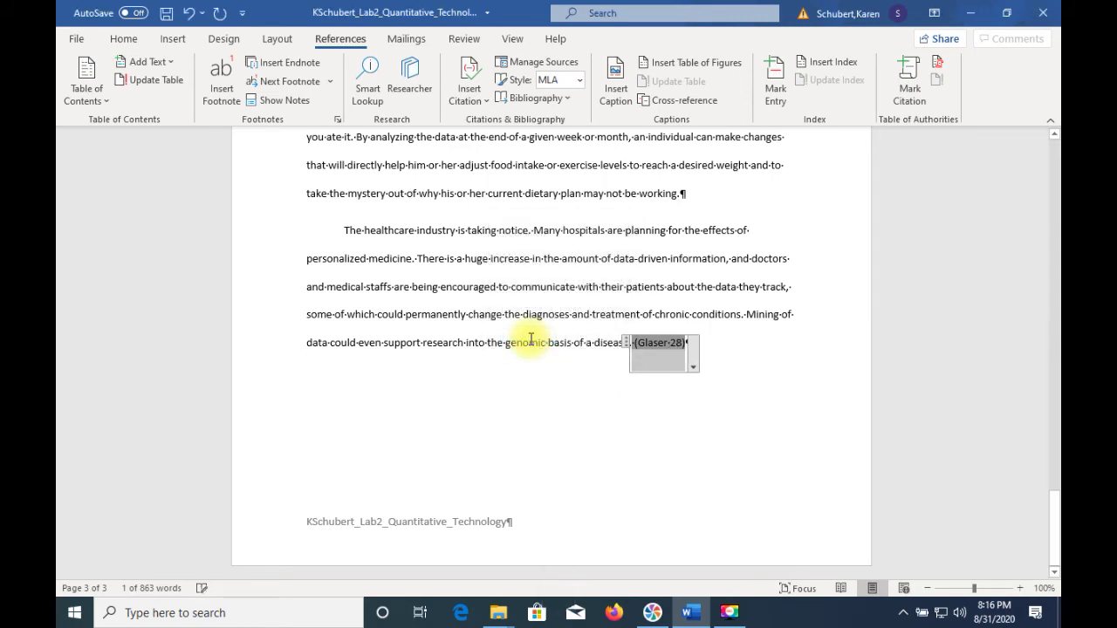
Step: Add a period after the citation ending the last paragraph and delete the period before it, leaving one space after "disease"
left_click(791, 365)
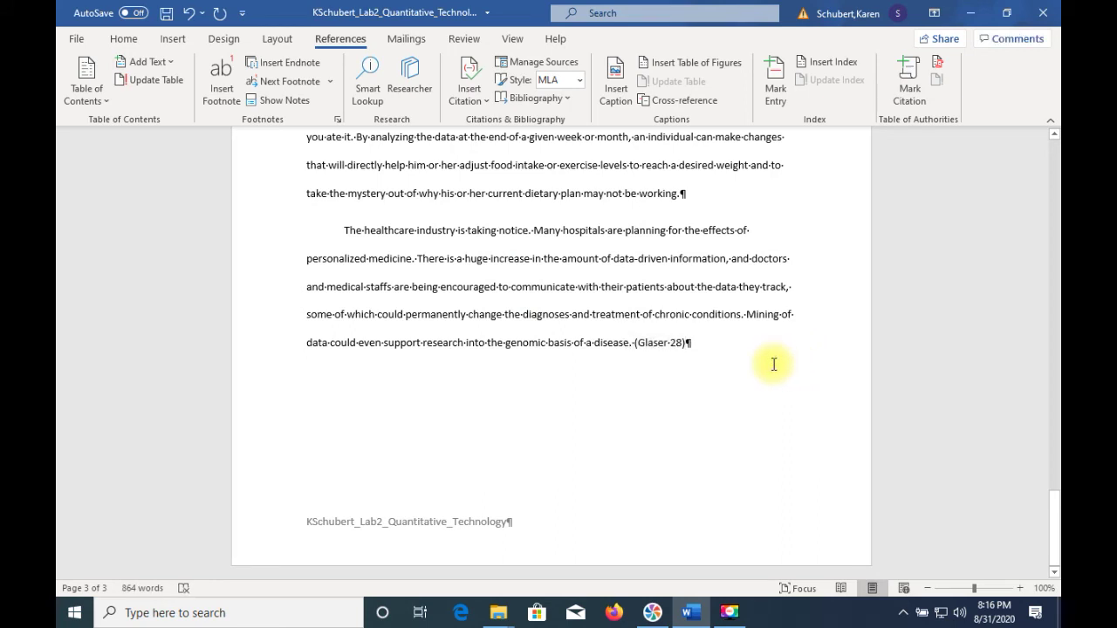
type(".")
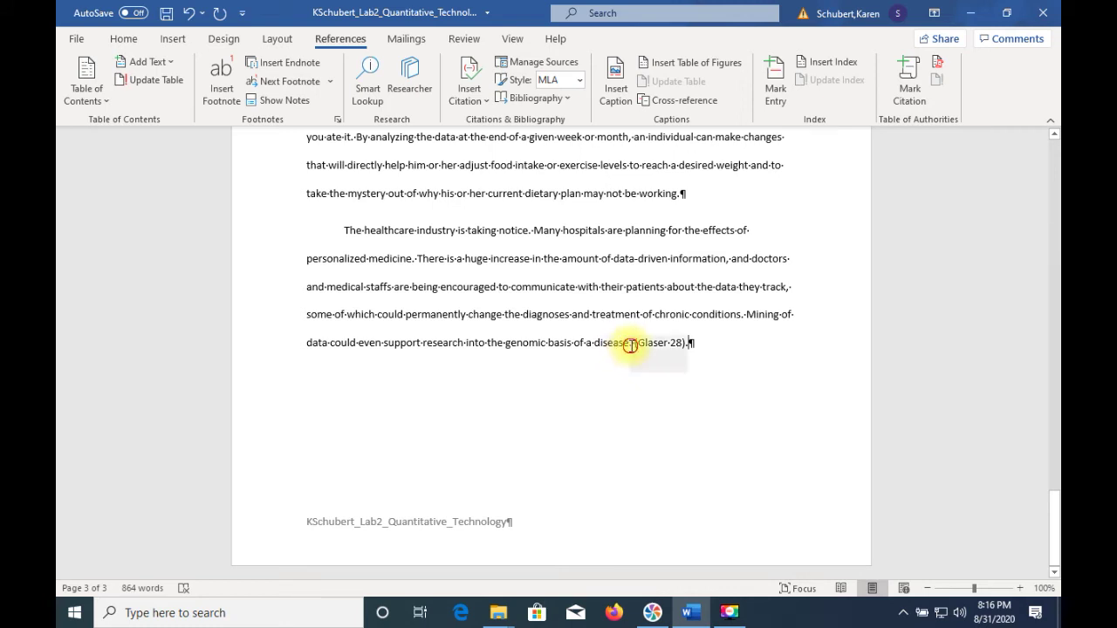
key("BackSpace")
key("BackSpace")
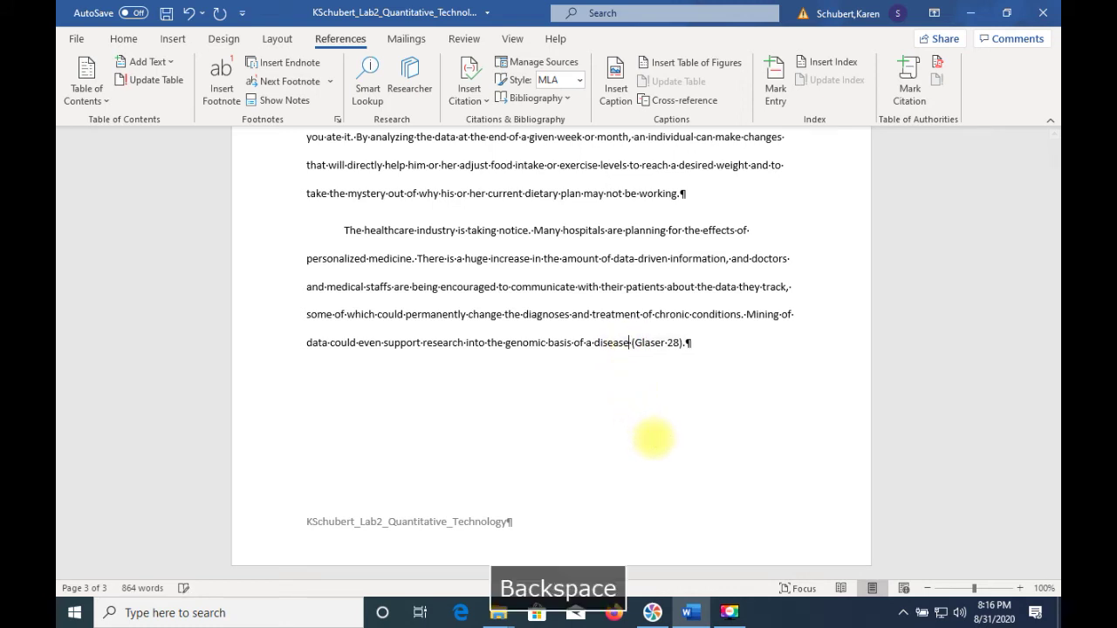
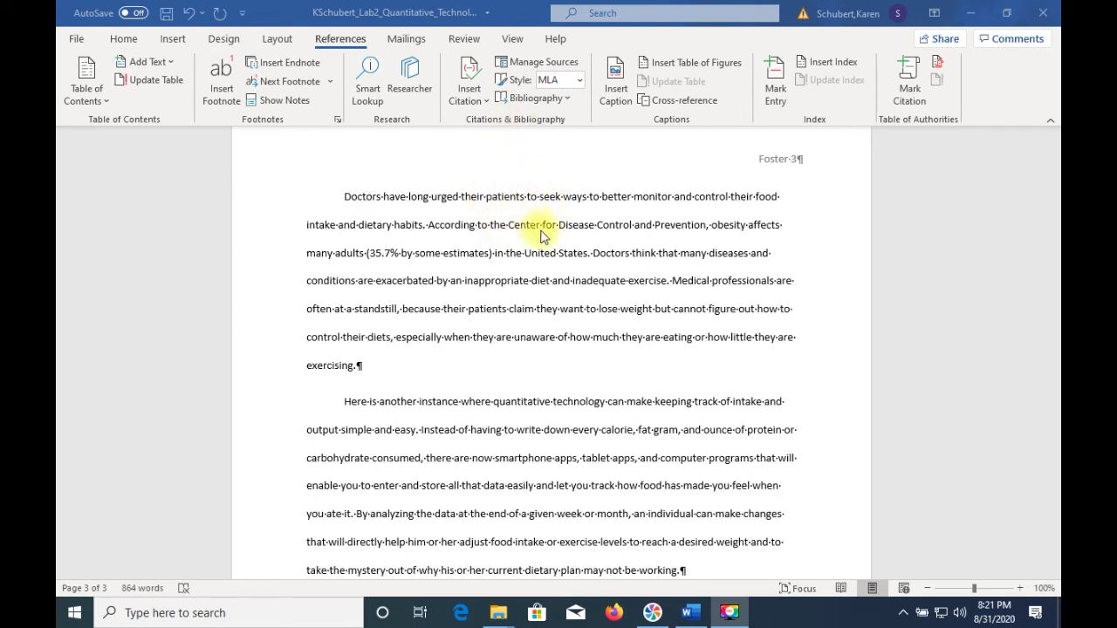
Step: Start a new Web site source for a citation placed after "United States" in the paragraph about doctors and obesity
left_click(588, 255)
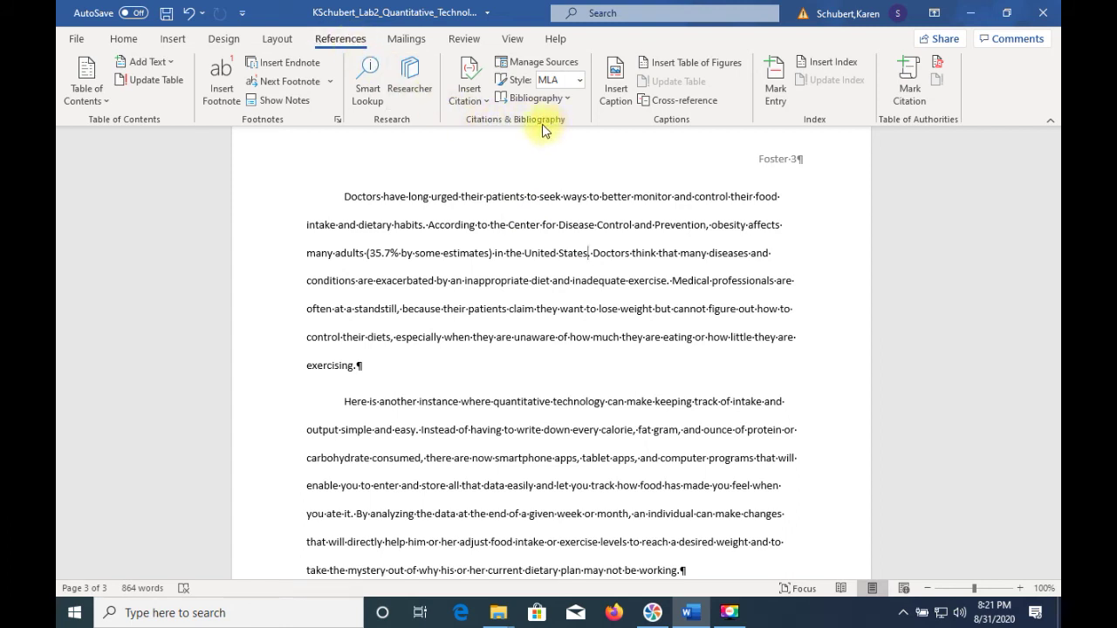
left_click(475, 88)
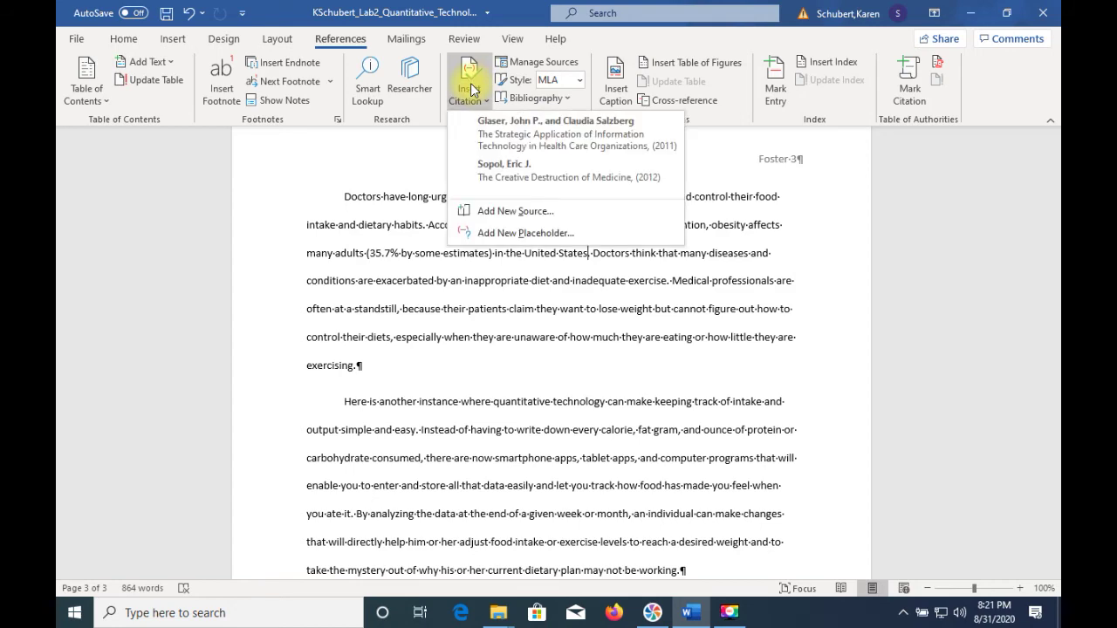
left_click(516, 210)
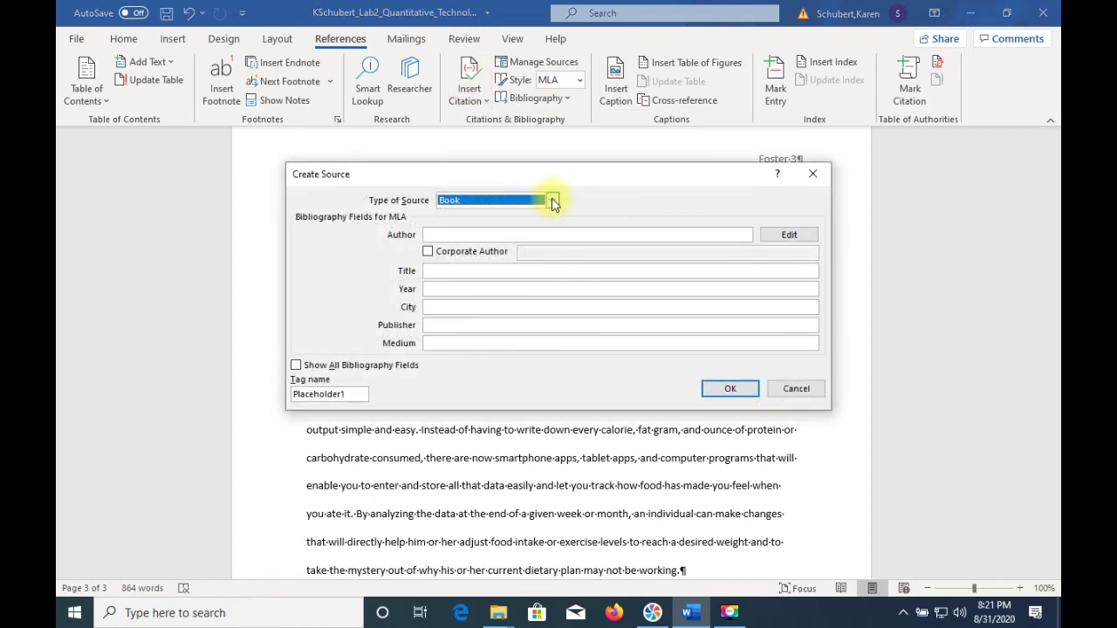
left_click(552, 201)
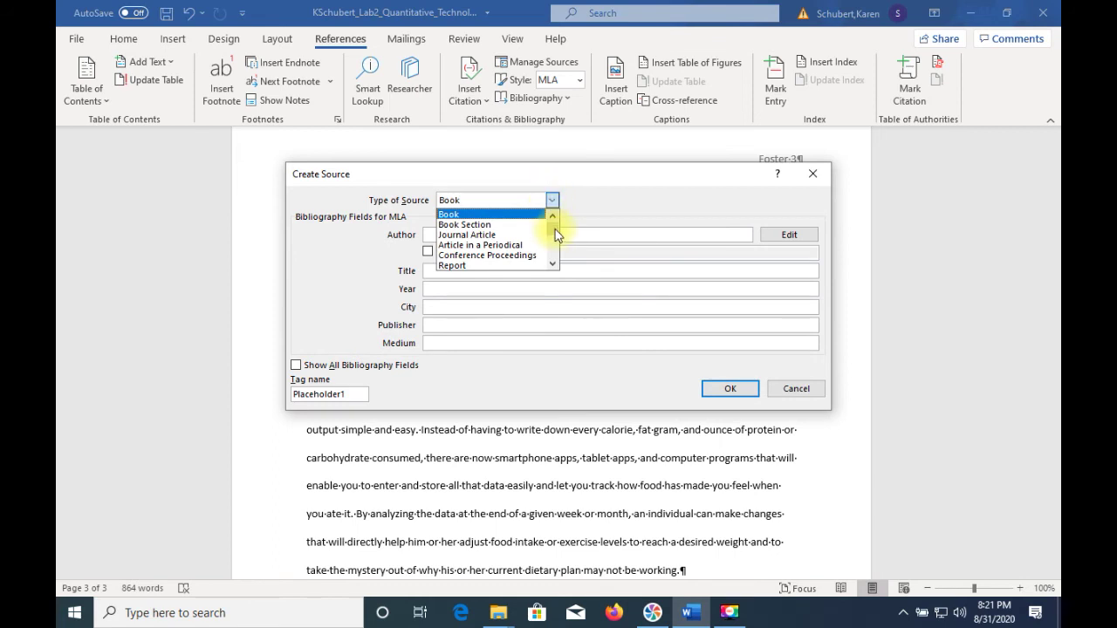
left_click(552, 267)
left_click(551, 267)
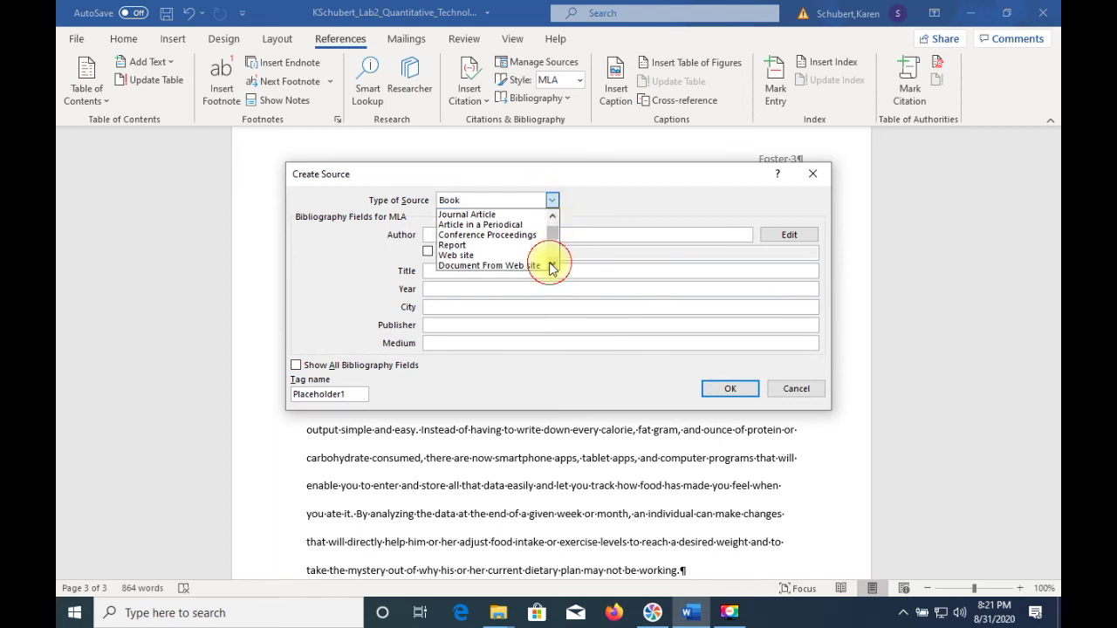
left_click(551, 267)
left_click(551, 267)
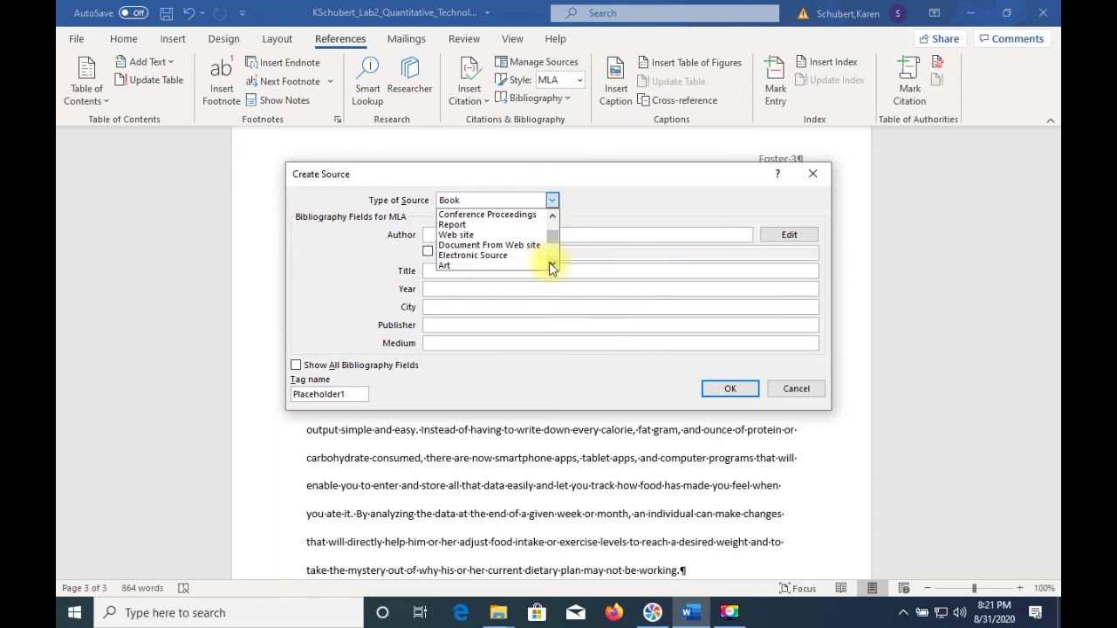
left_click(487, 235)
Step: Enter the author's name in the new source and set its web page name to "NCHS Data Brief Number 82"
left_click(479, 234)
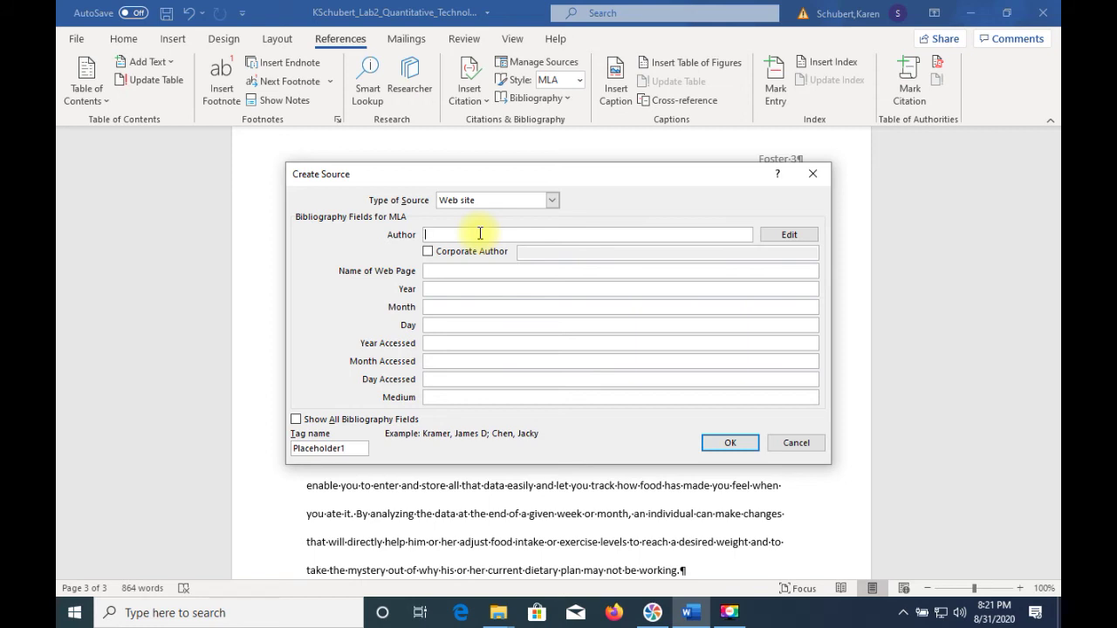
type("Ogden, Cynthia L.")
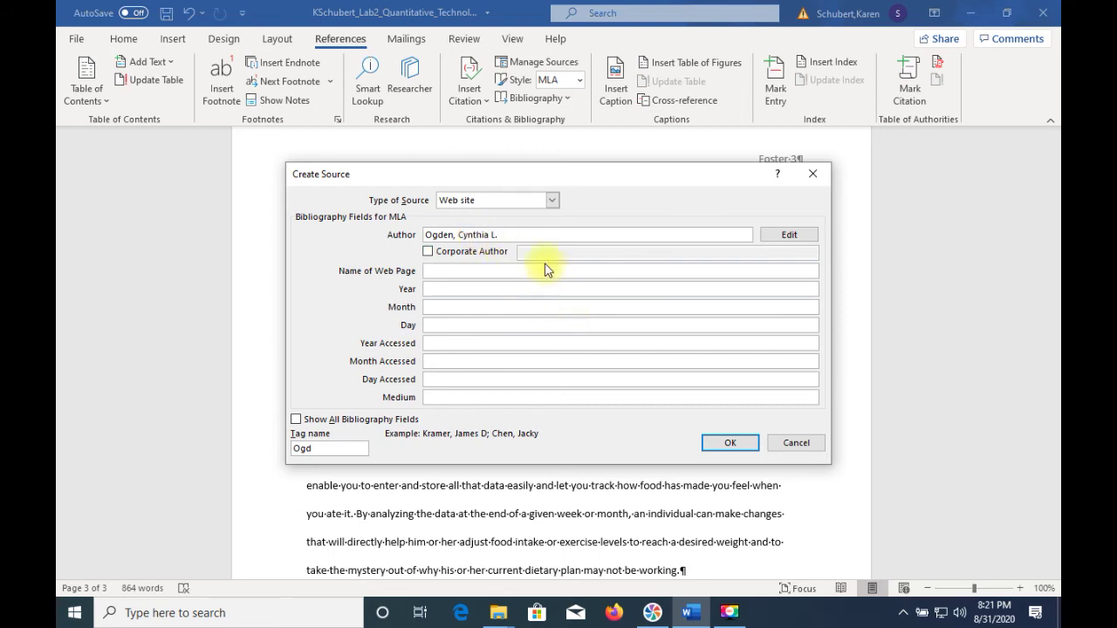
left_click(479, 272)
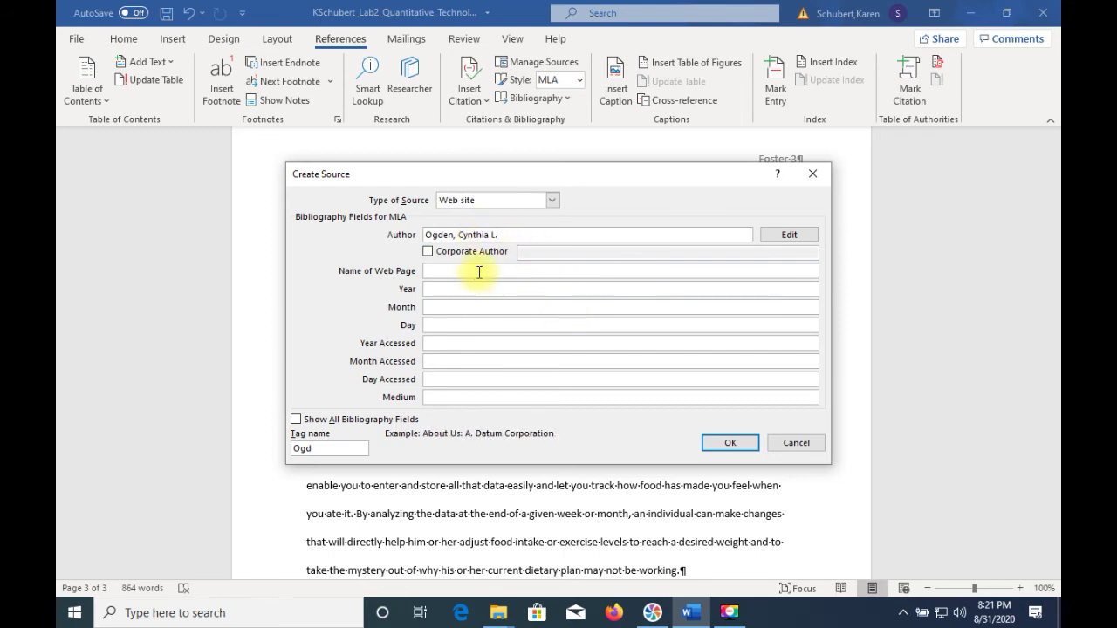
type("NCHS Data ")
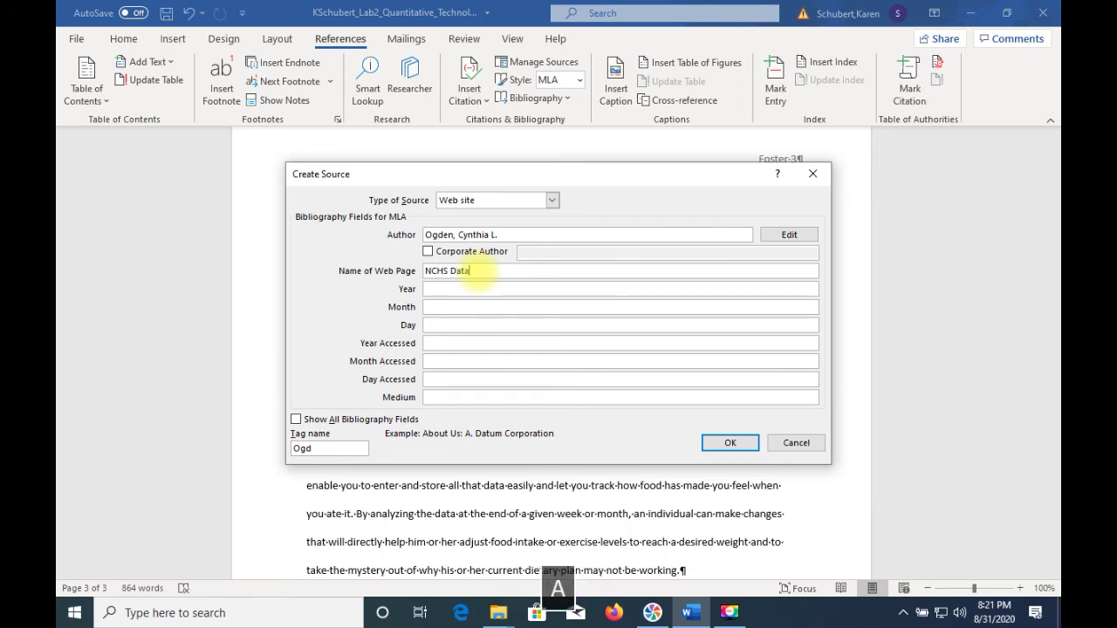
type("Brie")
key("BackSpace")
type("rief Nu")
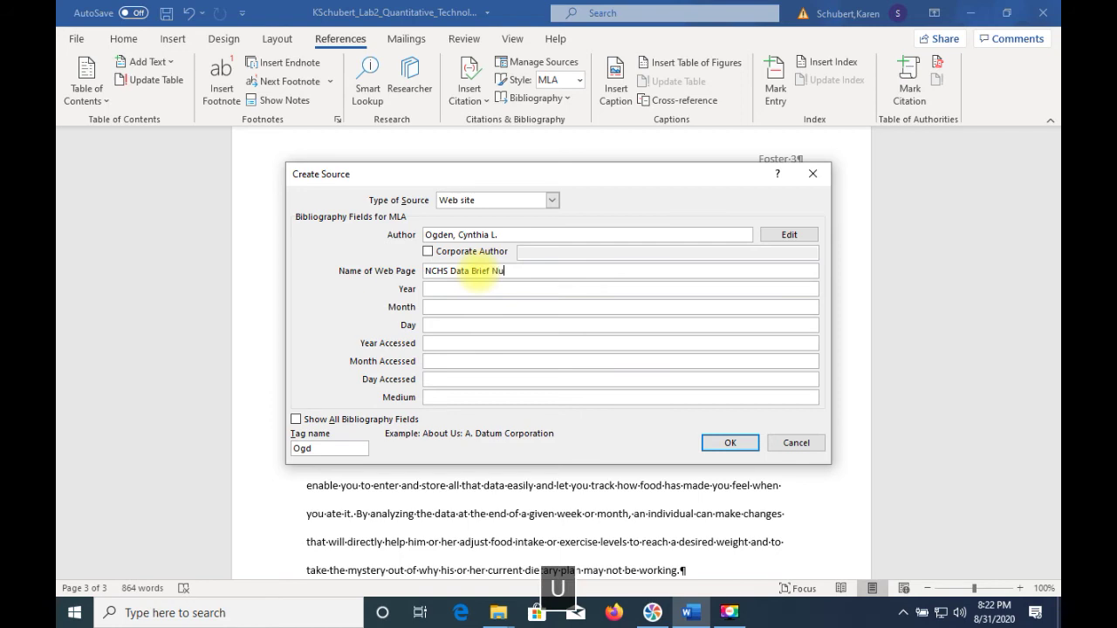
type("mber ")
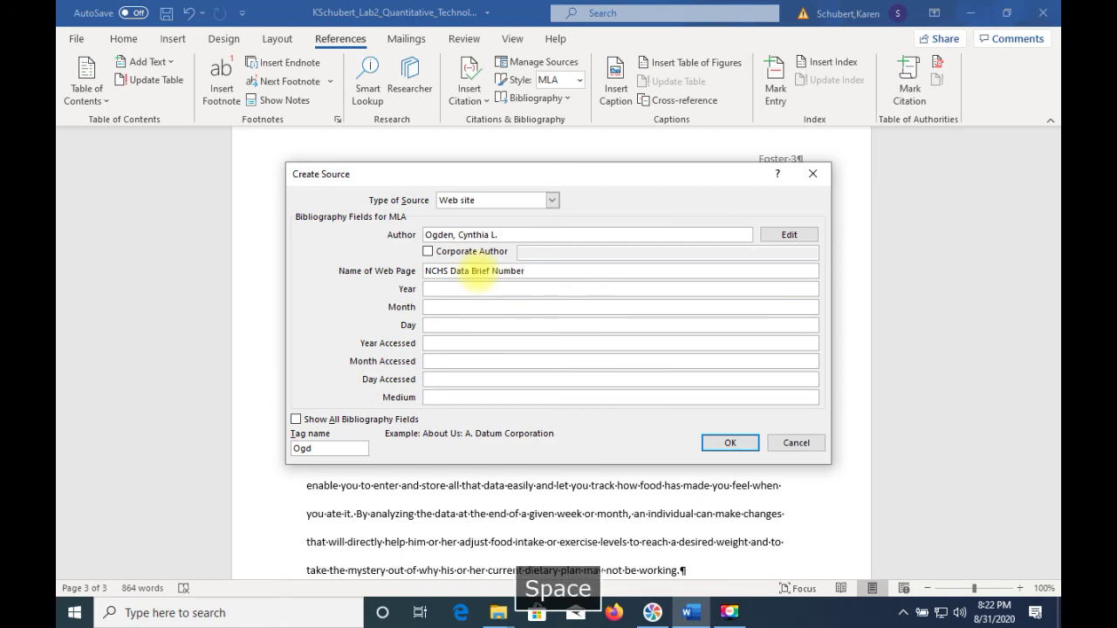
type("82")
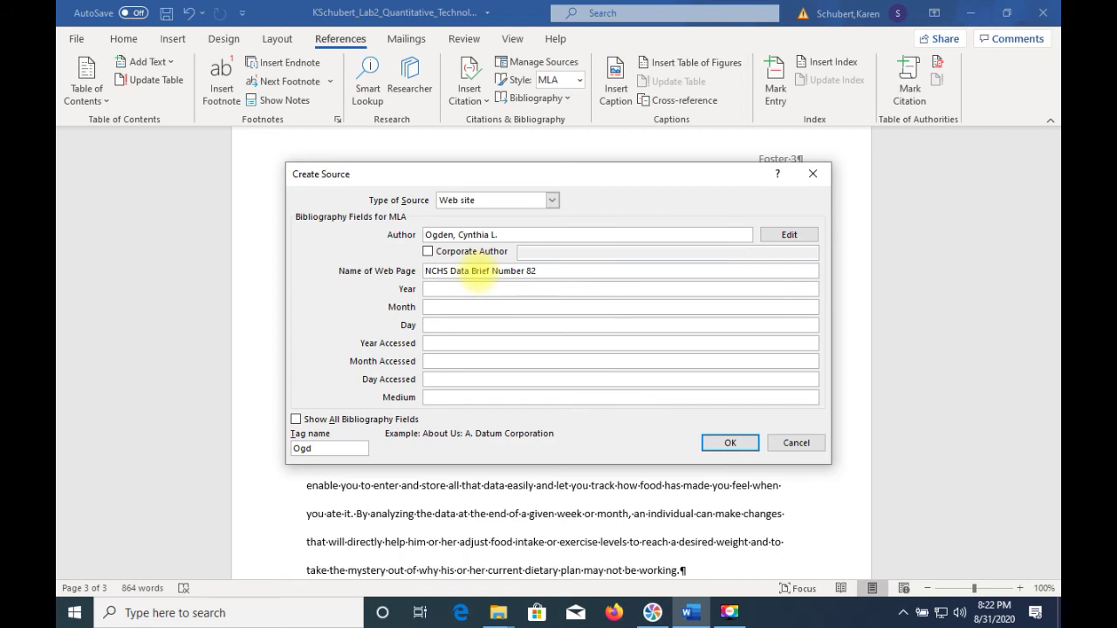
Step: Set the web source's publication date to year 2012, month January, day 15
left_click(454, 285)
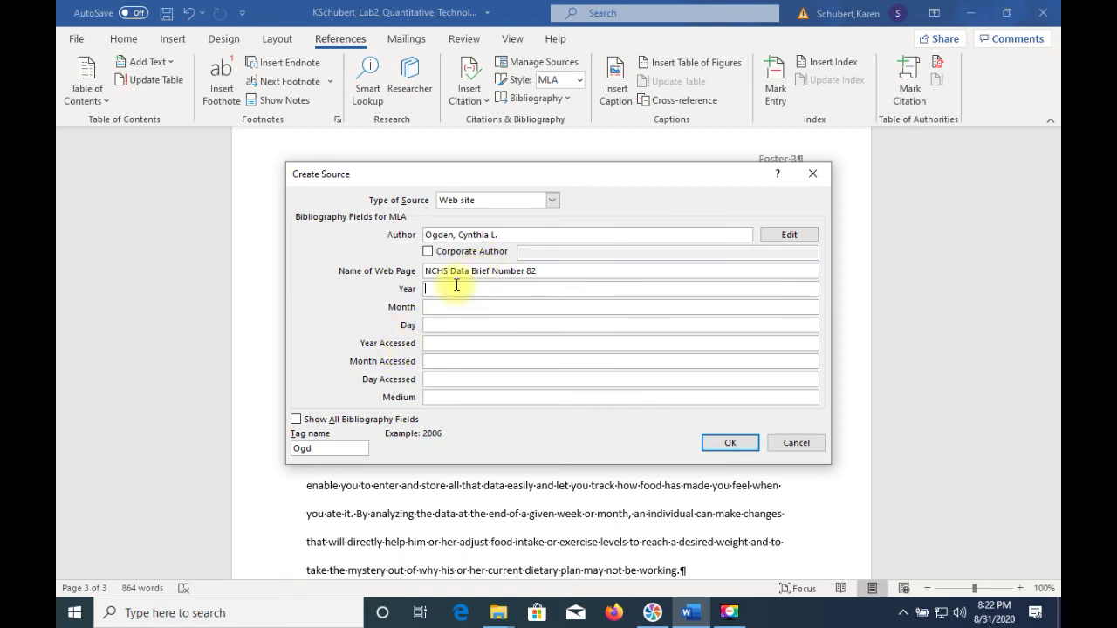
type("2012")
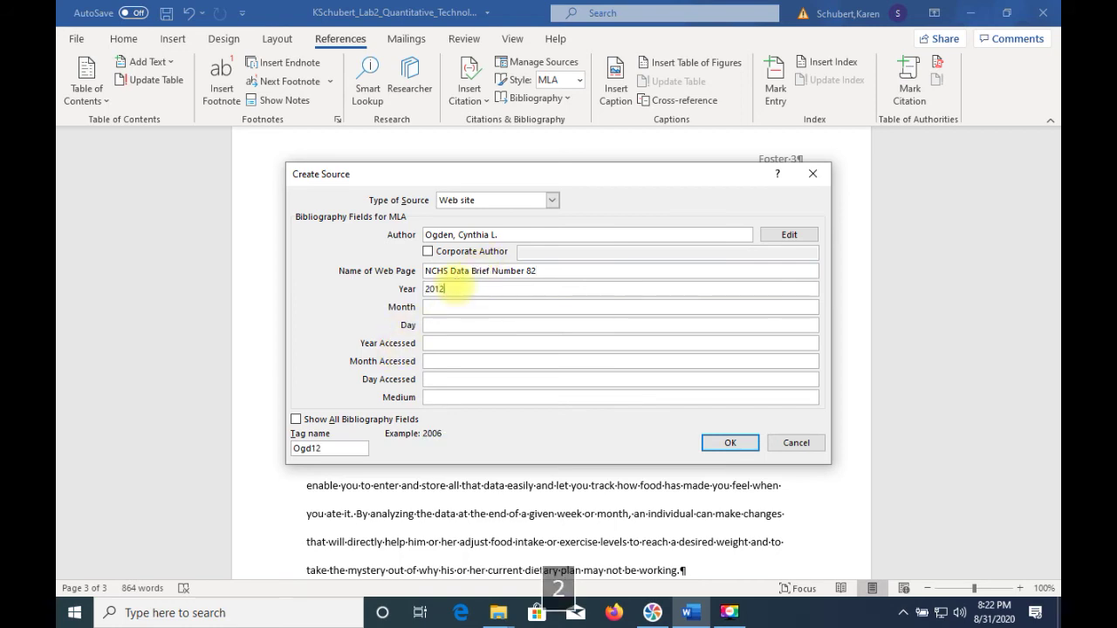
left_click(451, 308)
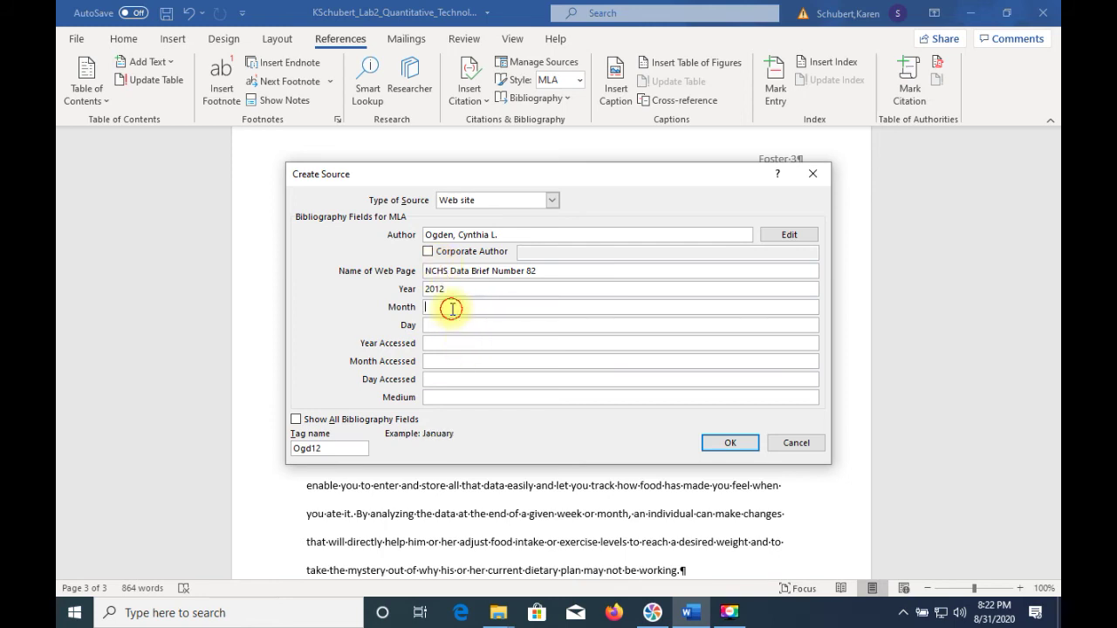
type("January")
left_click(450, 327)
type("15")
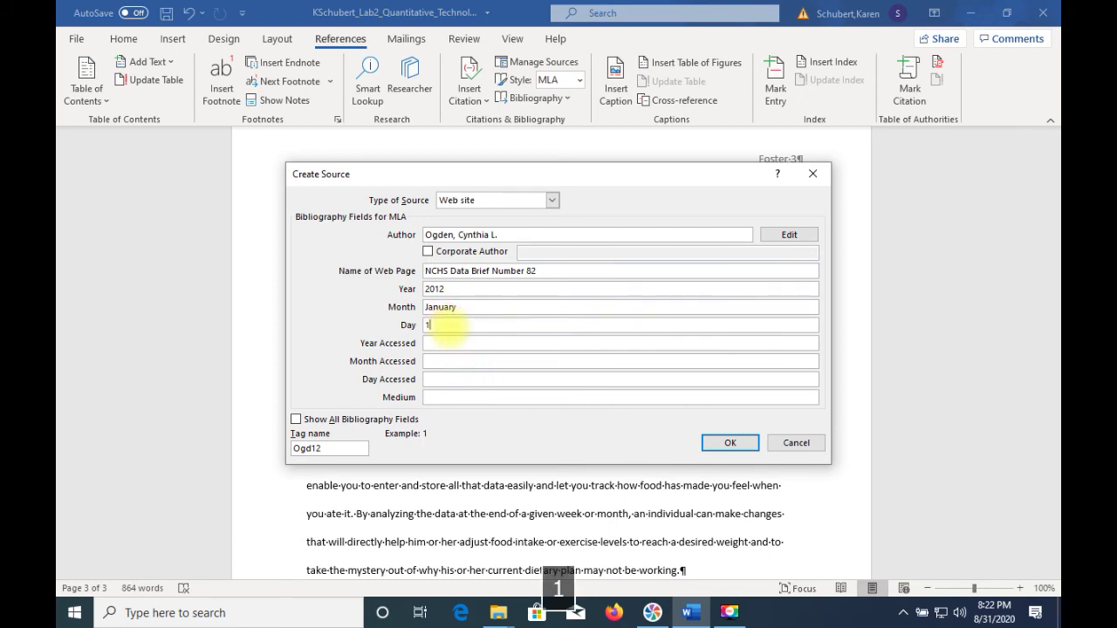
Step: Set the web source's access date to year 2021, month January, day 17
left_click(444, 343)
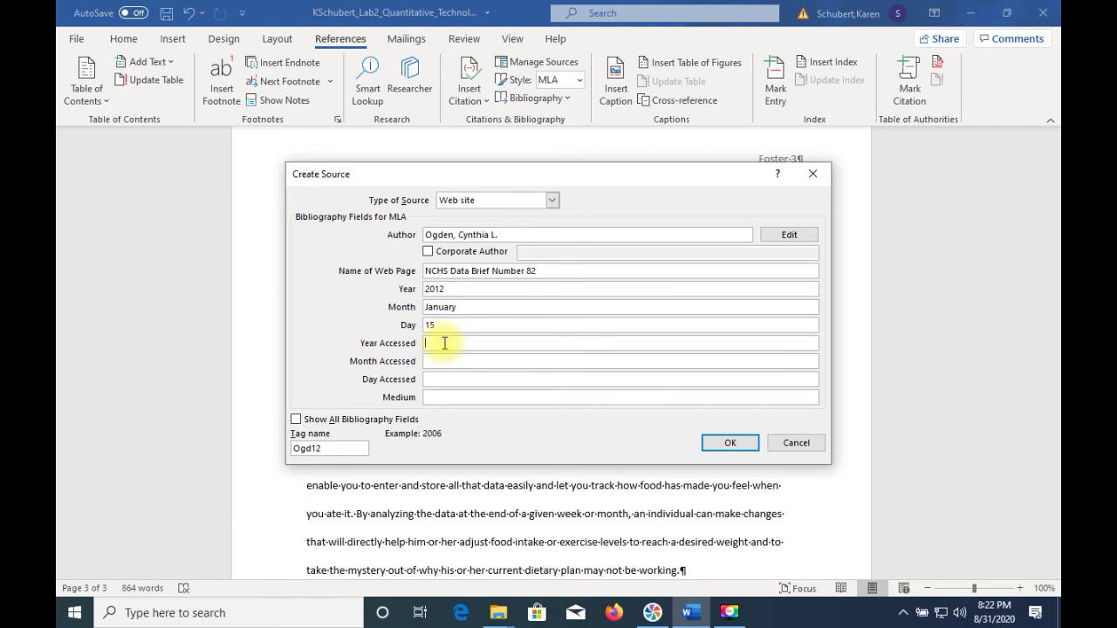
type("2021")
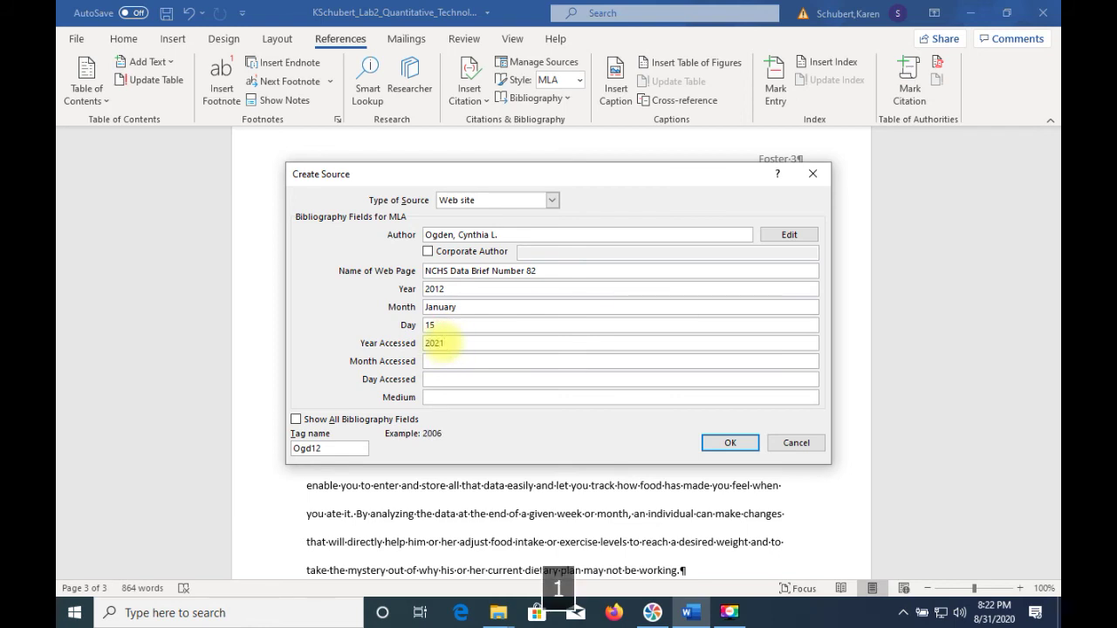
left_click(474, 358)
type("January")
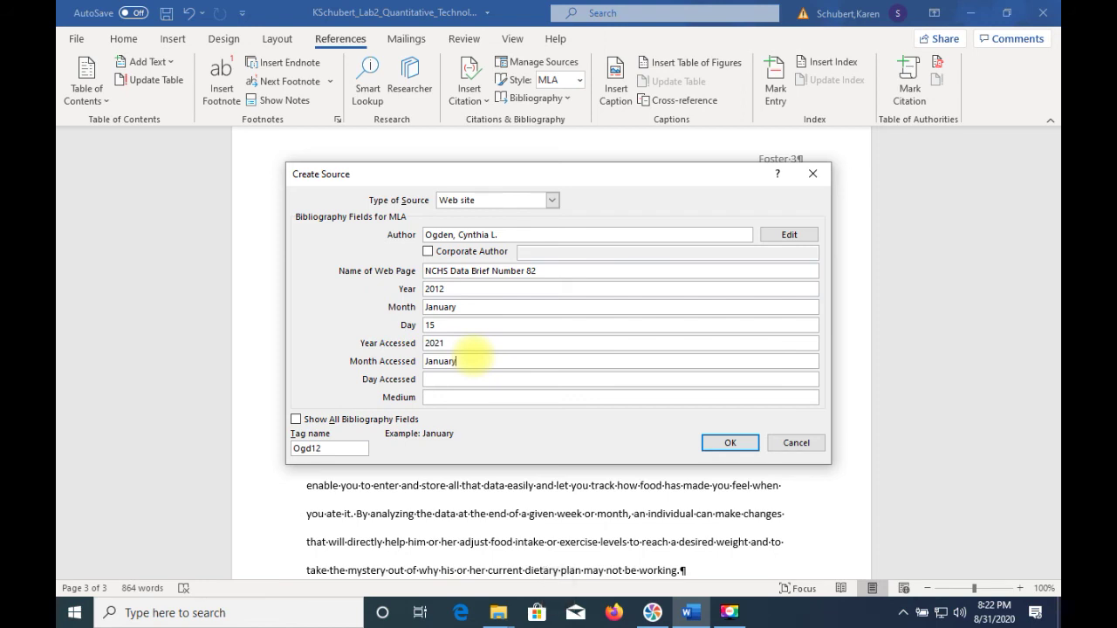
left_click(459, 379)
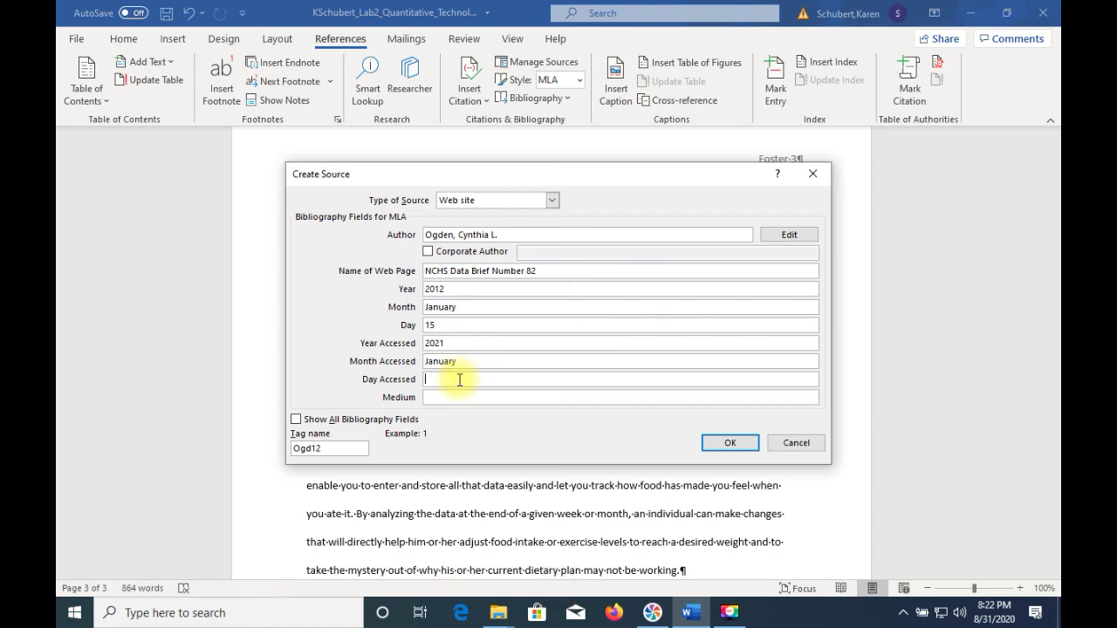
type("17")
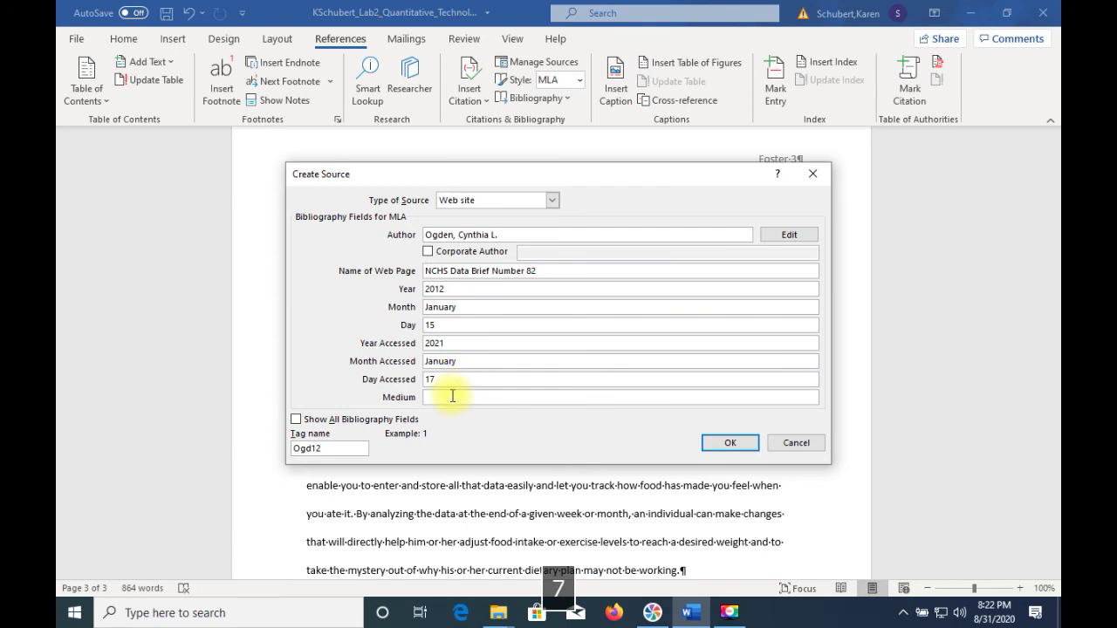
Step: Set the web source's medium to Web and insert the citation
left_click(452, 397)
type("Web")
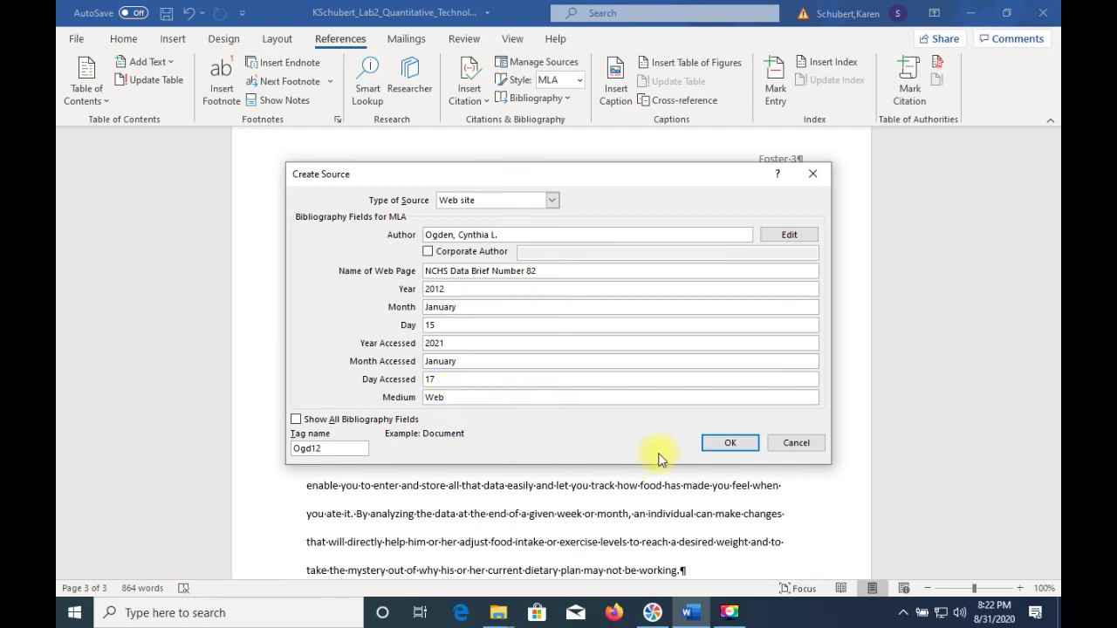
left_click(717, 442)
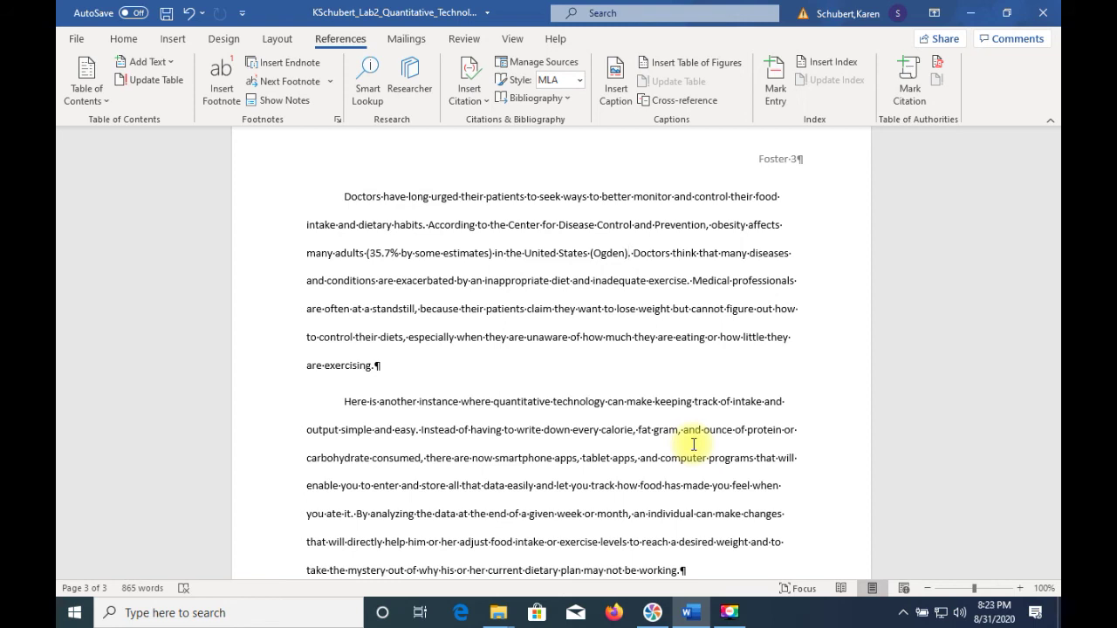
key("Down")
key("Down")
key("Down")
key("Down")
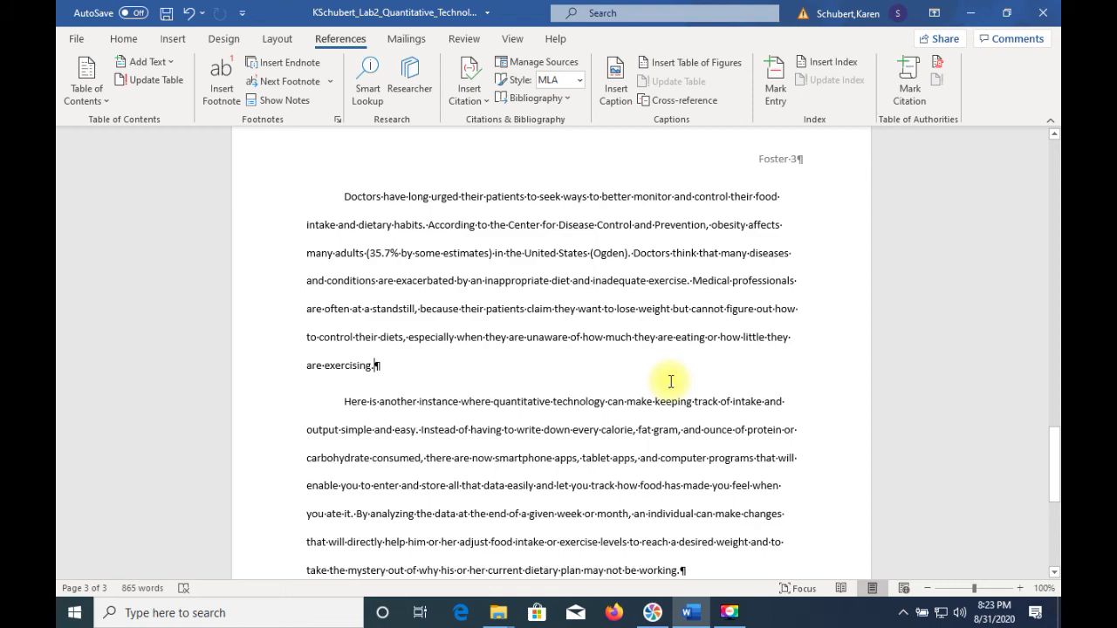
Step: Insert a page break after the last paragraph of the document
key("ctrl+End")
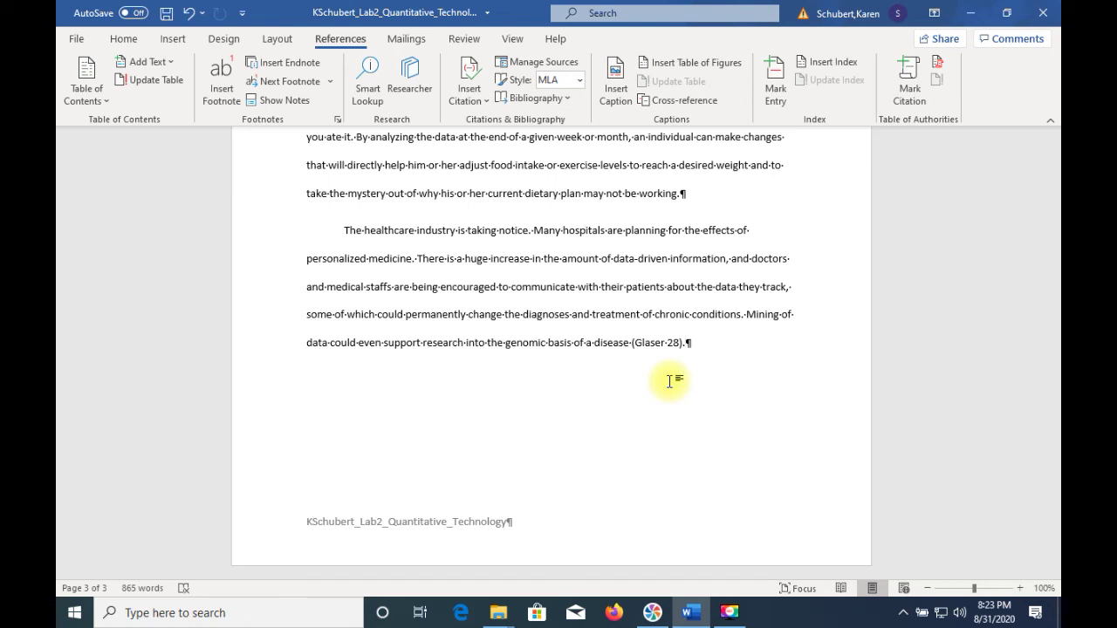
key("ctrl+Return")
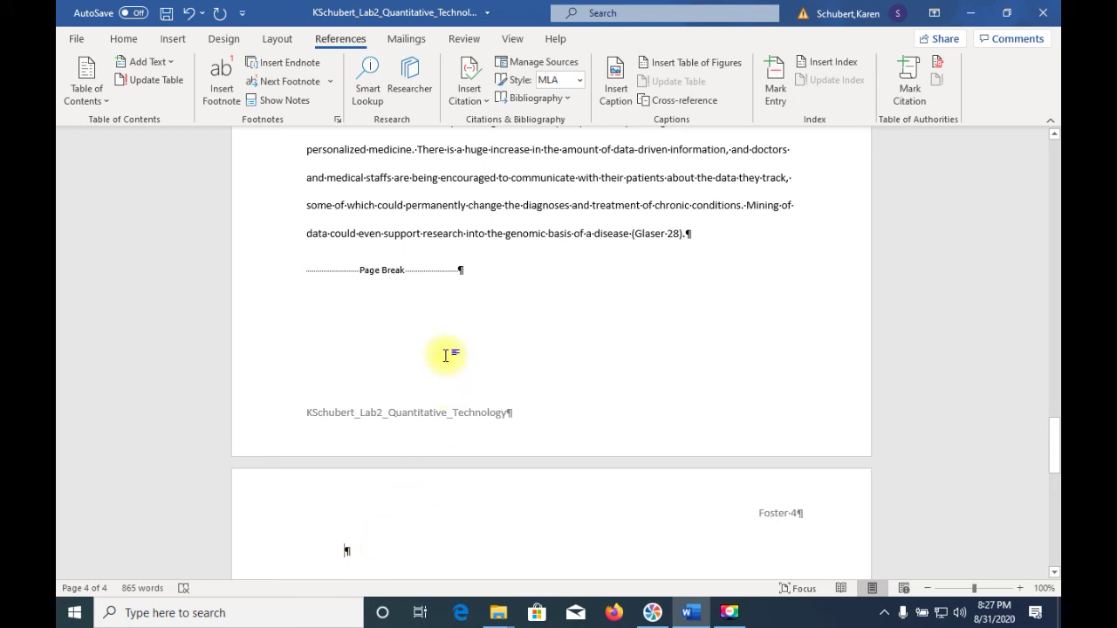
Step: Set the special indentation of the new page's empty paragraph to (none) and save the document
left_click(123, 40)
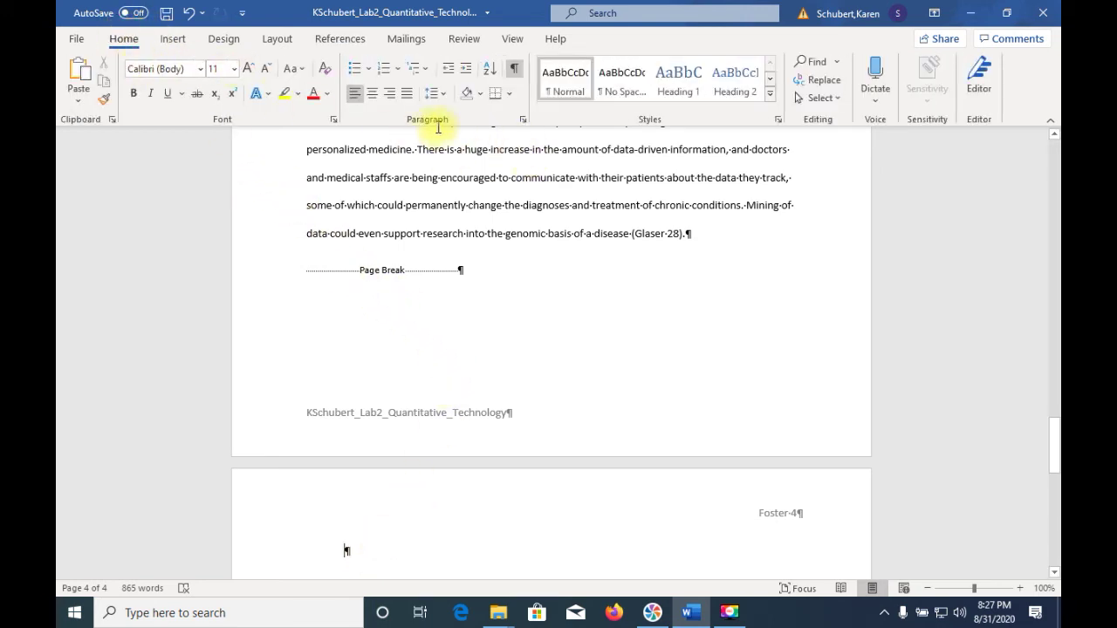
left_click(524, 122)
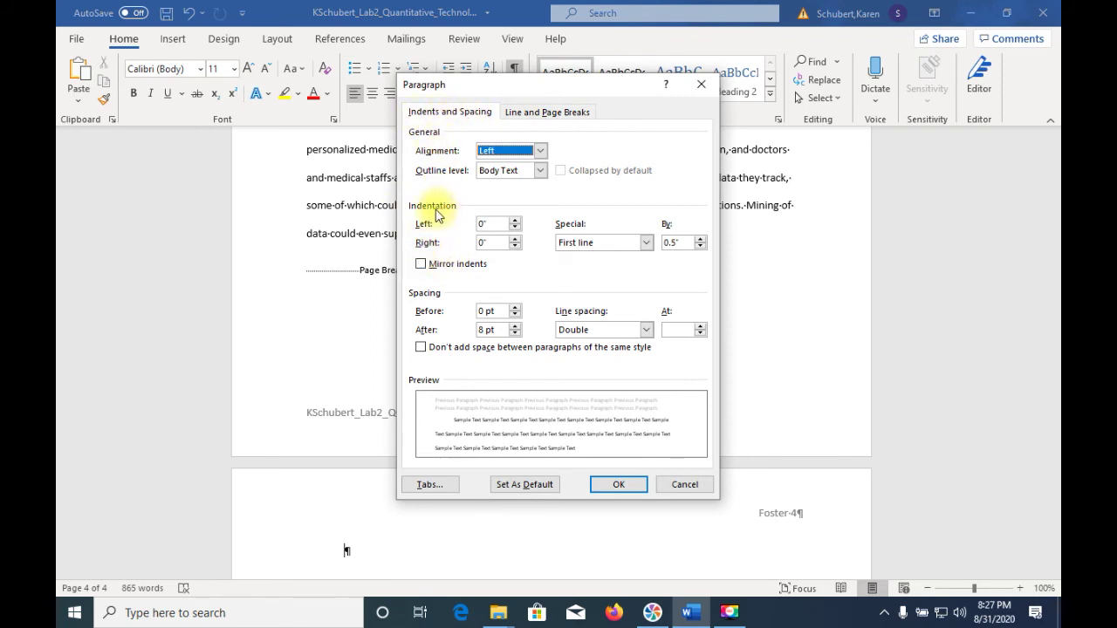
left_click(647, 243)
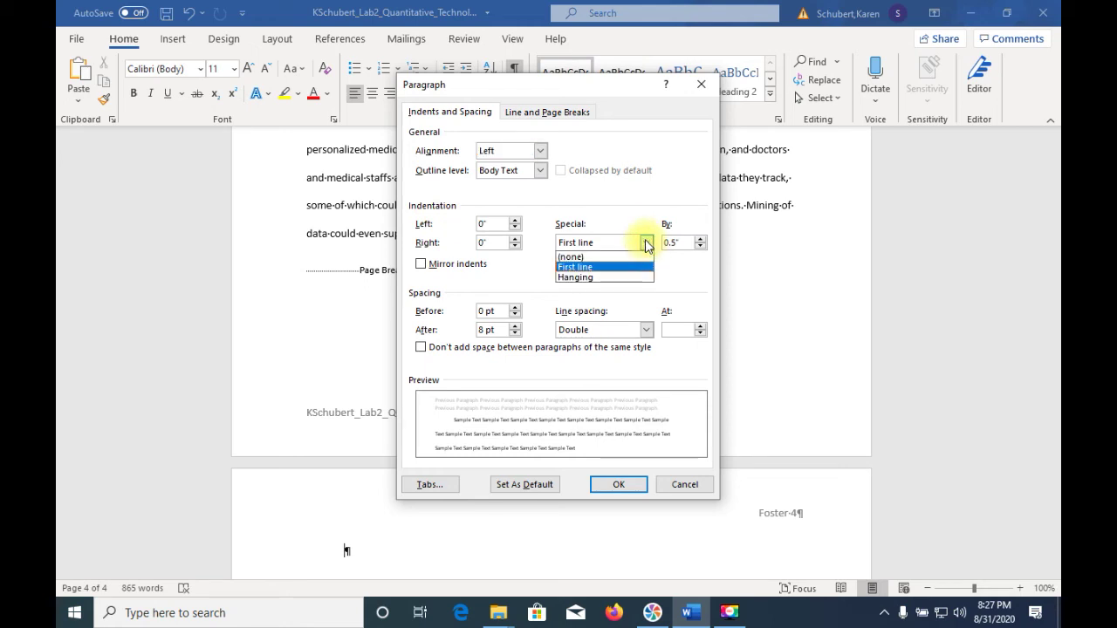
left_click(585, 258)
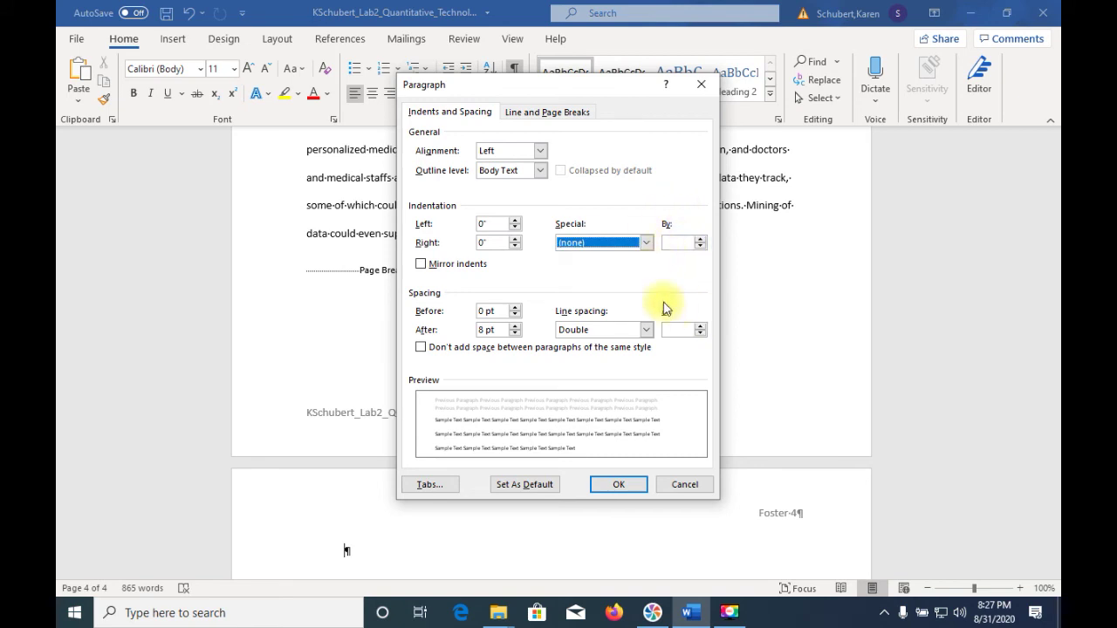
left_click(621, 485)
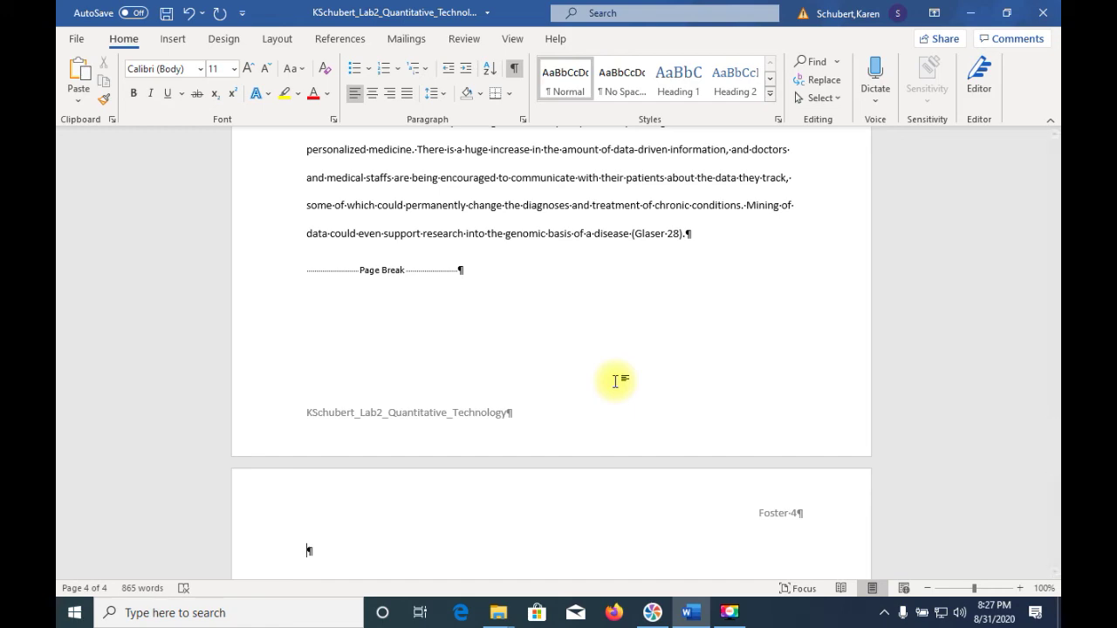
left_click(77, 39)
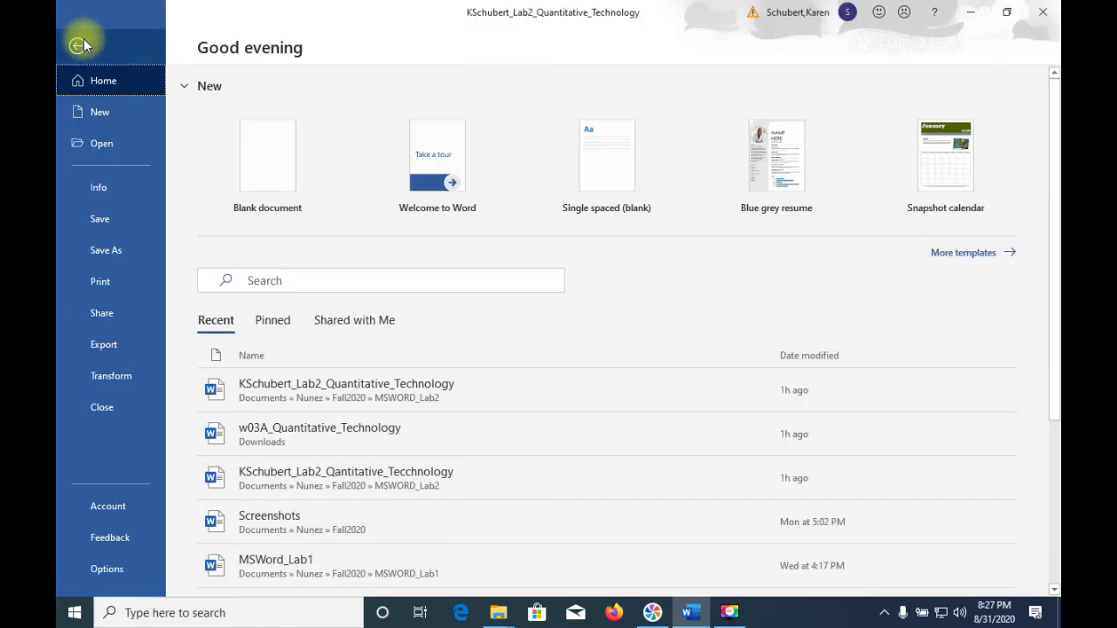
left_click(115, 213)
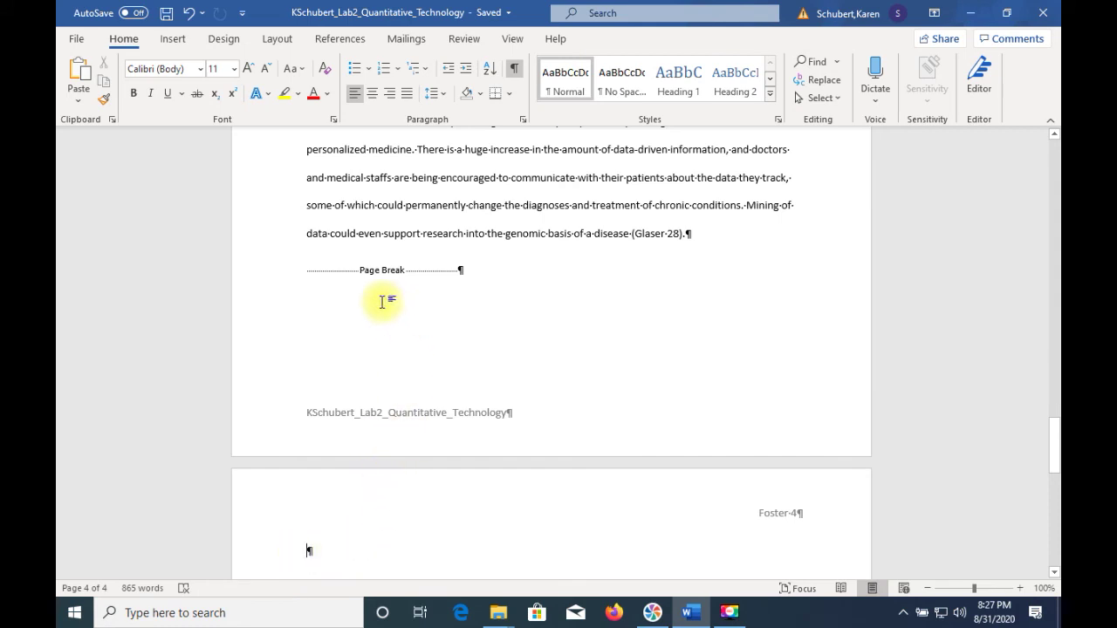
Step: Insert the built-in Works Cited bibliography on the new page and close the Navigation pane
left_click(352, 40)
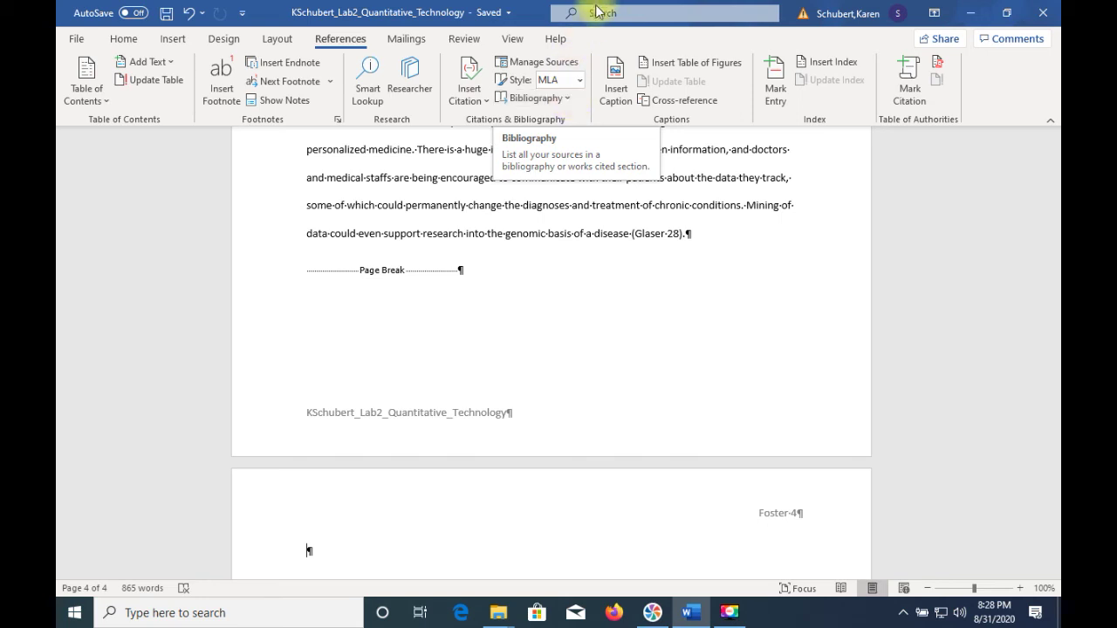
left_click(569, 100)
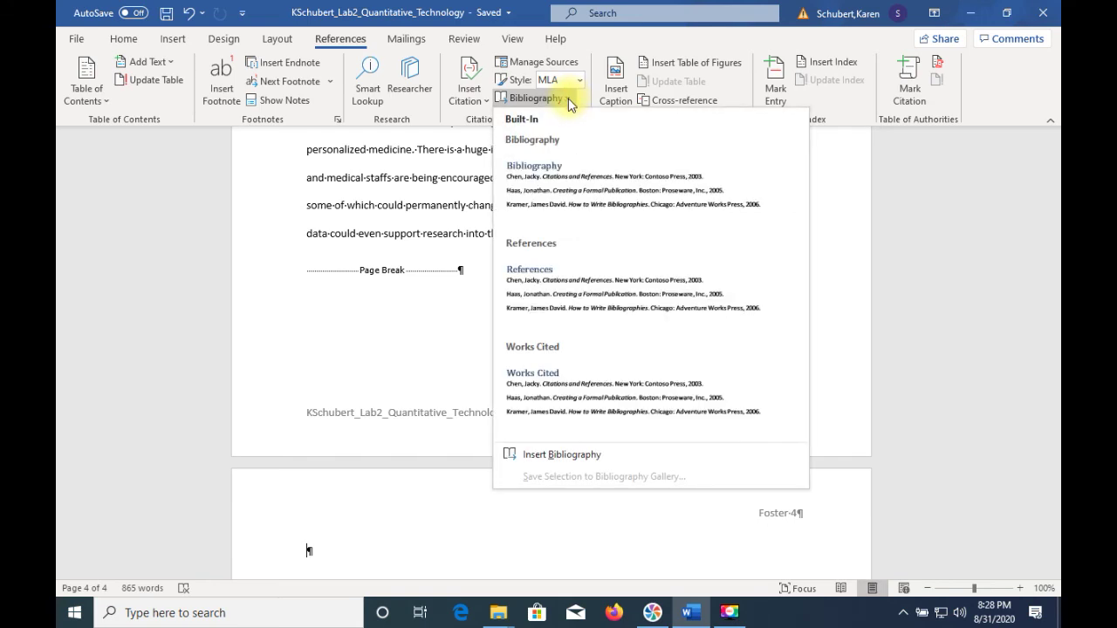
left_click(552, 375)
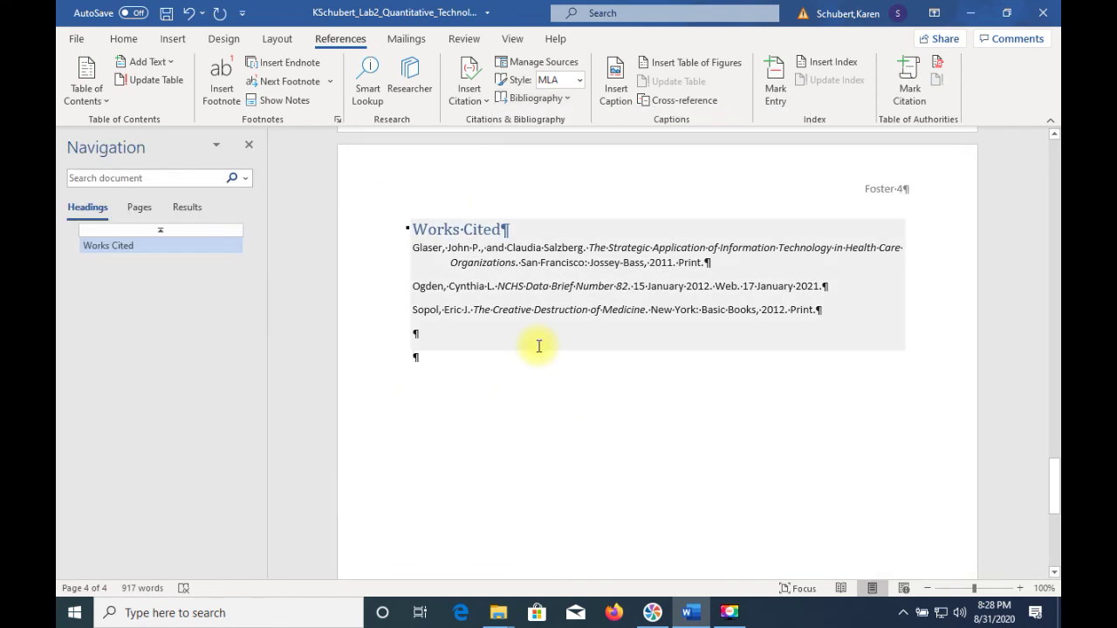
left_click(249, 144)
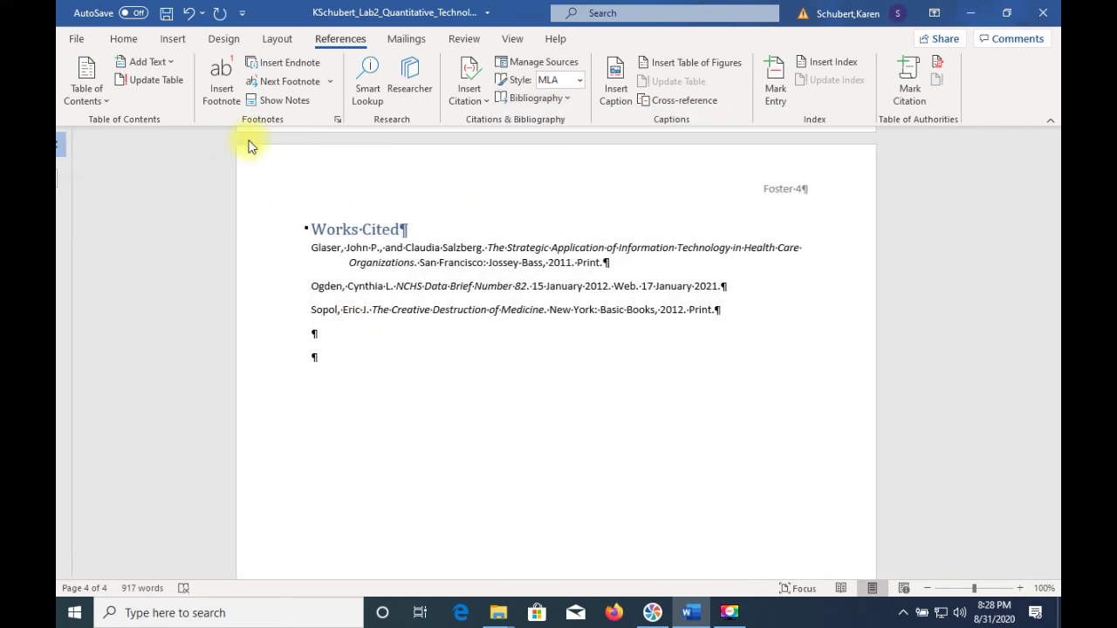
Step: Set the three reference entries below the Works Cited heading to Calibri (Body), size 11
scroll(598, 215, "up", 3)
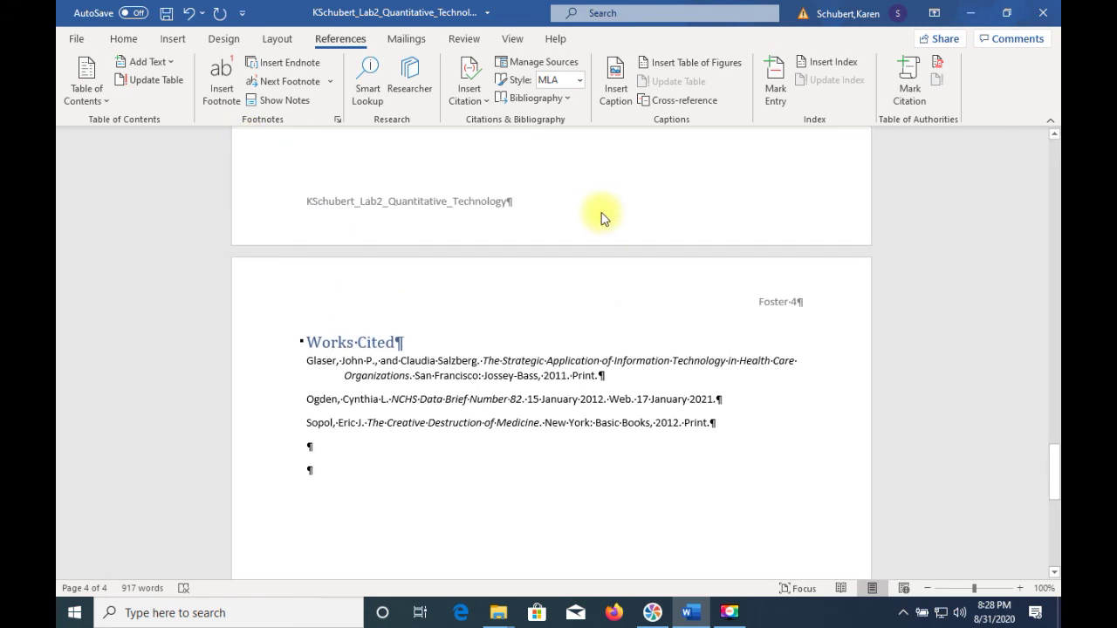
scroll(601, 217, "down", 2)
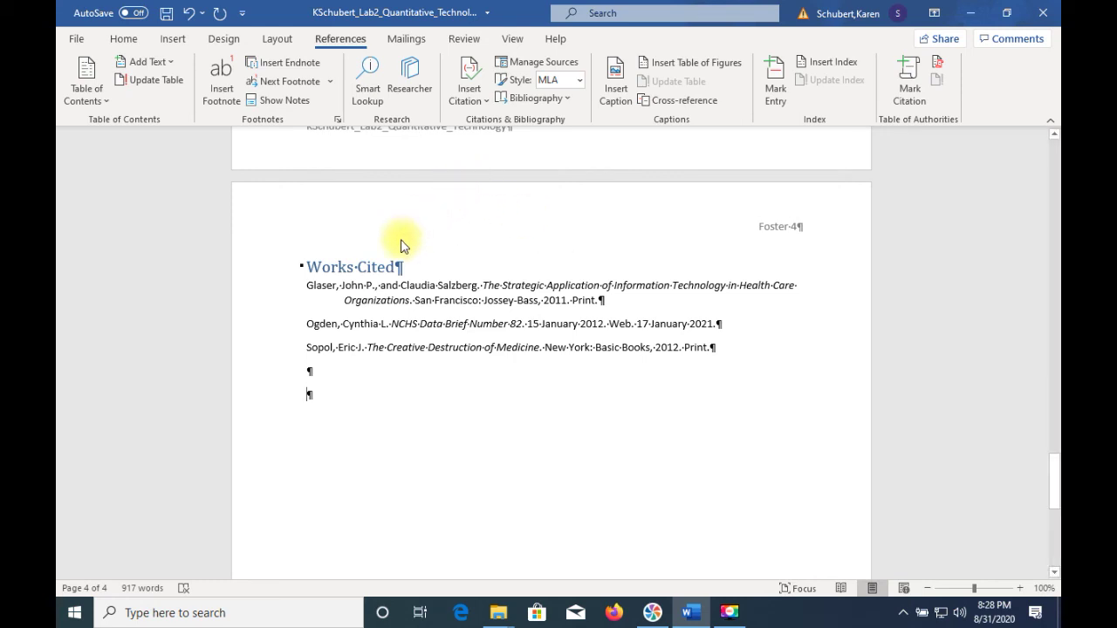
left_click(306, 267, "shift")
left_click_drag(310, 284, 725, 347)
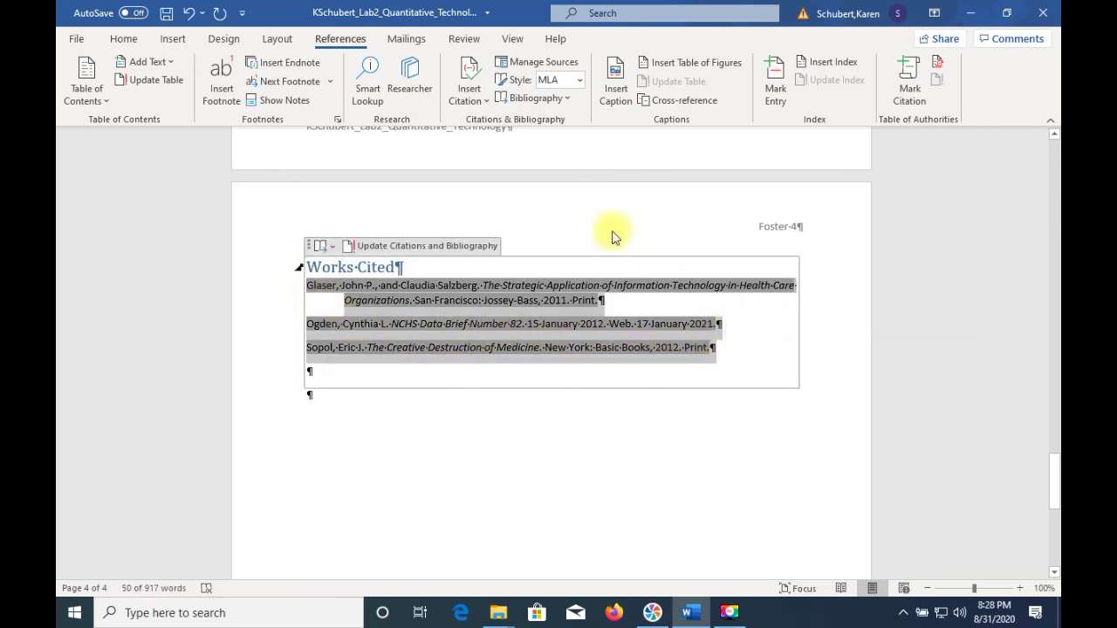
left_click(126, 39)
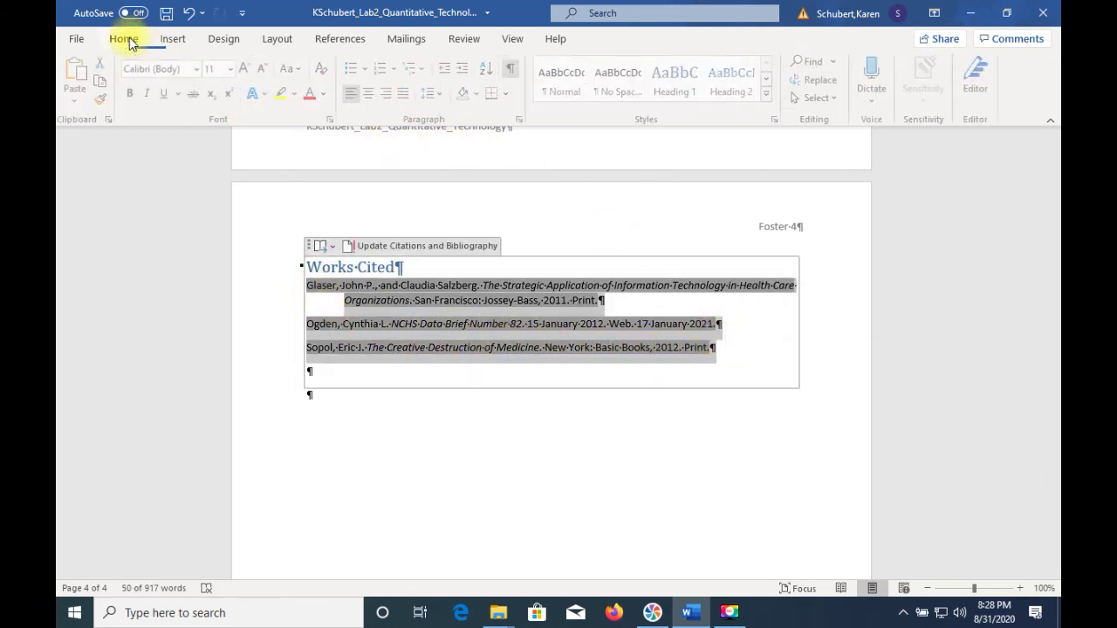
left_click(206, 69)
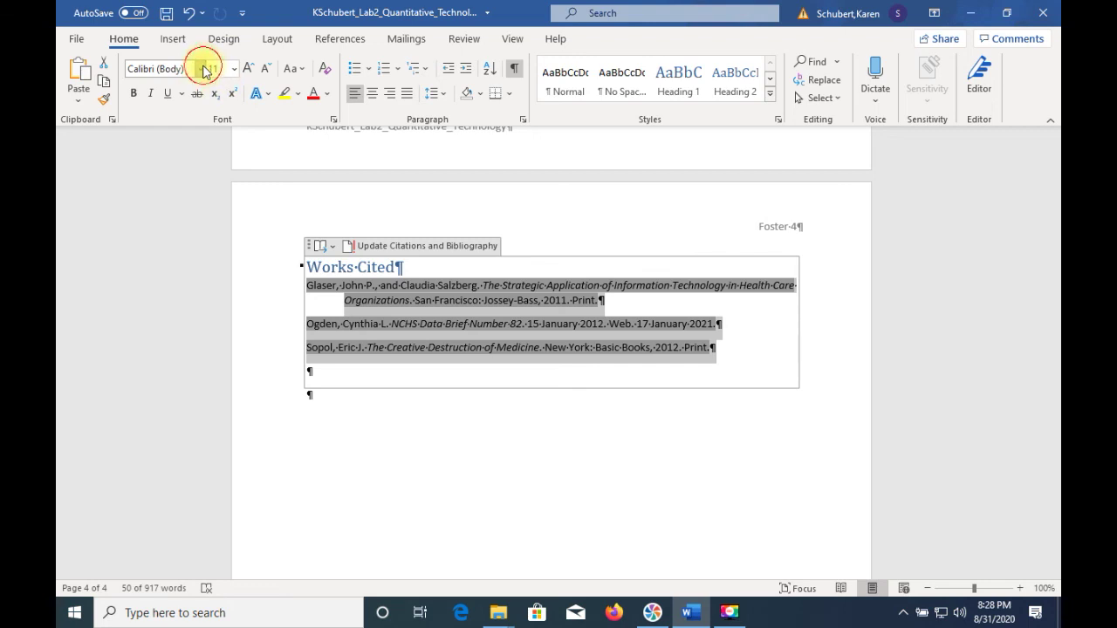
left_click(200, 69)
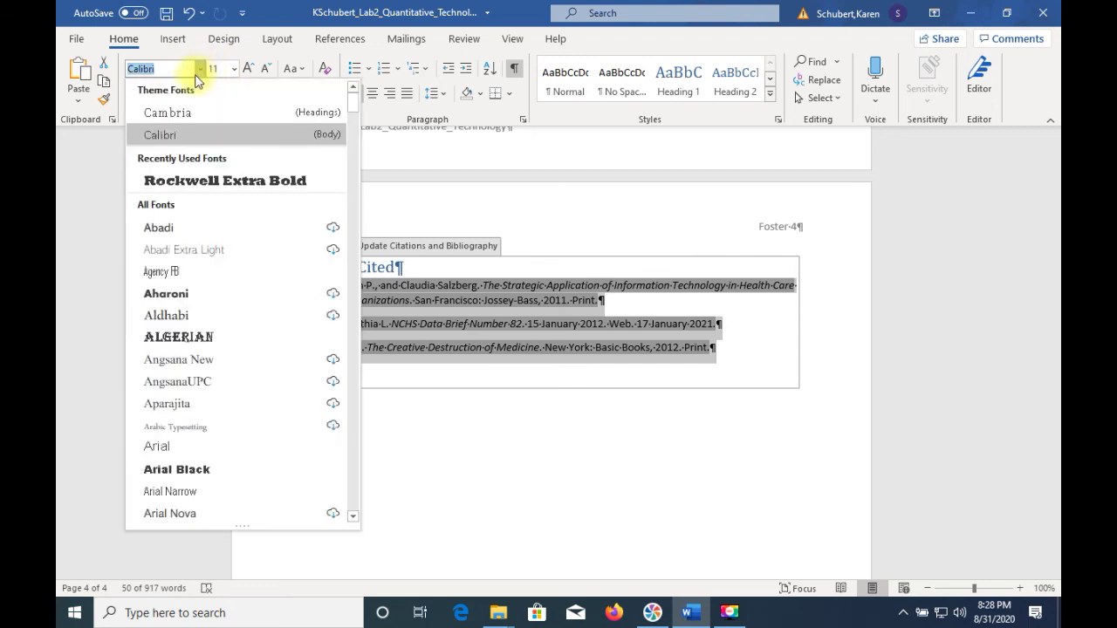
left_click(214, 137)
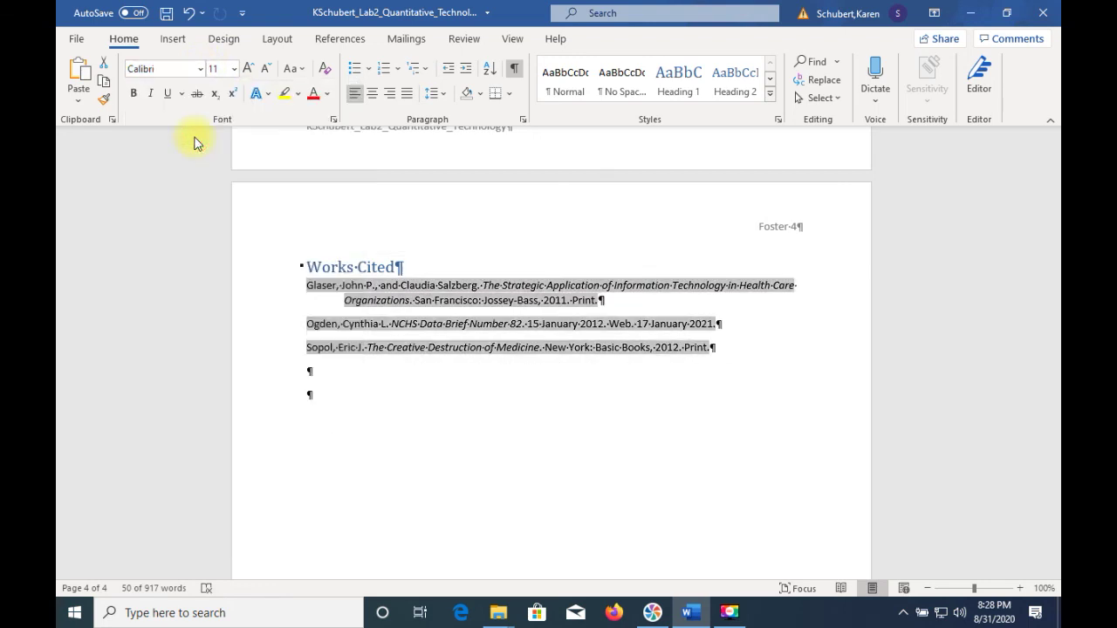
left_click_drag(256, 232, 389, 376)
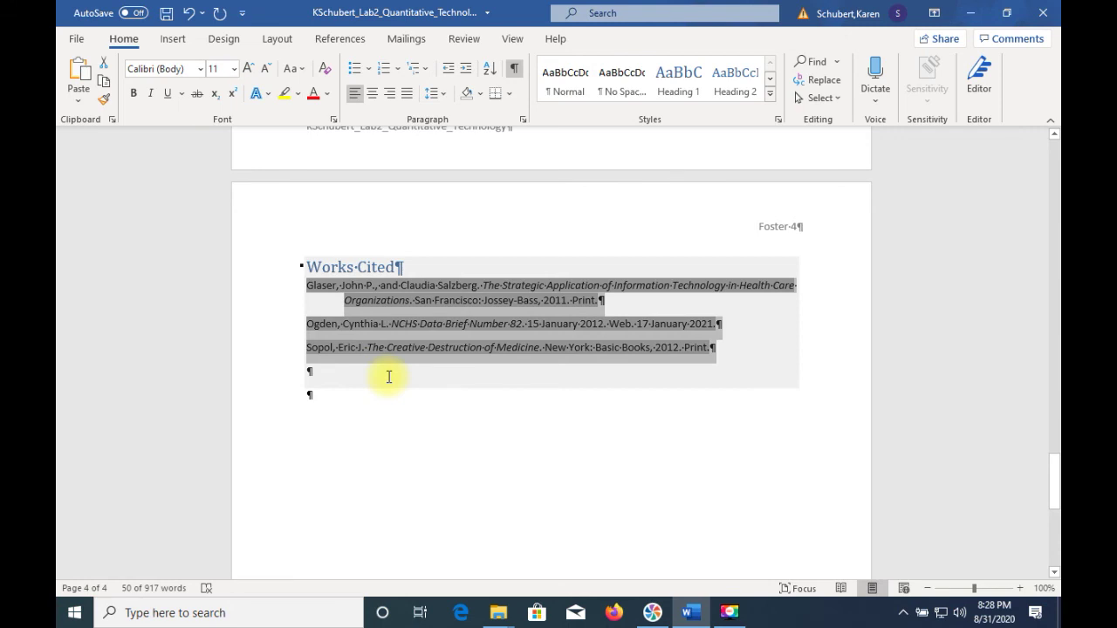
left_click(234, 69)
left_click(219, 138)
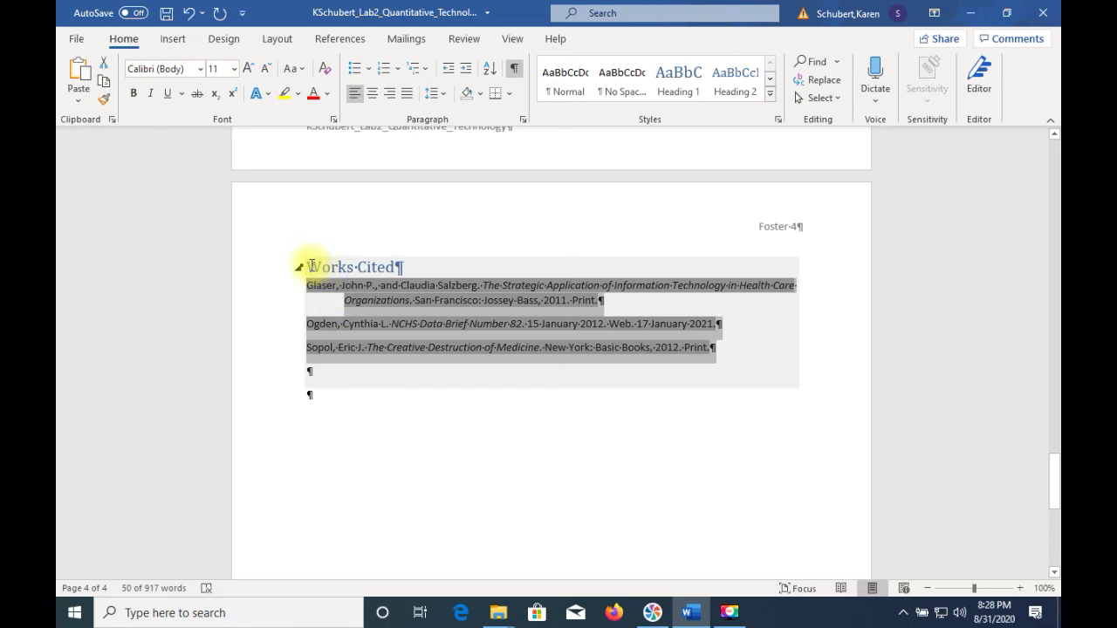
Step: Format the Works Cited heading as Calibri (Body), size 11, in black
left_click_drag(307, 267, 403, 273)
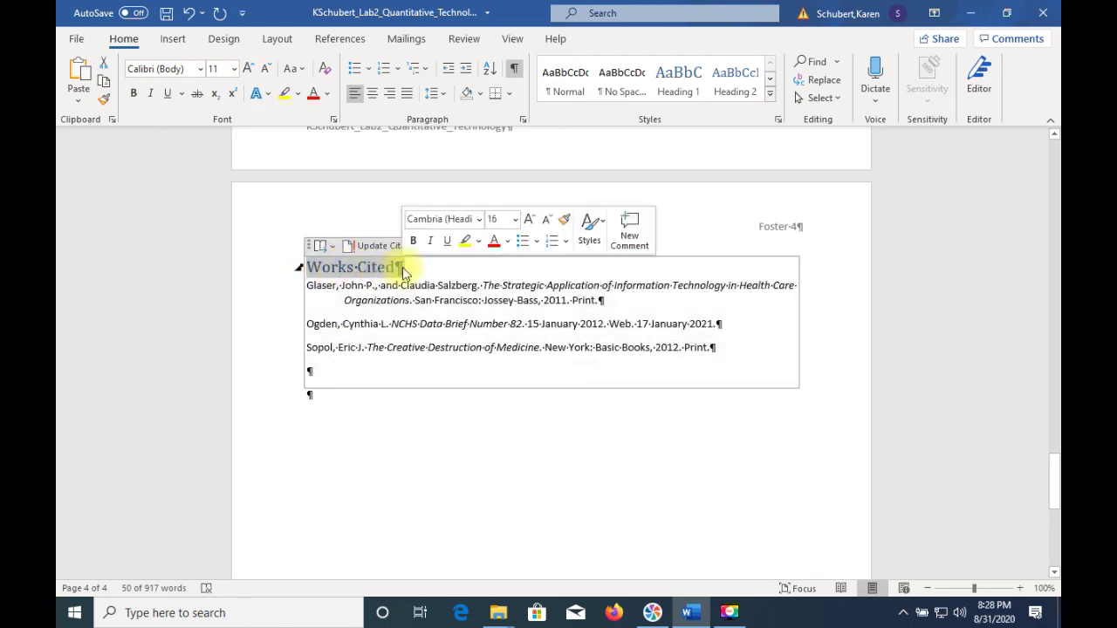
left_click(201, 70)
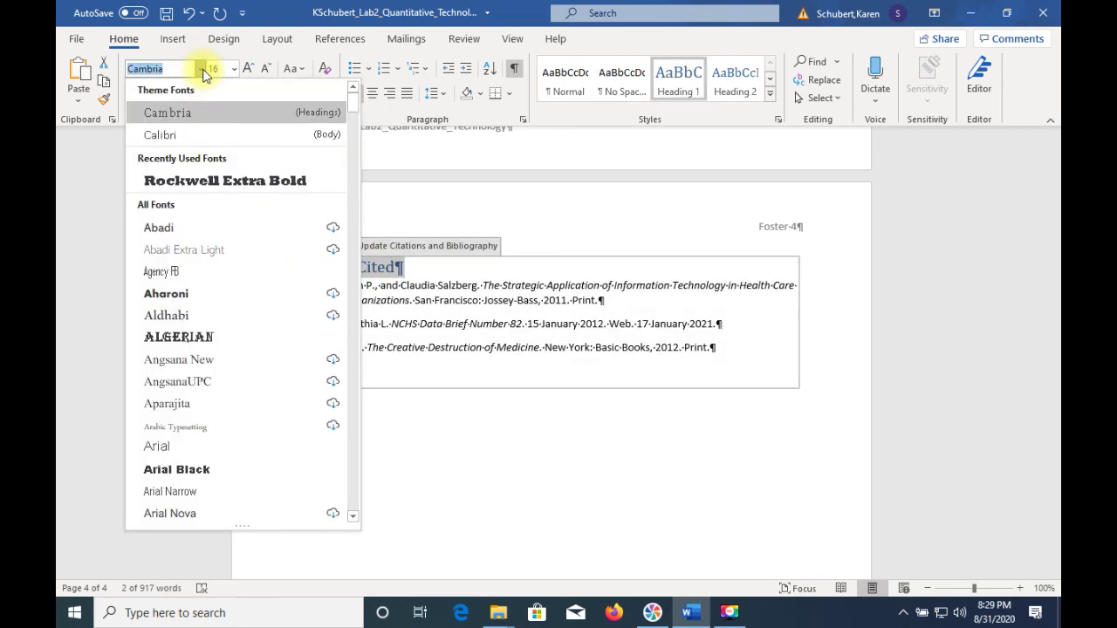
left_click(152, 135)
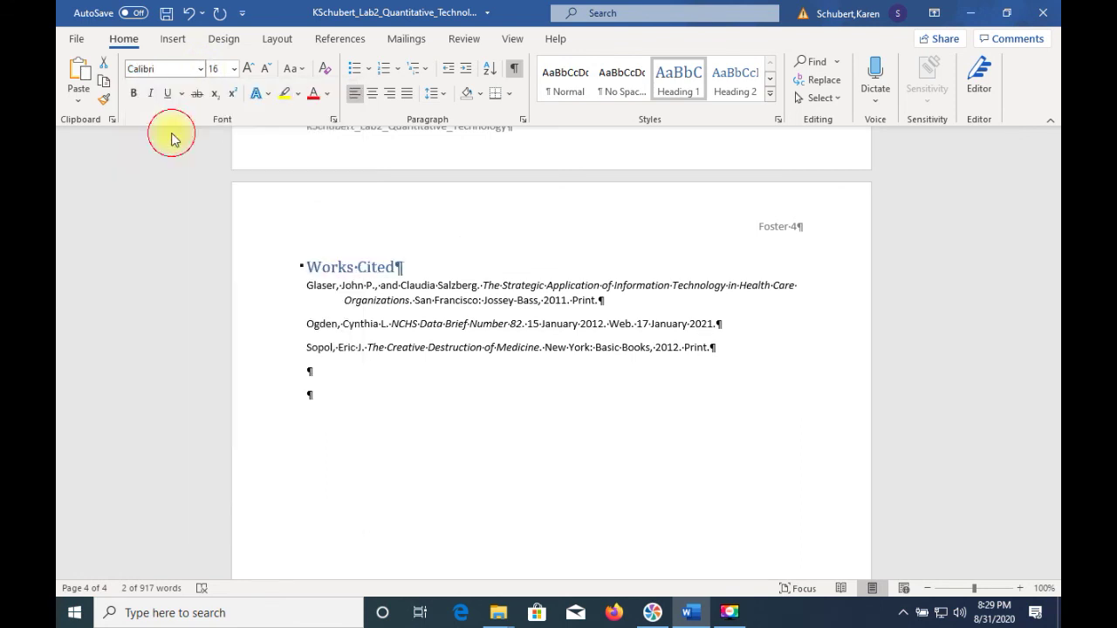
left_click(233, 72)
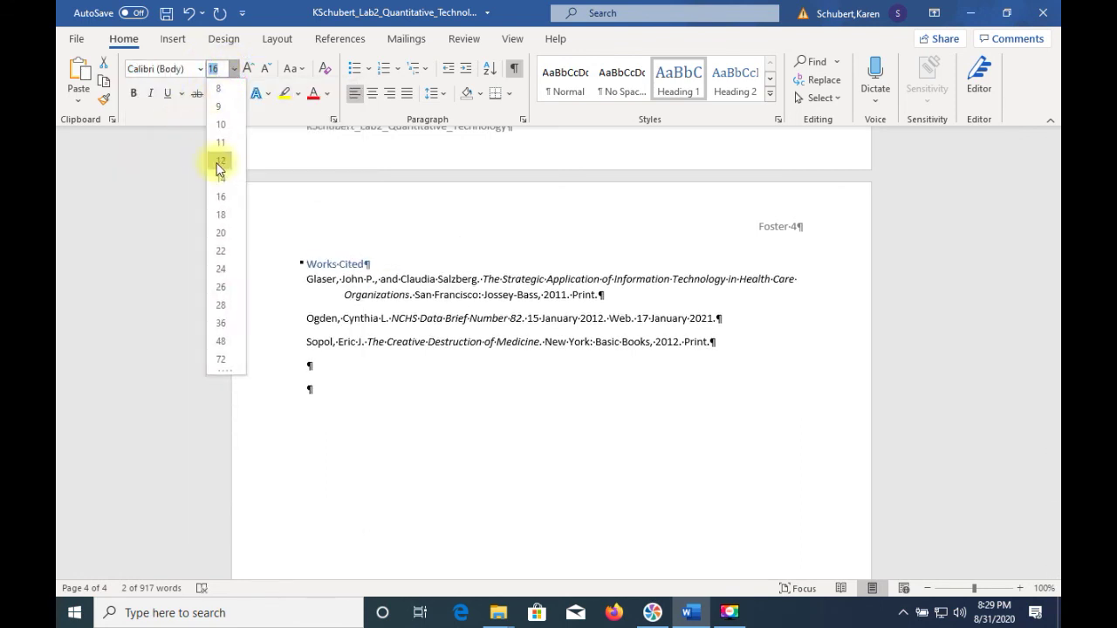
left_click(220, 142)
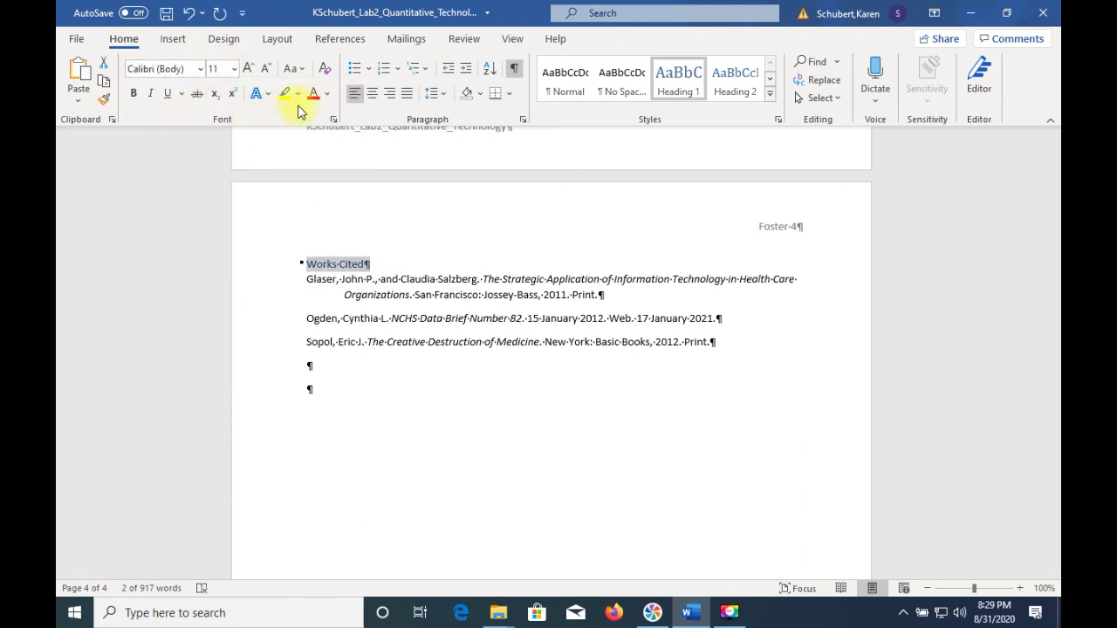
left_click(328, 95)
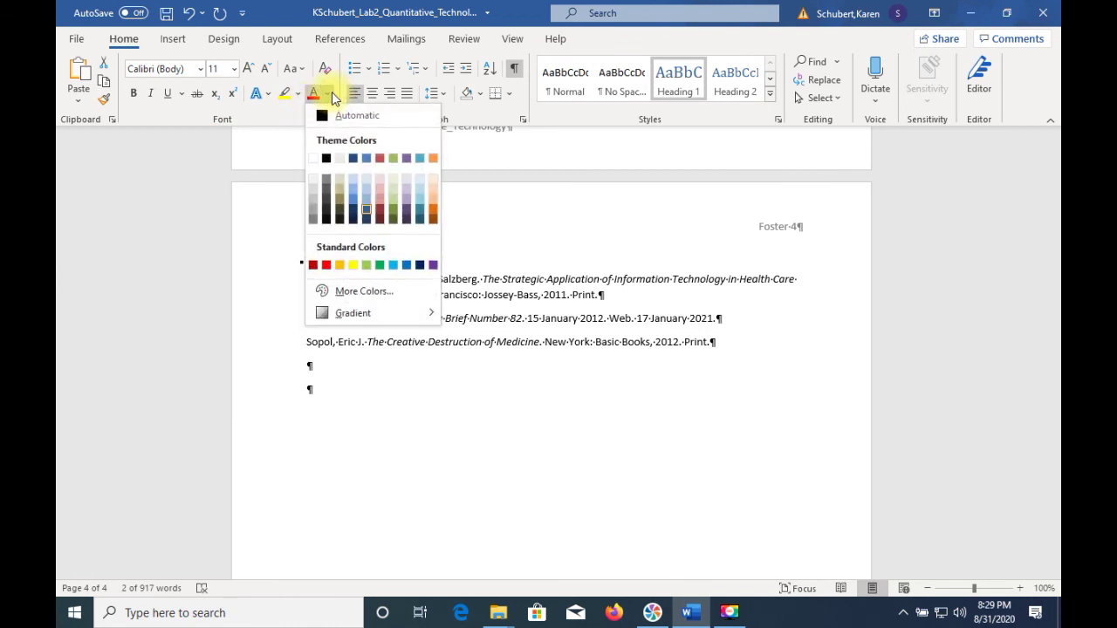
left_click(327, 158)
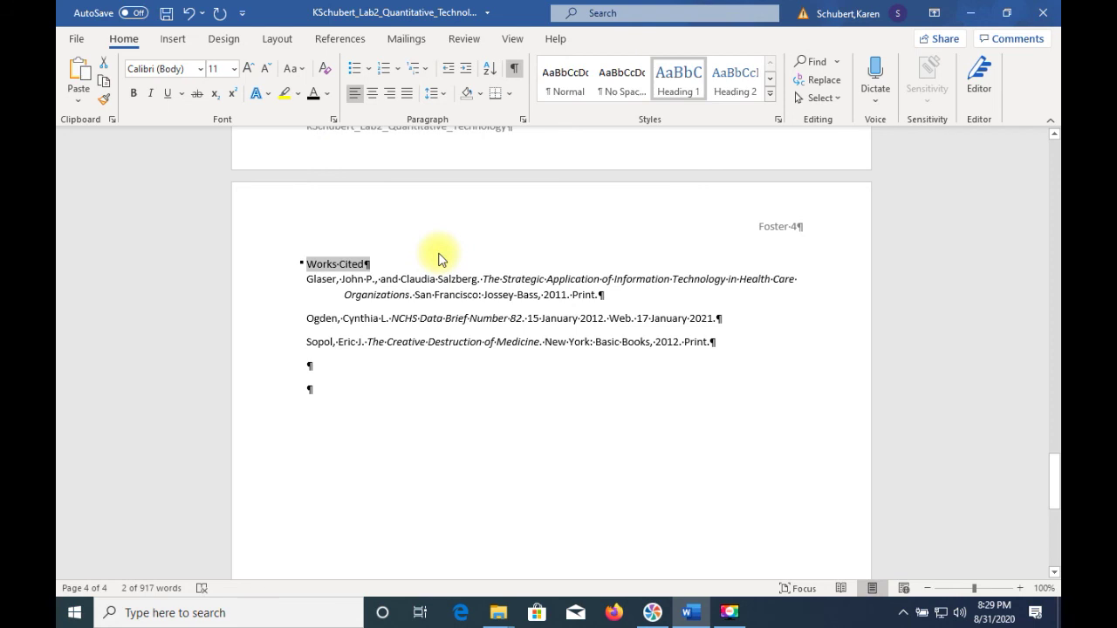
left_click(365, 264)
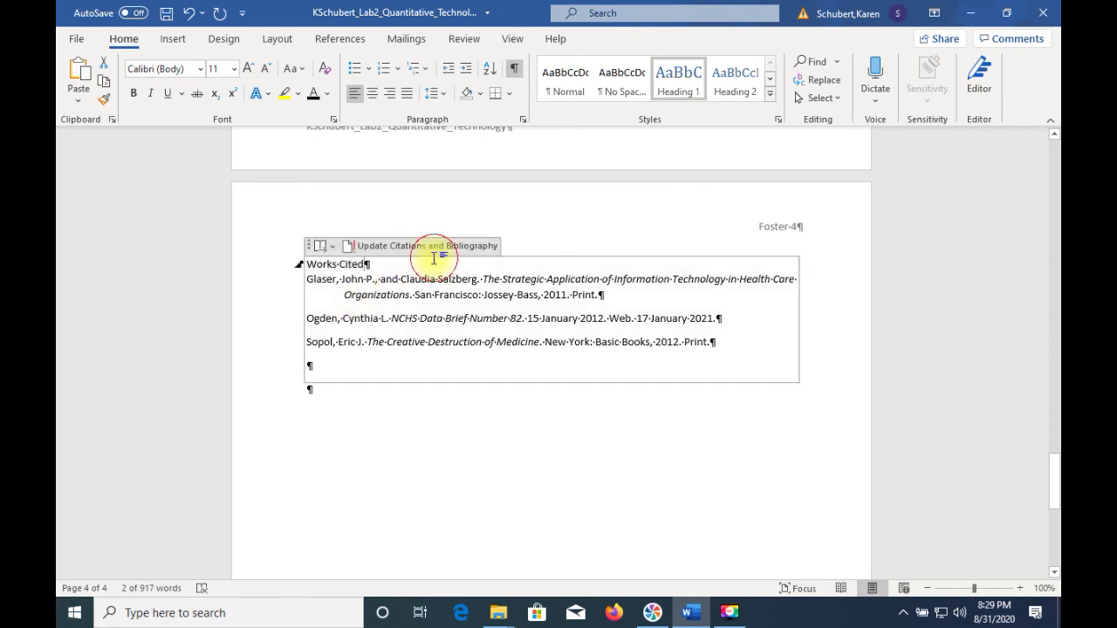
Step: Set the paragraph spacing before and after to 0 pt for the Works Cited heading and its three reference entries
left_click(304, 259)
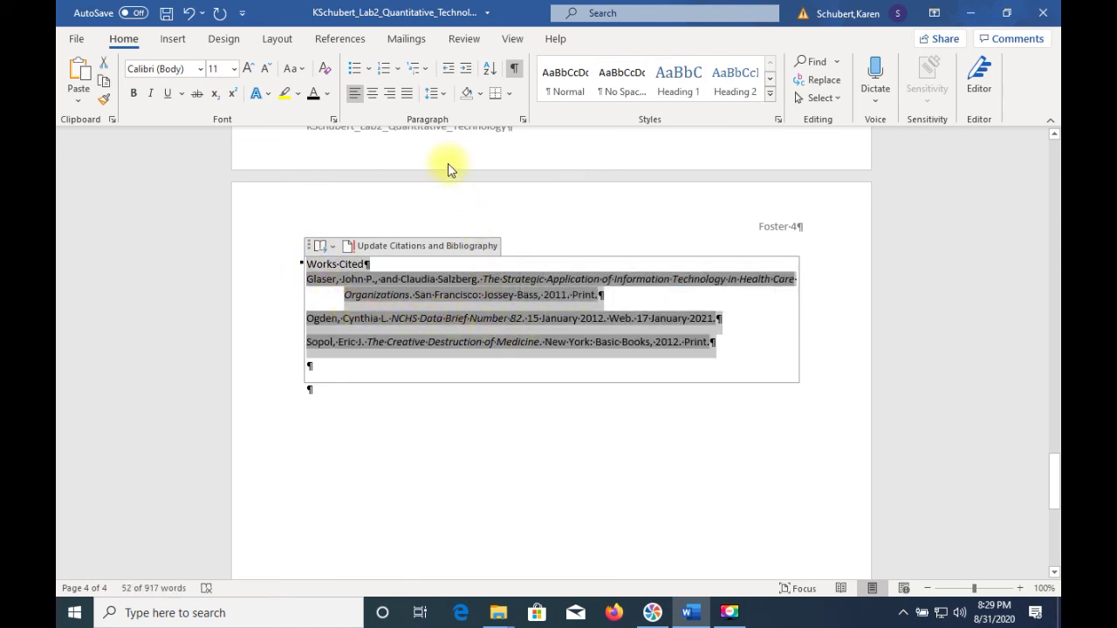
left_click(277, 39)
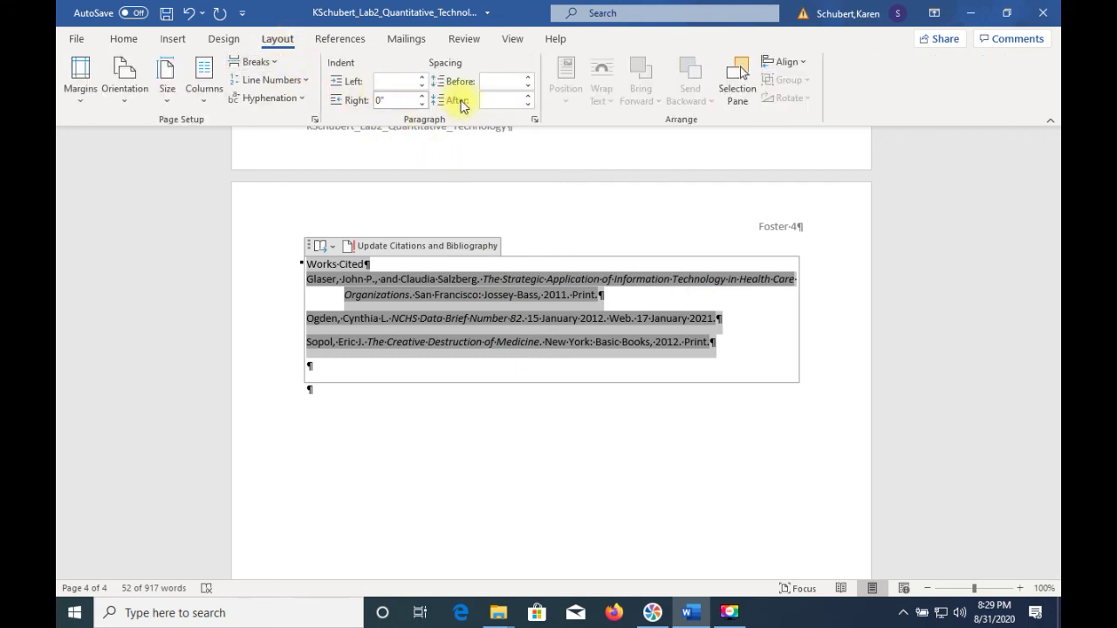
left_click(534, 121)
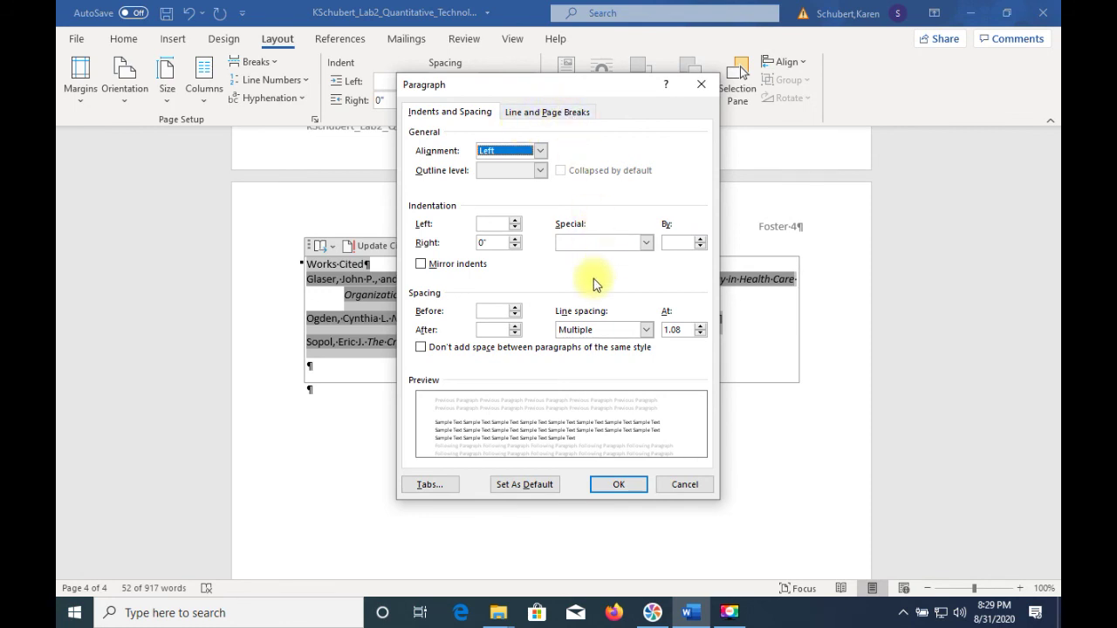
left_click(515, 318)
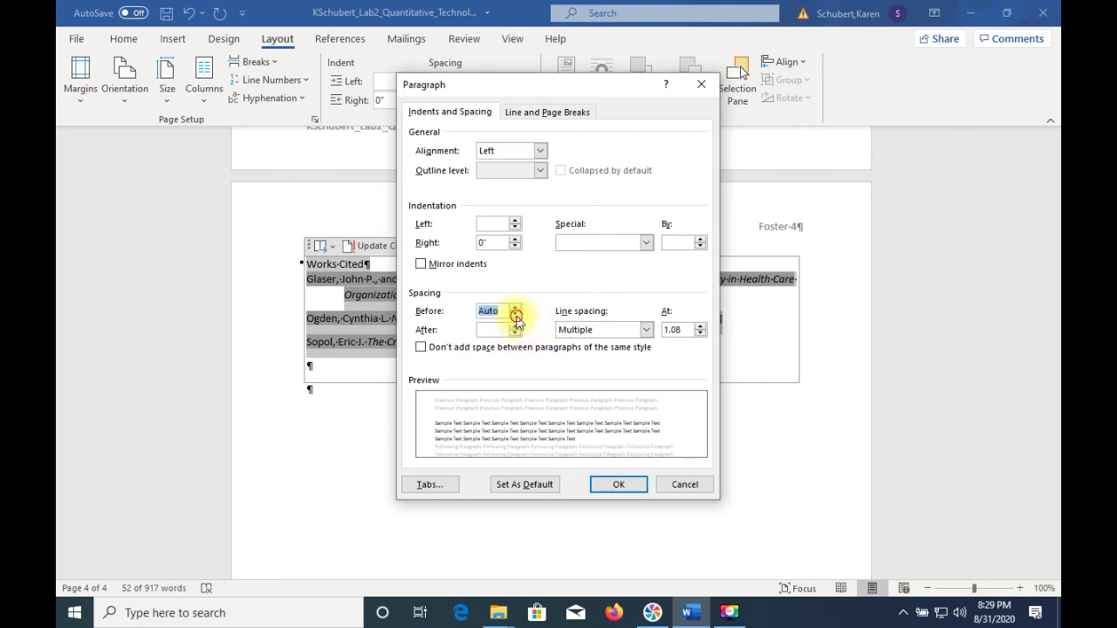
left_click(515, 317)
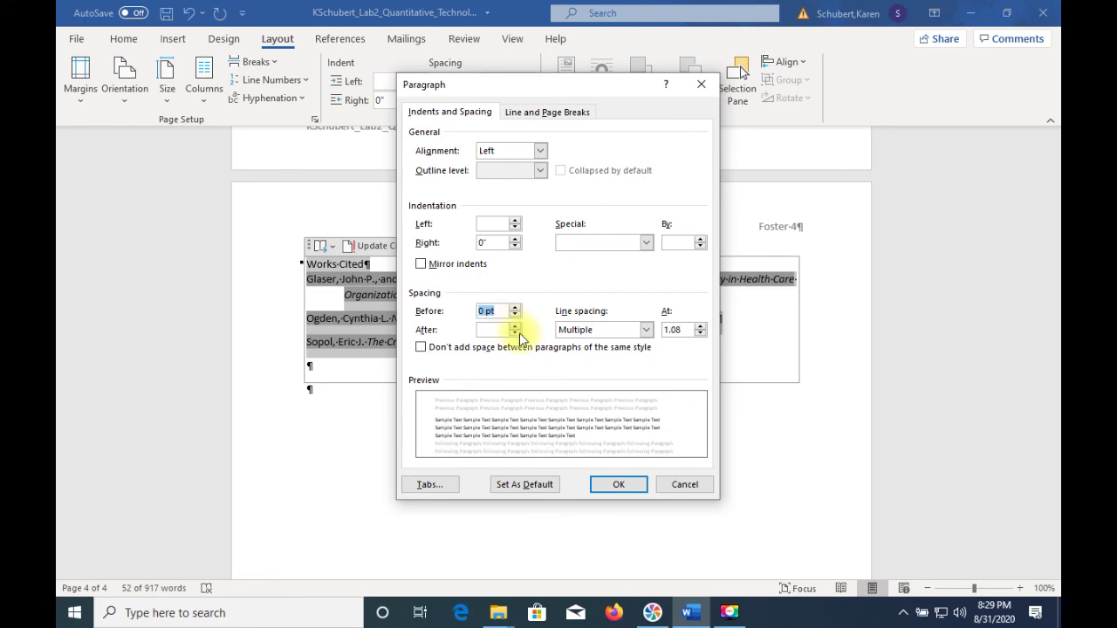
left_click(516, 333)
left_click(516, 334)
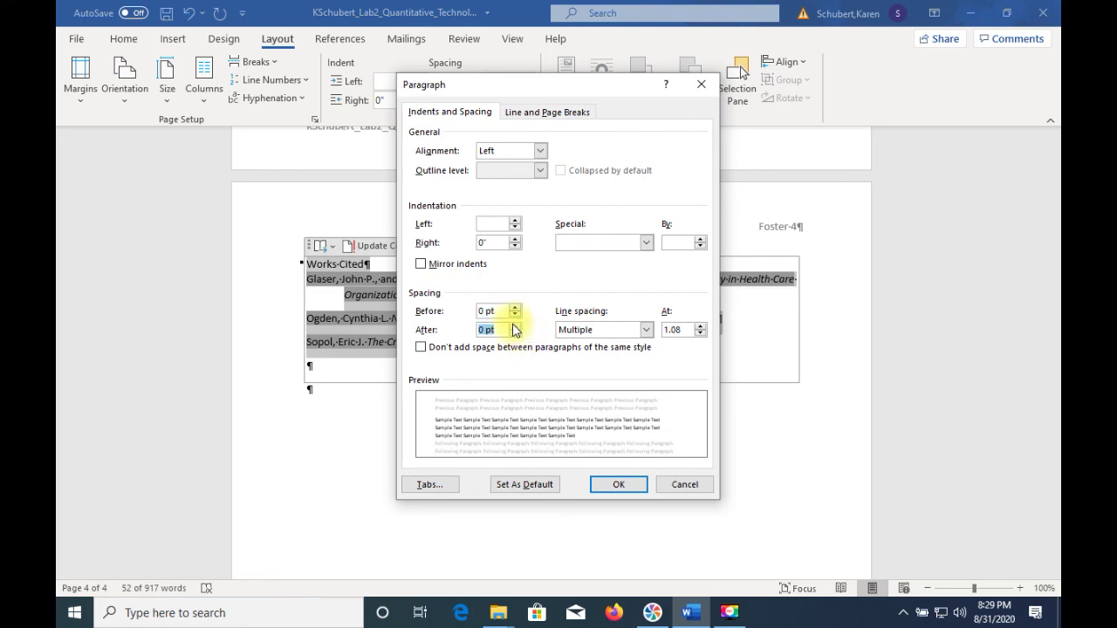
left_click(616, 485)
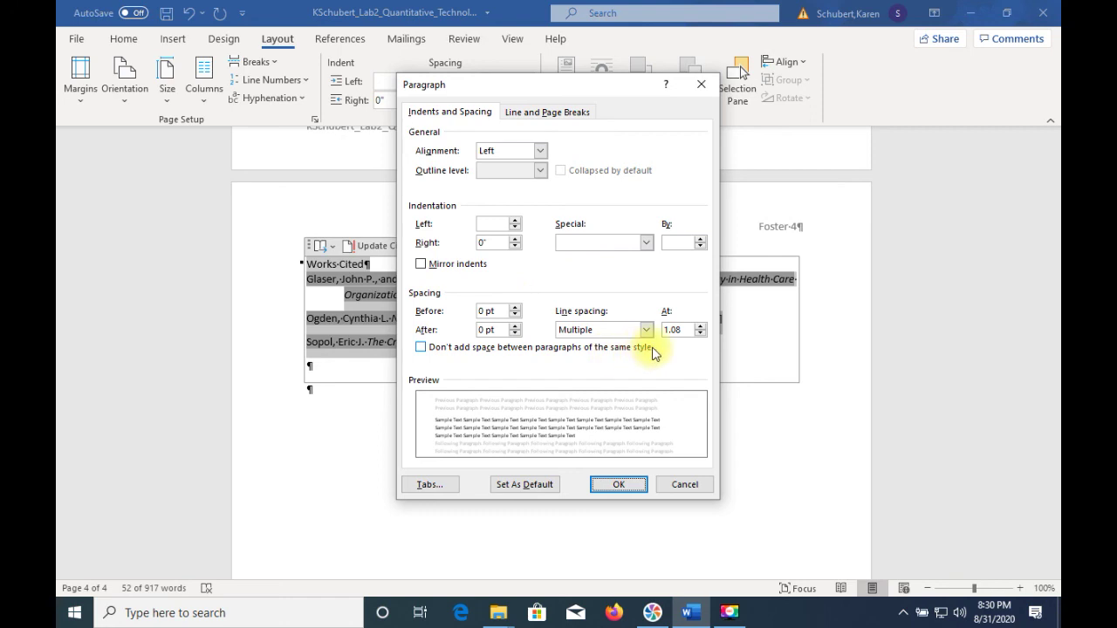
left_click(629, 486)
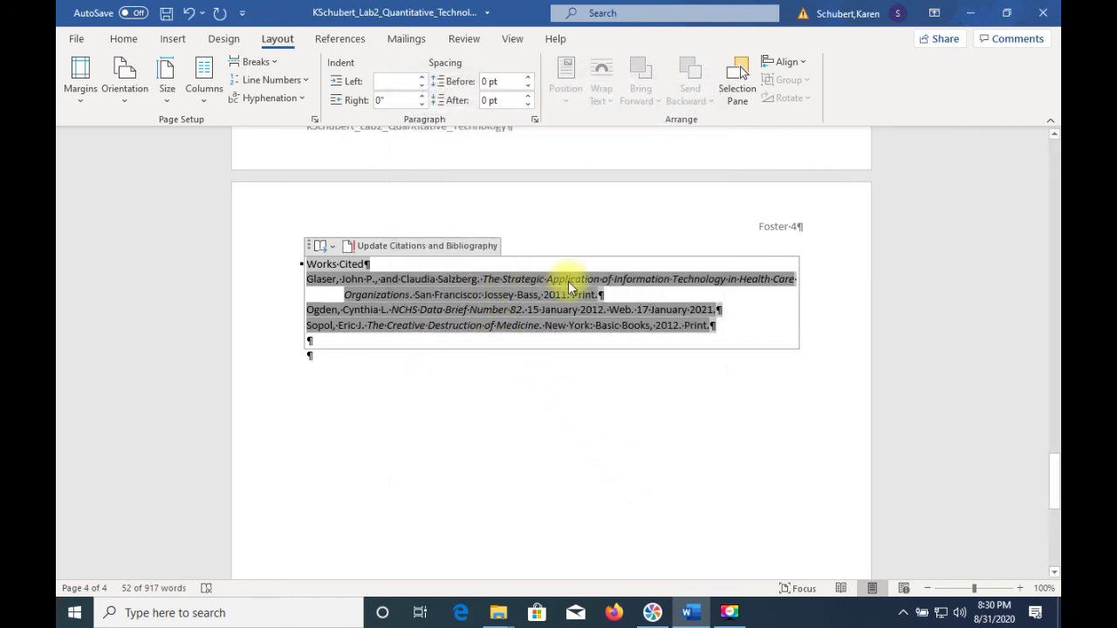
Step: Set the line spacing of the Works Cited heading and entries to 2.0 and save the document
left_click(122, 39)
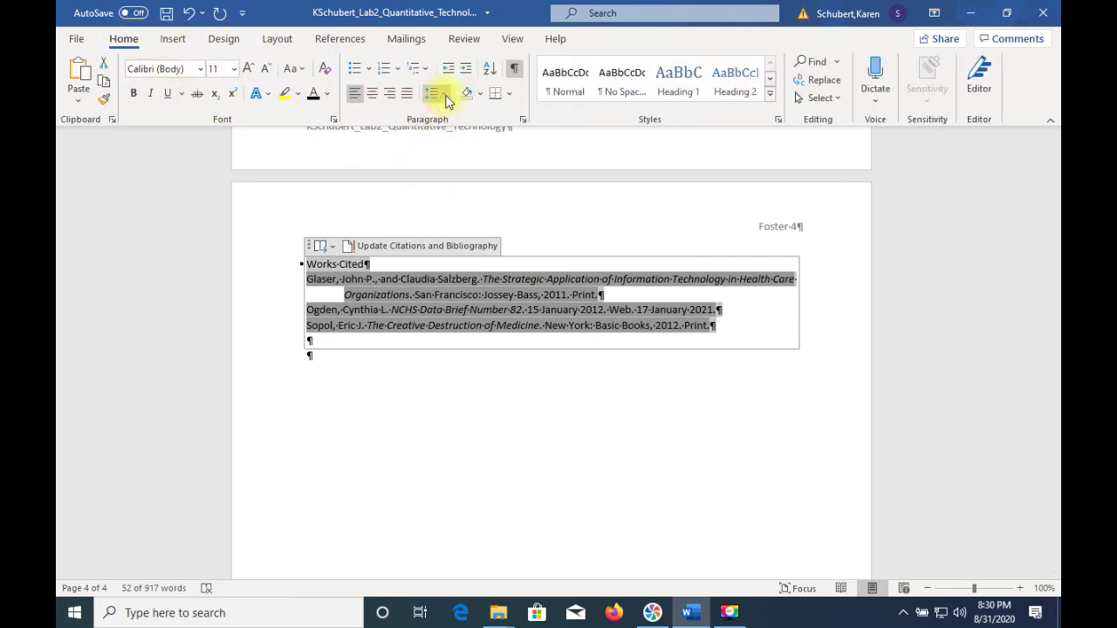
left_click(442, 94)
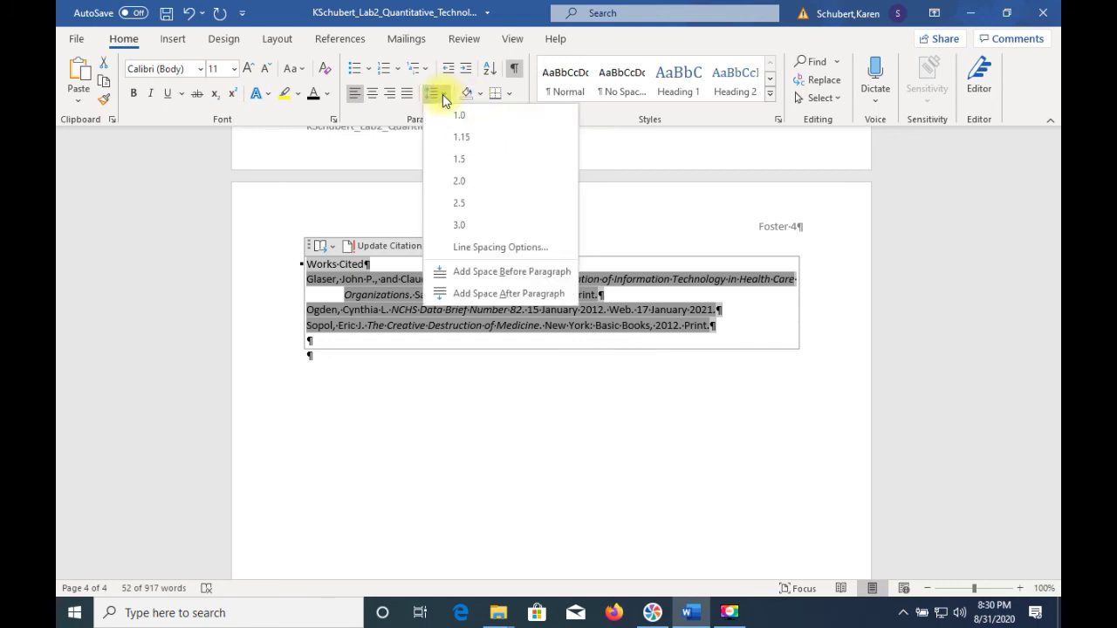
left_click(460, 182)
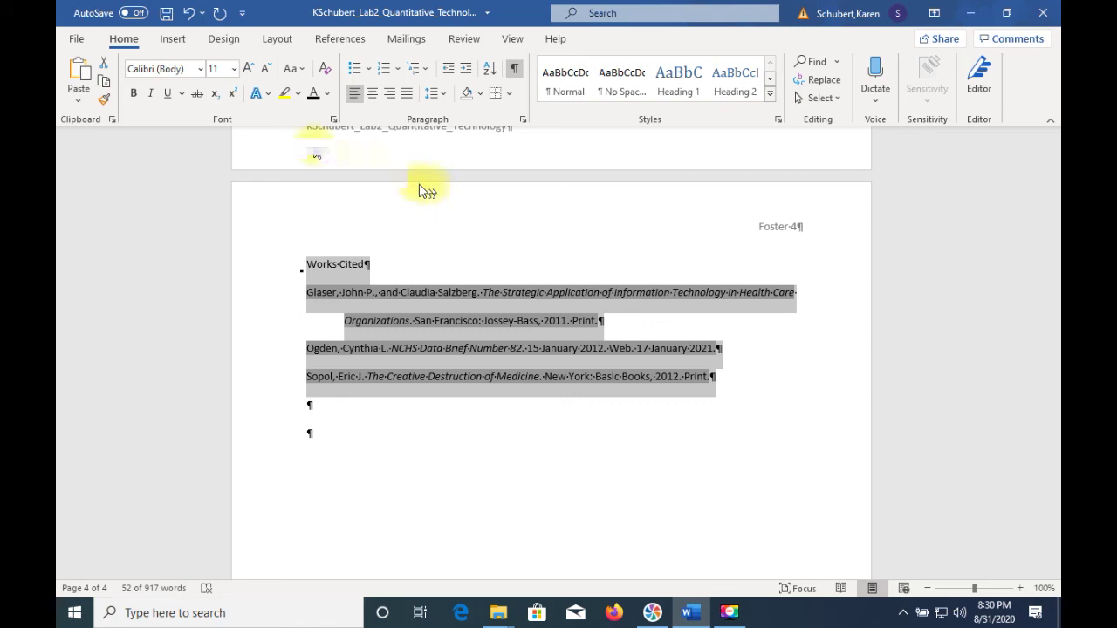
left_click(76, 39)
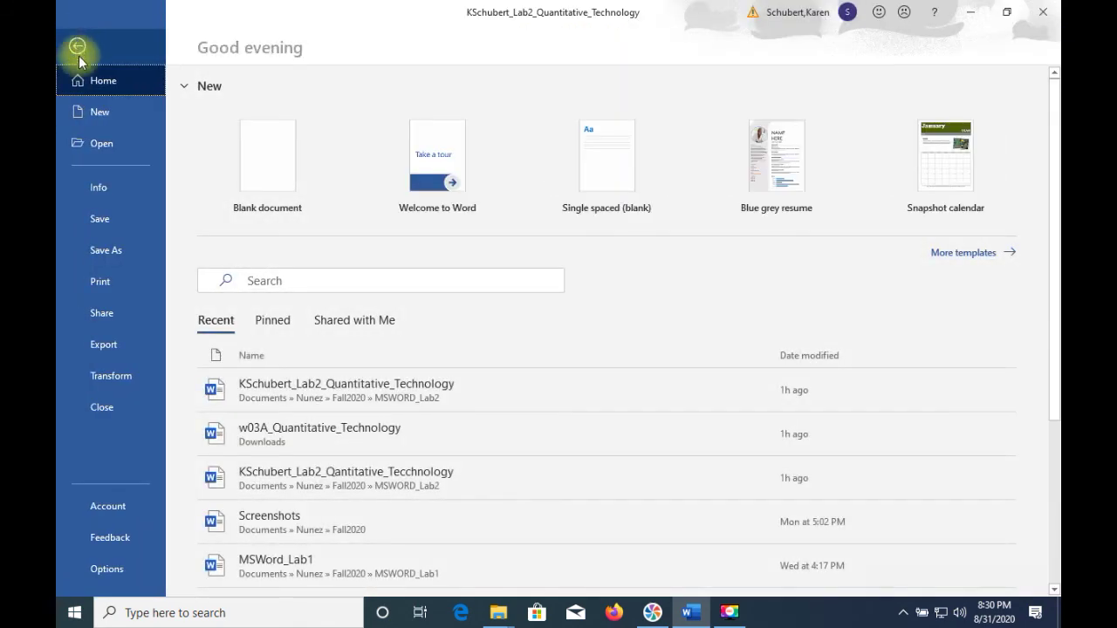
left_click(112, 227)
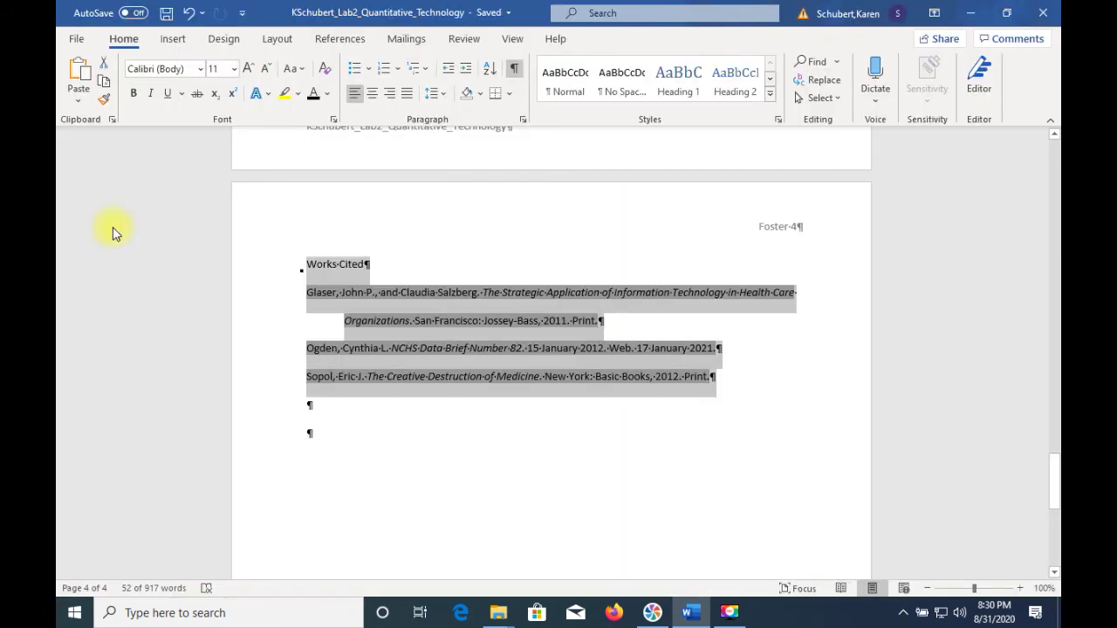